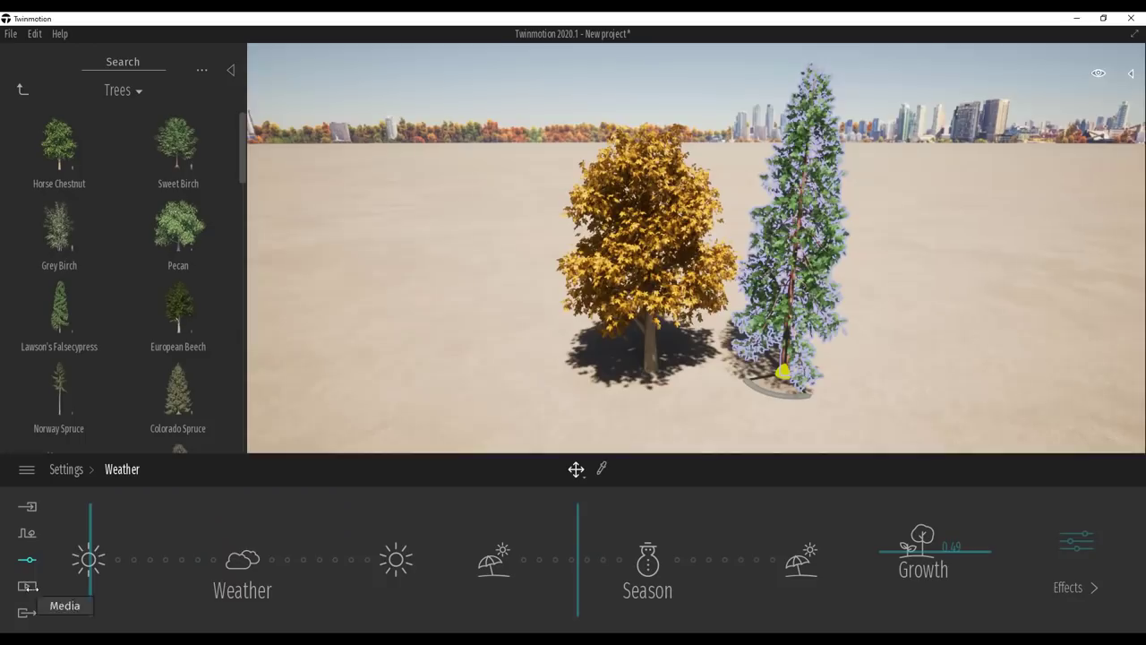
- Shift the weather towards cloudy and the season towards winter for the scene with the two trees
{"action": "left_click_drag", "start_coordinate": [90, 591], "coordinate": [160, 595]}
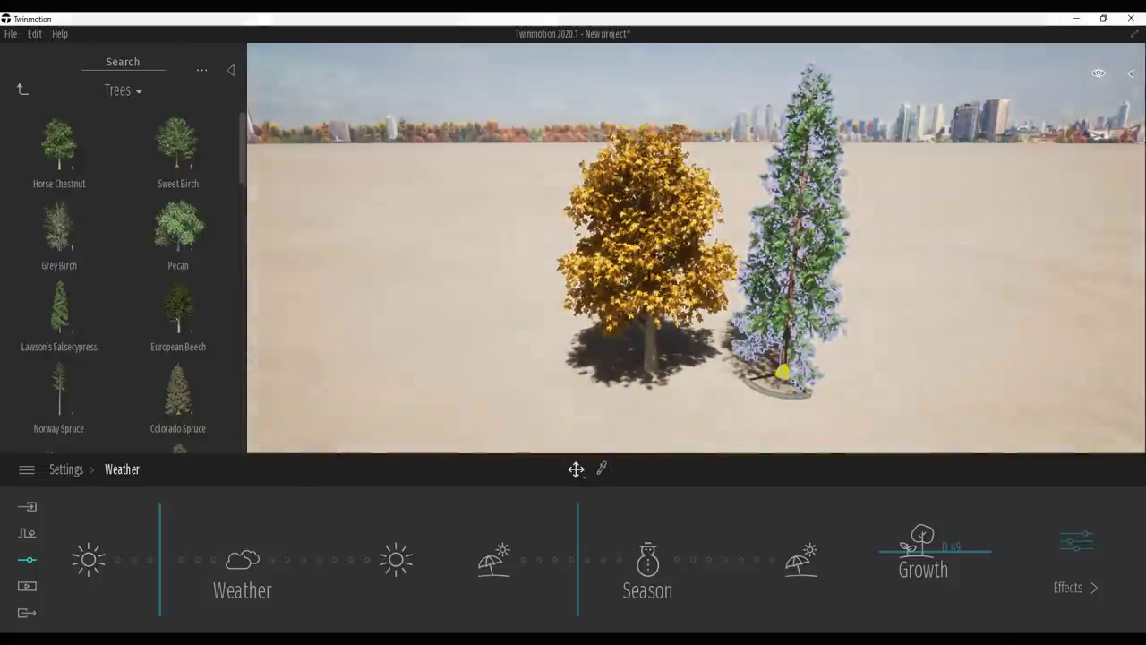
{"action": "left_click_drag", "start_coordinate": [578, 576], "coordinate": [634, 591]}
{"action": "left_click_drag", "start_coordinate": [161, 586], "coordinate": [258, 591]}
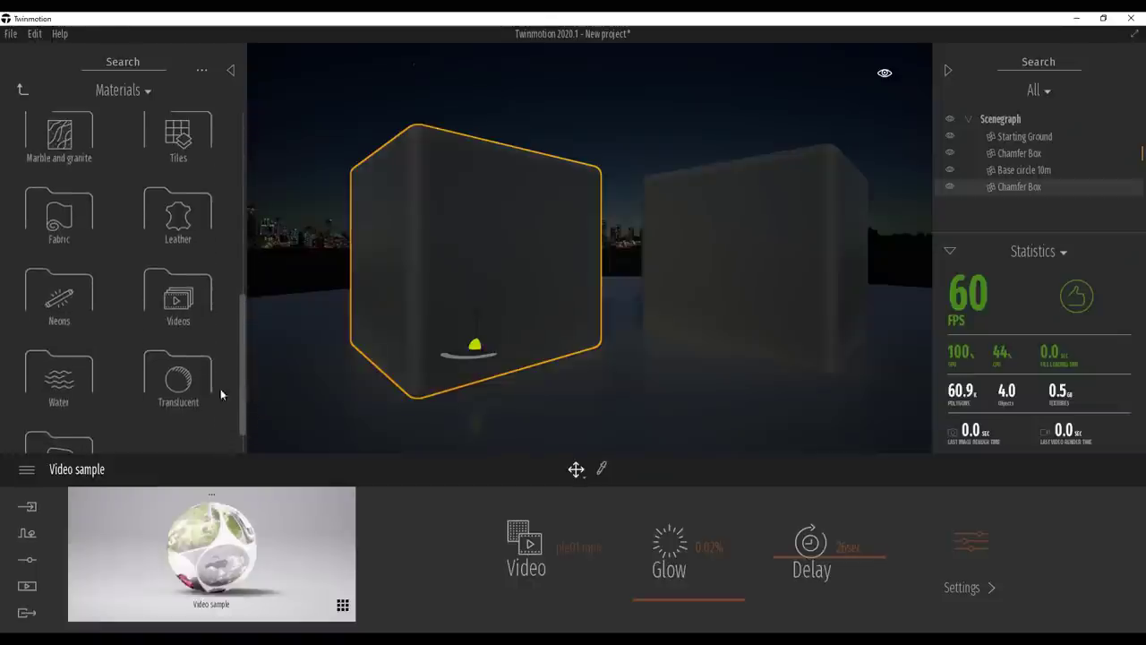
- Apply the Police Beacon neon material to the selected chamfer box and Multicolored Neon to the other box
{"action": "left_click", "coordinate": [184, 383]}
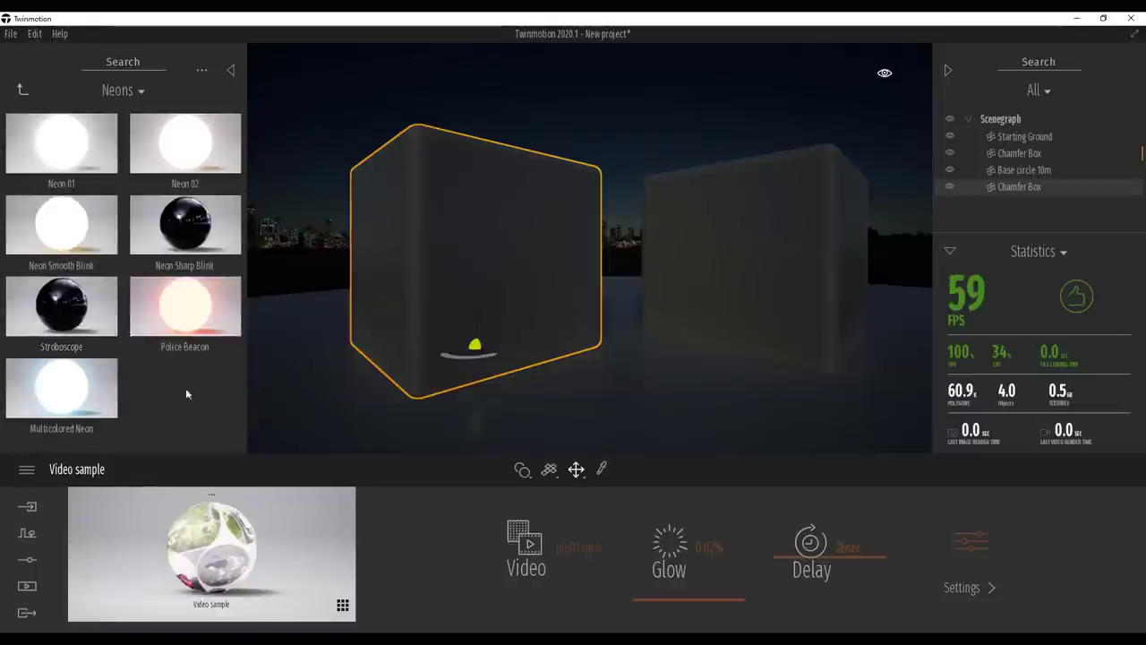
{"action": "left_click_drag", "start_coordinate": [179, 314], "coordinate": [488, 269]}
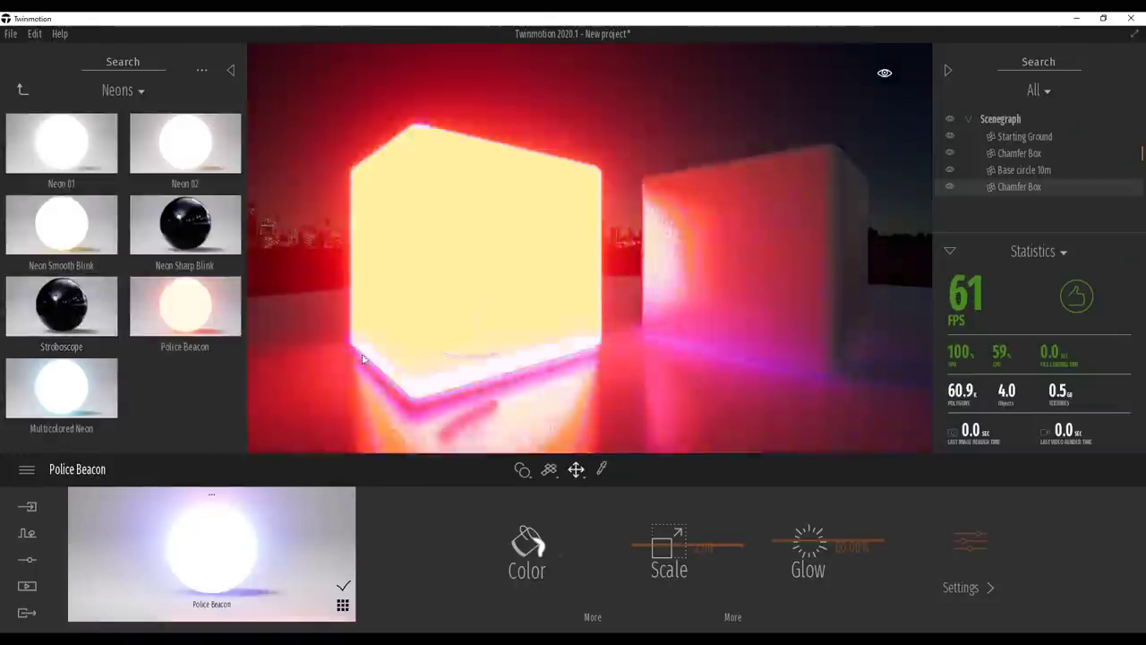
{"action": "left_click_drag", "start_coordinate": [61, 388], "coordinate": [734, 312]}
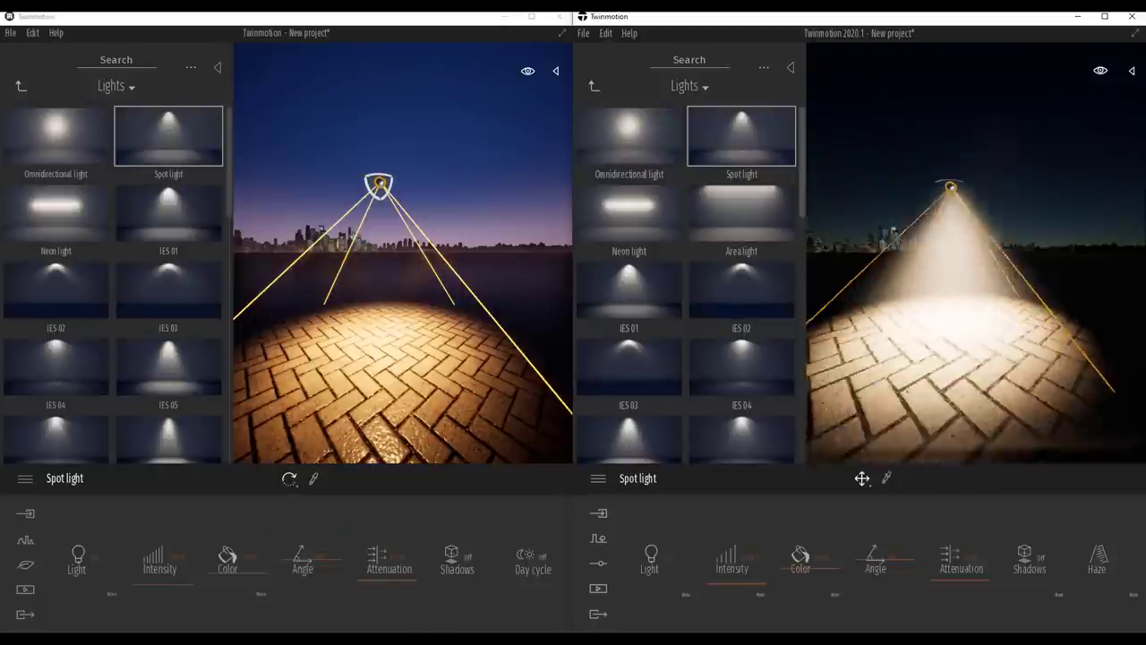
{"action": "middle_click_drag", "start_coordinate": [951, 268], "coordinate": [972, 247]}
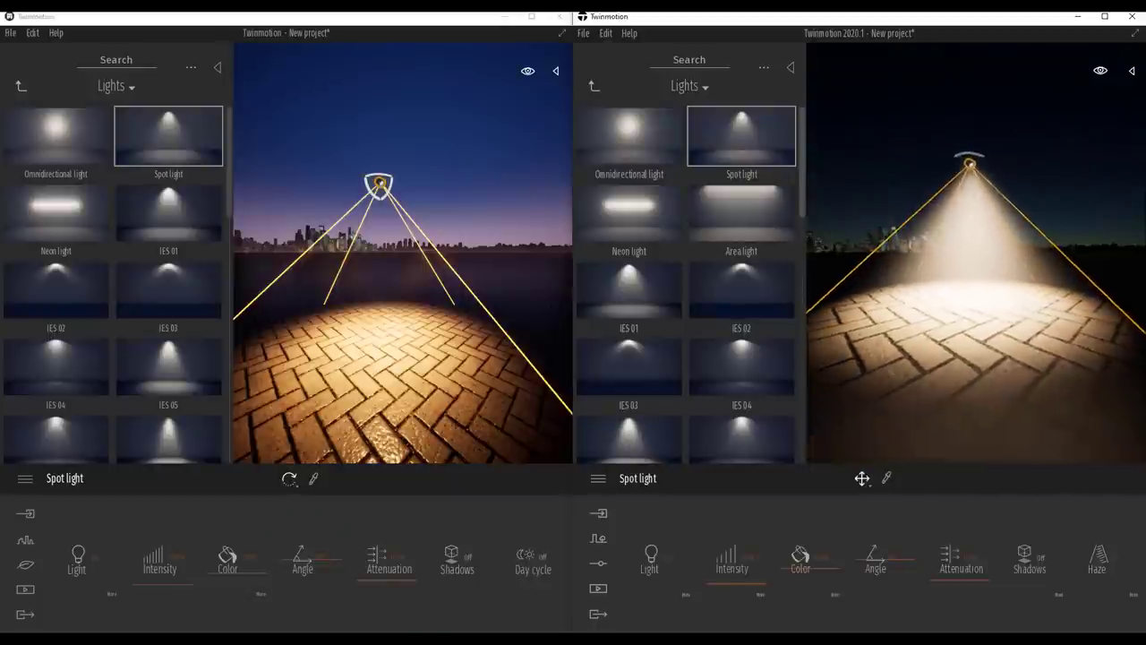
{"action": "scroll", "coordinate": [347, 261], "scroll_direction": "down", "scroll_amount": 5}
{"action": "scroll", "coordinate": [347, 261], "scroll_direction": "up", "scroll_amount": 3}
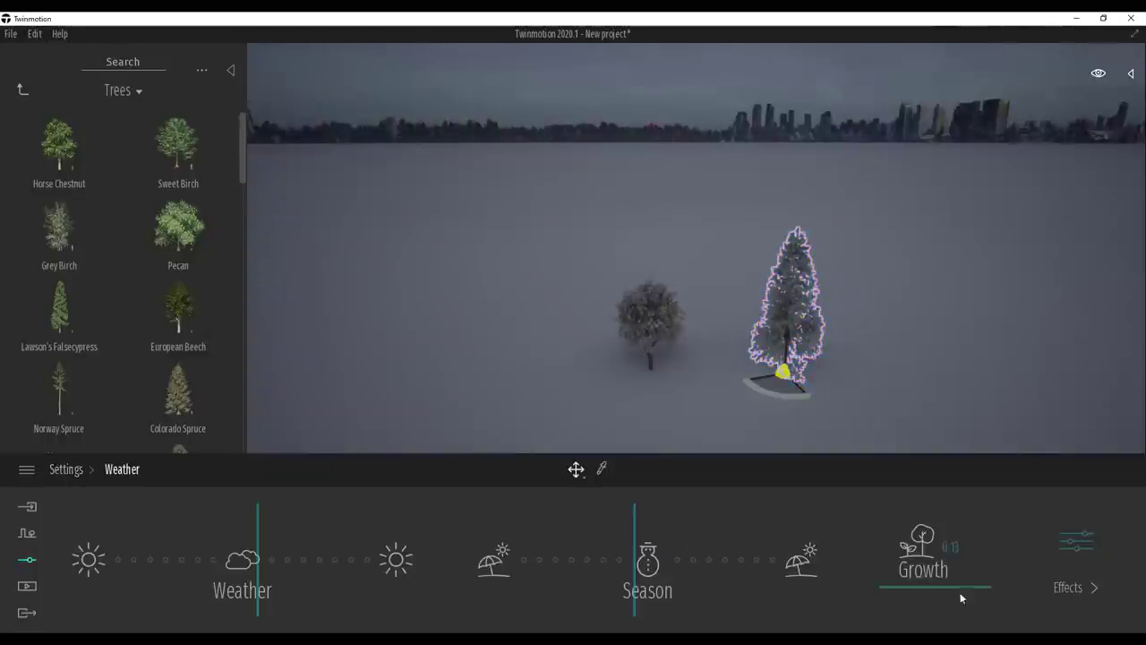
- Increase the tree growth and set the smog to 50% in the winter scene
{"action": "left_click_drag", "start_coordinate": [953, 598], "coordinate": [952, 539]}
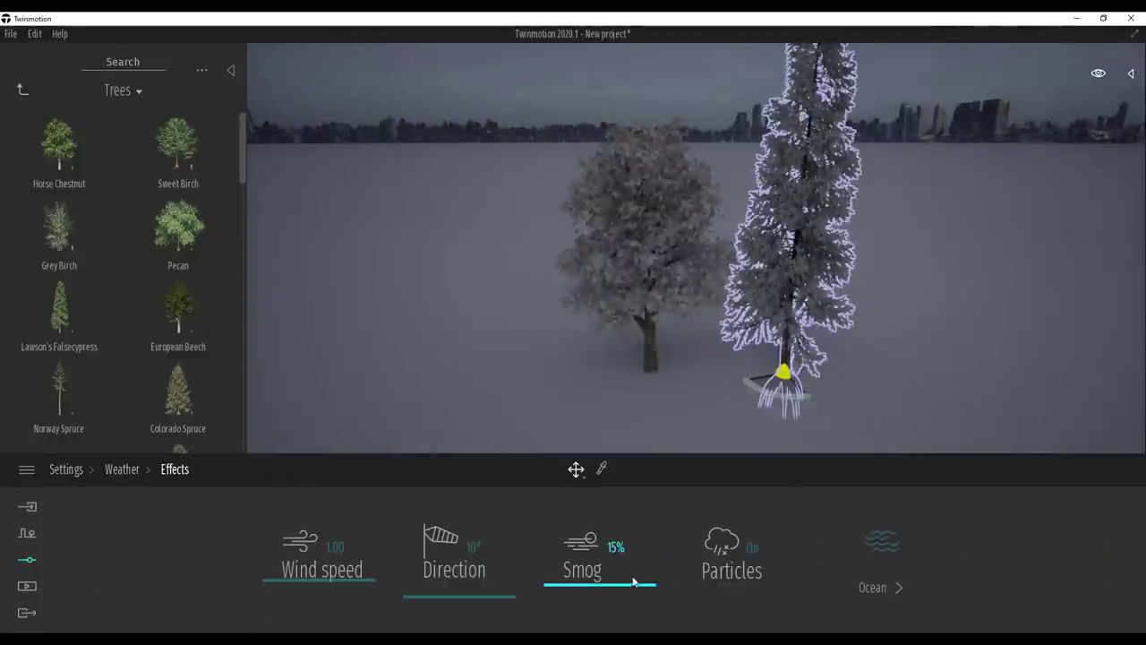
{"action": "left_click_drag", "start_coordinate": [634, 578], "coordinate": [635, 546]}
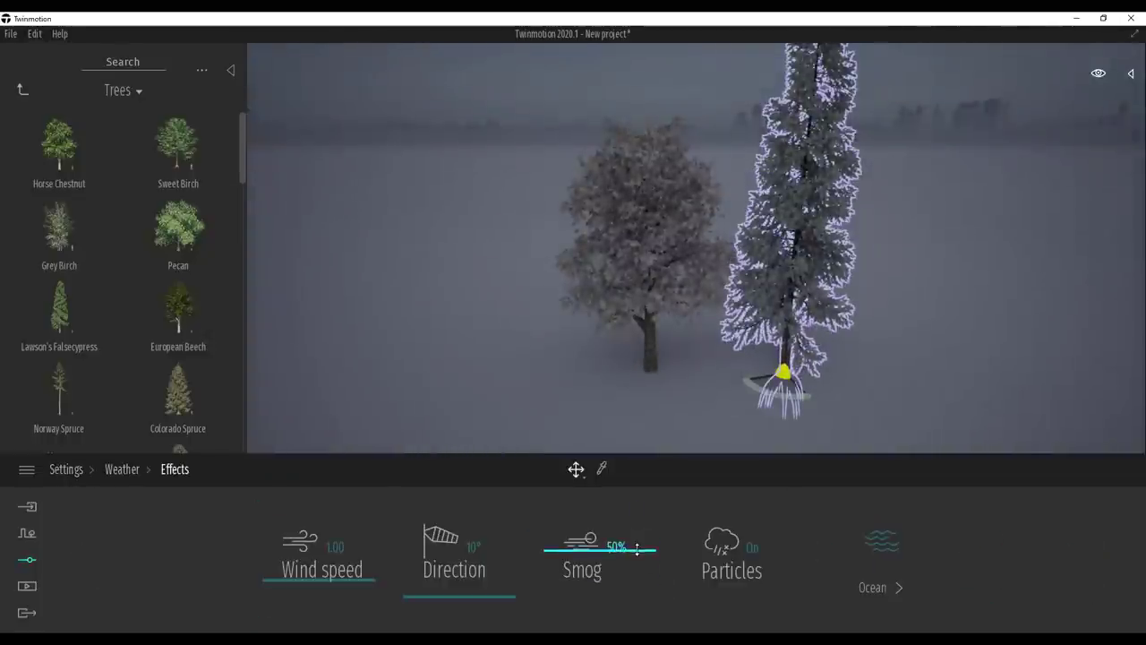
{"action": "right_click_drag", "start_coordinate": [618, 358], "coordinate": [667, 295]}
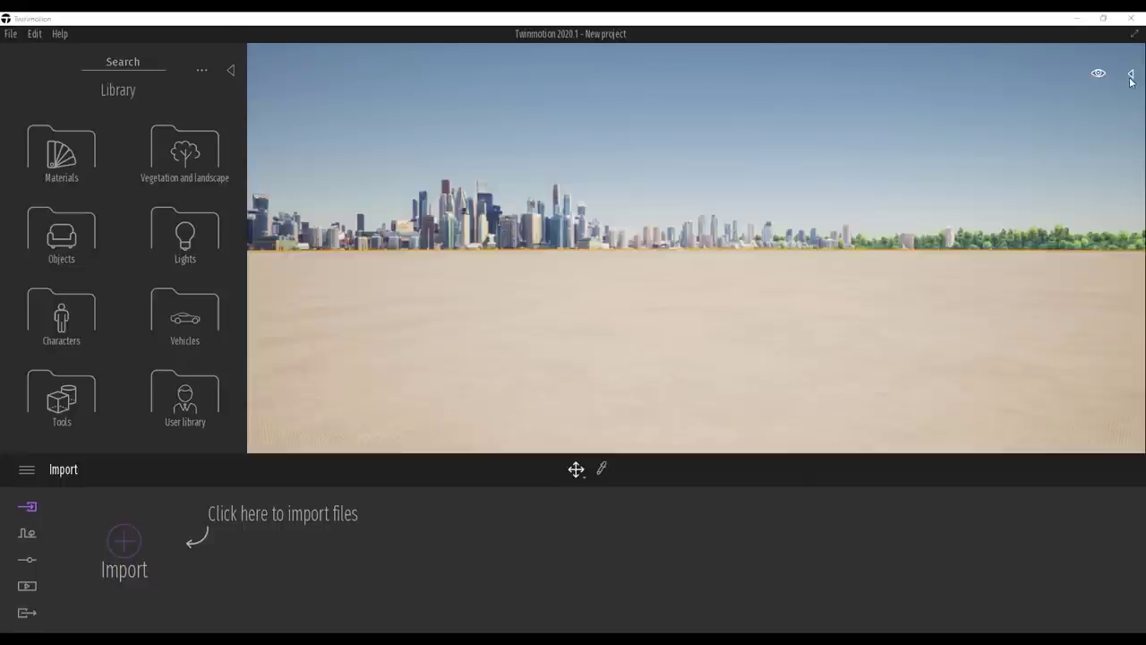
- Show the Scenegraph and Statistics area briefly, then hide it again
{"action": "left_click", "coordinate": [1130, 75]}
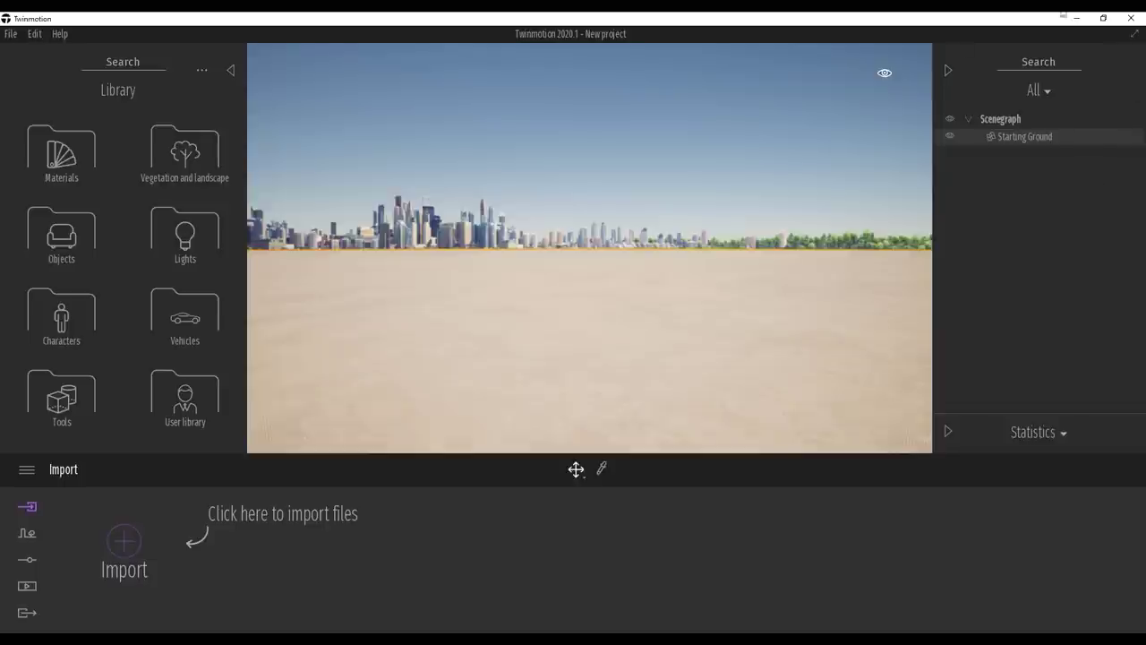
{"action": "left_click", "coordinate": [947, 72]}
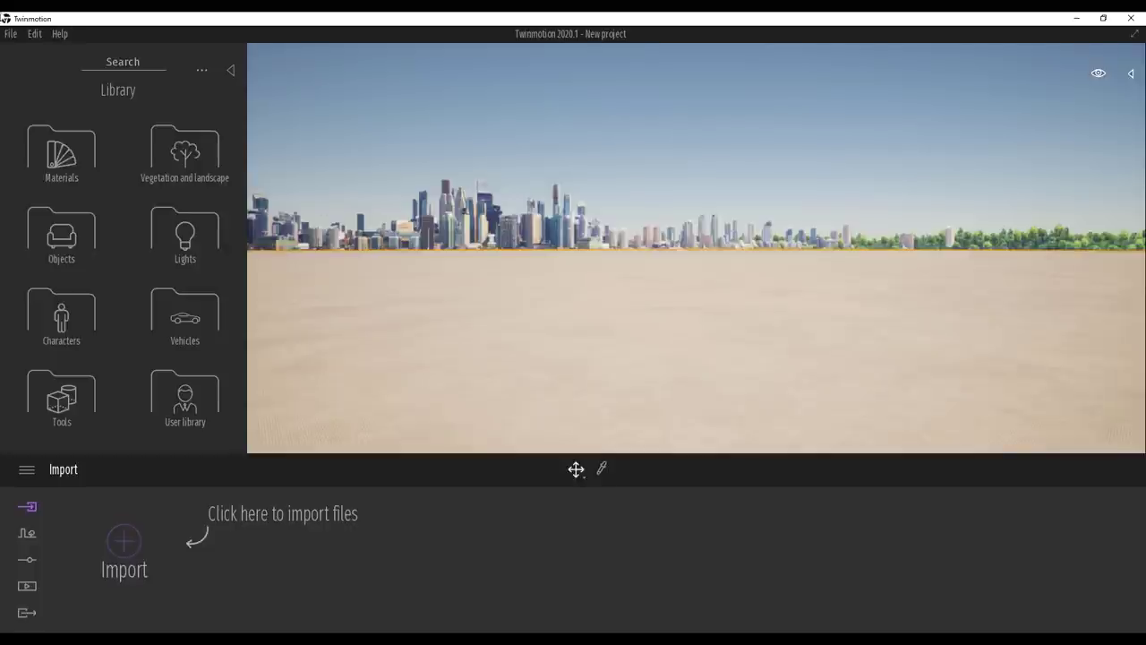
- Open the preferences and examine the Quality presets and the Vsync activation option
{"action": "left_click", "coordinate": [34, 33]}
{"action": "left_click", "coordinate": [73, 206]}
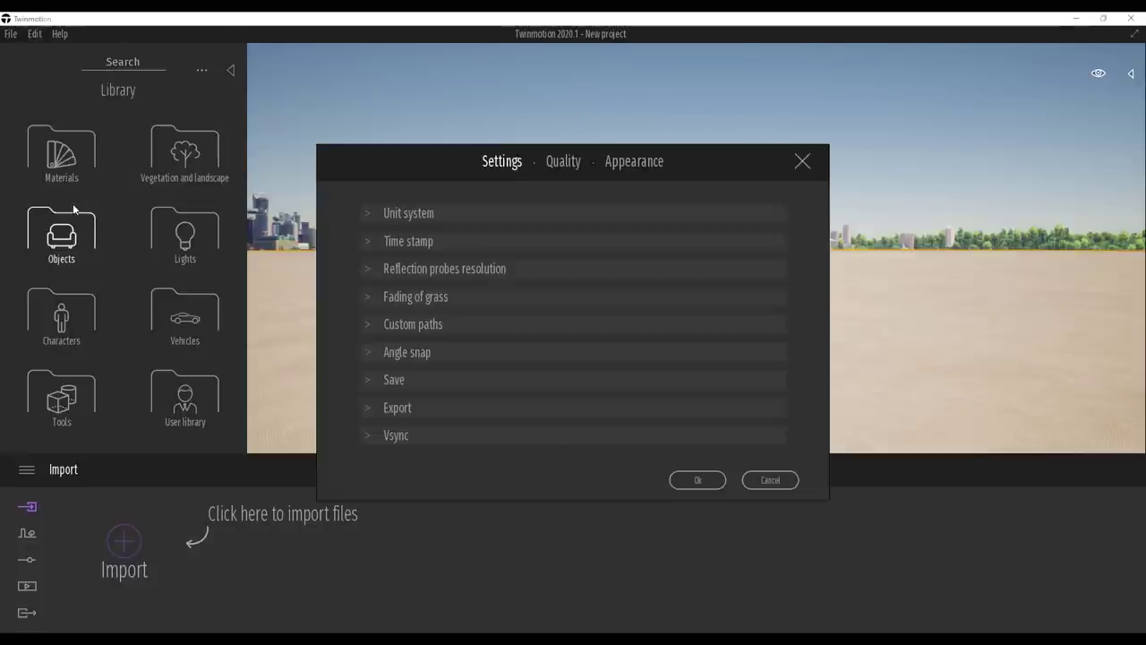
{"action": "left_click", "coordinate": [563, 161]}
{"action": "scroll", "coordinate": [704, 349], "scroll_direction": "down", "scroll_amount": 2}
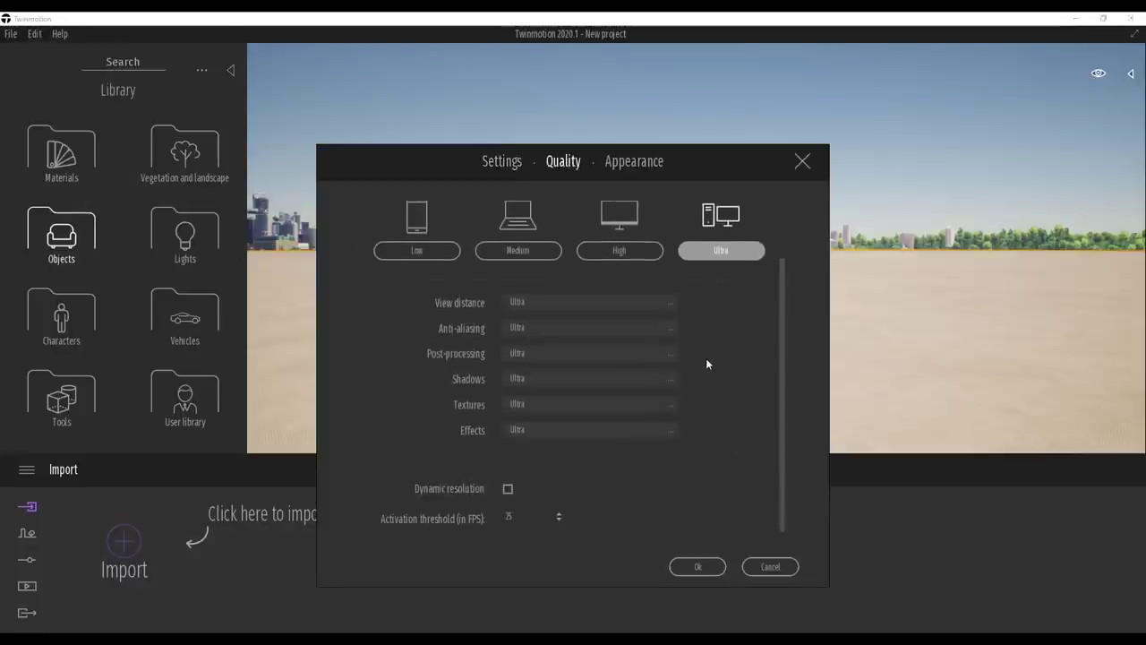
{"action": "left_click", "coordinate": [501, 169]}
{"action": "left_click", "coordinate": [439, 438]}
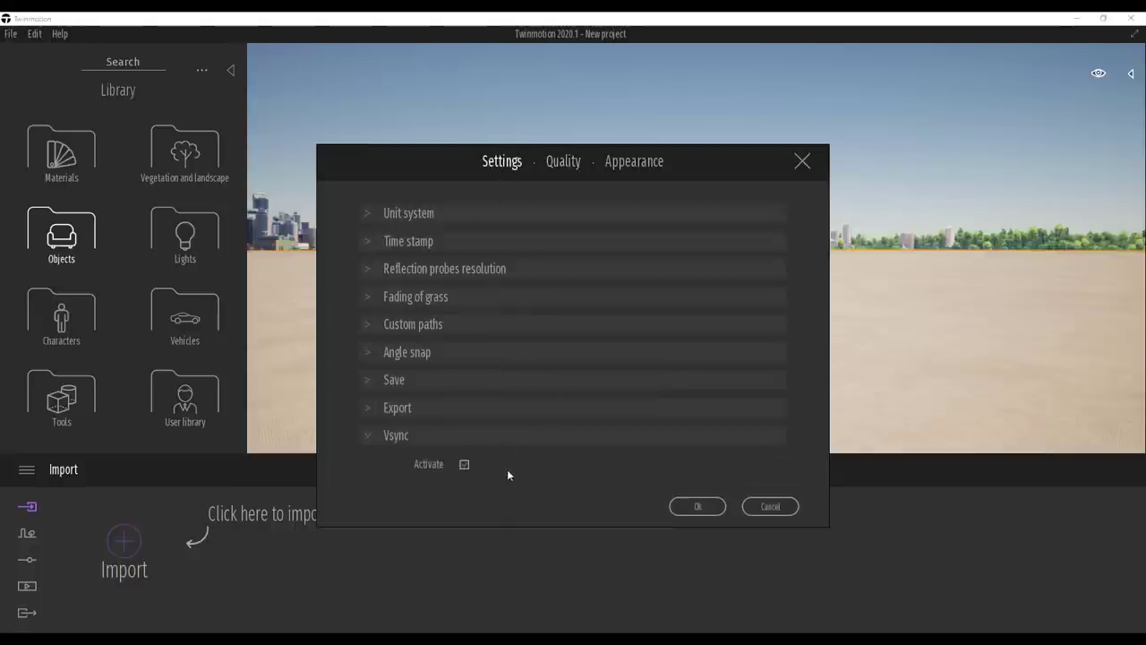
- Set the reflection probes resolution to 1024 for both the viewport and export
{"action": "left_click", "coordinate": [421, 271]}
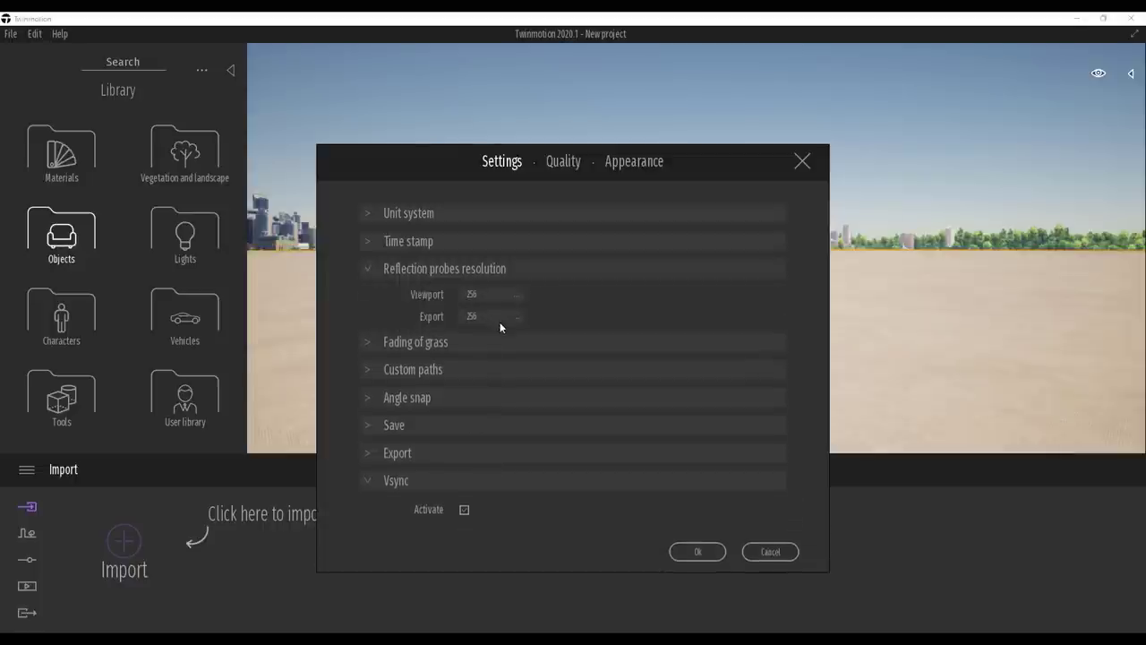
{"action": "left_click", "coordinate": [519, 292]}
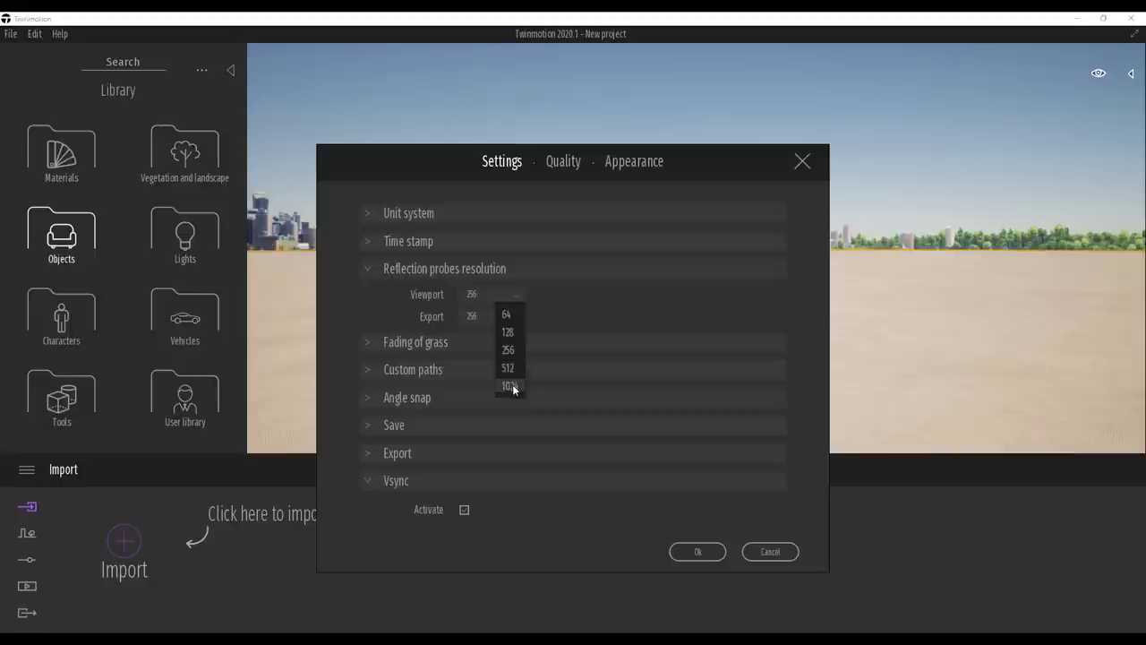
{"action": "left_click", "coordinate": [510, 385]}
{"action": "left_click", "coordinate": [513, 317]}
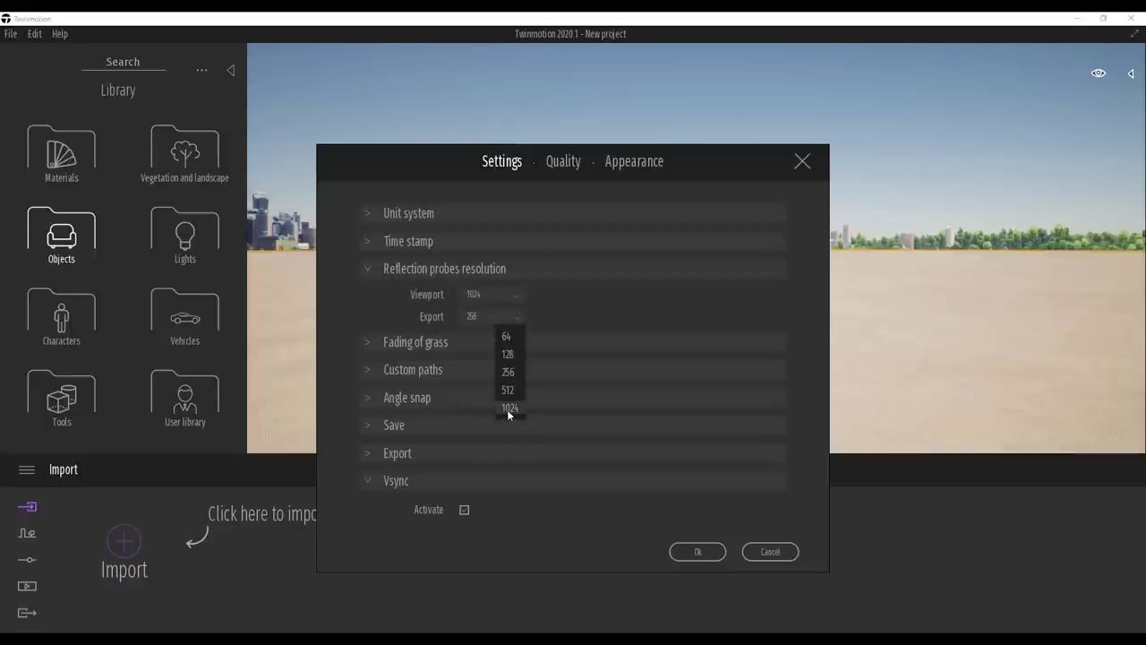
{"action": "left_click", "coordinate": [507, 409]}
- Examine the Fading of grass options, the available viewport probe resolutions and the Save settings in the preferences
{"action": "left_click", "coordinate": [483, 344]}
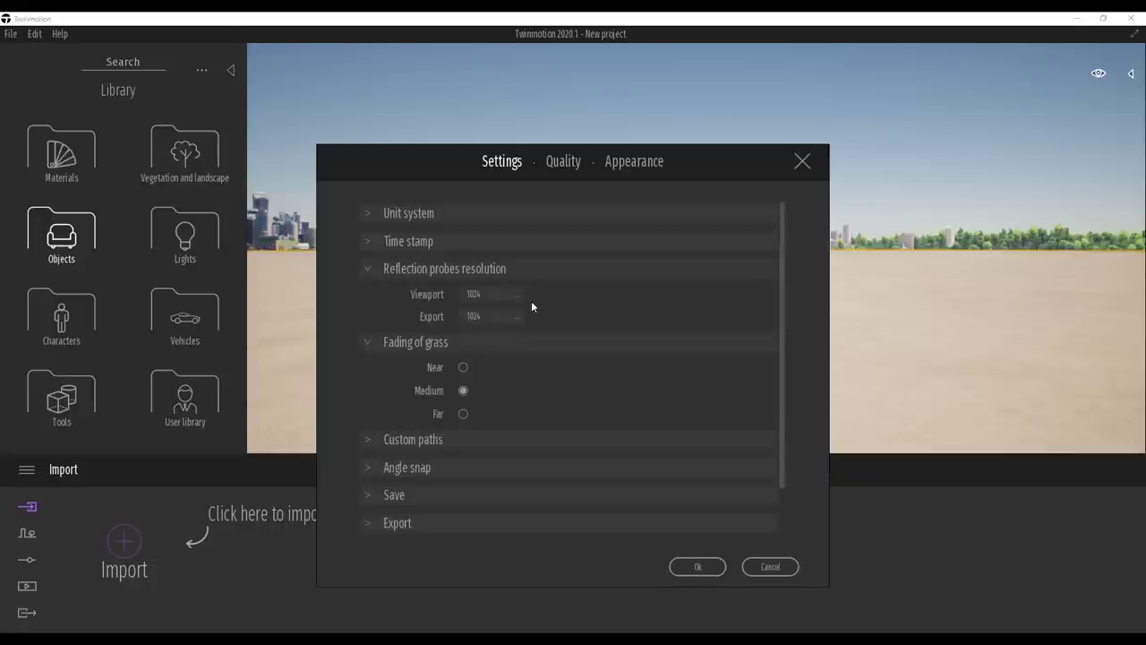
{"action": "left_click", "coordinate": [508, 298]}
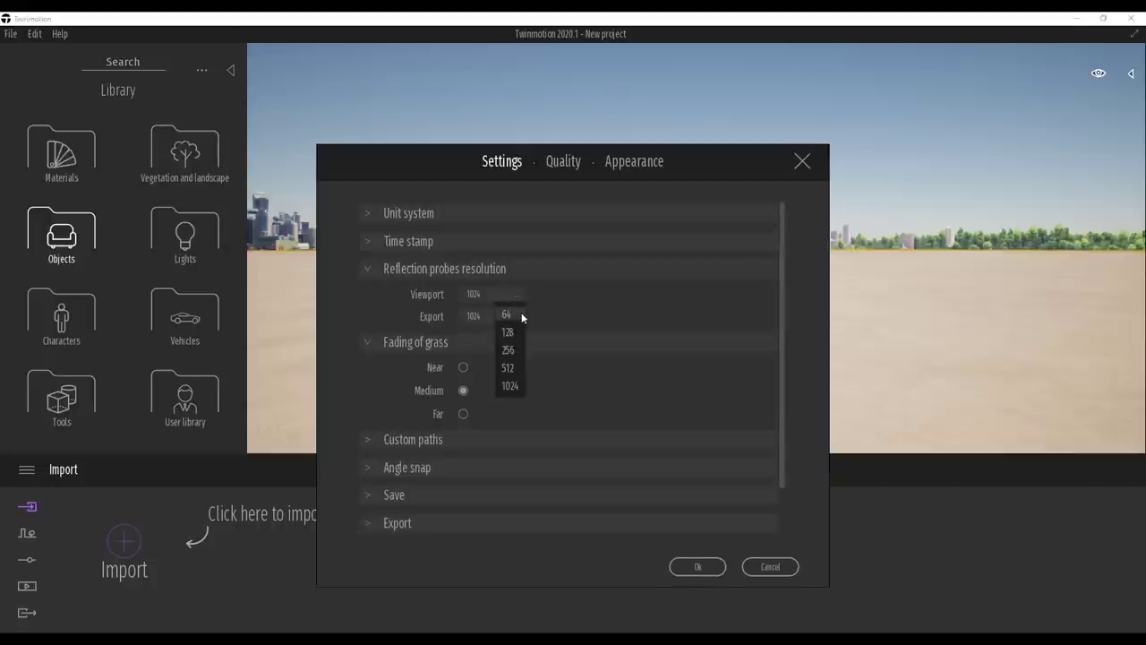
{"action": "left_click", "coordinate": [425, 311]}
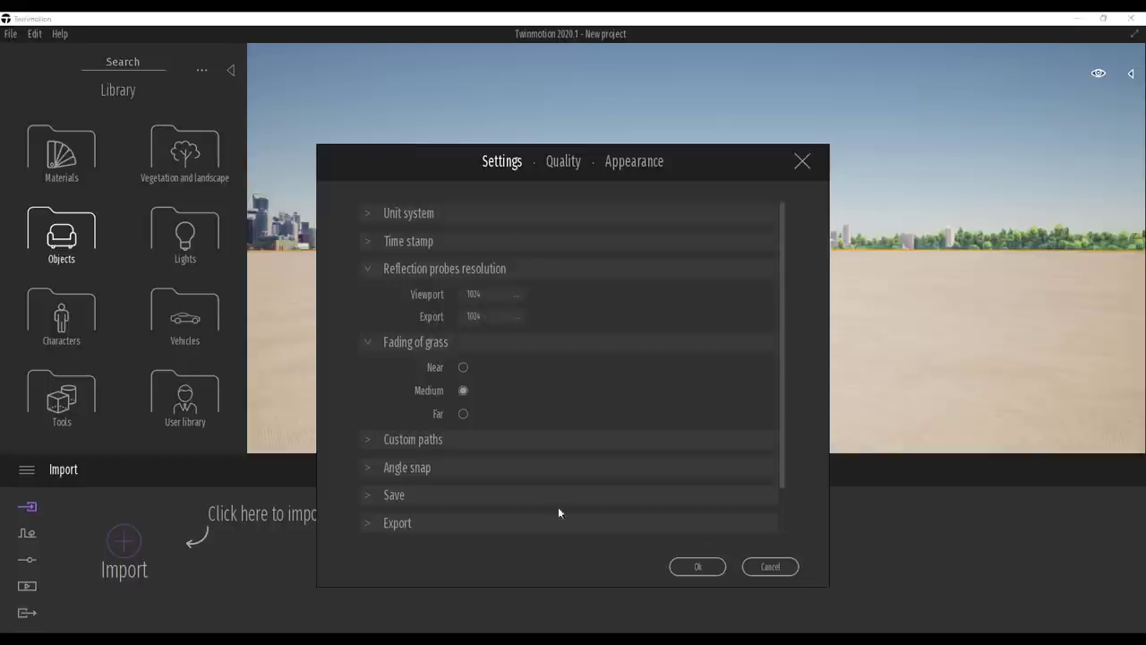
{"action": "left_click", "coordinate": [527, 497]}
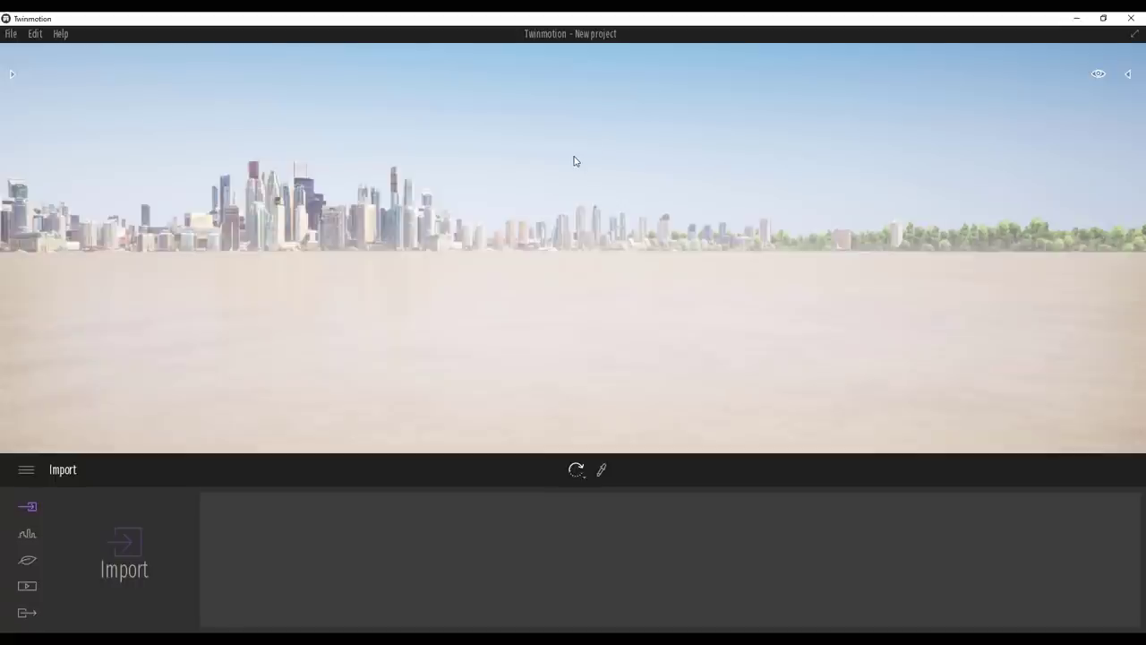
- Arrange the older Twinmotion window and the Twinmotion 2020.1 window side by side
{"action": "key", "text": "super+Left"}
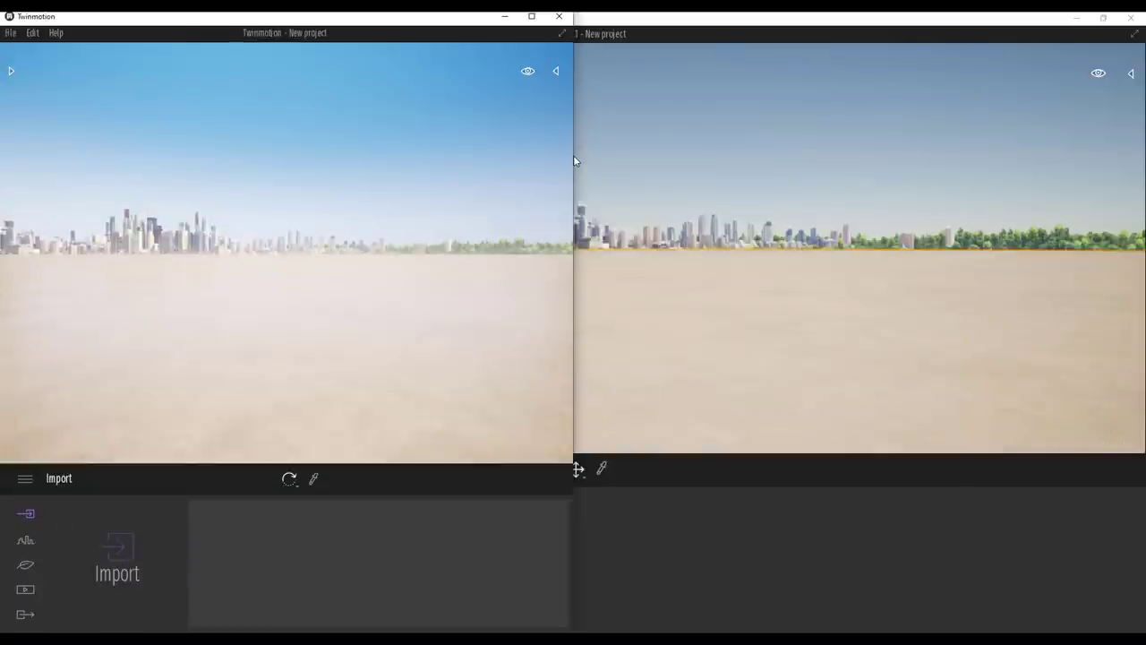
{"action": "key", "text": "super+Up"}
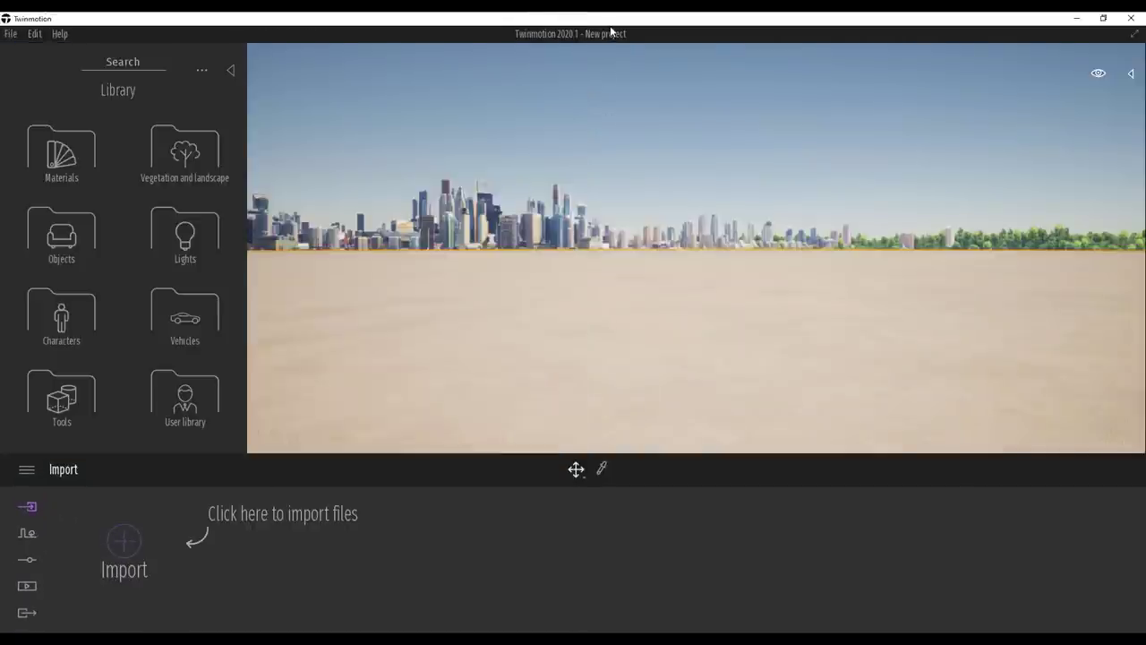
{"action": "key", "text": "super+Right"}
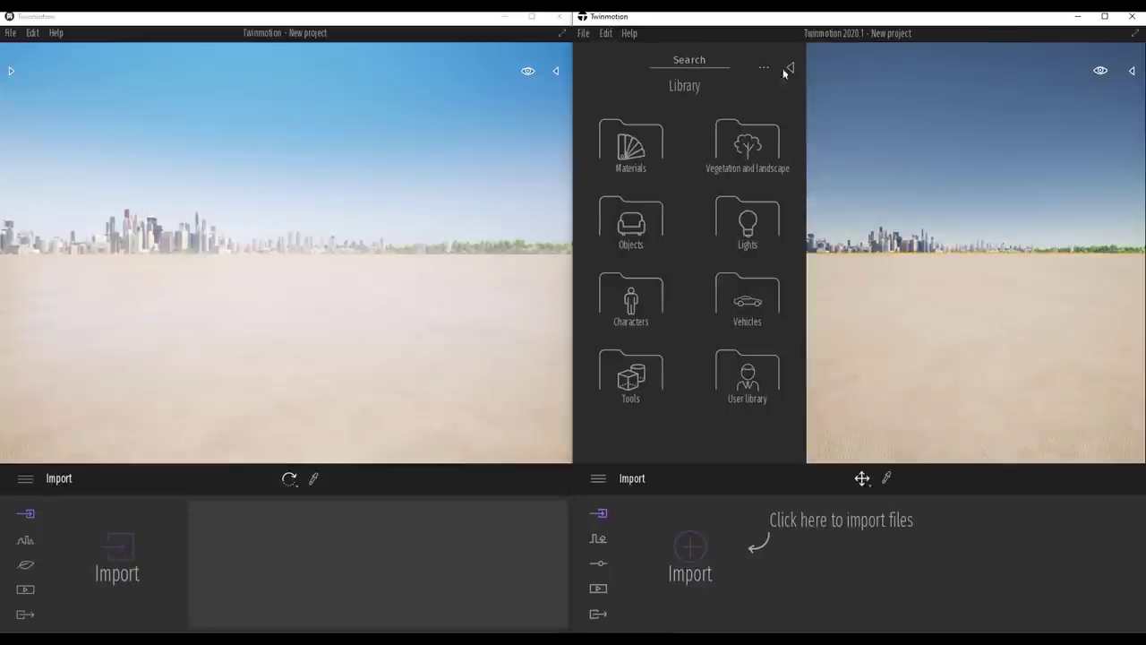
- Expand the library in the older Twinmotion and return from Volumes to its top level
{"action": "left_click", "coordinate": [10, 71]}
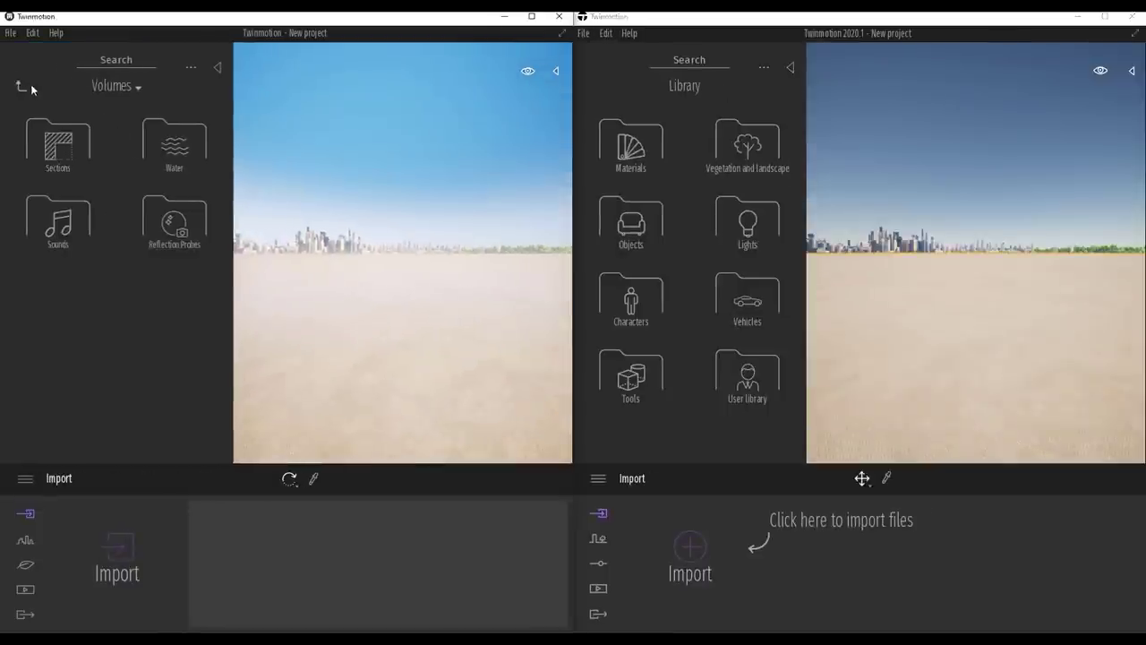
{"action": "left_click", "coordinate": [21, 84]}
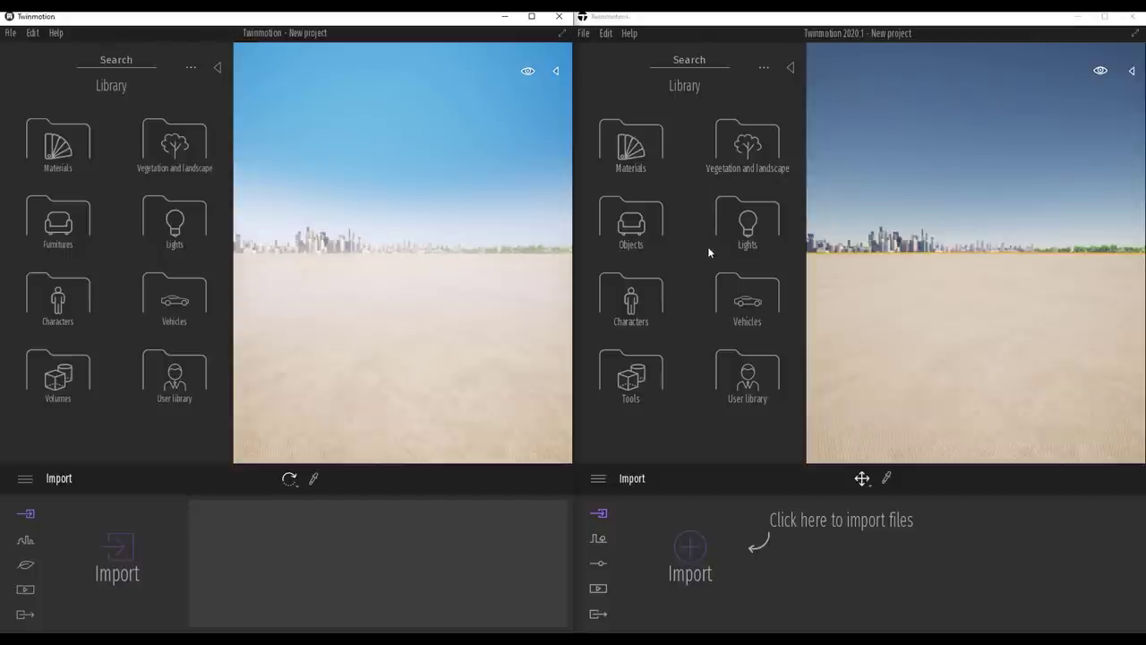
- Compare the Urban and Nature sections of the older Twinmotion with the Context and Settings sections of 2020.1
{"action": "left_click", "coordinate": [26, 540]}
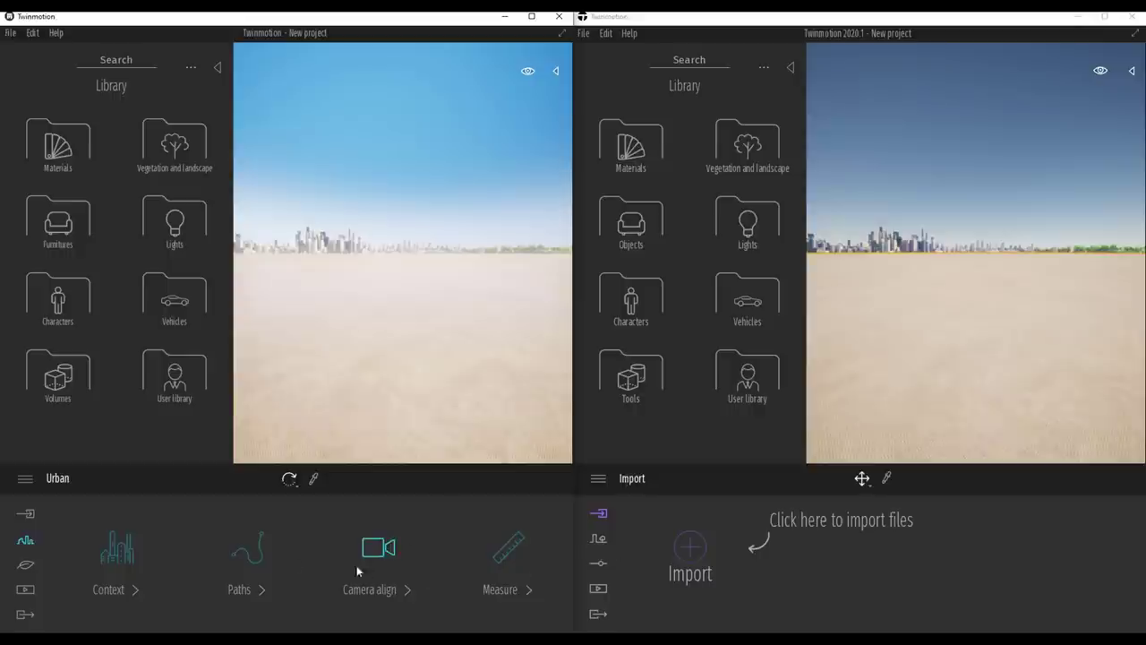
{"action": "left_click", "coordinate": [600, 541]}
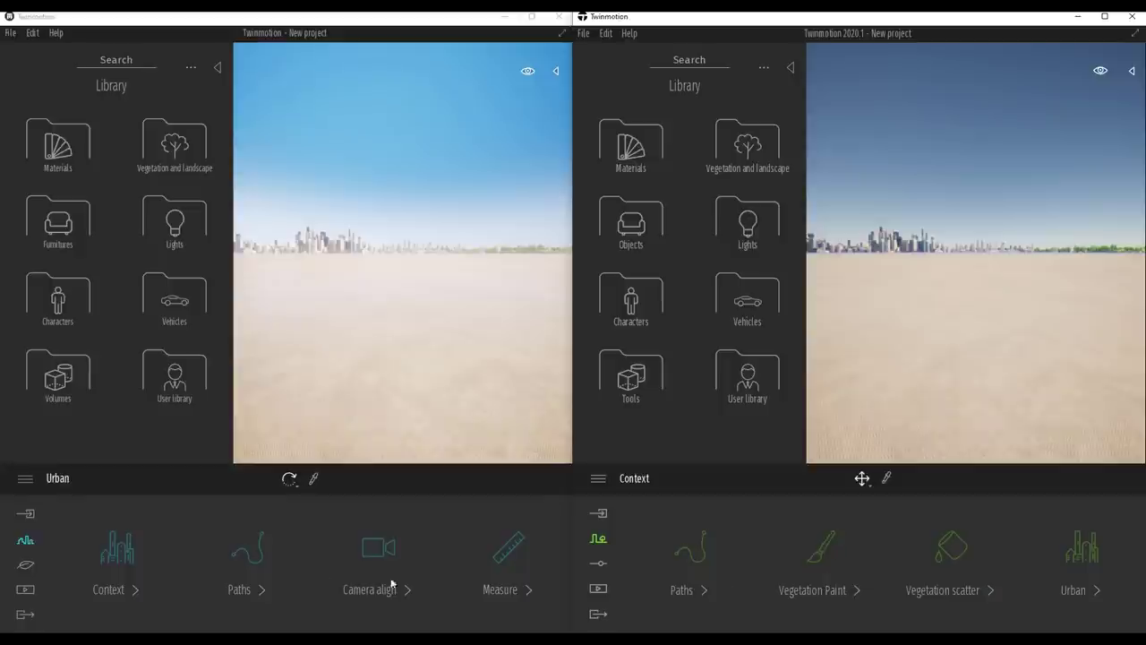
{"action": "left_click", "coordinate": [26, 564]}
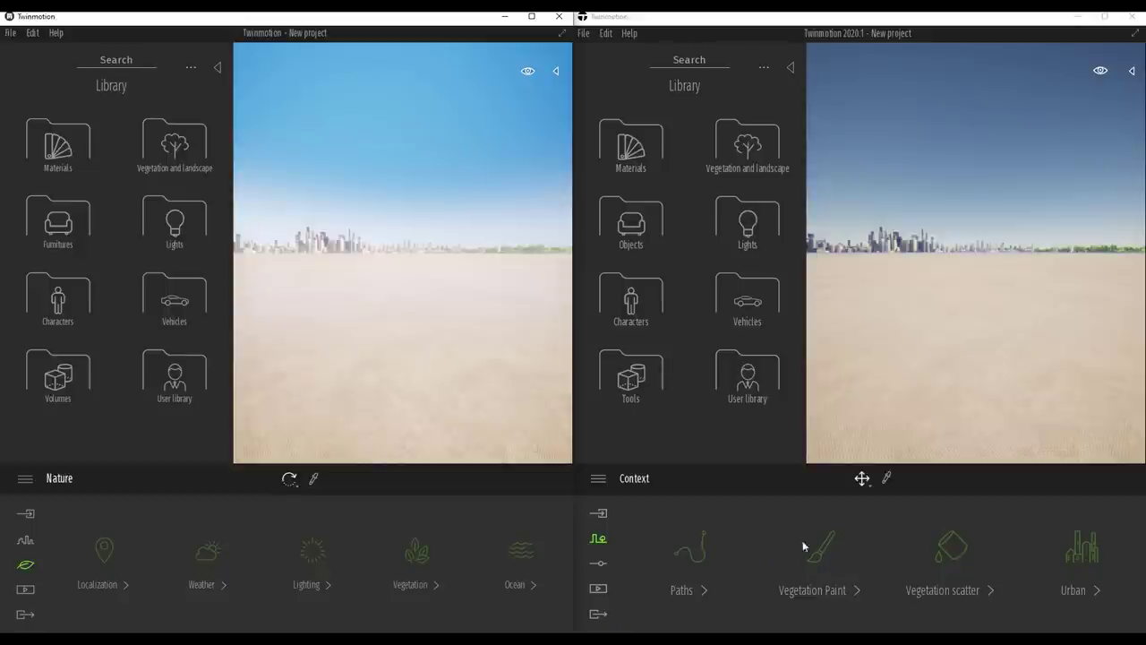
{"action": "left_click", "coordinate": [599, 564]}
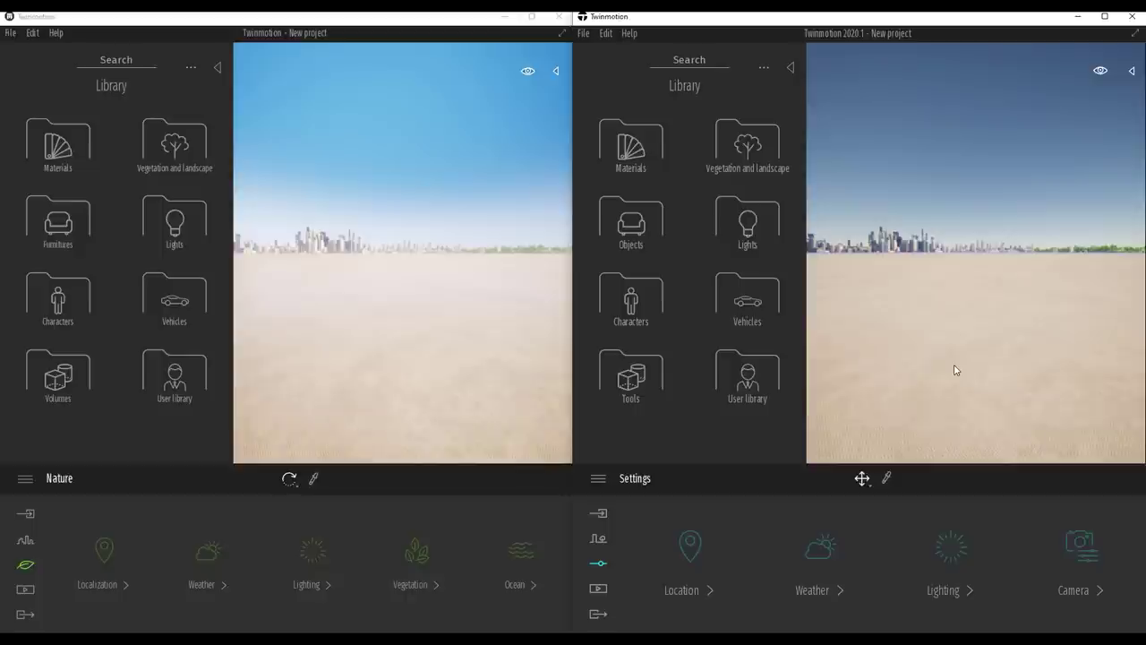
{"action": "left_click", "coordinate": [340, 571]}
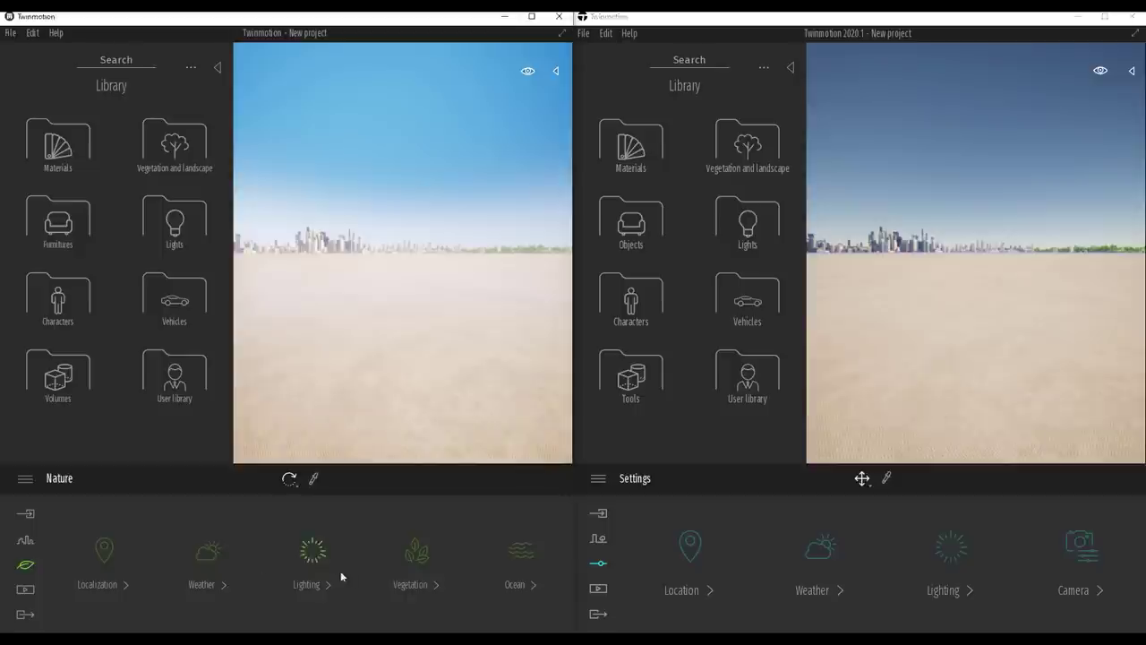
- Compare the Media and Export sections of the two Twinmotion versions
{"action": "left_click", "coordinate": [598, 589]}
{"action": "left_click", "coordinate": [598, 614]}
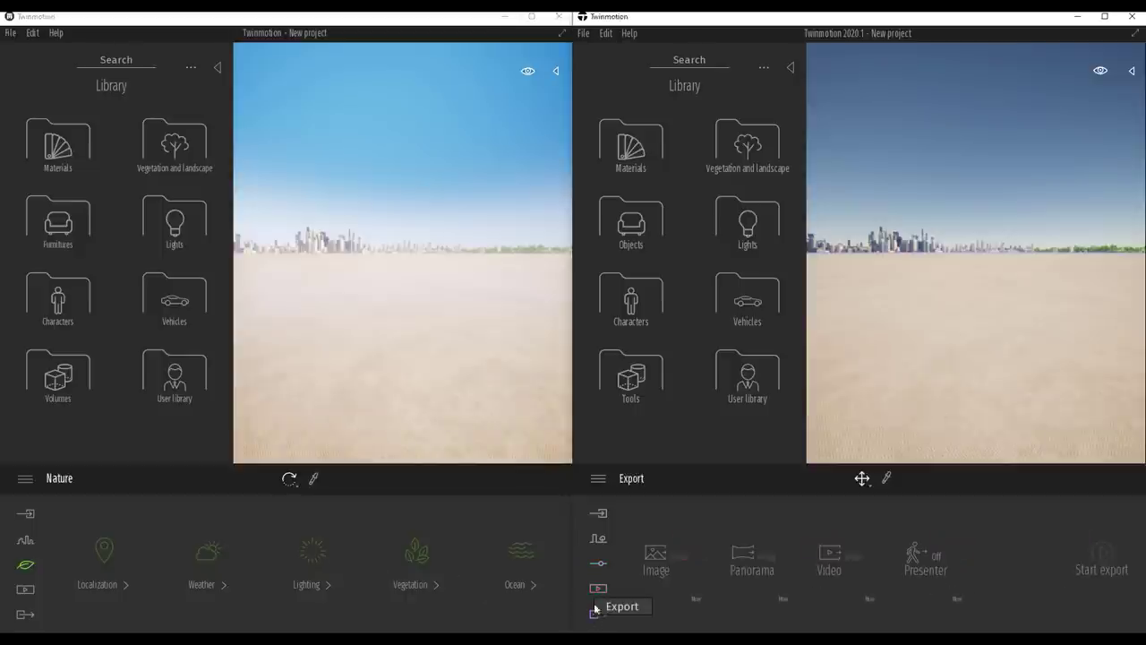
{"action": "left_click", "coordinate": [25, 588]}
{"action": "left_click", "coordinate": [25, 613]}
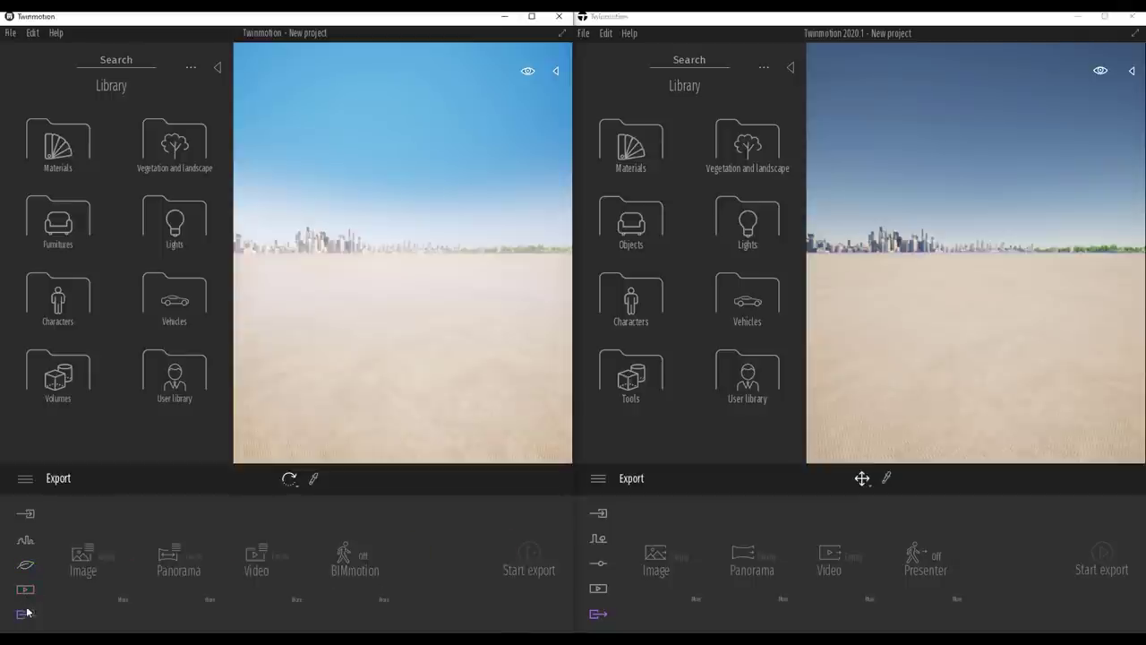
{"action": "left_click", "coordinate": [599, 589]}
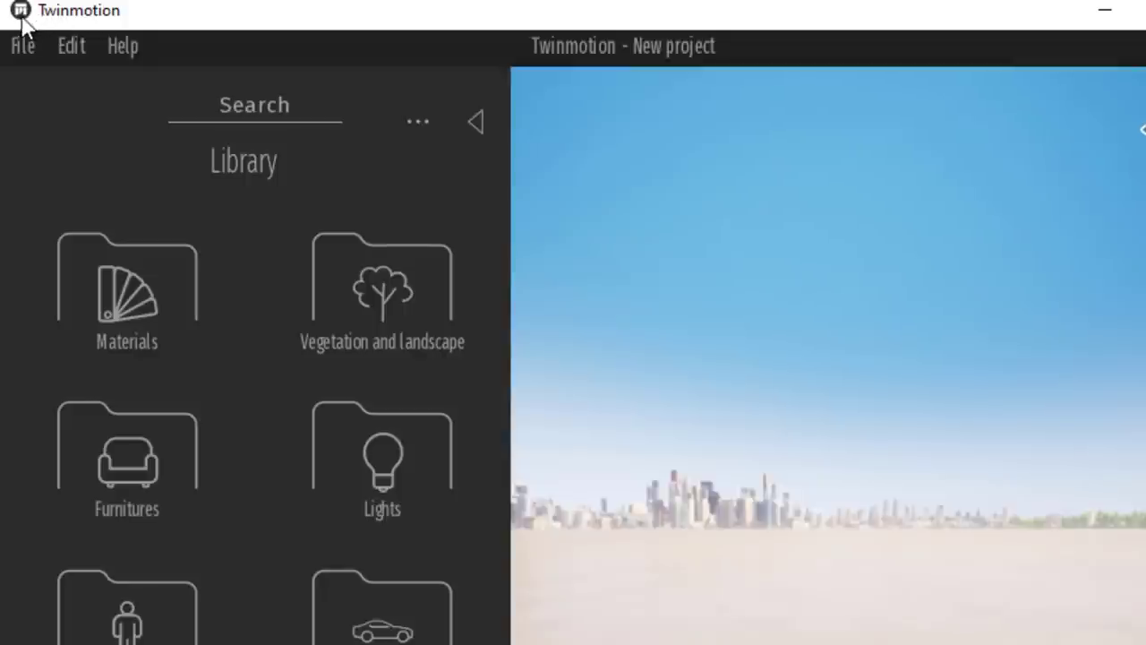
- Compare the Volumes folder of the older Twinmotion with the Tools folder of 2020.1, returning both libraries to their top level
{"action": "left_click_drag", "start_coordinate": [228, 18], "coordinate": [49, 13]}
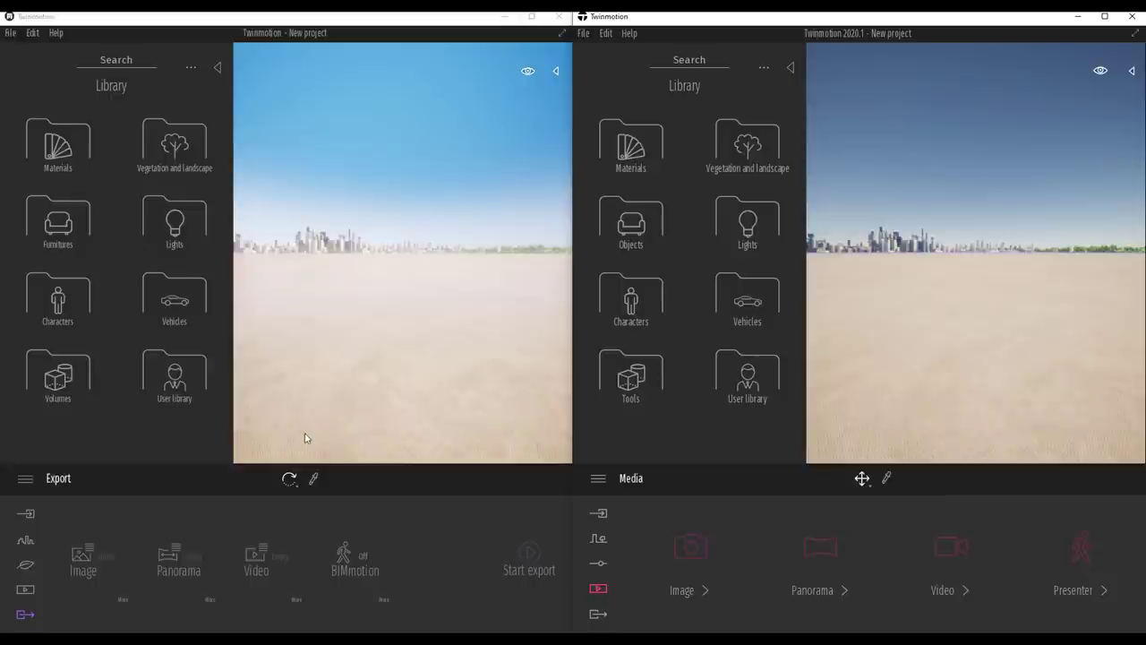
{"action": "left_click", "coordinate": [634, 386]}
{"action": "left_click", "coordinate": [63, 398]}
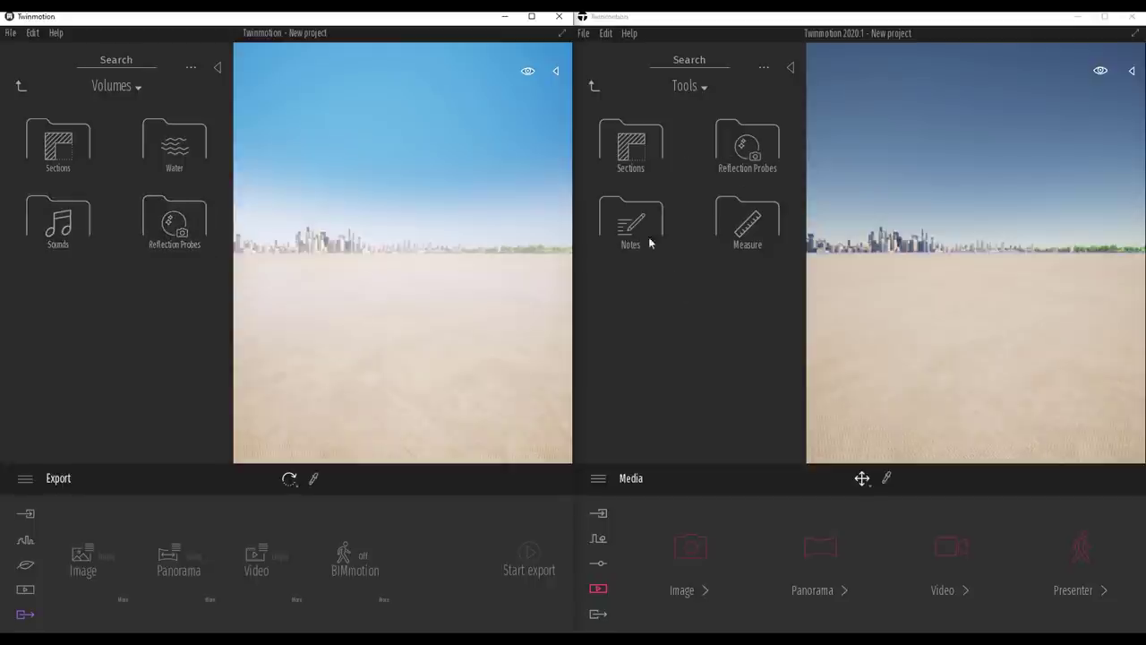
{"action": "left_click", "coordinate": [21, 88]}
{"action": "left_click", "coordinate": [593, 87]}
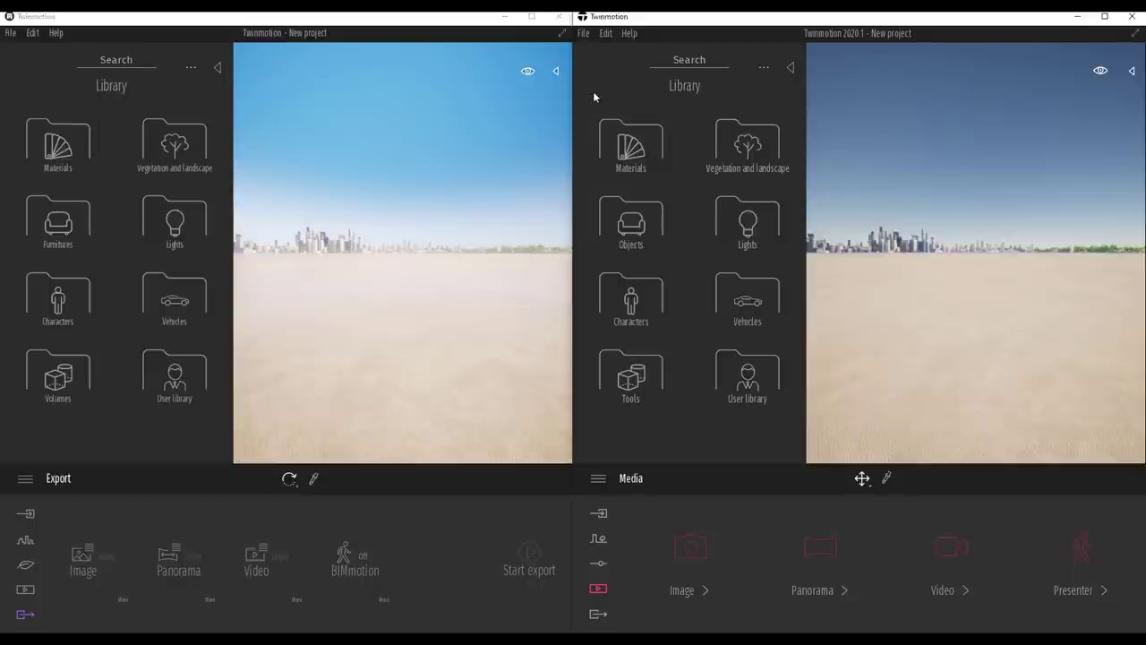
- Compare the Furnitures folder of the older Twinmotion with the Objects folder of 2020.1
{"action": "left_click", "coordinate": [58, 222]}
{"action": "left_click", "coordinate": [24, 87]}
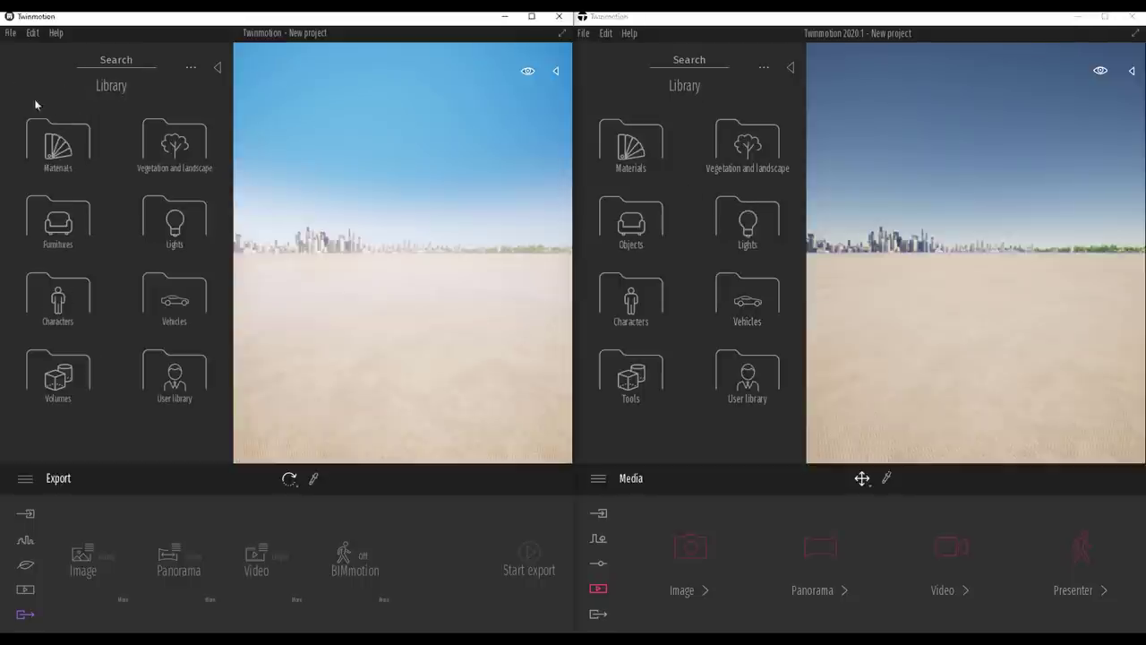
{"action": "left_click", "coordinate": [60, 214]}
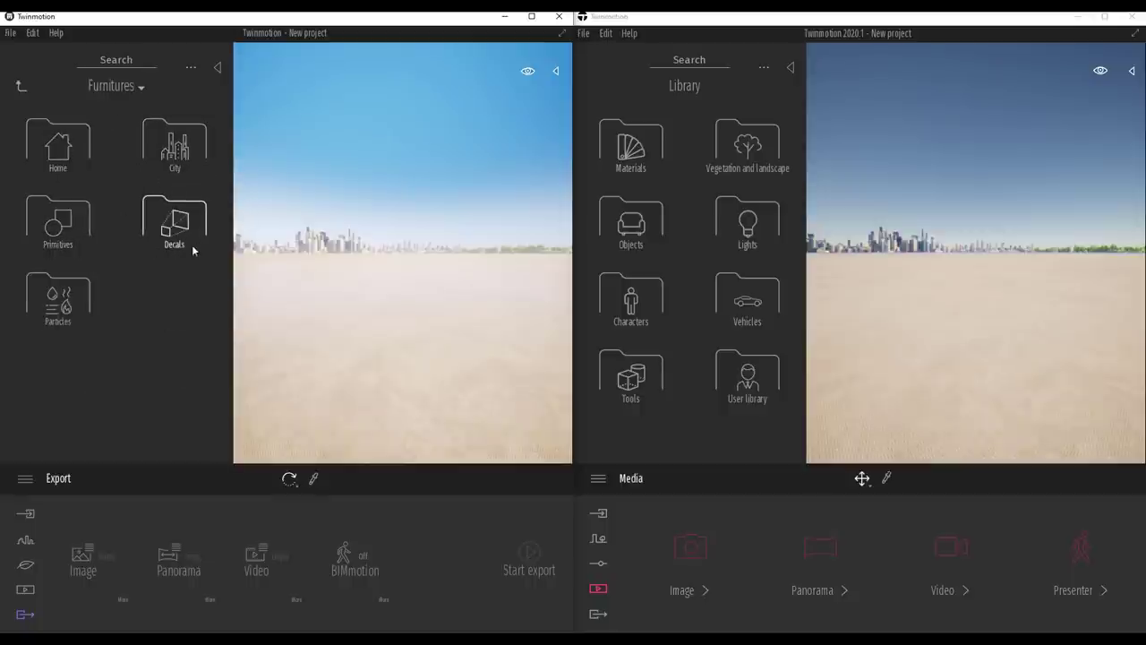
{"action": "left_click", "coordinate": [628, 222]}
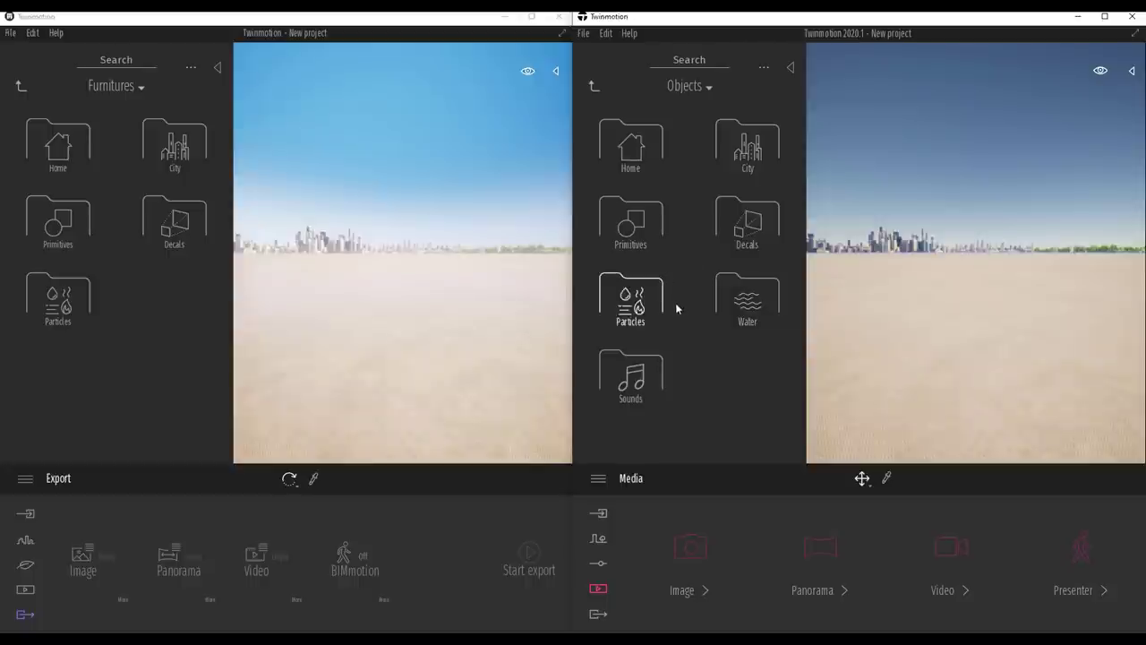
{"action": "left_click", "coordinate": [19, 86]}
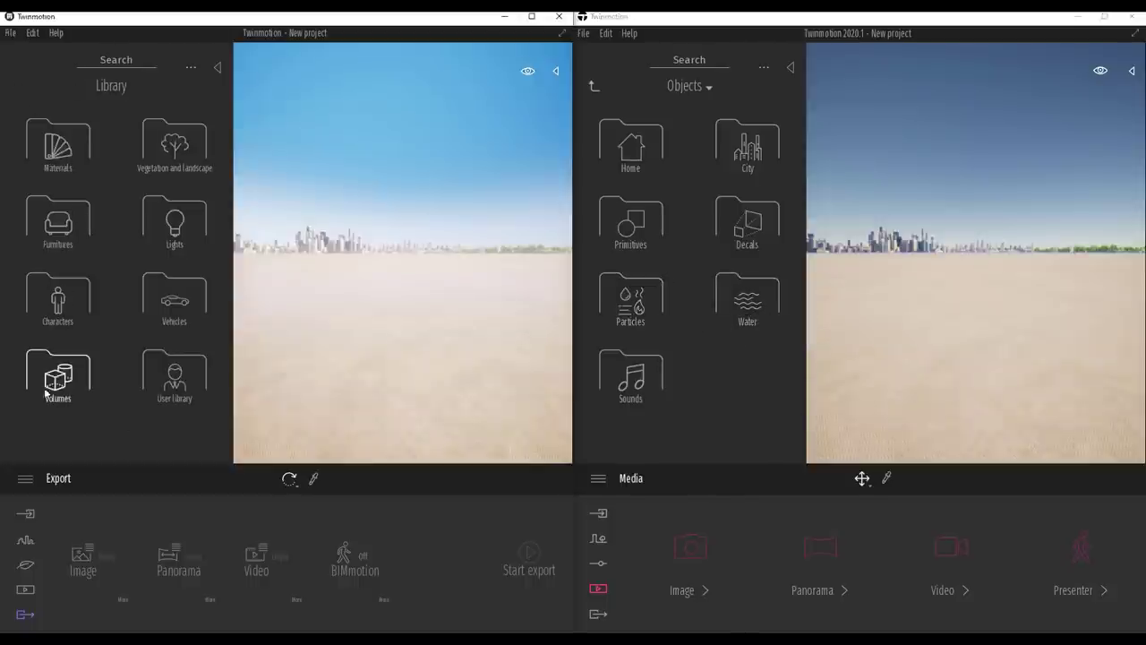
- Compare the Particles collections of both versions, then return to the Furnitures and Objects folders
{"action": "left_click", "coordinate": [56, 224]}
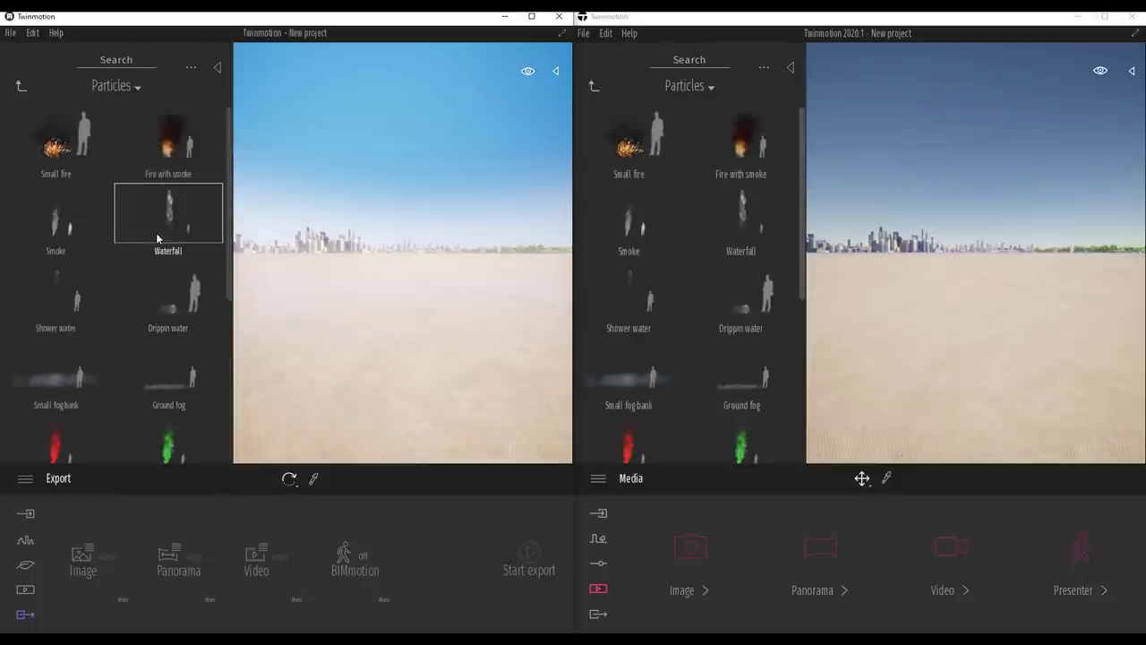
{"action": "scroll", "coordinate": [156, 237], "scroll_direction": "down", "scroll_amount": 2}
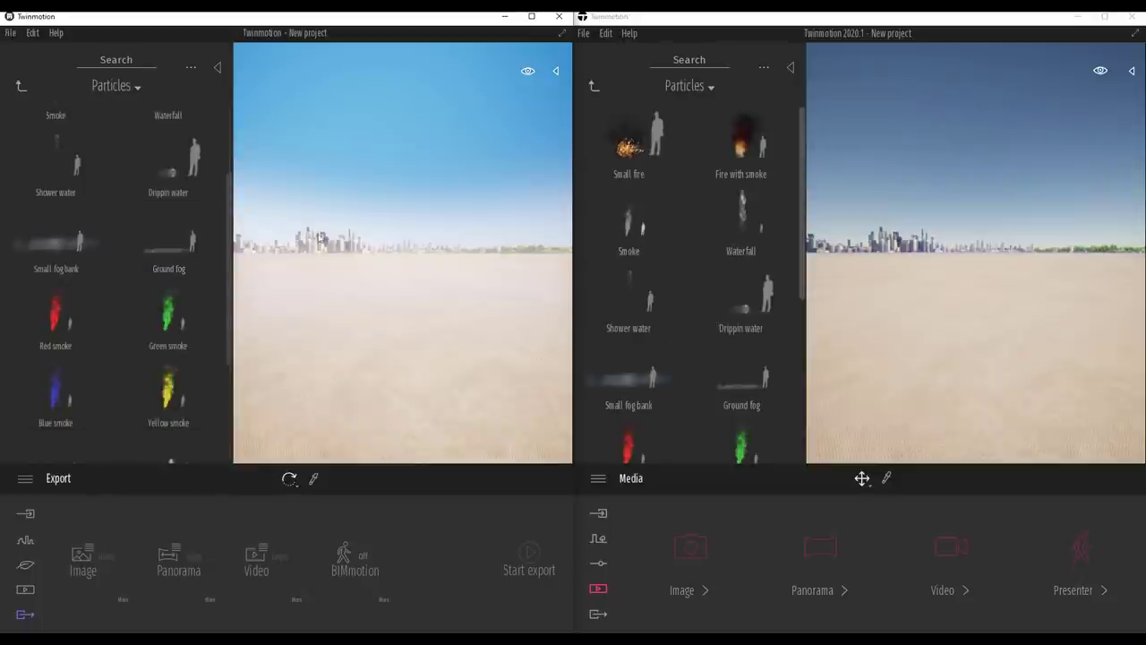
{"action": "left_click", "coordinate": [20, 86]}
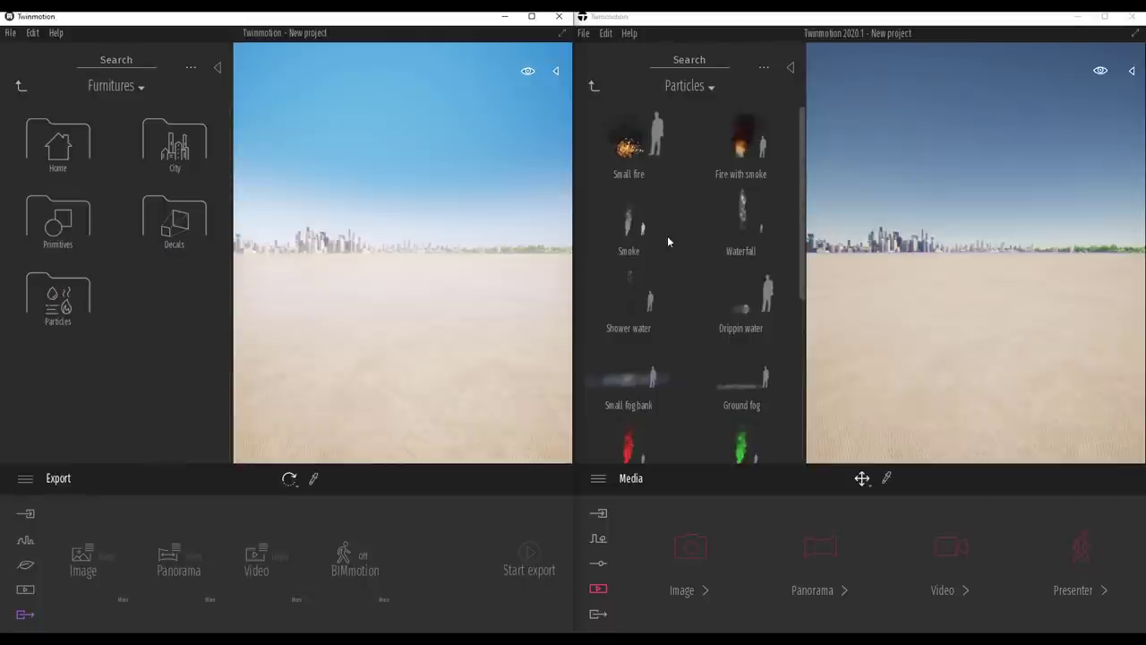
{"action": "left_click", "coordinate": [594, 87]}
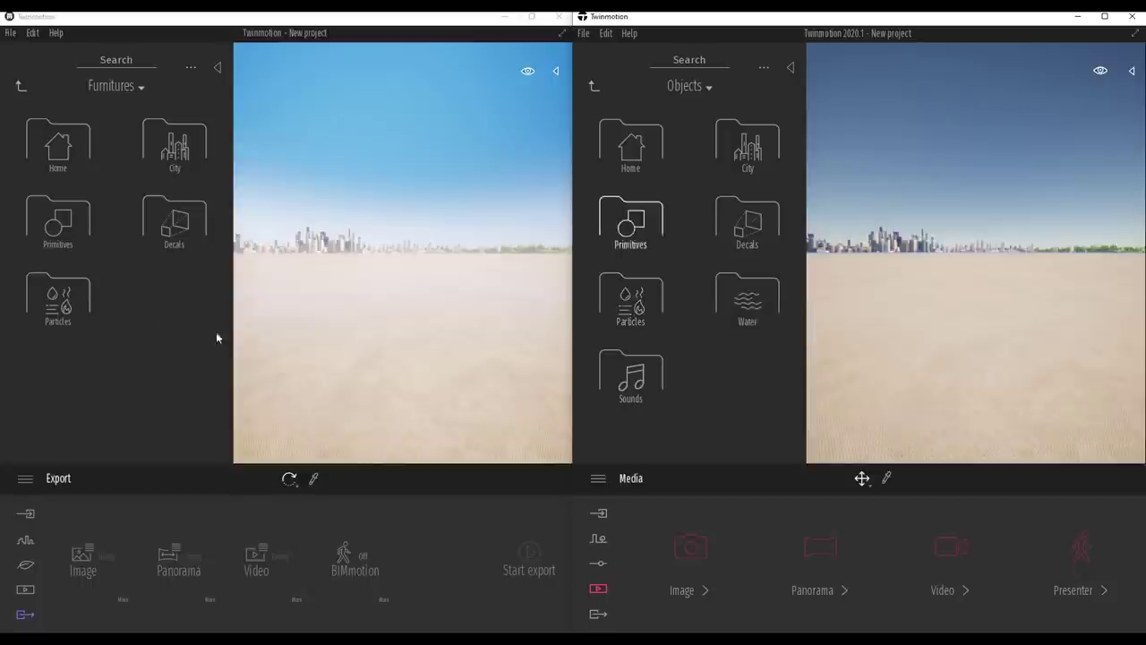
- Browse the Decals of the older Twinmotion and place Graffiti 11 on the ground, framing it in the view
{"action": "left_click", "coordinate": [151, 234]}
{"action": "left_click", "coordinate": [150, 228]}
{"action": "scroll", "coordinate": [80, 358], "scroll_direction": "down", "scroll_amount": 6}
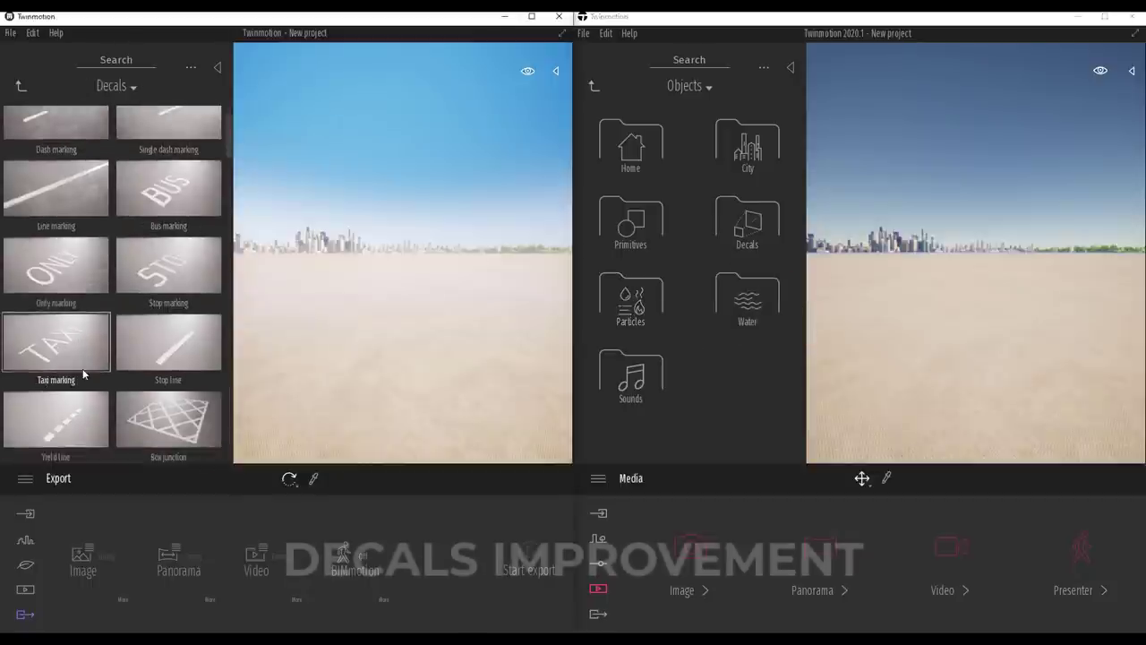
{"action": "scroll", "coordinate": [86, 374], "scroll_direction": "down", "scroll_amount": 15}
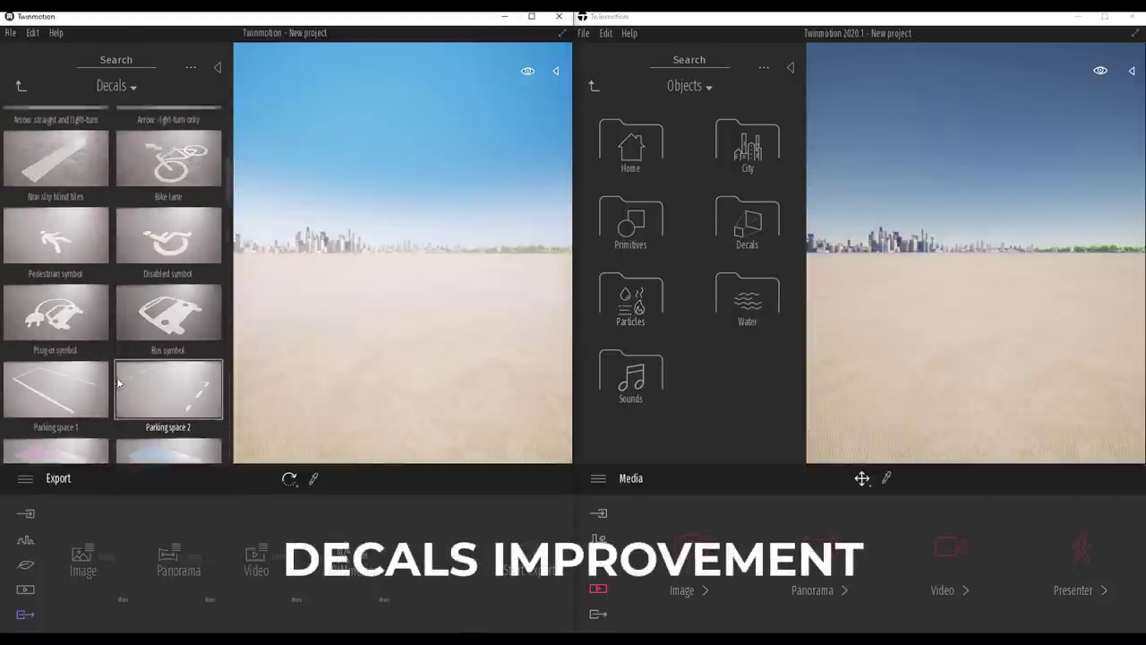
{"action": "scroll", "coordinate": [117, 383], "scroll_direction": "down", "scroll_amount": 5}
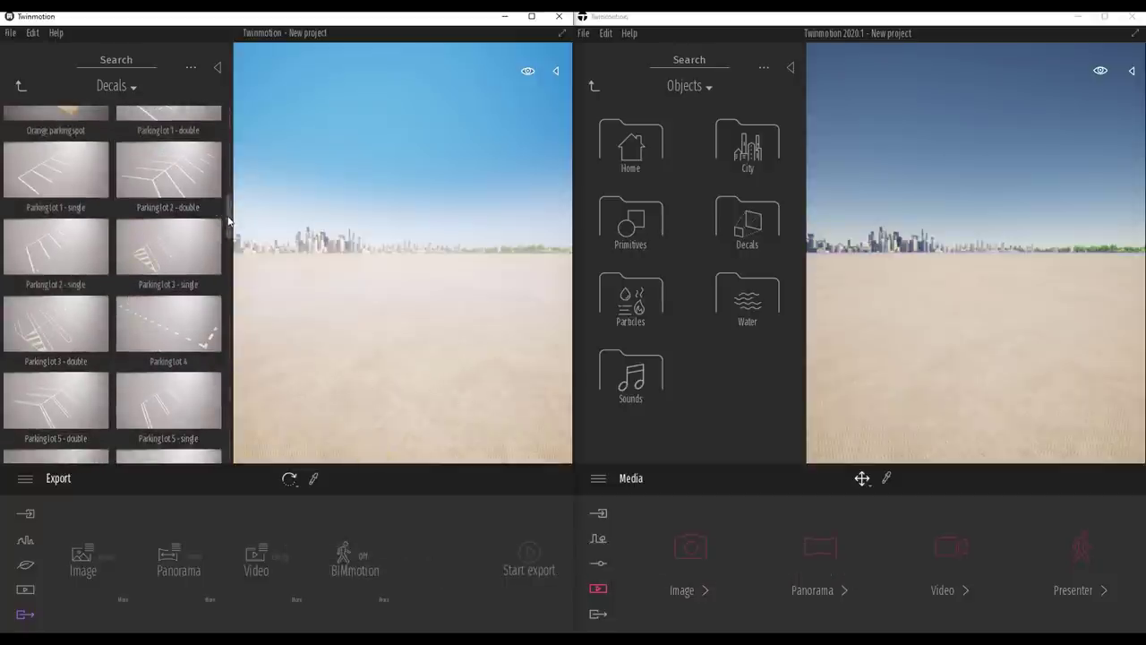
{"action": "left_click_drag", "start_coordinate": [229, 217], "coordinate": [226, 273]}
{"action": "scroll", "coordinate": [184, 340], "scroll_direction": "up", "scroll_amount": 4}
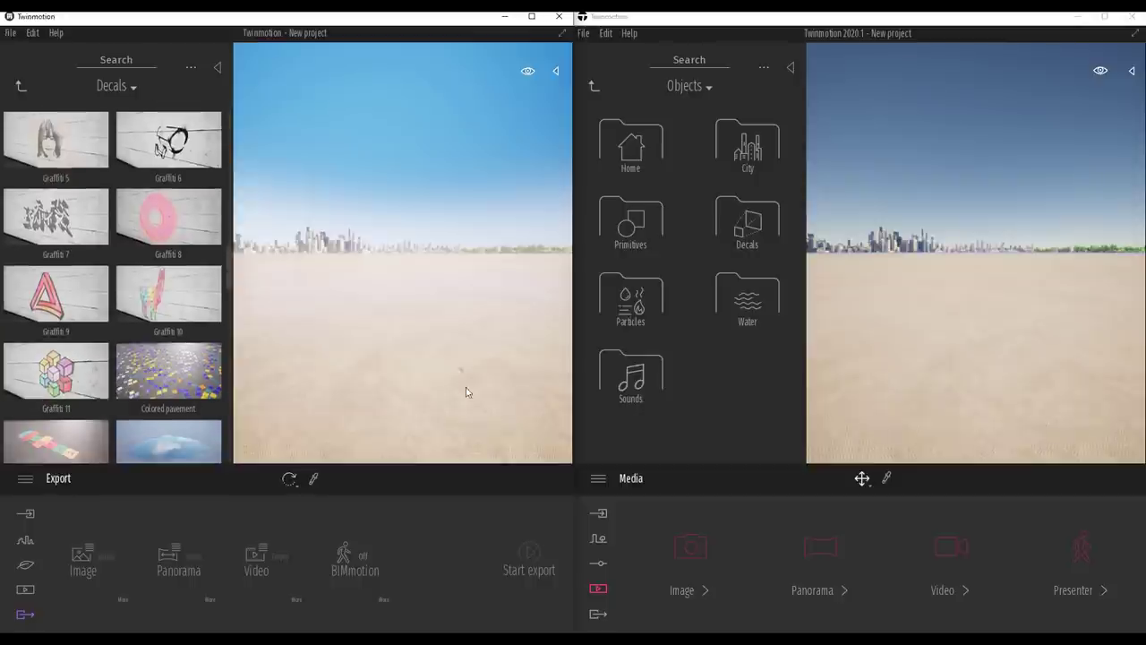
{"action": "left_click_drag", "start_coordinate": [400, 413], "coordinate": [400, 413]}
{"action": "key", "text": "f"}
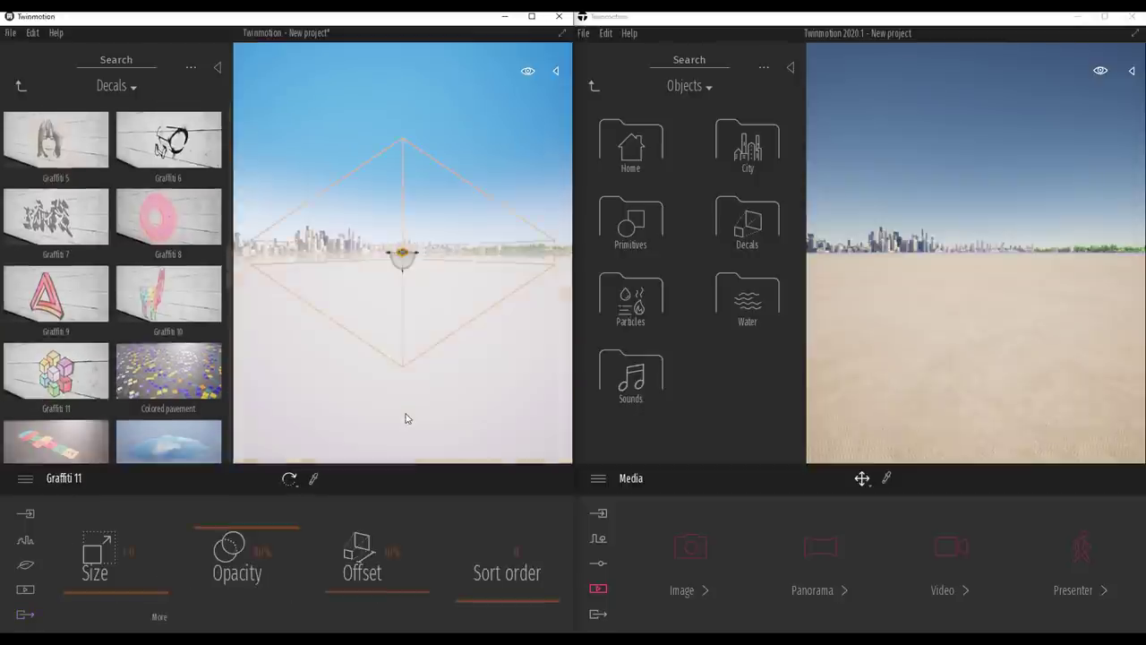
{"action": "middle_click_drag", "start_coordinate": [420, 279], "coordinate": [416, 432]}
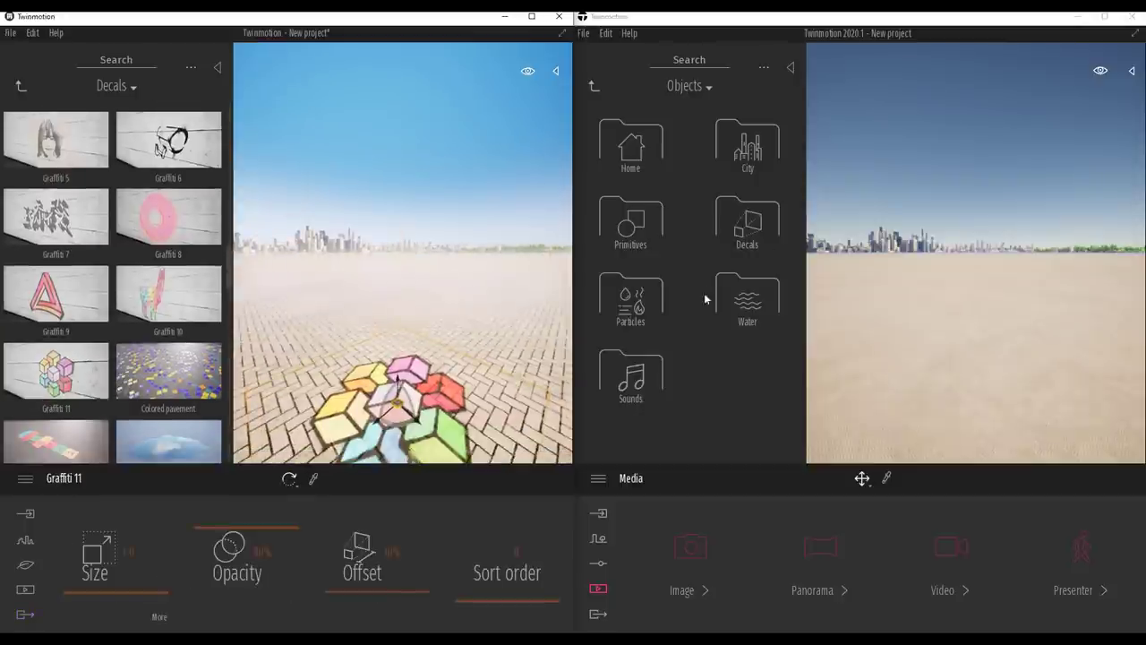
- Place the Graffiti 11 decal from Objects > Decals on the ground in Twinmotion 2020.1 and bring it into view
{"action": "left_click", "coordinate": [743, 236]}
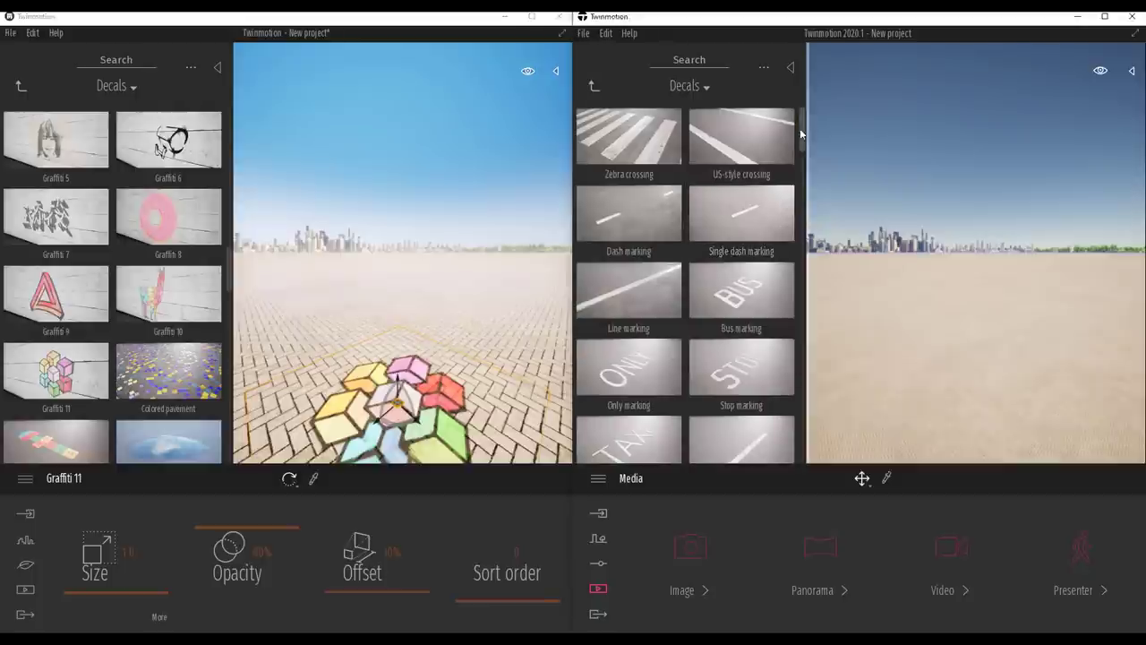
{"action": "left_click_drag", "start_coordinate": [799, 128], "coordinate": [785, 273]}
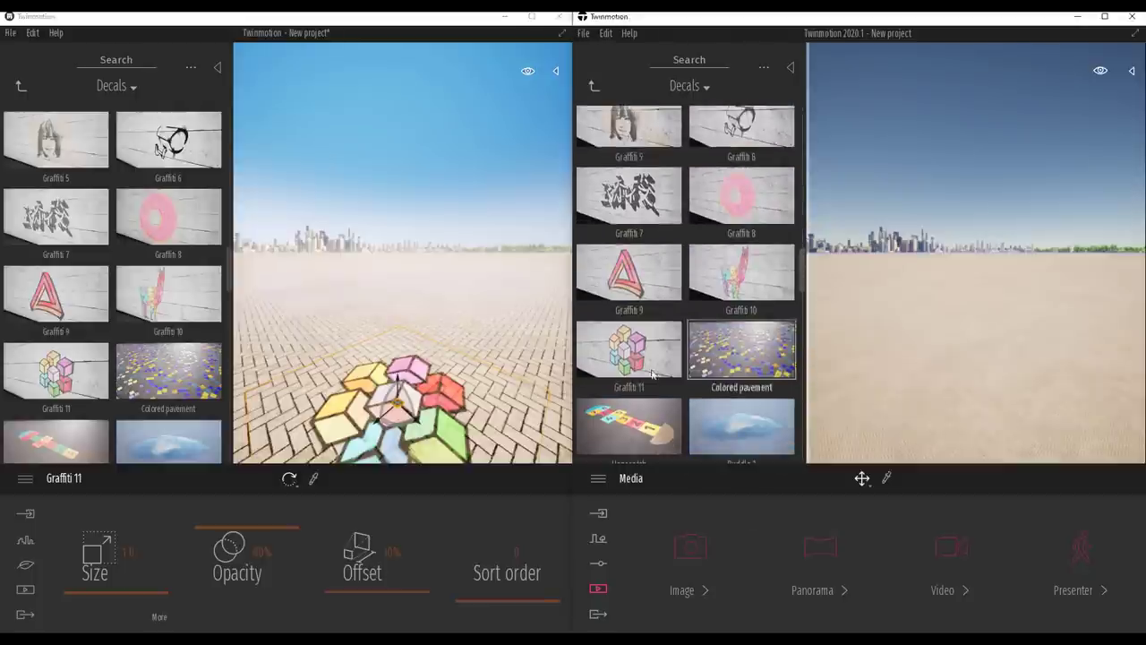
{"action": "left_click_drag", "start_coordinate": [614, 365], "coordinate": [996, 403]}
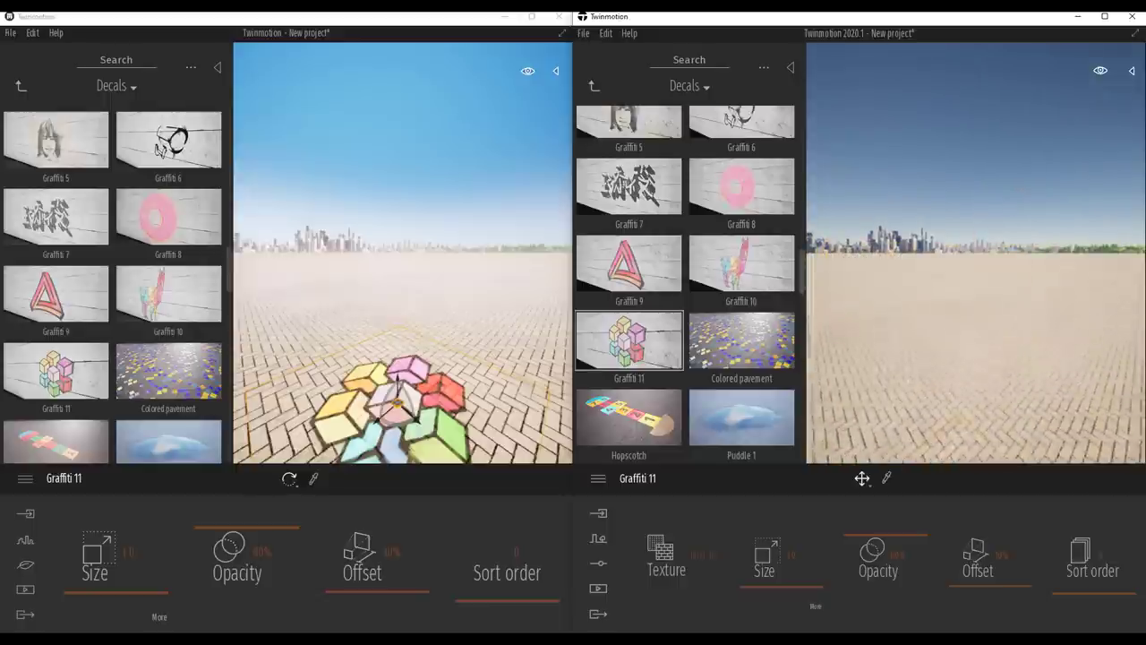
{"action": "middle_click_drag", "start_coordinate": [958, 394], "coordinate": [1021, 315]}
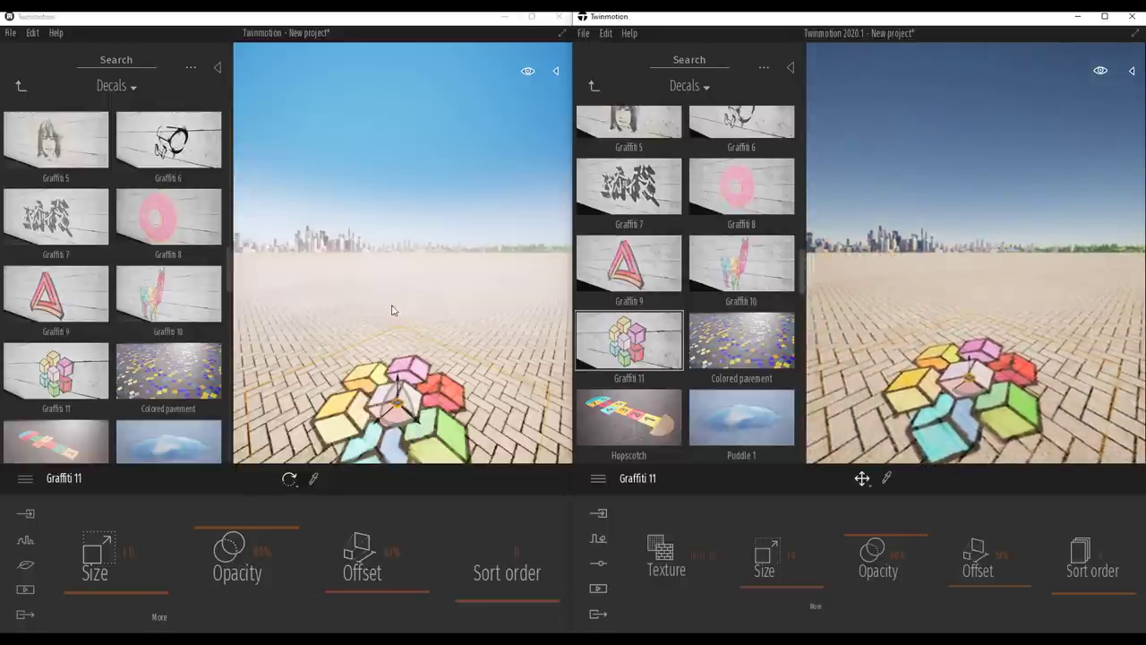
- Compare the decal's display in both versions and inspect the Texture options of Graffiti 11 in Twinmotion 2020.1
{"action": "middle_click_drag", "start_coordinate": [415, 311], "coordinate": [413, 302]}
{"action": "scroll", "coordinate": [403, 376], "scroll_direction": "down", "scroll_amount": 3}
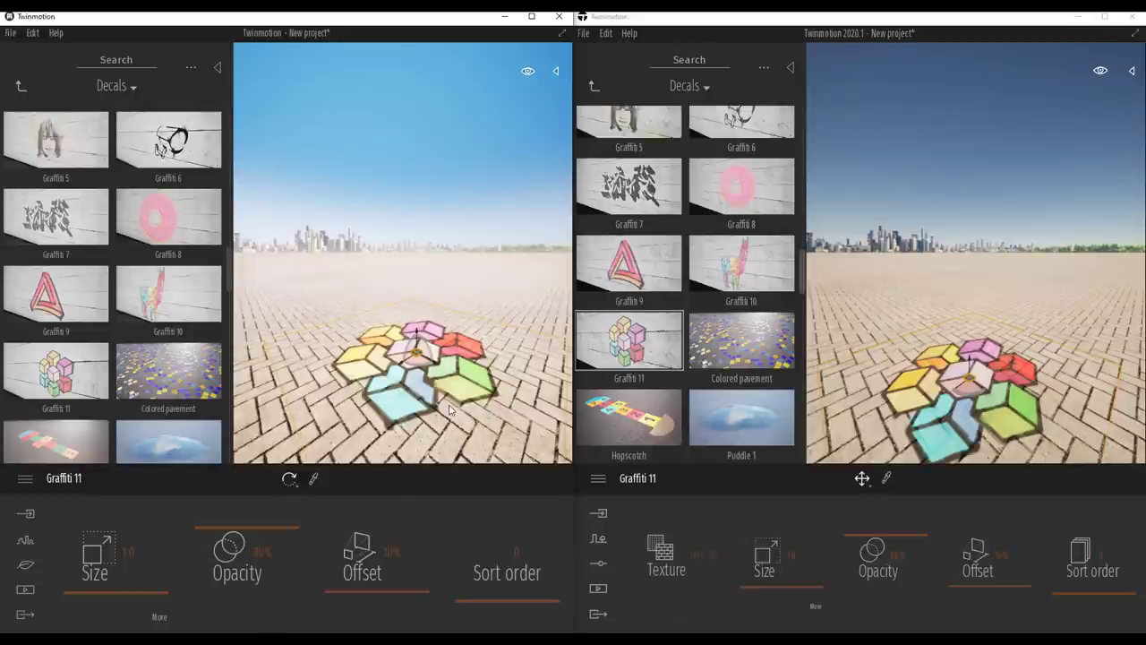
{"action": "right_click", "coordinate": [702, 556]}
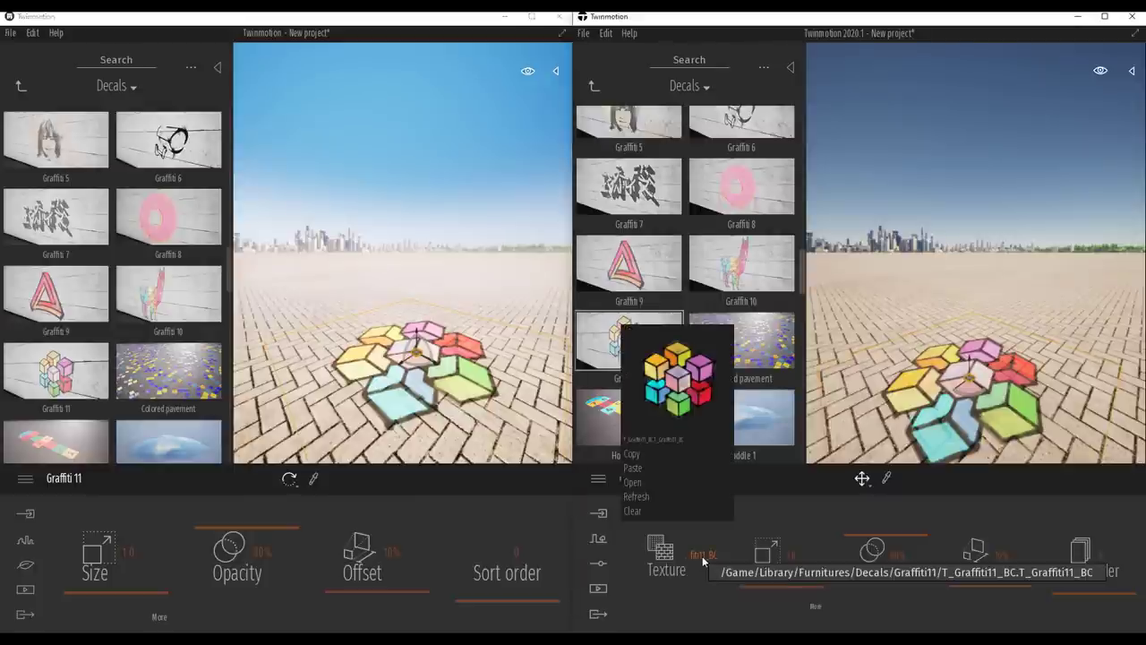
{"action": "left_click", "coordinate": [683, 467]}
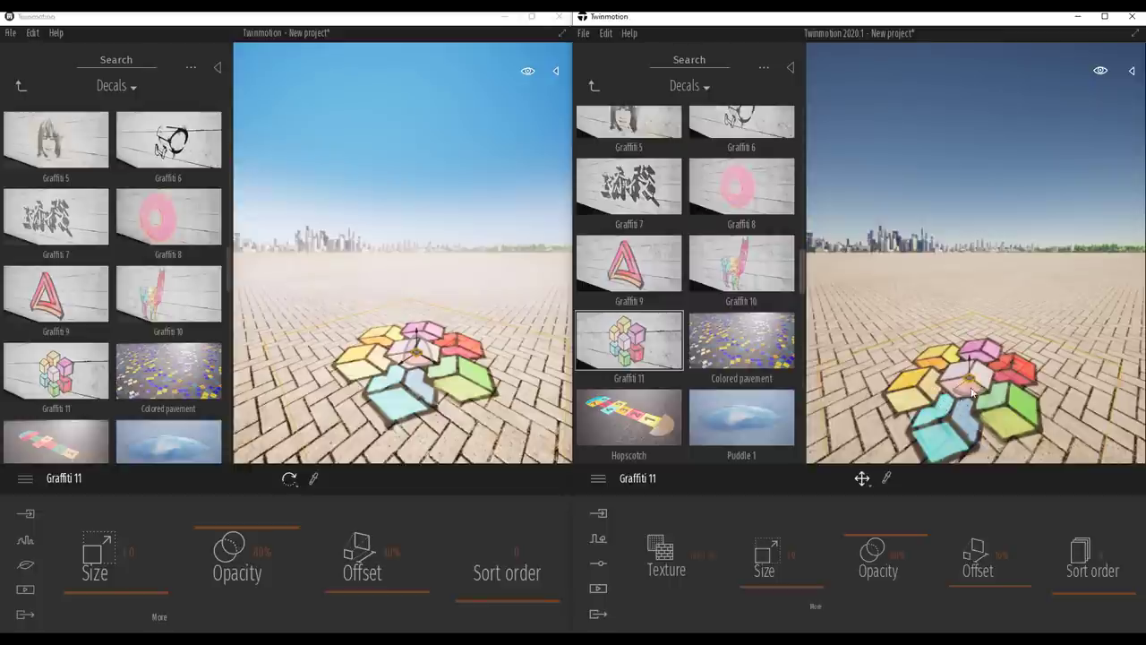
- Delete the Graffiti 11 decals from both scenes and open the Lights library in the older Twinmotion
{"action": "key", "text": "Delete"}
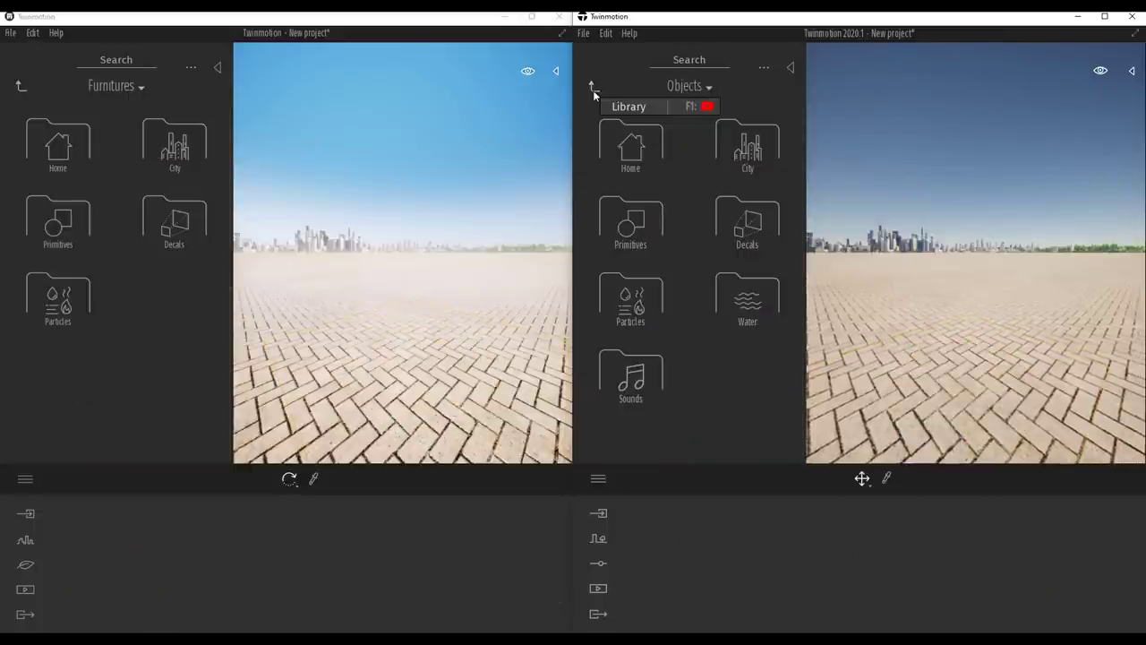
{"action": "left_click", "coordinate": [593, 87]}
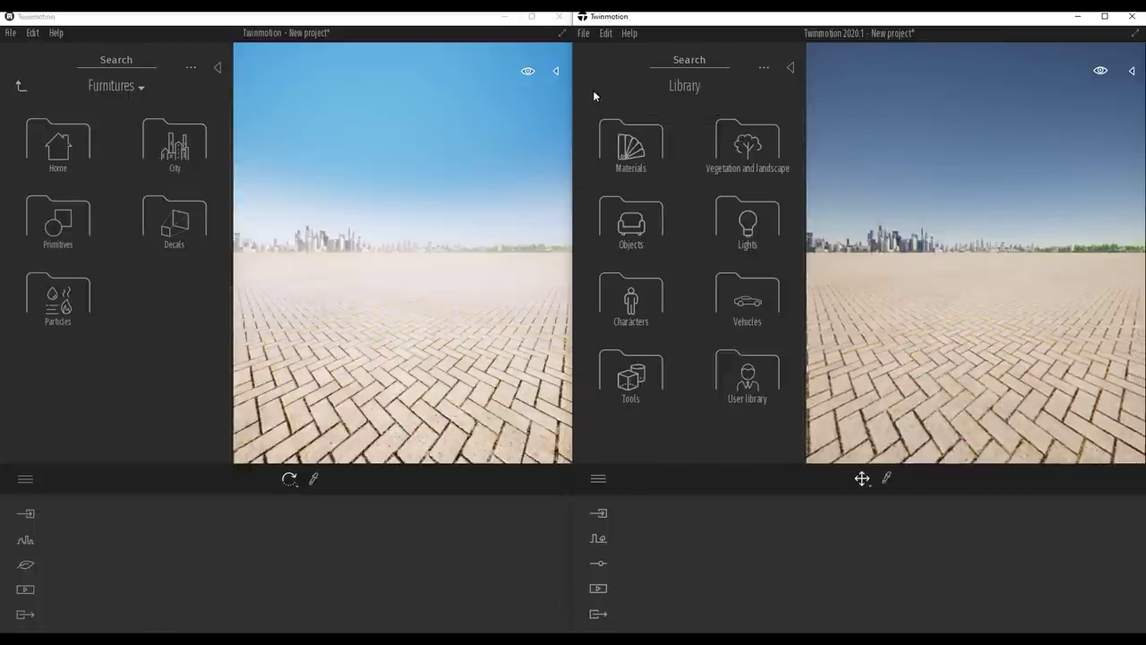
{"action": "left_click", "coordinate": [20, 87]}
{"action": "left_click", "coordinate": [179, 220]}
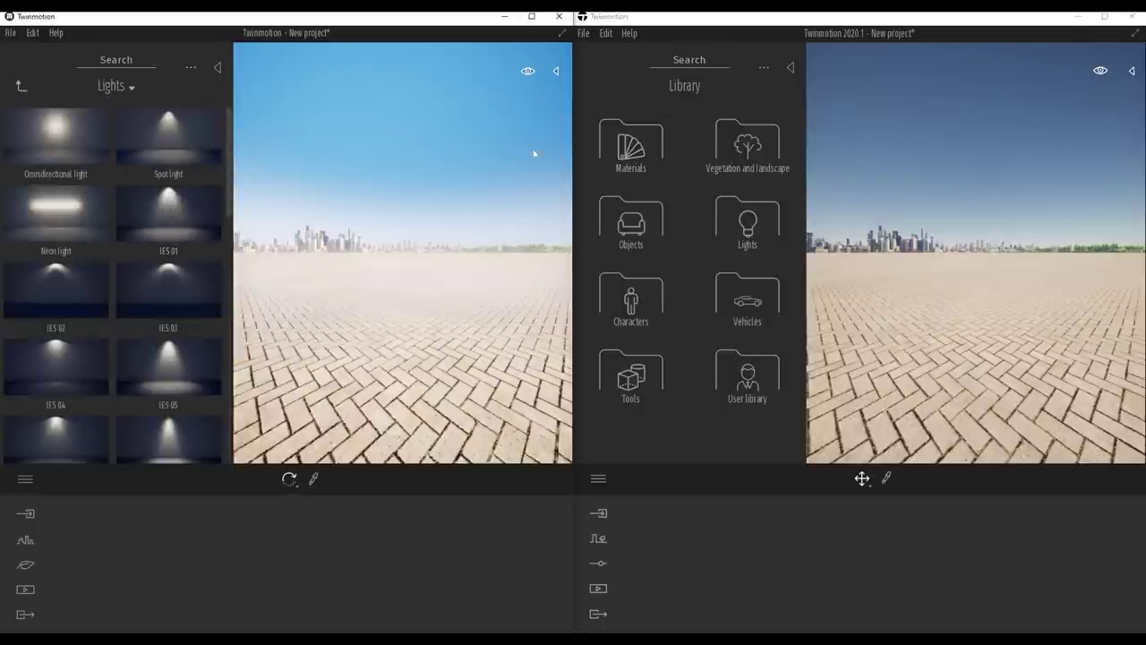
- Set the day time hour to 18 in the older Twinmotion and to 21 in Twinmotion 2020.1
{"action": "left_click", "coordinate": [528, 72]}
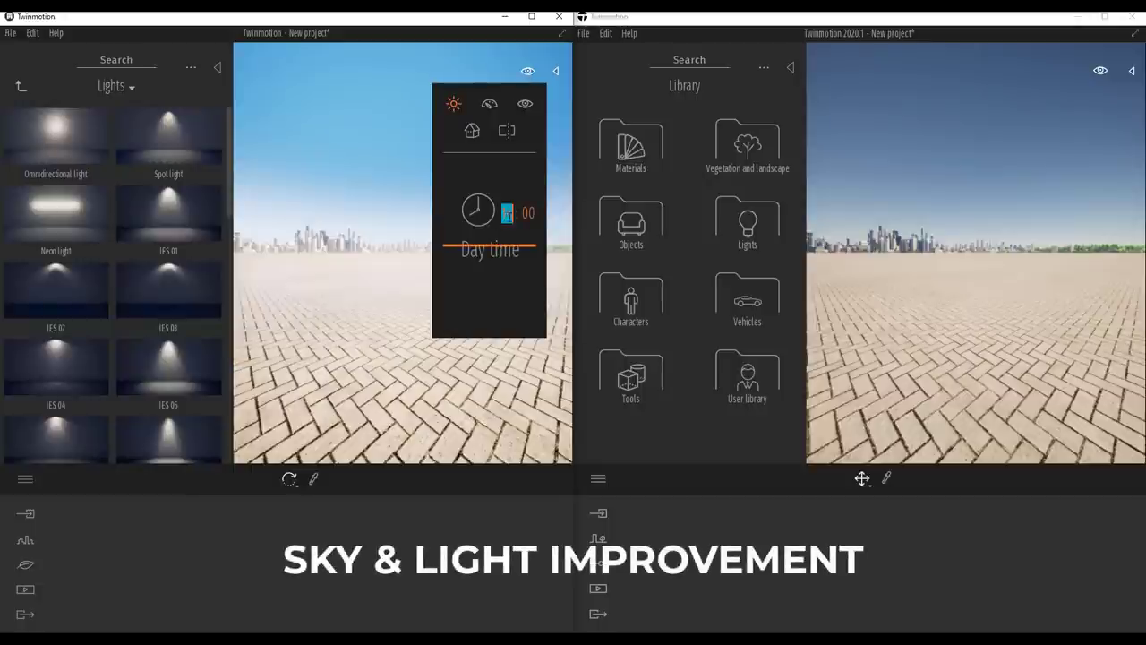
{"action": "type", "text": "18"}
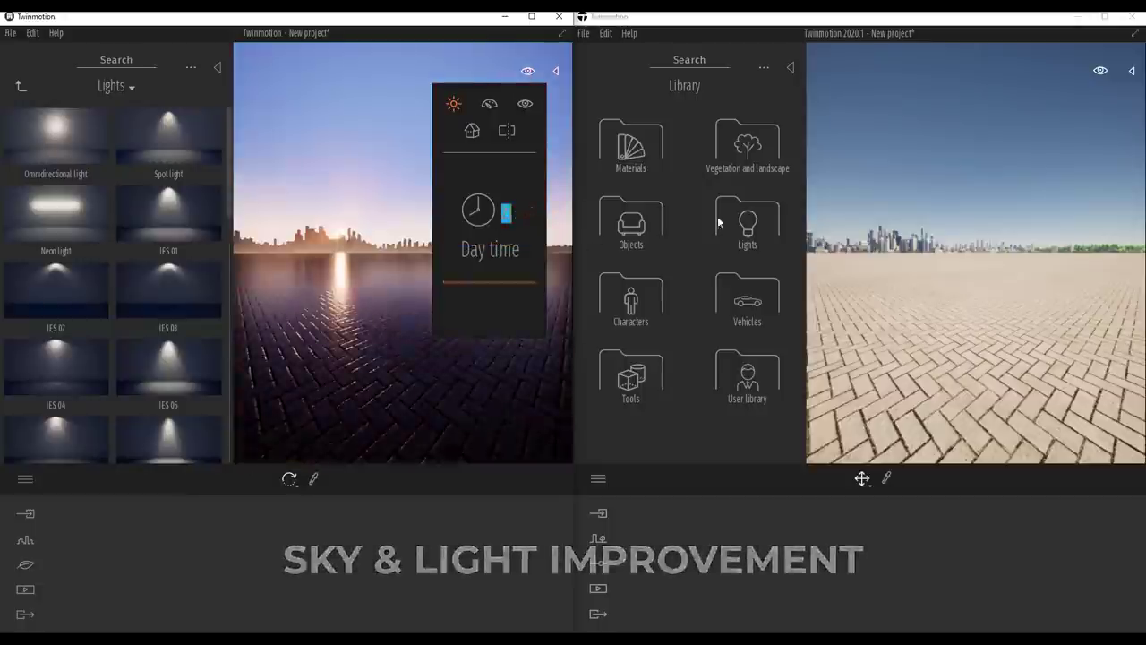
{"action": "left_click", "coordinate": [1100, 73]}
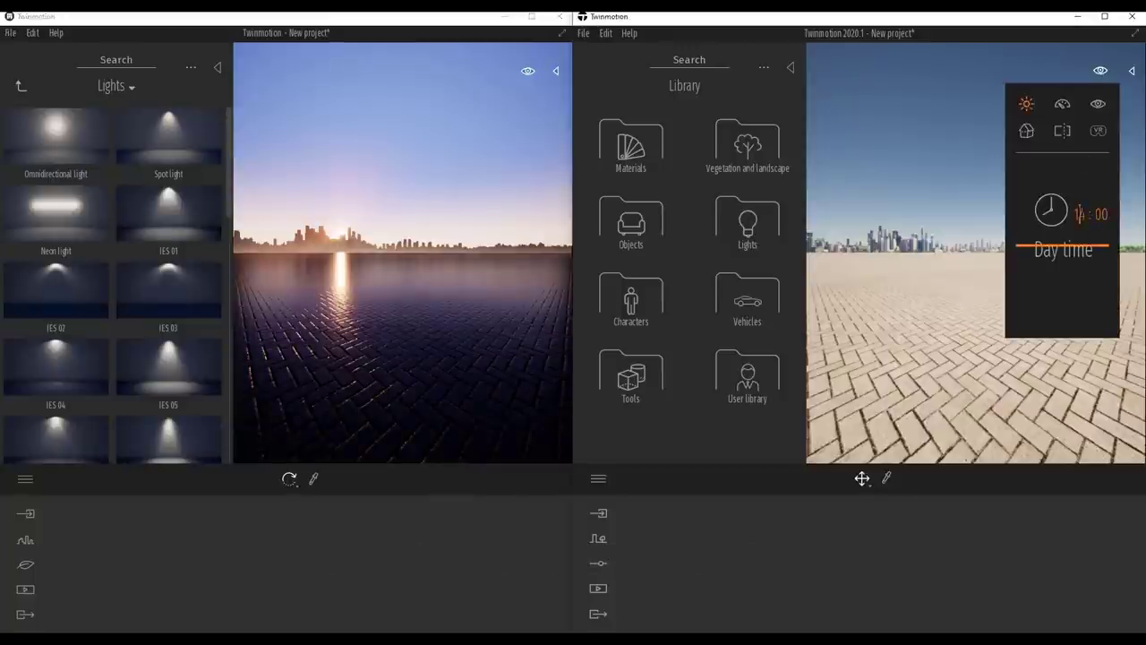
{"action": "left_click", "coordinate": [1080, 216]}
{"action": "type", "text": "21"}
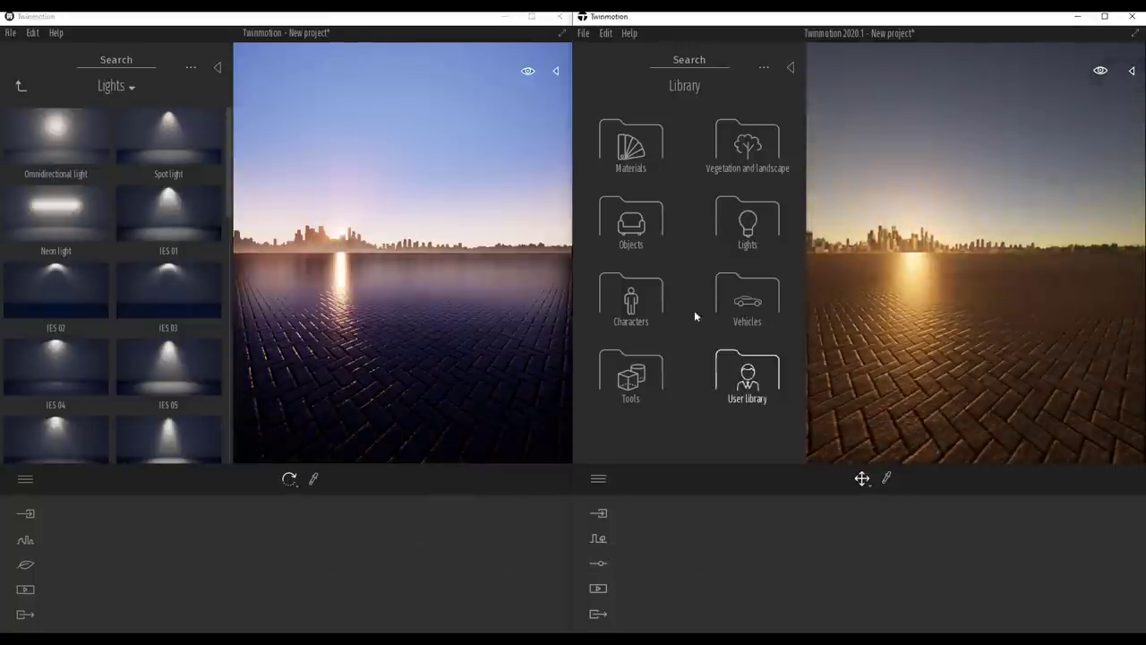
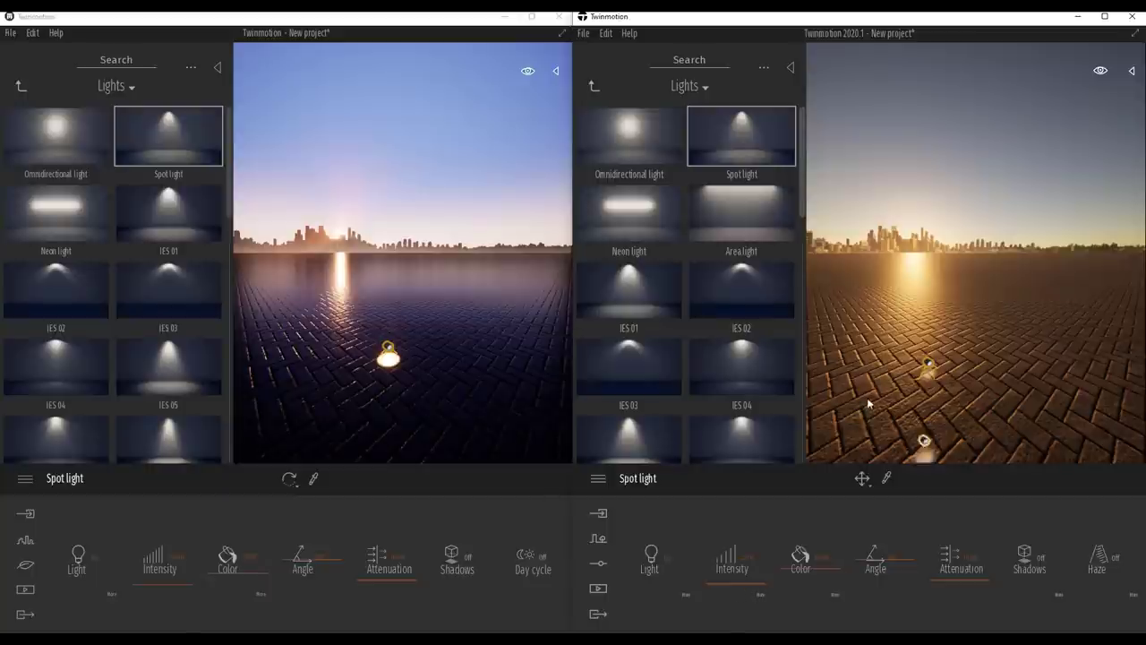
- Reposition the spot lights in the two scenes, raising the older Twinmotion's light well above the paving
{"action": "left_click_drag", "start_coordinate": [868, 405], "coordinate": [915, 370]}
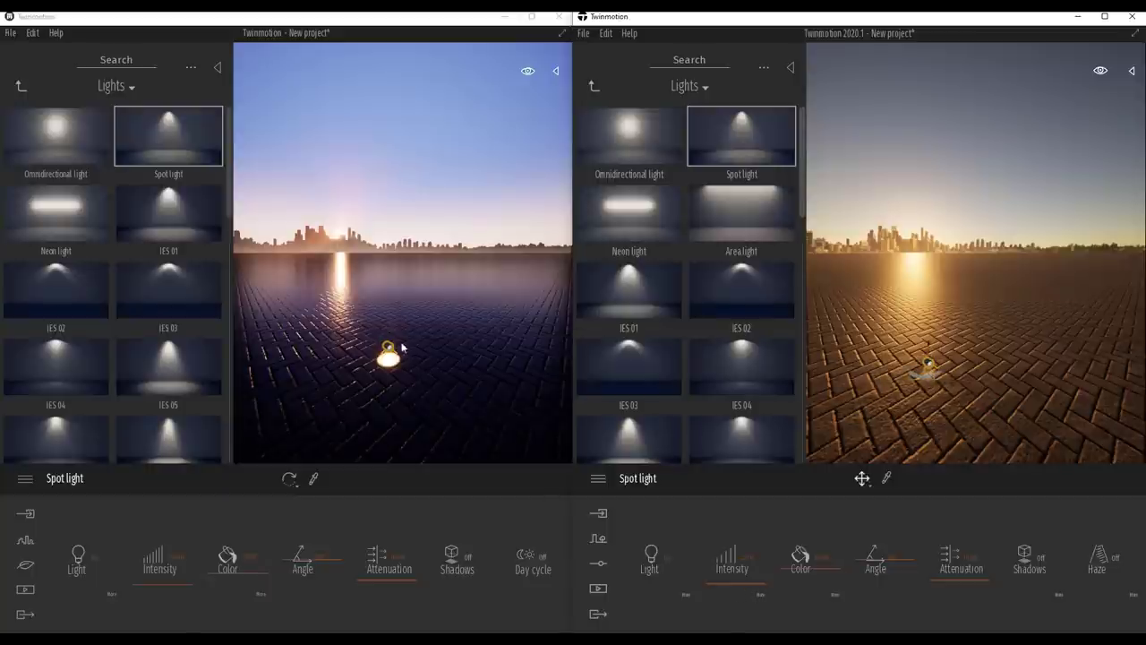
{"action": "left_click", "coordinate": [391, 349]}
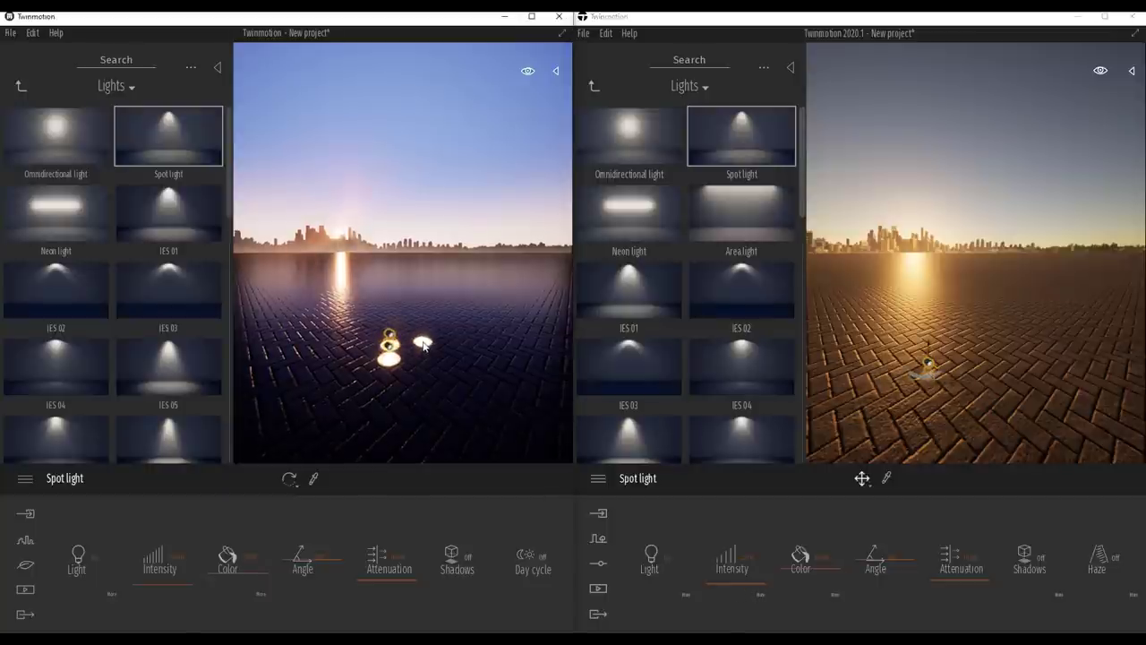
{"action": "left_click_drag", "start_coordinate": [418, 349], "coordinate": [394, 185]}
{"action": "left_click_drag", "start_coordinate": [394, 185], "coordinate": [393, 193]}
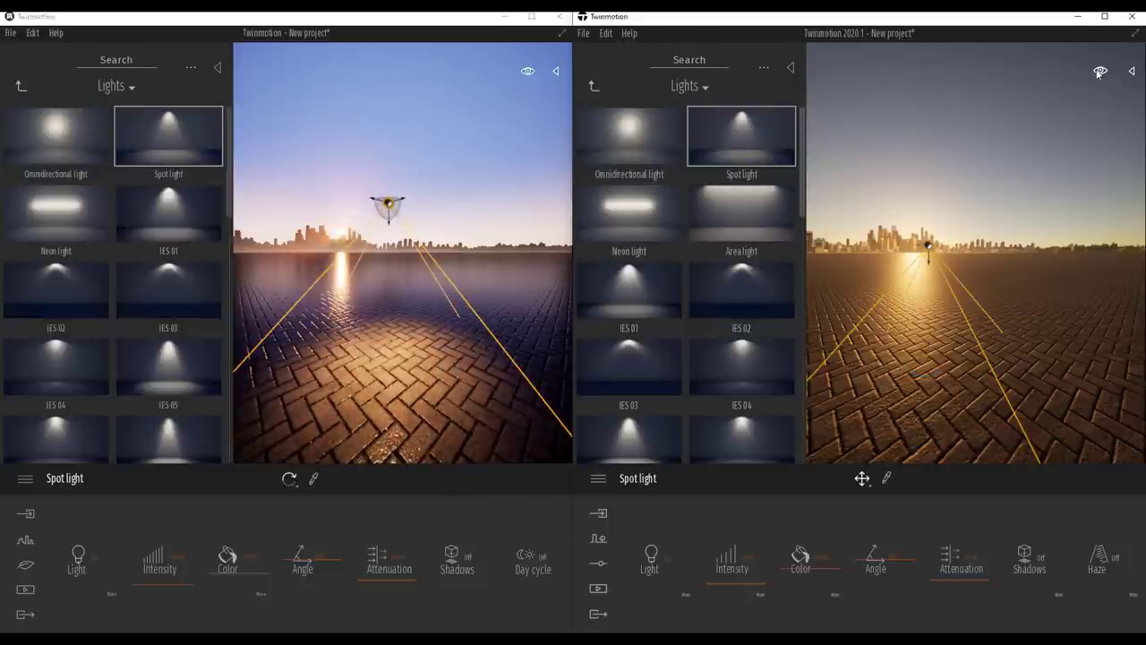
- Set the day time hour to 23 in both Twinmotion 2020.1 and the older Twinmotion
{"action": "mouse_move", "coordinate": [1099, 74]}
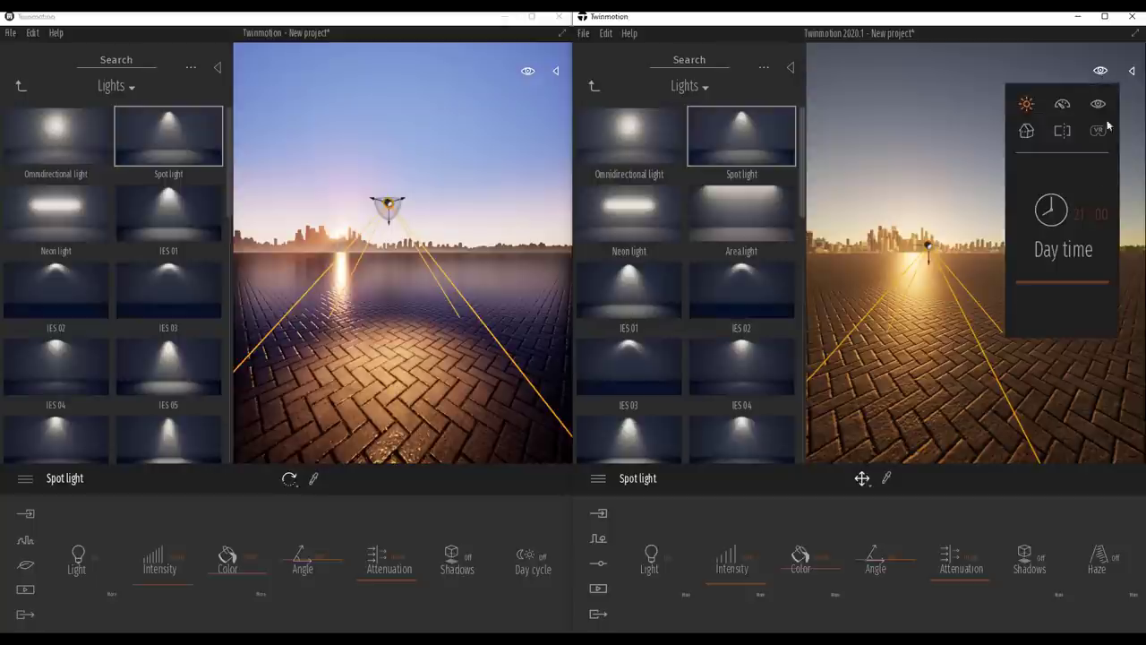
{"action": "left_click", "coordinate": [1076, 284]}
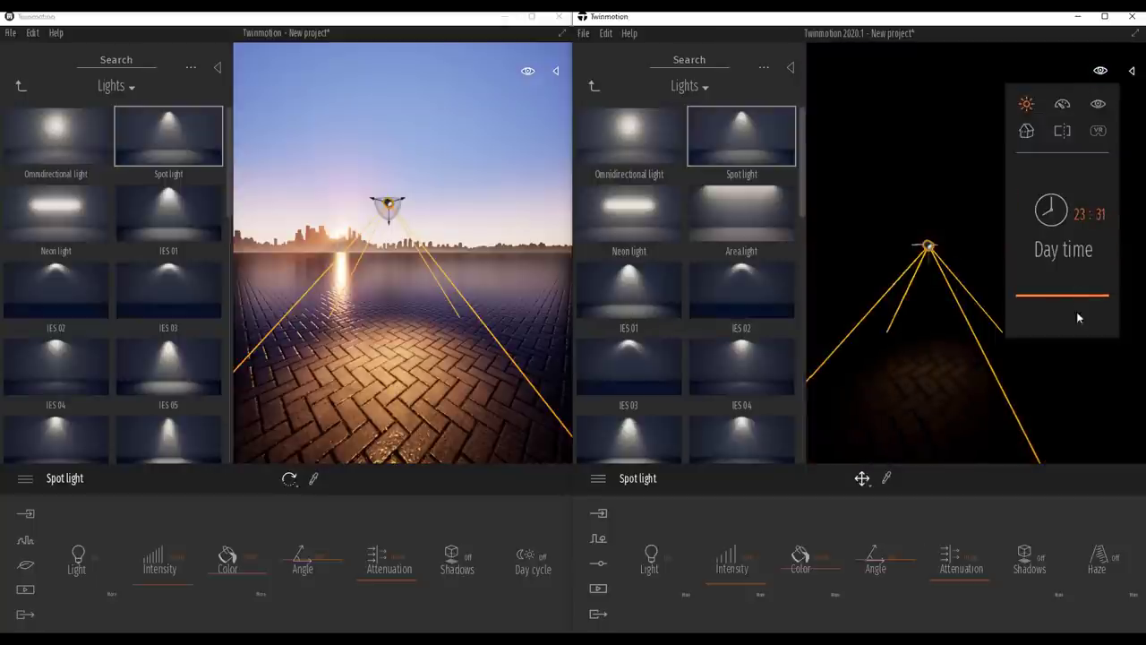
{"action": "mouse_move", "coordinate": [1100, 73]}
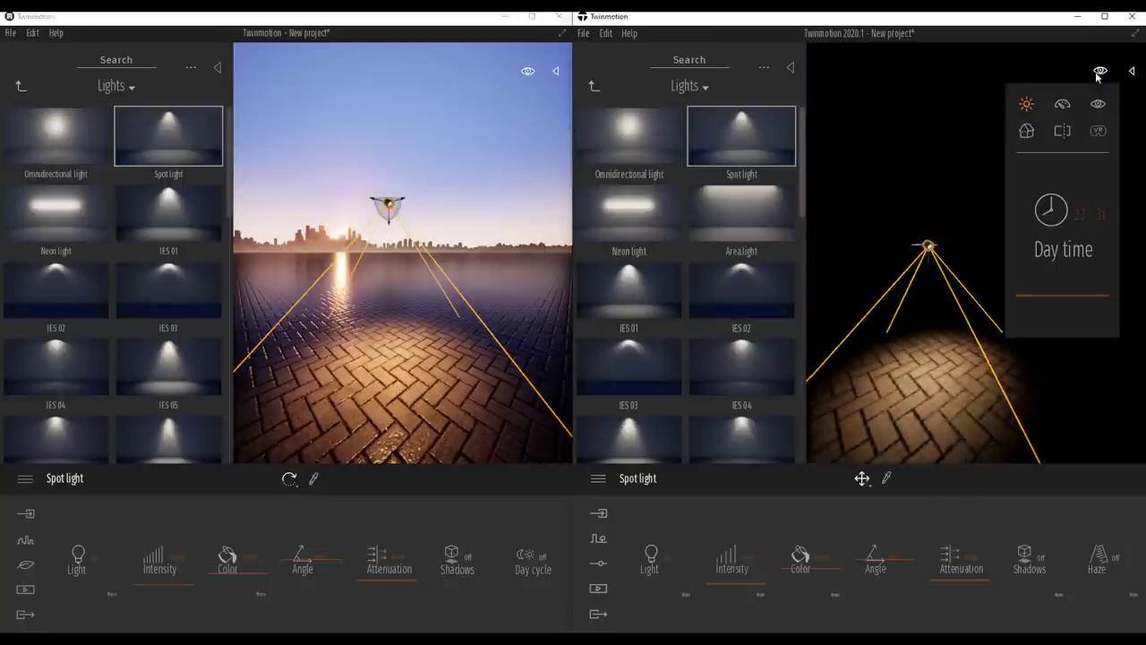
{"action": "left_click", "coordinate": [1098, 214]}
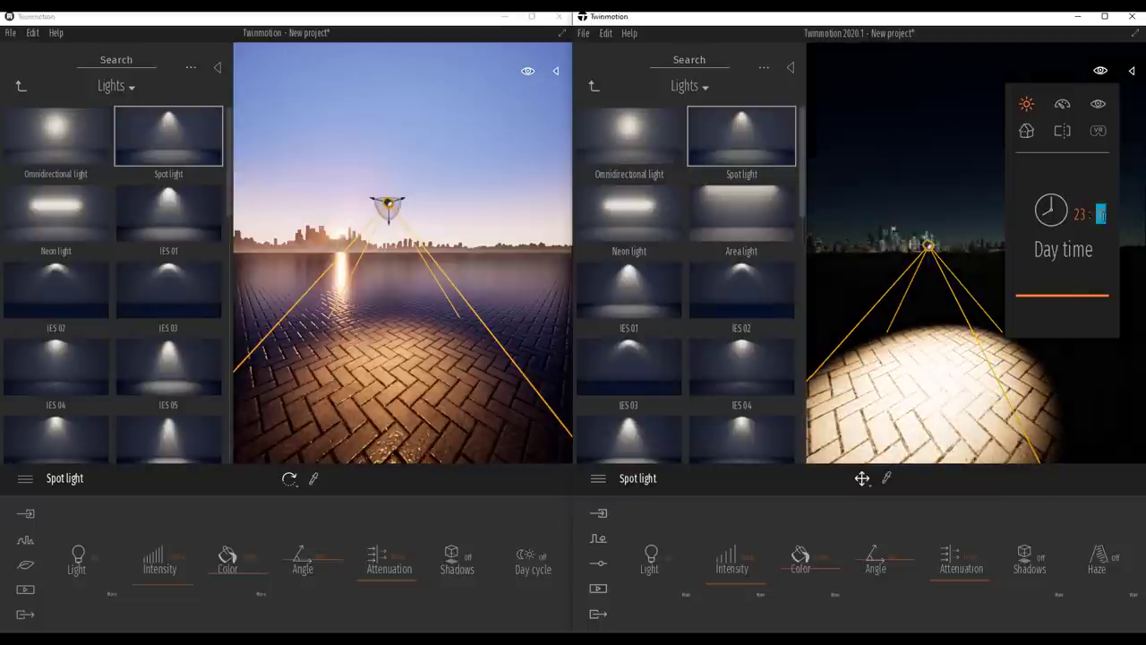
{"action": "left_click", "coordinate": [528, 71]}
{"action": "type", "text": "2"}
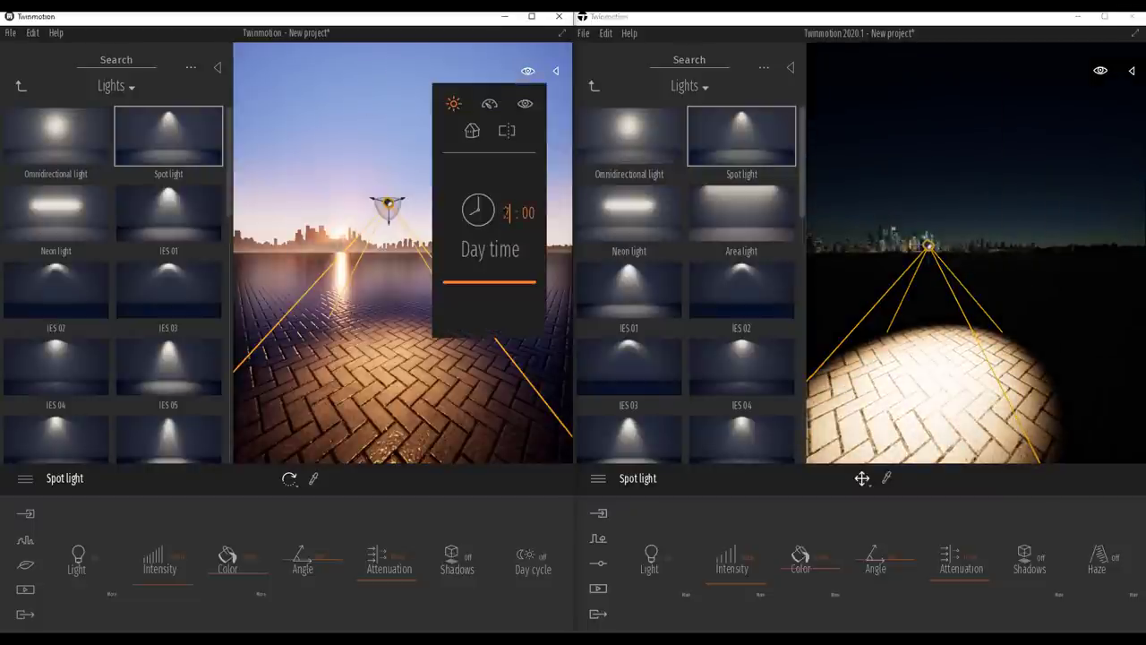
{"action": "type", "text": "3"}
{"action": "key", "text": "Return"}
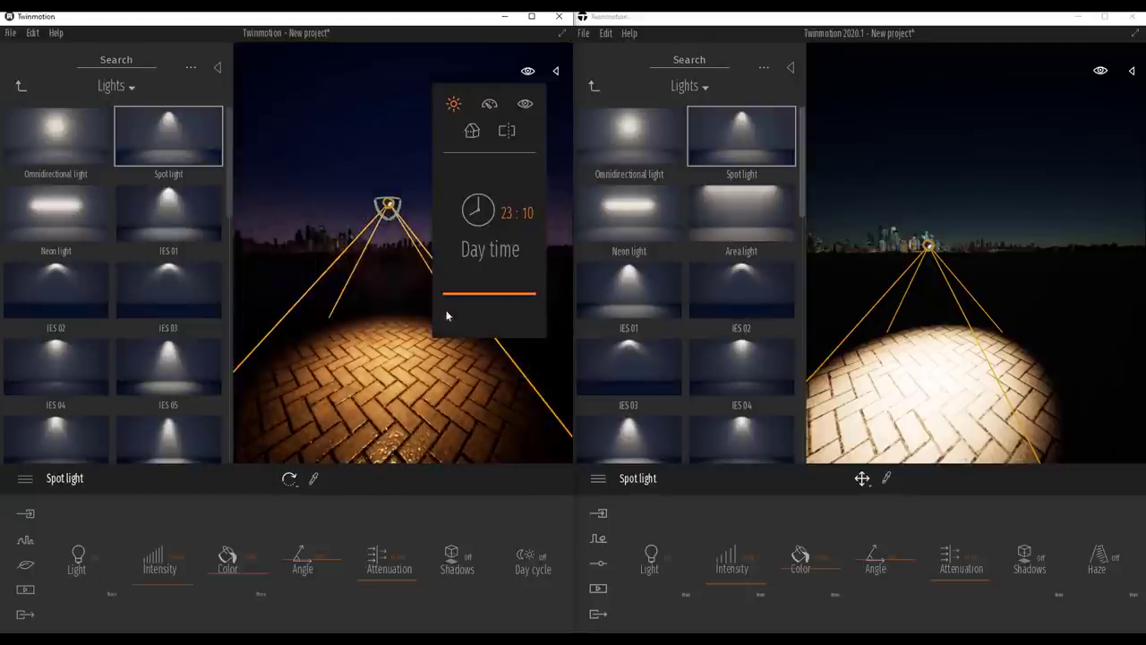
- Turn on Haze for the spot light in Twinmotion 2020.1
{"action": "scroll", "coordinate": [949, 244], "scroll_direction": "down", "scroll_amount": 5}
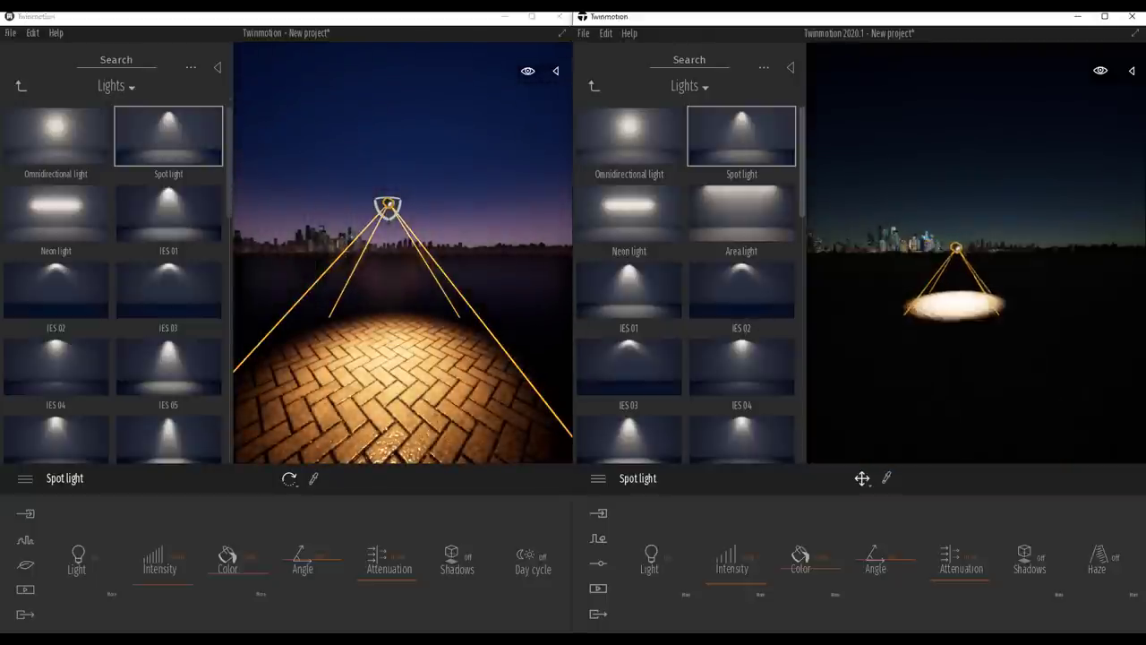
{"action": "middle_click_drag", "start_coordinate": [949, 245], "coordinate": [922, 302]}
{"action": "scroll", "coordinate": [921, 304], "scroll_direction": "up", "scroll_amount": 2}
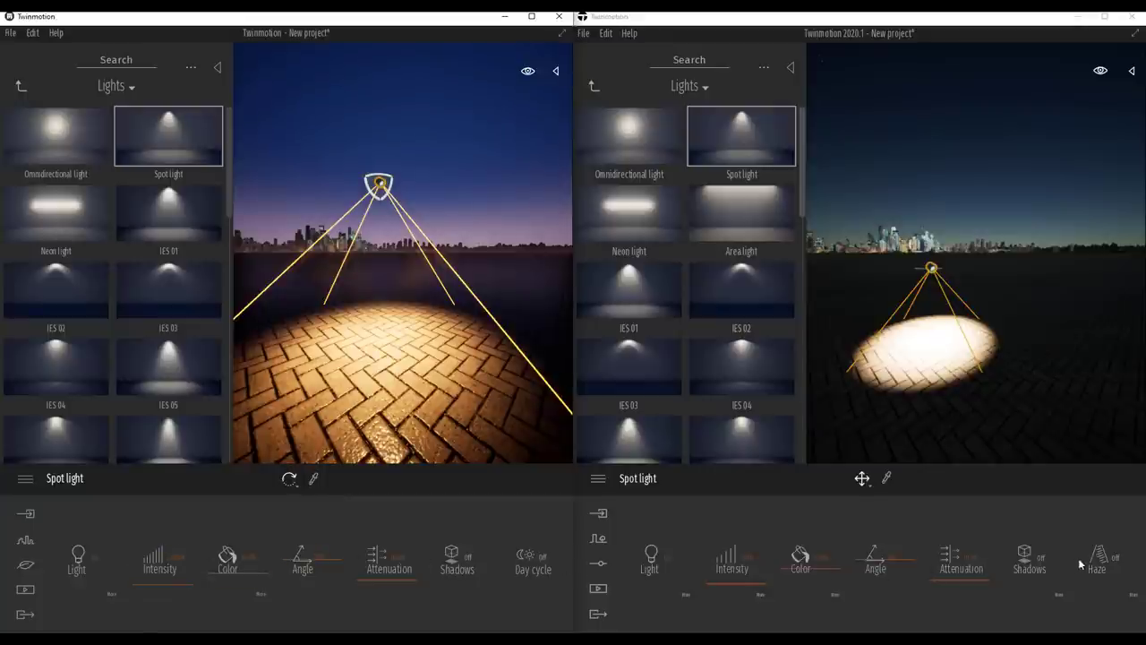
{"action": "middle_click_drag", "start_coordinate": [927, 302], "coordinate": [928, 292]}
{"action": "scroll", "coordinate": [928, 292], "scroll_direction": "up", "scroll_amount": 3}
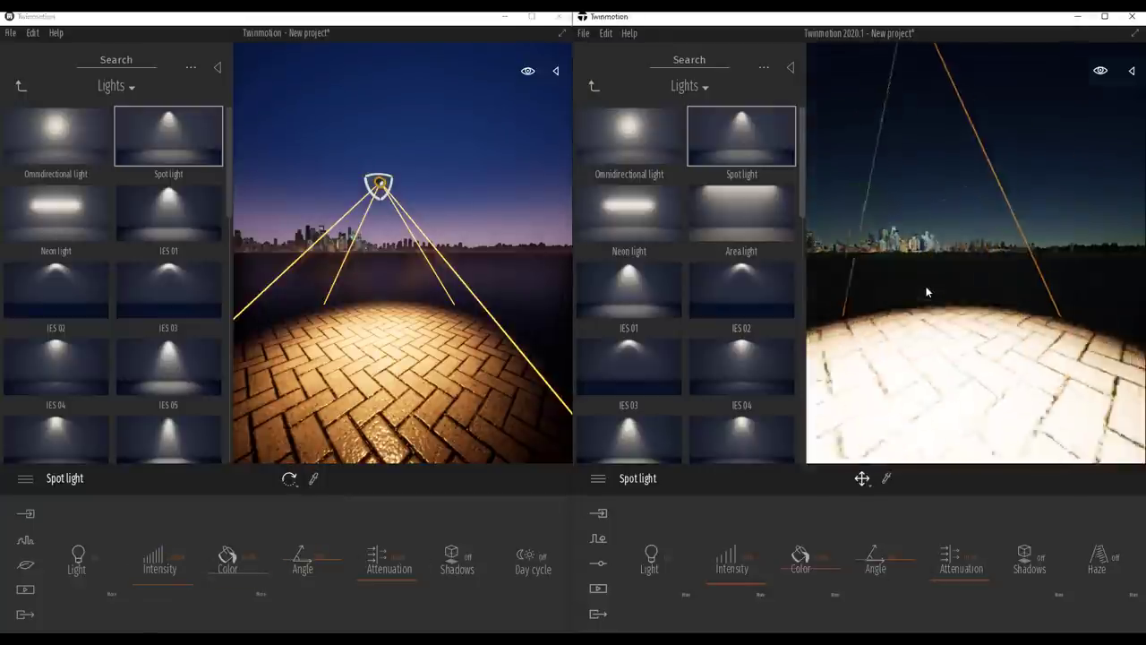
{"action": "scroll", "coordinate": [928, 292], "scroll_direction": "down", "scroll_amount": 3}
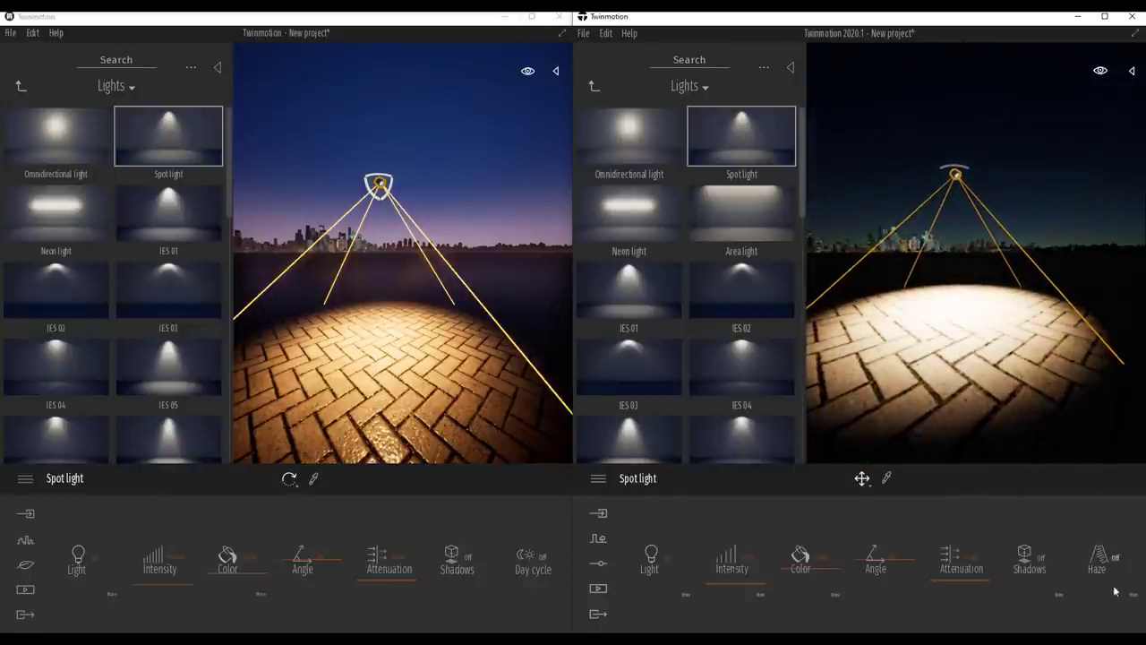
{"action": "left_click", "coordinate": [1105, 555]}
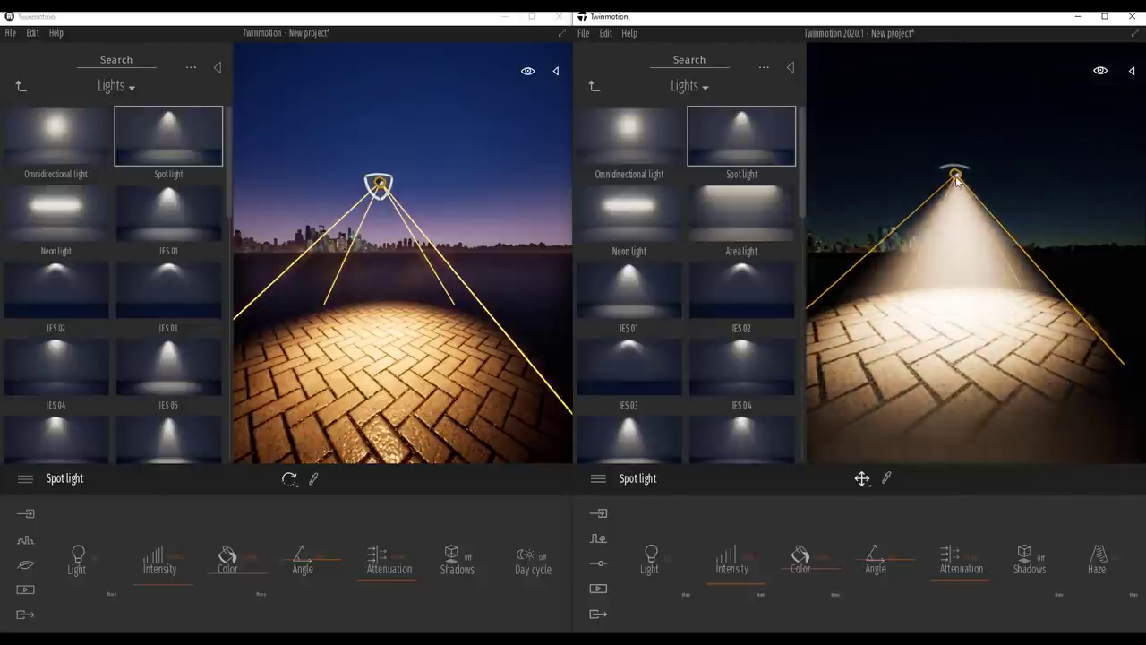
- Compare the spot light's beam and the lit paving in both versions from nearer and farther viewpoints
{"action": "middle_click_drag", "start_coordinate": [956, 181], "coordinate": [972, 161]}
{"action": "middle_click_drag", "start_coordinate": [403, 313], "coordinate": [411, 306]}
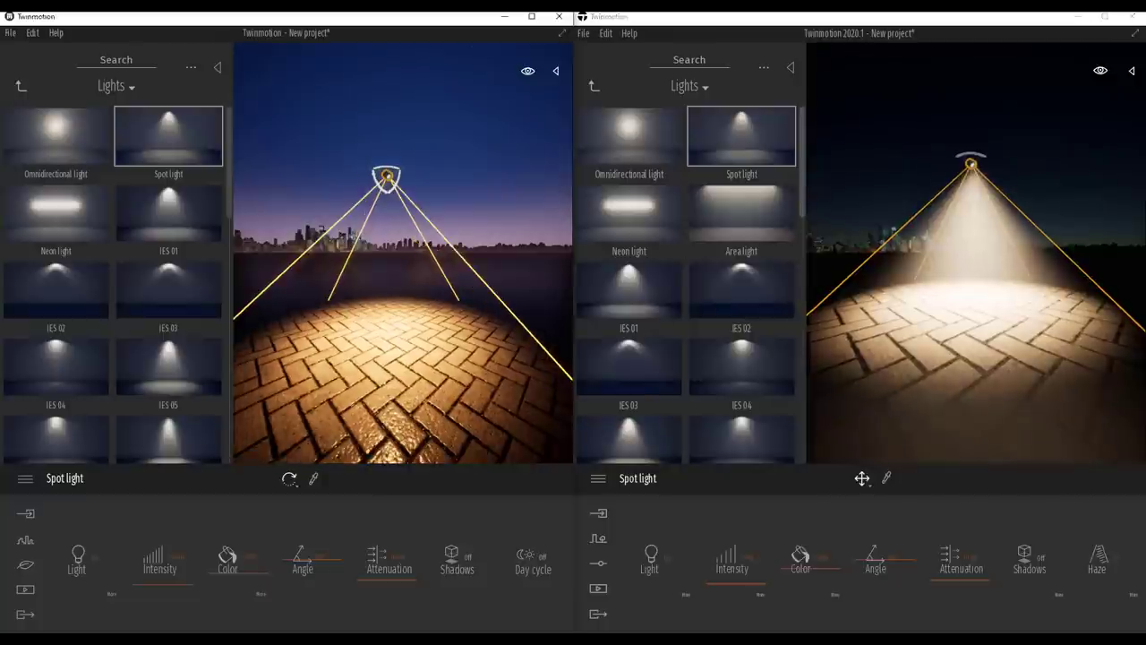
{"action": "scroll", "coordinate": [347, 260], "scroll_direction": "down", "scroll_amount": 3}
{"action": "scroll", "coordinate": [347, 261], "scroll_direction": "up", "scroll_amount": 2}
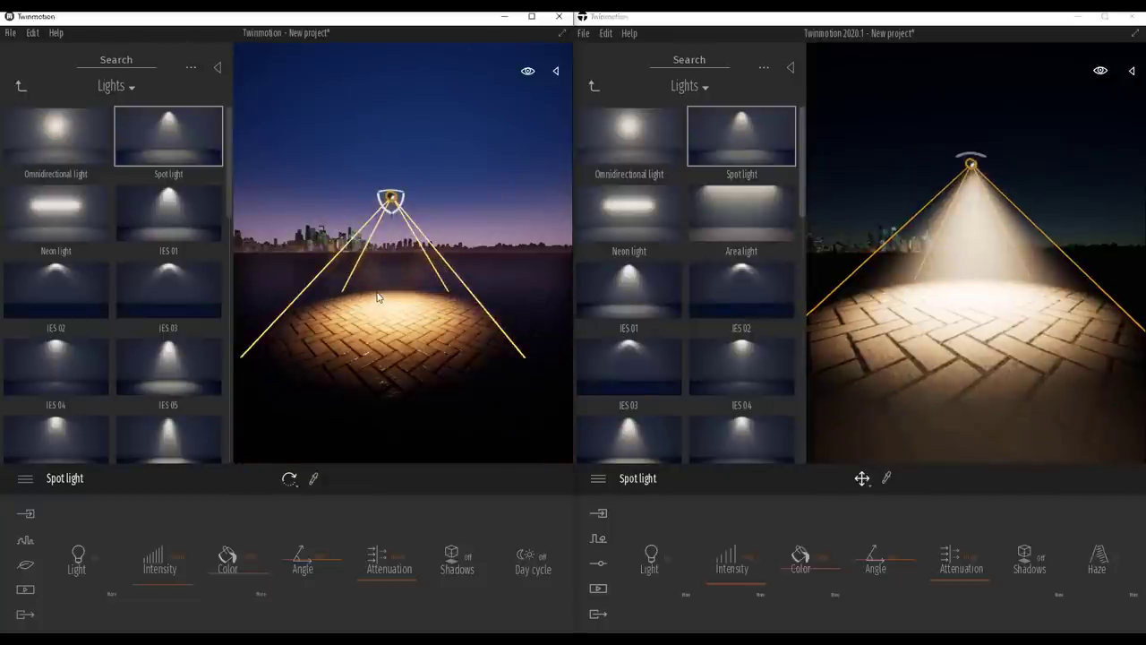
{"action": "mouse_move", "coordinate": [425, 297]}
{"action": "middle_mouse_down"}
{"action": "mouse_move", "coordinate": [397, 299]}
{"action": "mouse_move", "coordinate": [413, 313]}
{"action": "mouse_move", "coordinate": [427, 301]}
{"action": "middle_mouse_up"}
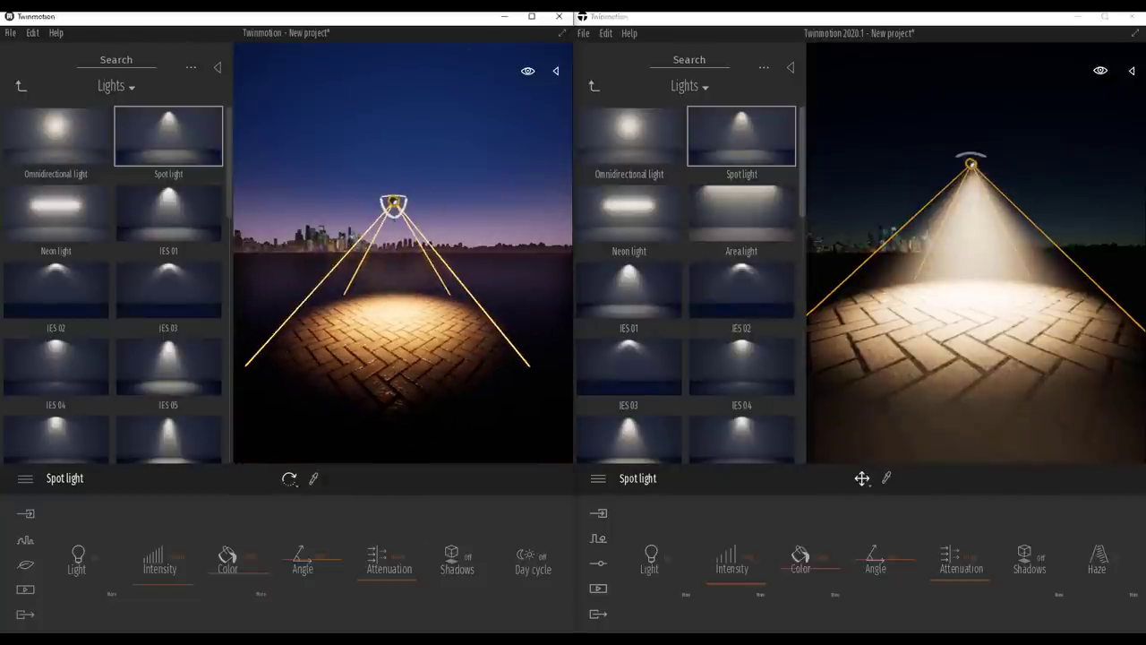
{"action": "scroll", "coordinate": [981, 269], "scroll_direction": "down", "scroll_amount": 3}
{"action": "middle_click_drag", "start_coordinate": [955, 286], "coordinate": [937, 433]}
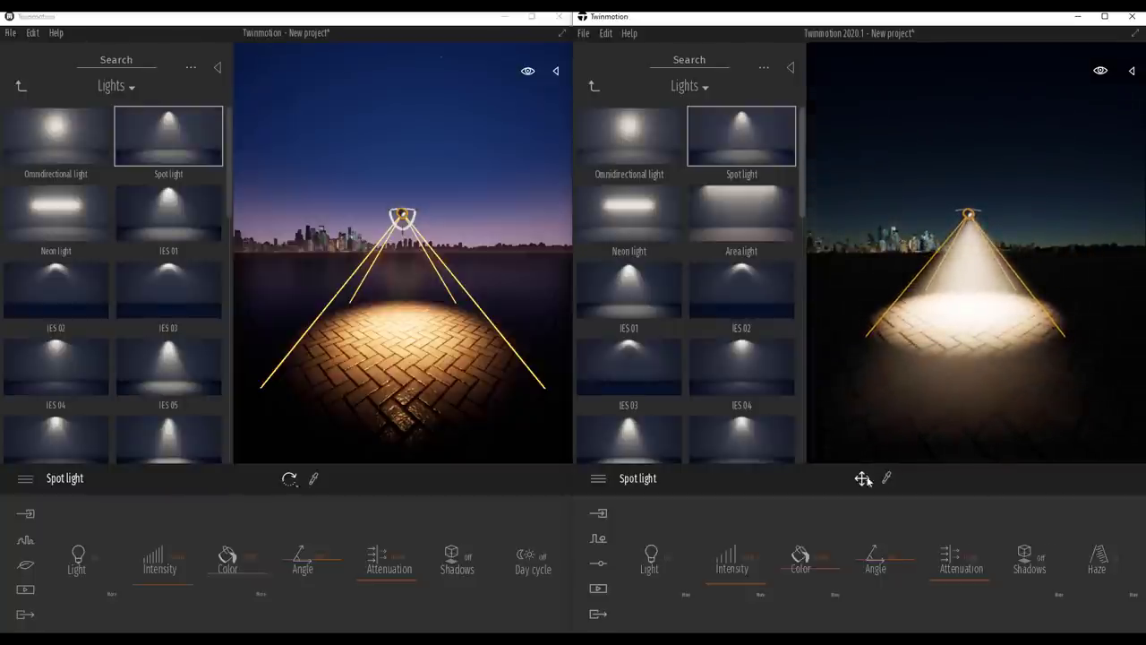
{"action": "left_click_drag", "start_coordinate": [968, 210], "coordinate": [938, 244]}
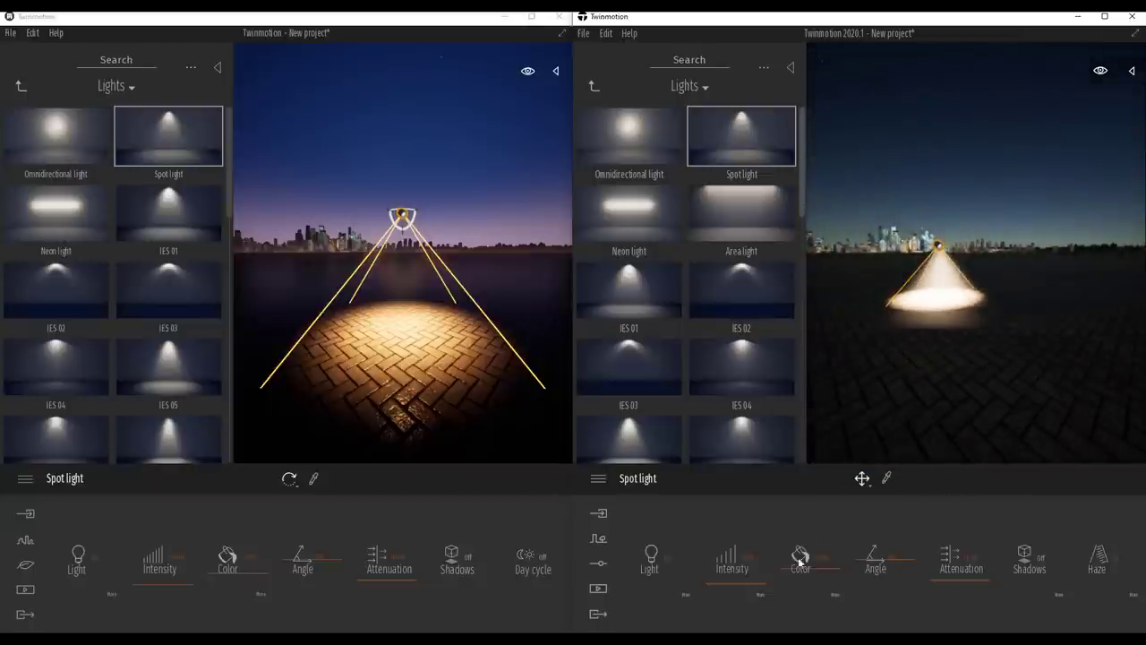
{"action": "mouse_move", "coordinate": [766, 585]}
{"action": "left_mouse_down"}
{"action": "mouse_move", "coordinate": [760, 573]}
{"action": "mouse_move", "coordinate": [766, 595]}
{"action": "left_mouse_up"}
{"action": "mouse_move", "coordinate": [936, 249]}
{"action": "left_mouse_down"}
{"action": "mouse_move", "coordinate": [882, 336]}
{"action": "mouse_move", "coordinate": [898, 245]}
{"action": "mouse_move", "coordinate": [949, 239]}
{"action": "left_mouse_up"}
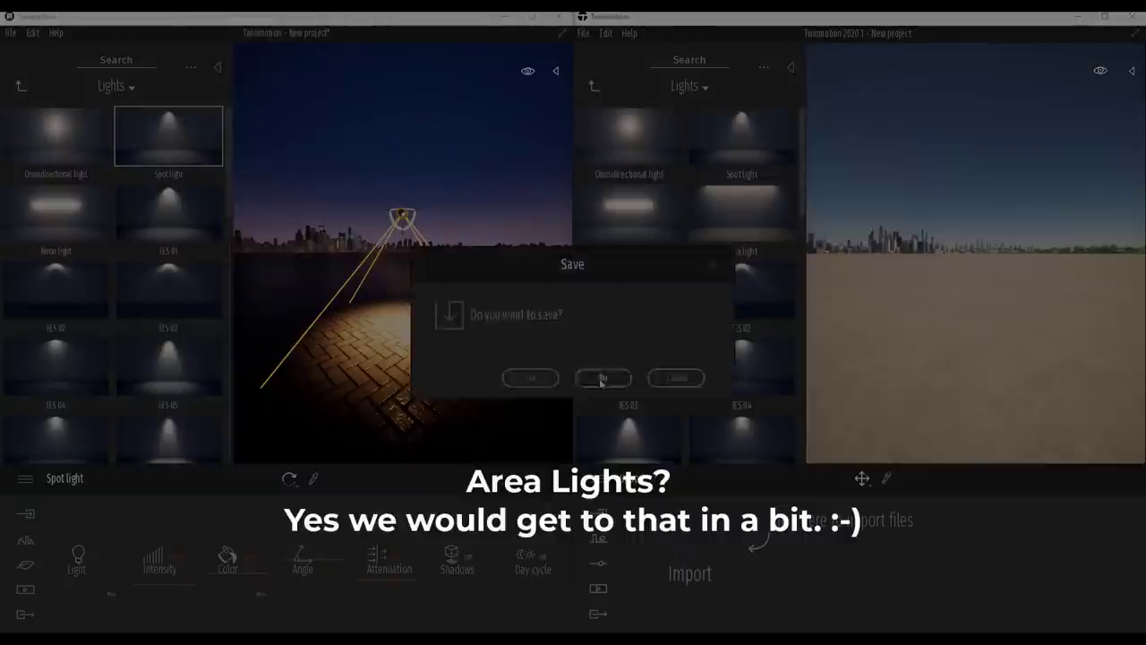
- Start a new project in the older Twinmotion without saving and open the Cars library in both versions
{"action": "left_click", "coordinate": [602, 378]}
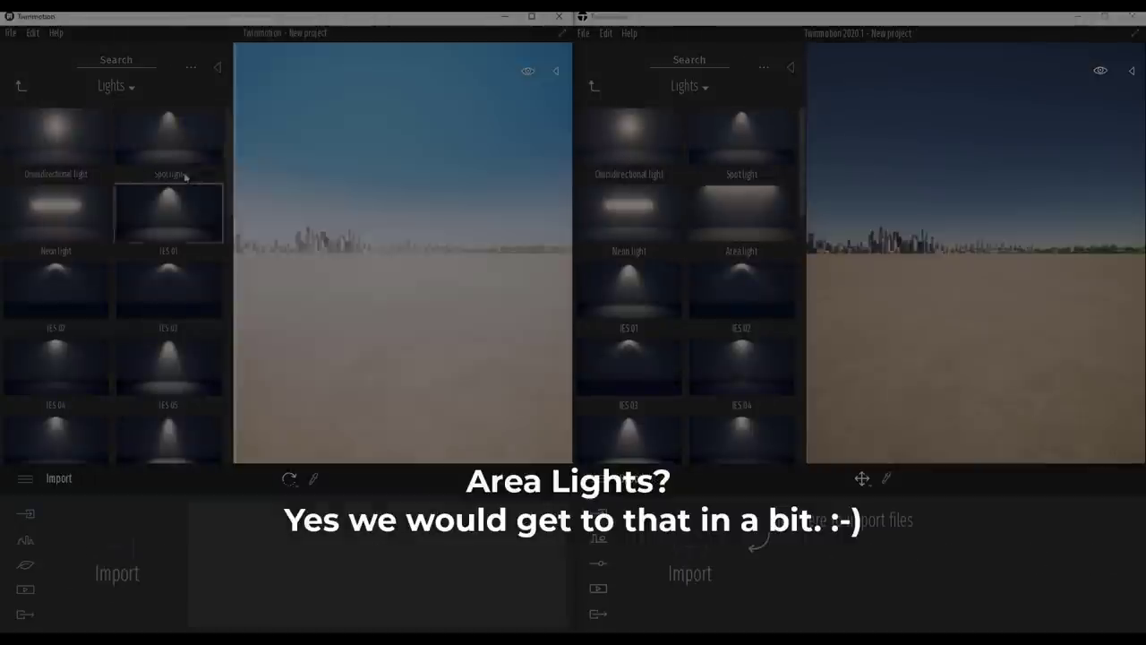
{"action": "left_click", "coordinate": [25, 99]}
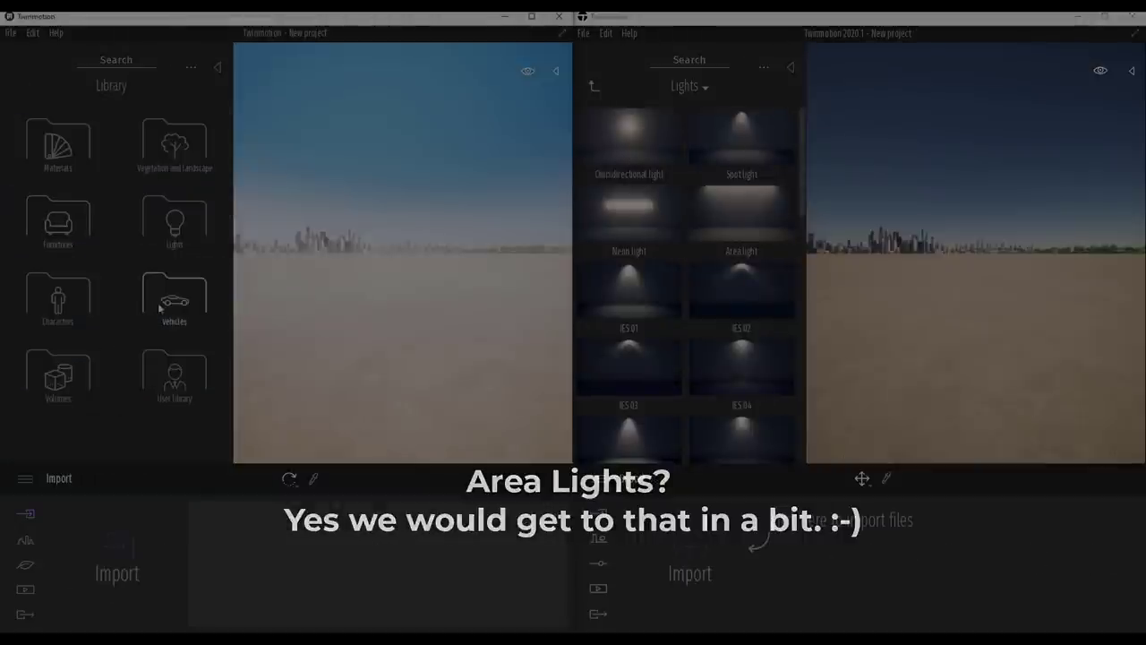
{"action": "left_click", "coordinate": [183, 303]}
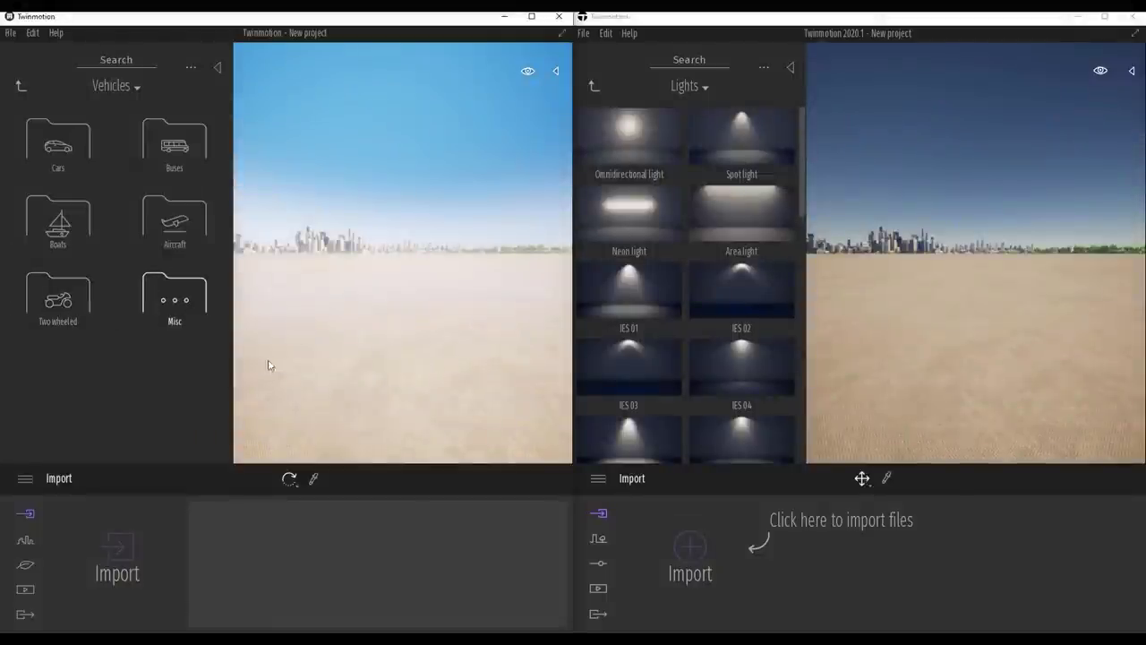
{"action": "left_click", "coordinate": [595, 86]}
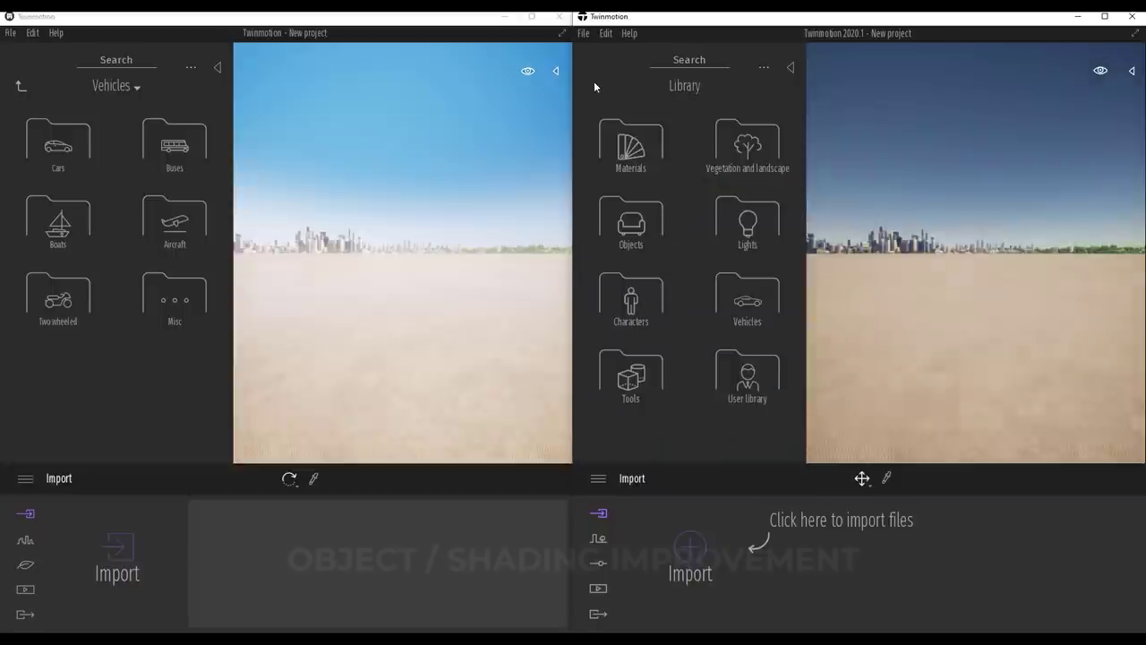
{"action": "left_click", "coordinate": [744, 296]}
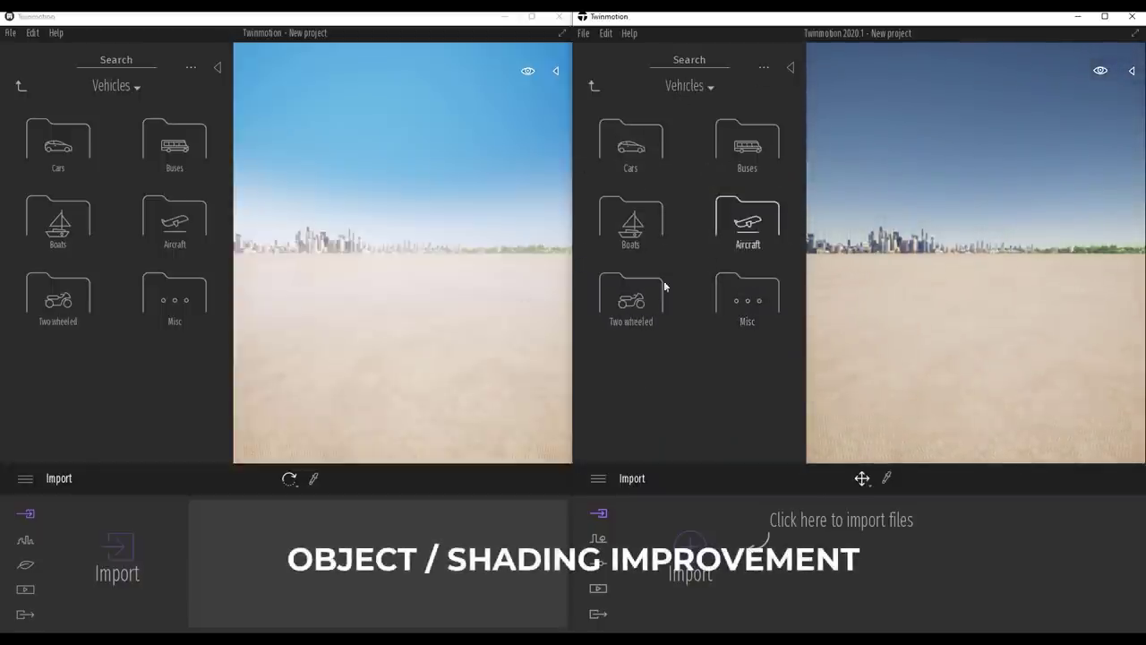
{"action": "left_click", "coordinate": [631, 143]}
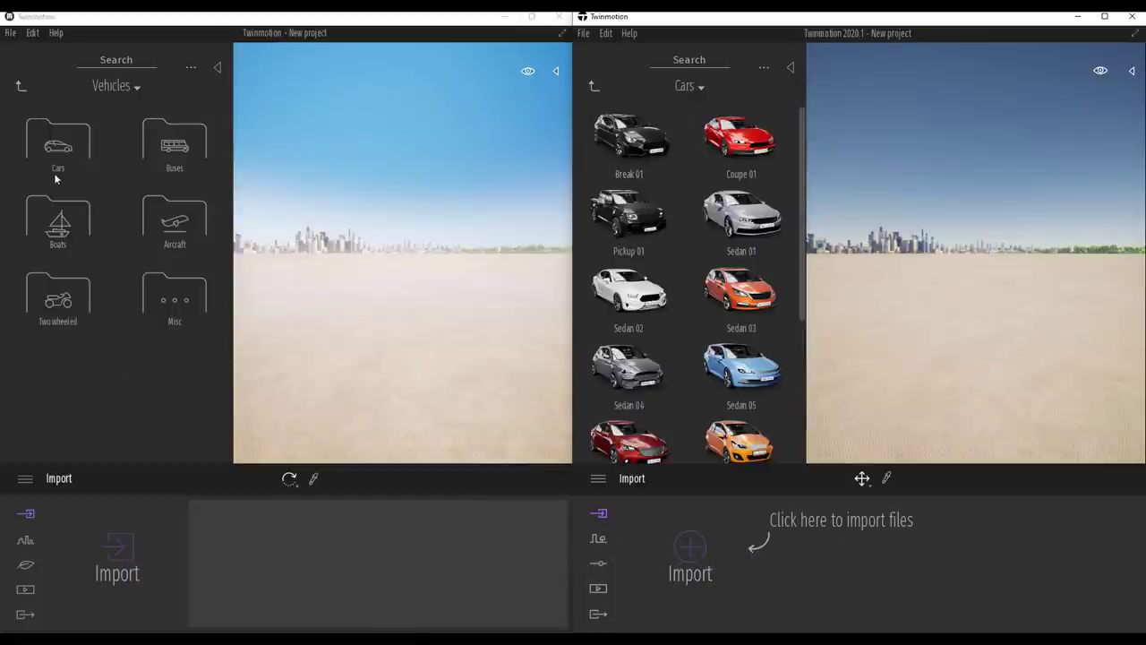
{"action": "left_click", "coordinate": [56, 141]}
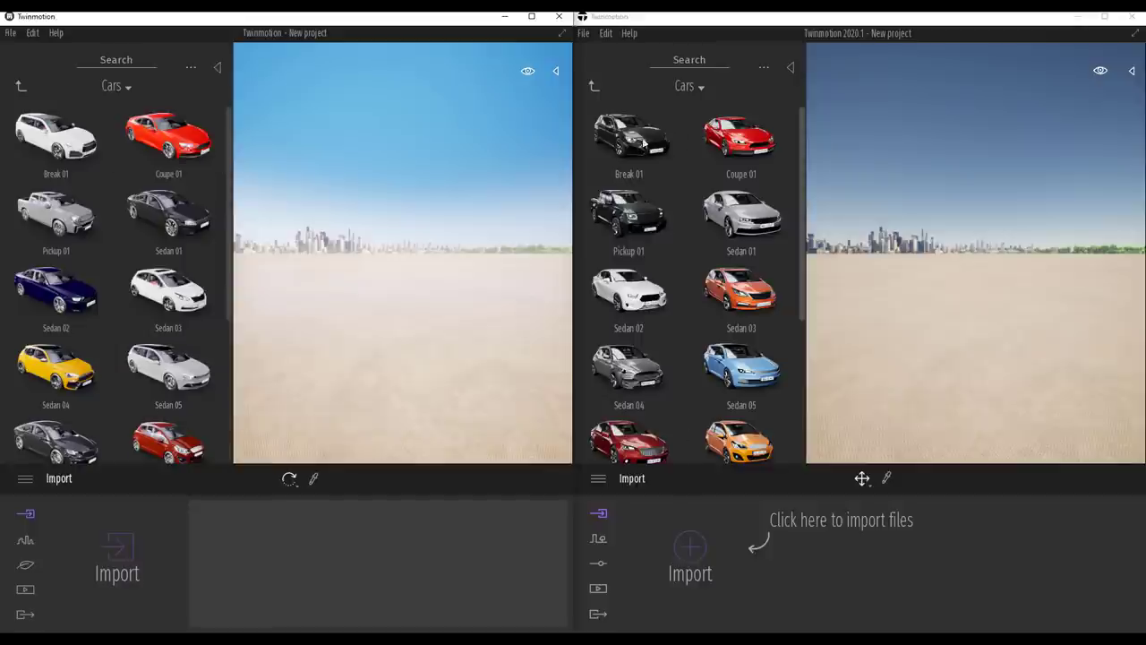
- Place a Suv 01 from the Cars library on the ground in Twinmotion 2020.1 and in the older Twinmotion
{"action": "left_click", "coordinate": [737, 28]}
{"action": "mouse_move", "coordinate": [736, 154]}
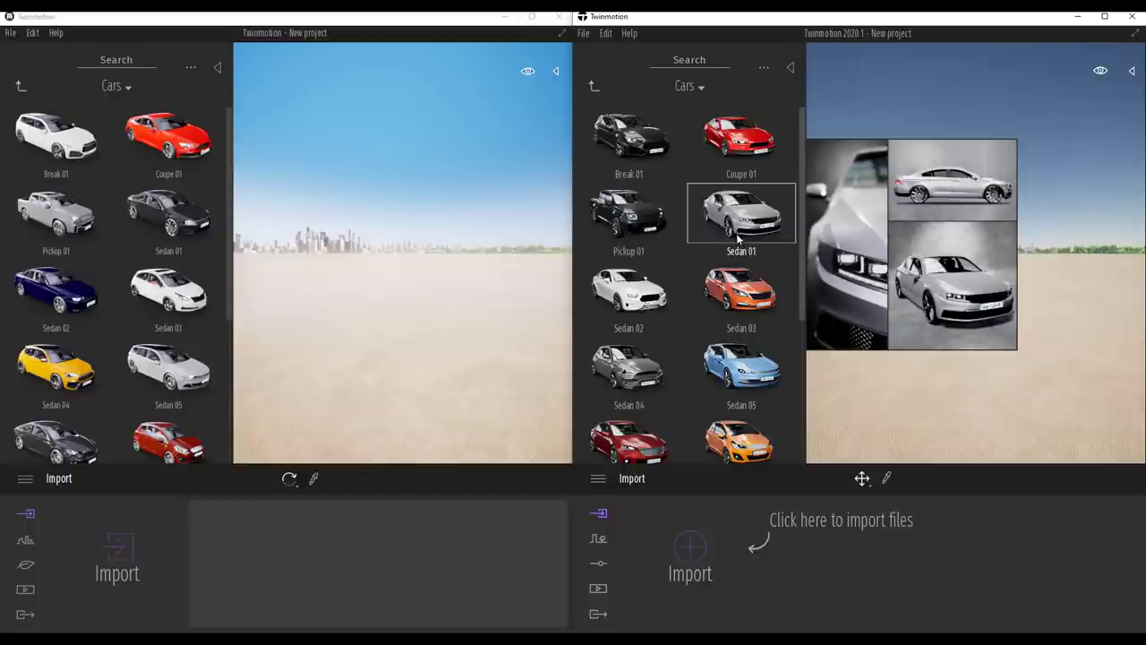
{"action": "scroll", "coordinate": [732, 304], "scroll_direction": "down", "scroll_amount": 2}
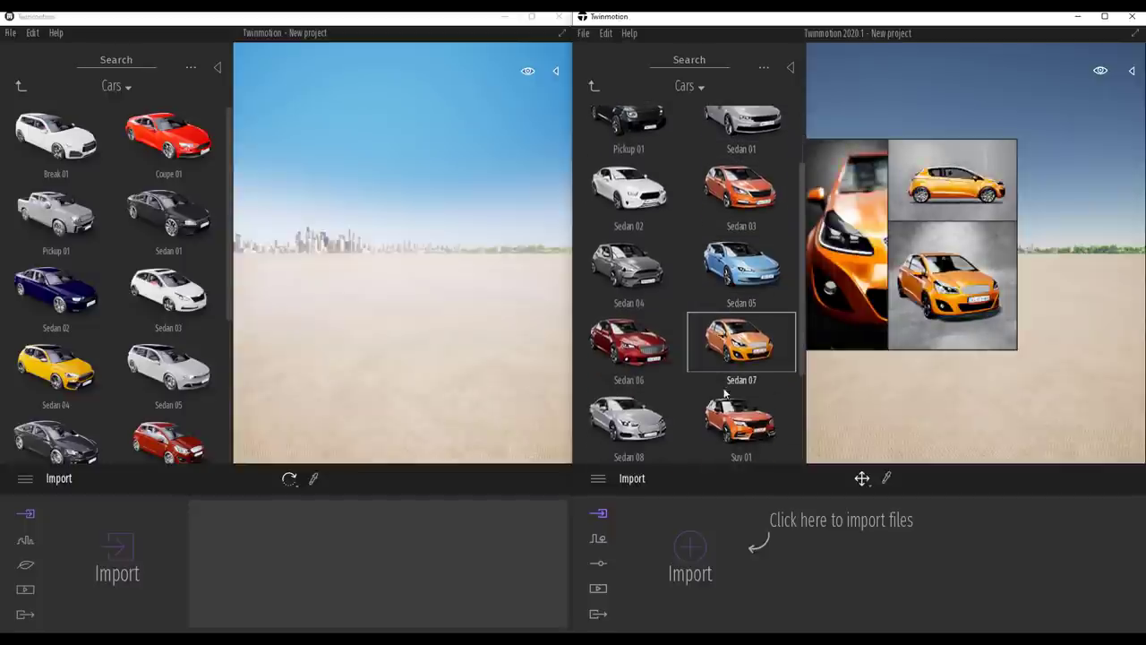
{"action": "scroll", "coordinate": [681, 340], "scroll_direction": "down", "scroll_amount": 3}
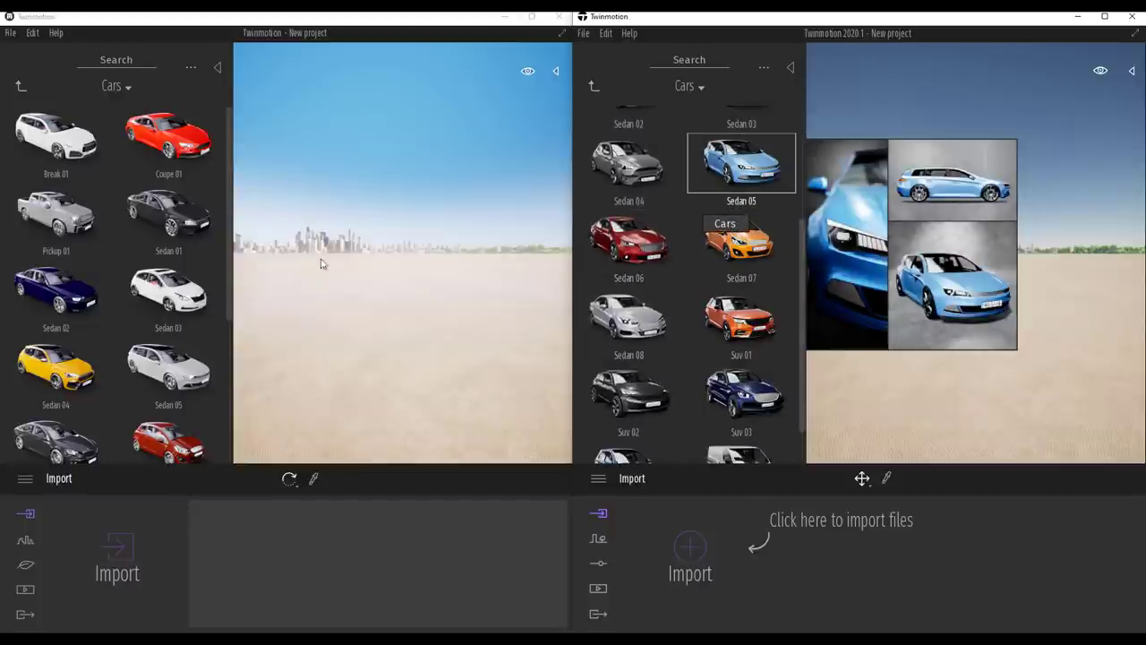
{"action": "scroll", "coordinate": [741, 260], "scroll_direction": "down", "scroll_amount": 1}
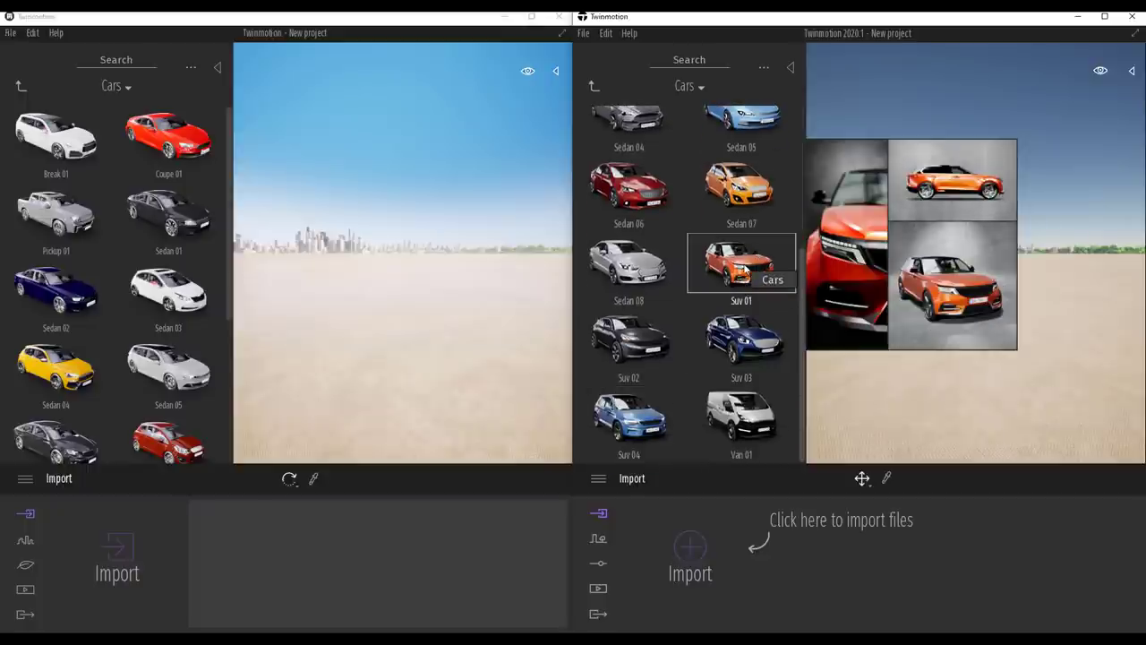
{"action": "left_click_drag", "start_coordinate": [743, 269], "coordinate": [978, 365]}
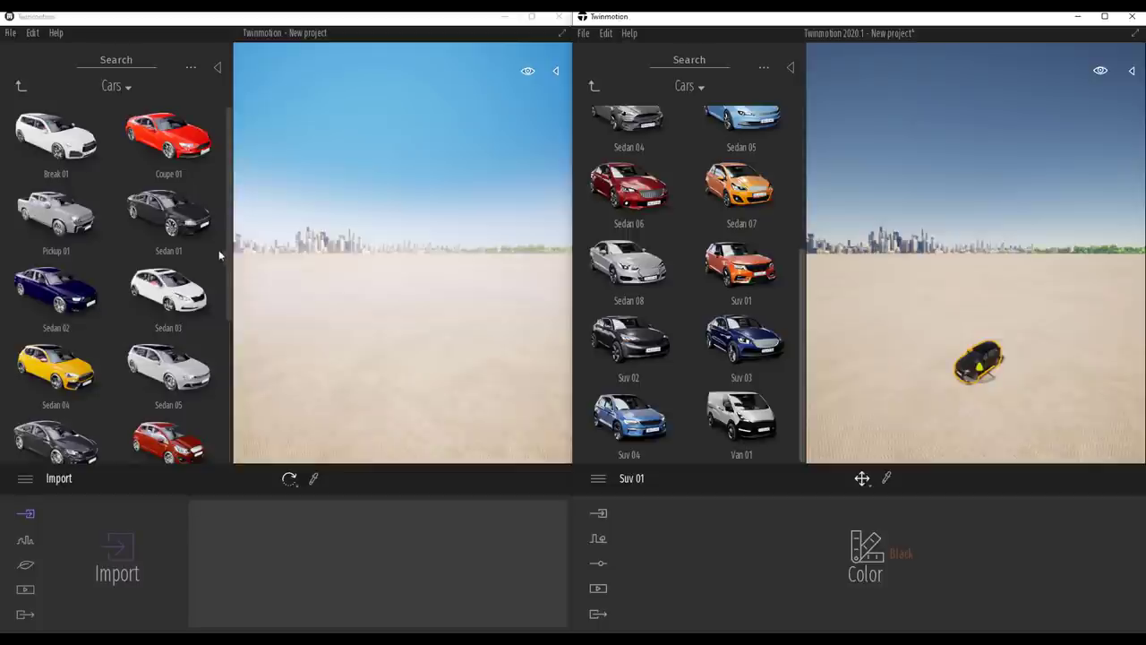
{"action": "scroll", "coordinate": [221, 358], "scroll_direction": "down", "scroll_amount": 3}
{"action": "left_click_drag", "start_coordinate": [214, 411], "coordinate": [464, 397]}
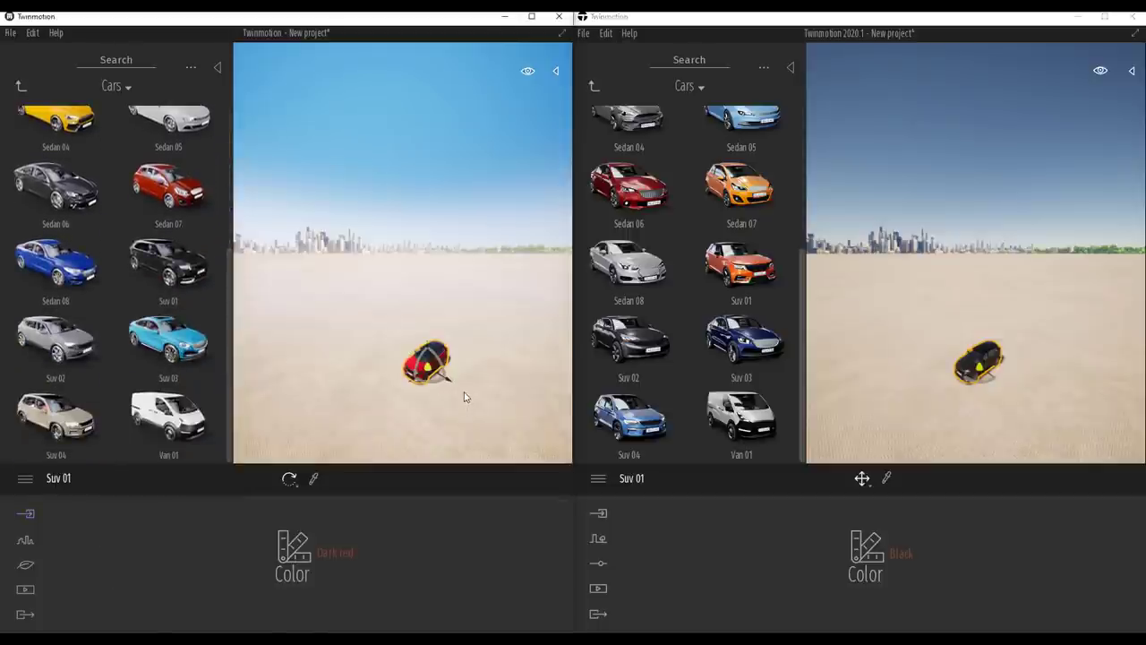
- Frame the front of the Suv 01 up close in both scenes to compare the models and shading
{"action": "key", "text": "f"}
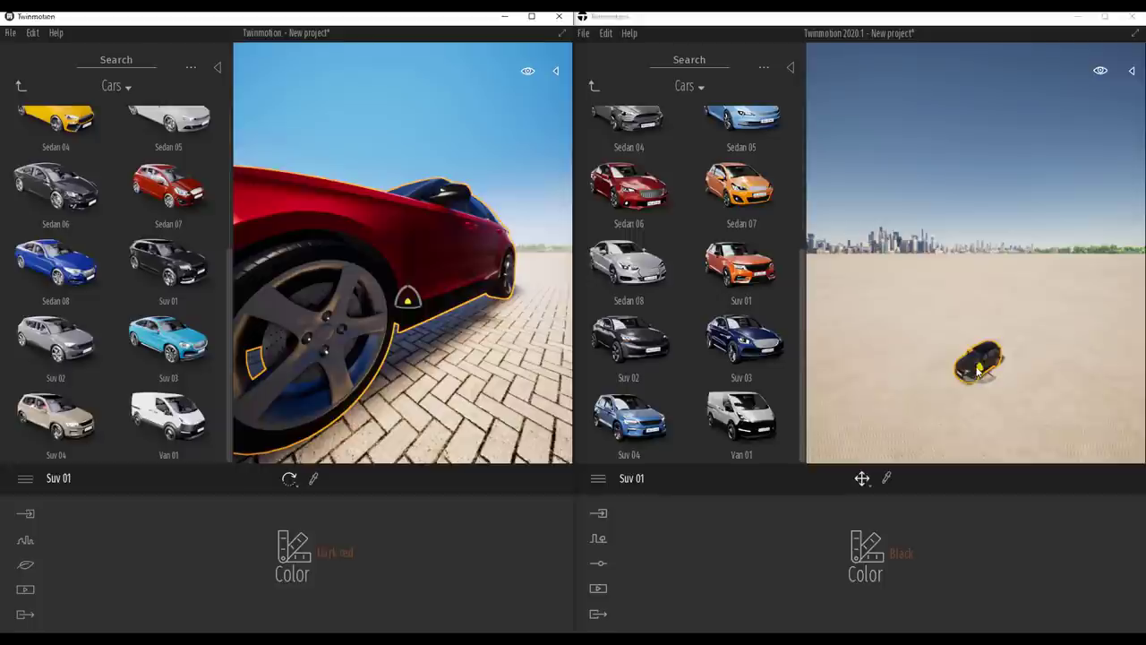
{"action": "left_click", "coordinate": [978, 365]}
{"action": "key", "text": "f"}
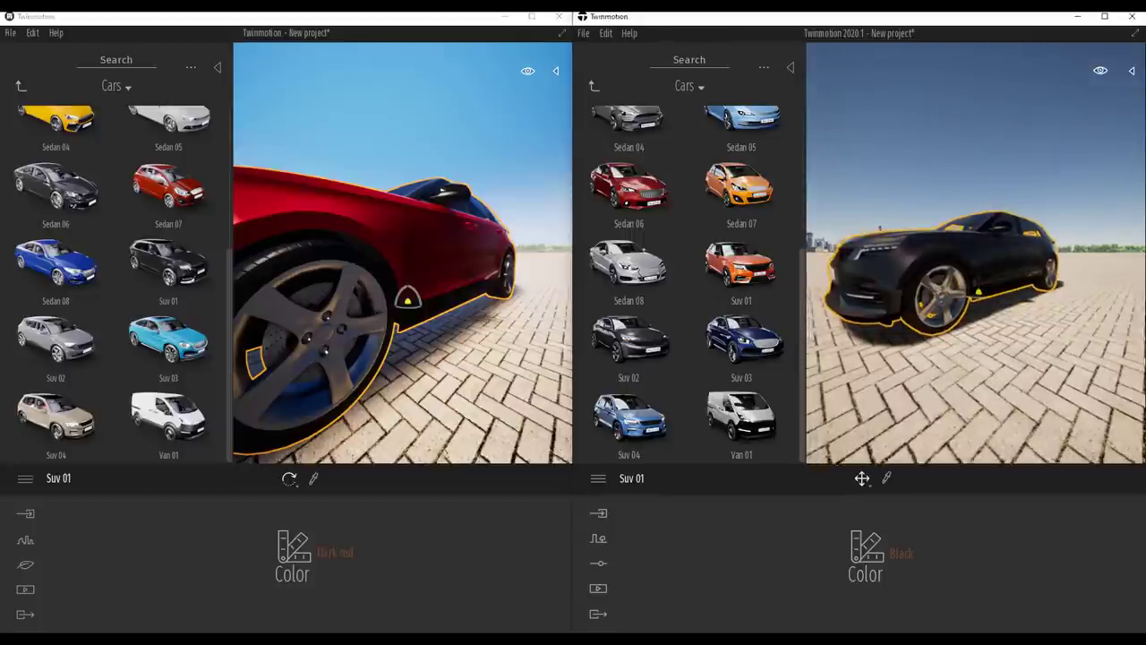
{"action": "middle_click_drag", "start_coordinate": [957, 321], "coordinate": [968, 288]}
{"action": "middle_click_drag", "start_coordinate": [340, 338], "coordinate": [429, 459]}
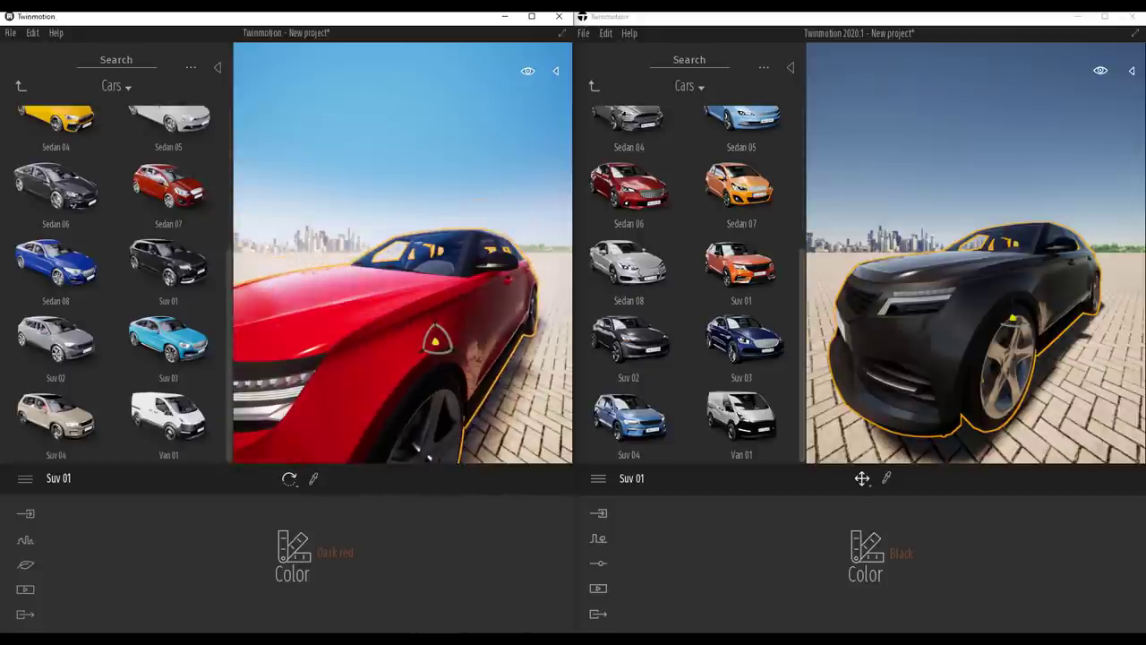
- Set the Suv 01's colour to Dark blue in the older Twinmotion and in Twinmotion 2020.1
{"action": "left_click", "coordinate": [335, 553]}
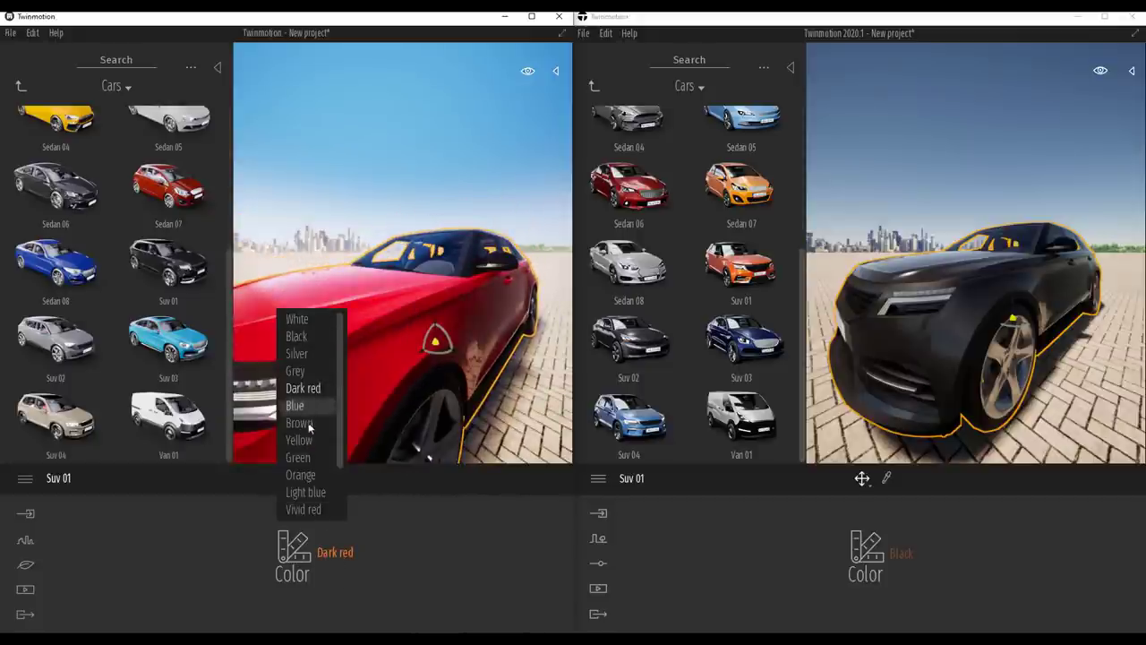
{"action": "scroll", "coordinate": [287, 418], "scroll_direction": "down", "scroll_amount": 2}
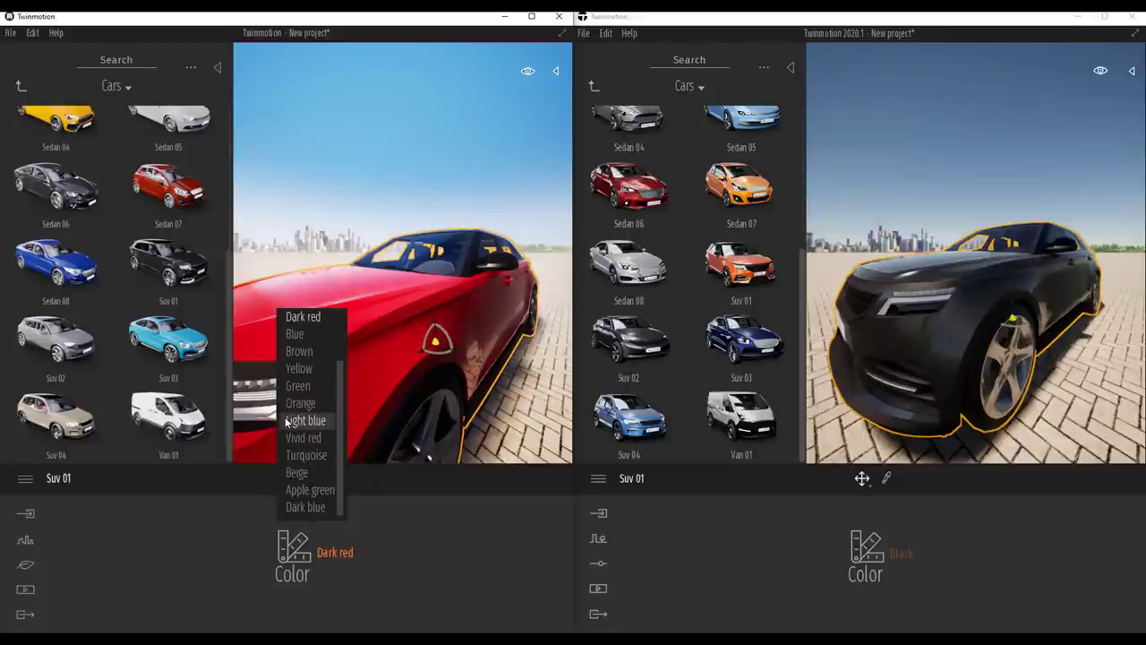
{"action": "left_click", "coordinate": [304, 507]}
{"action": "left_click", "coordinate": [900, 554]}
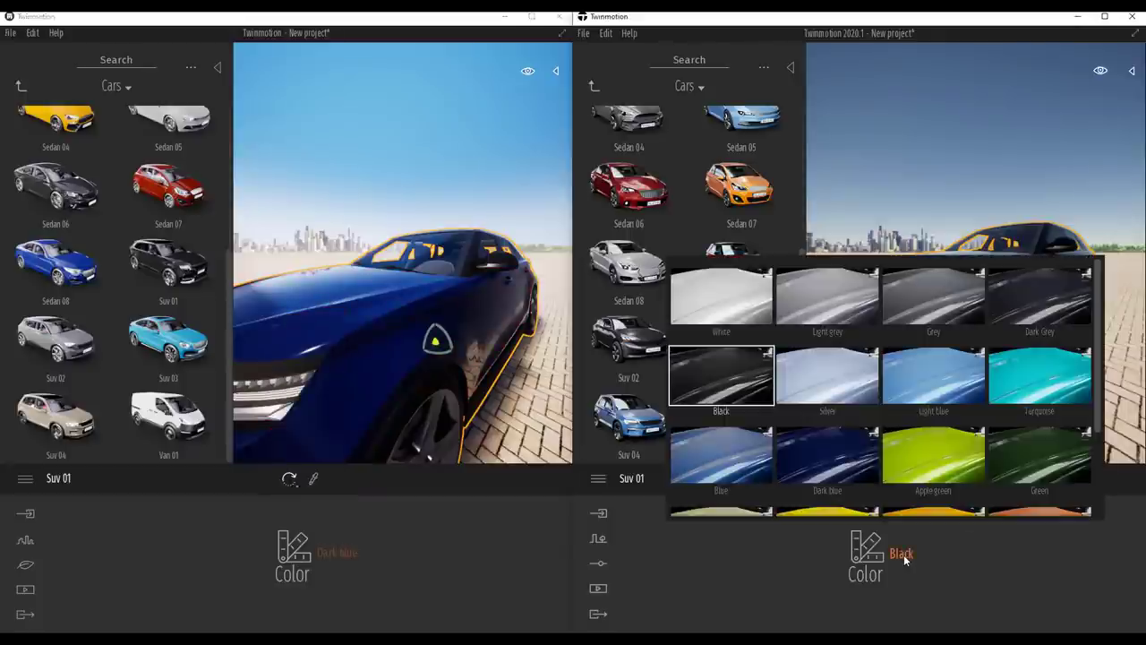
{"action": "scroll", "coordinate": [875, 356], "scroll_direction": "down", "scroll_amount": 1}
{"action": "left_click", "coordinate": [875, 356]}
- Try Yellow as the Suv 01's colour in Twinmotion 2020.1 and return it to Dark blue
{"action": "scroll", "coordinate": [876, 356], "scroll_direction": "up", "scroll_amount": 1}
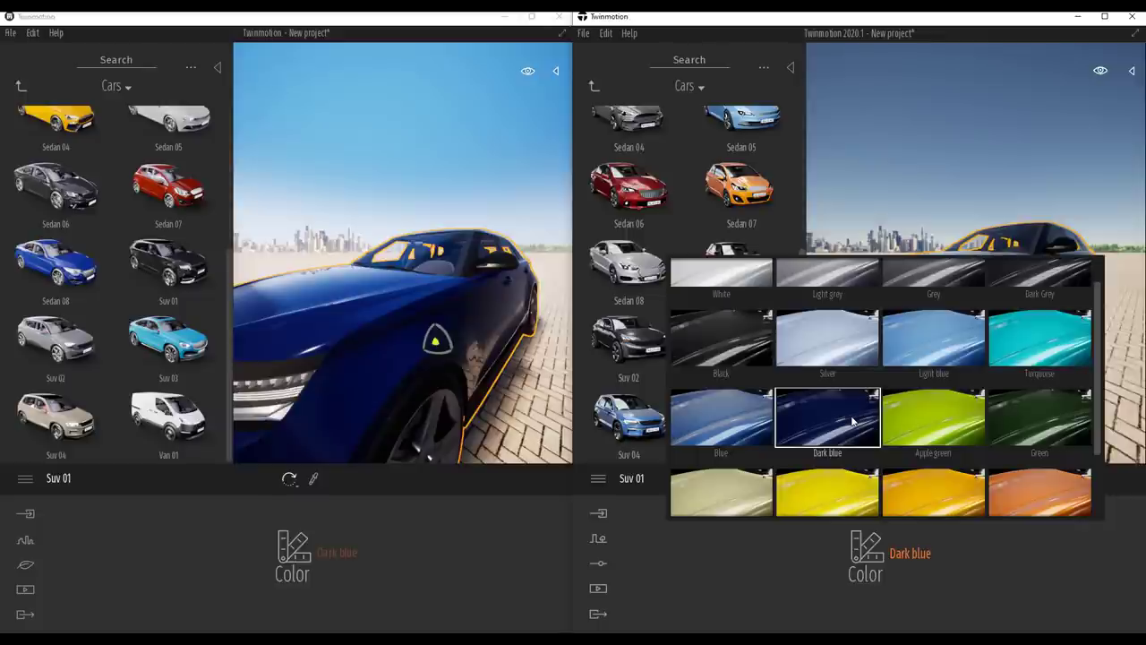
{"action": "scroll", "coordinate": [803, 404], "scroll_direction": "down", "scroll_amount": 1}
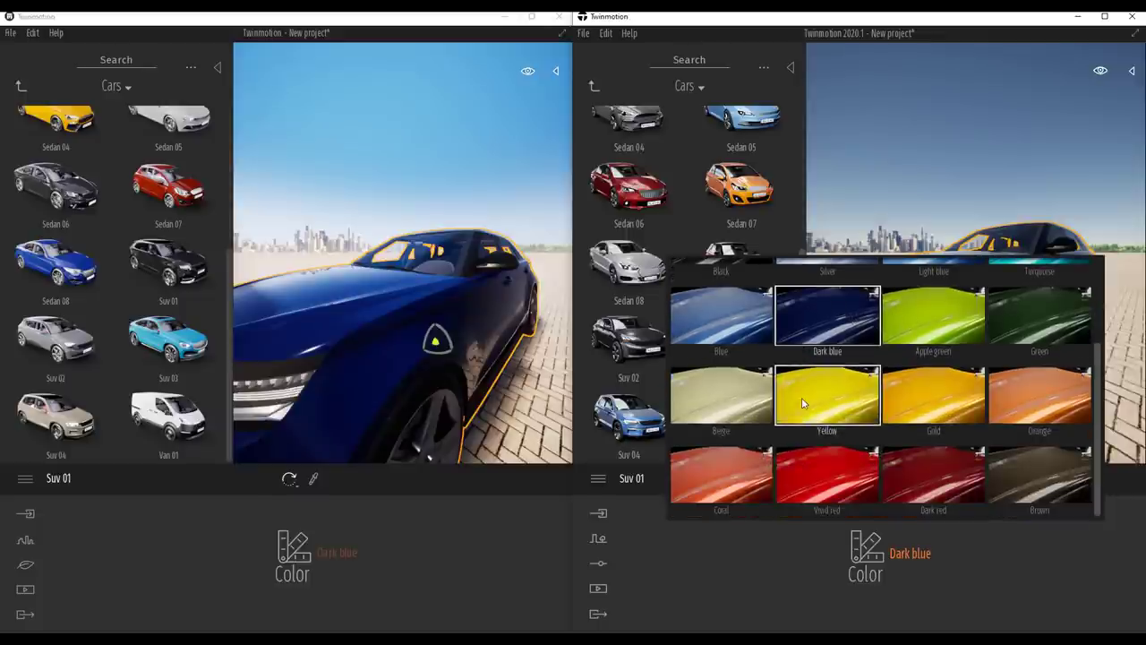
{"action": "left_click", "coordinate": [810, 406]}
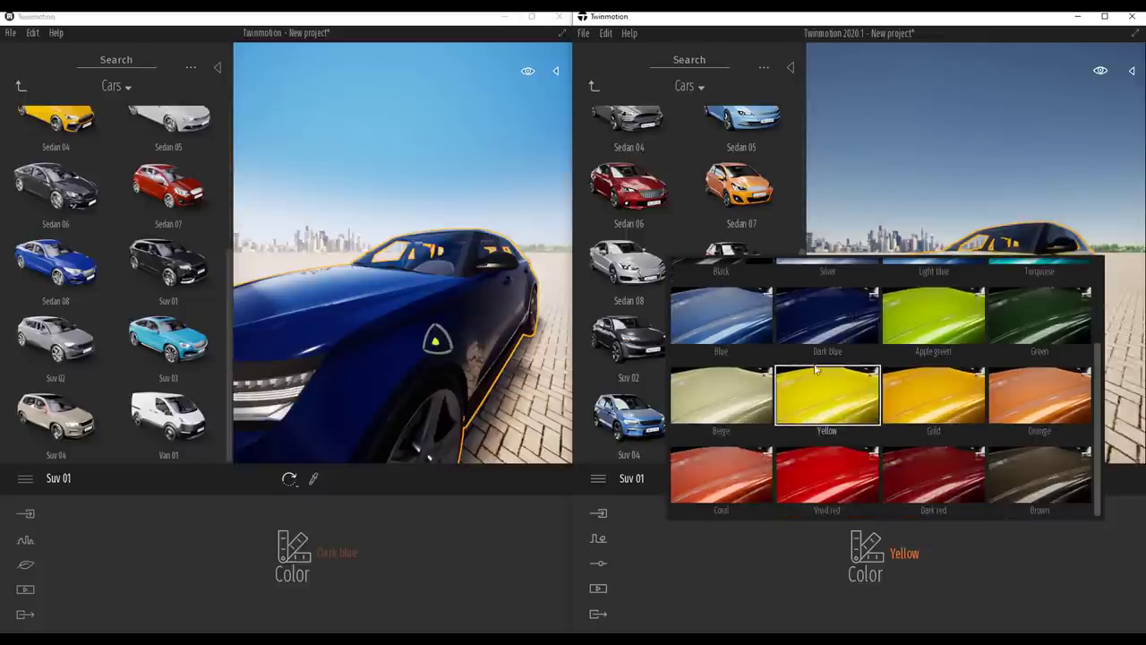
{"action": "left_click", "coordinate": [810, 308]}
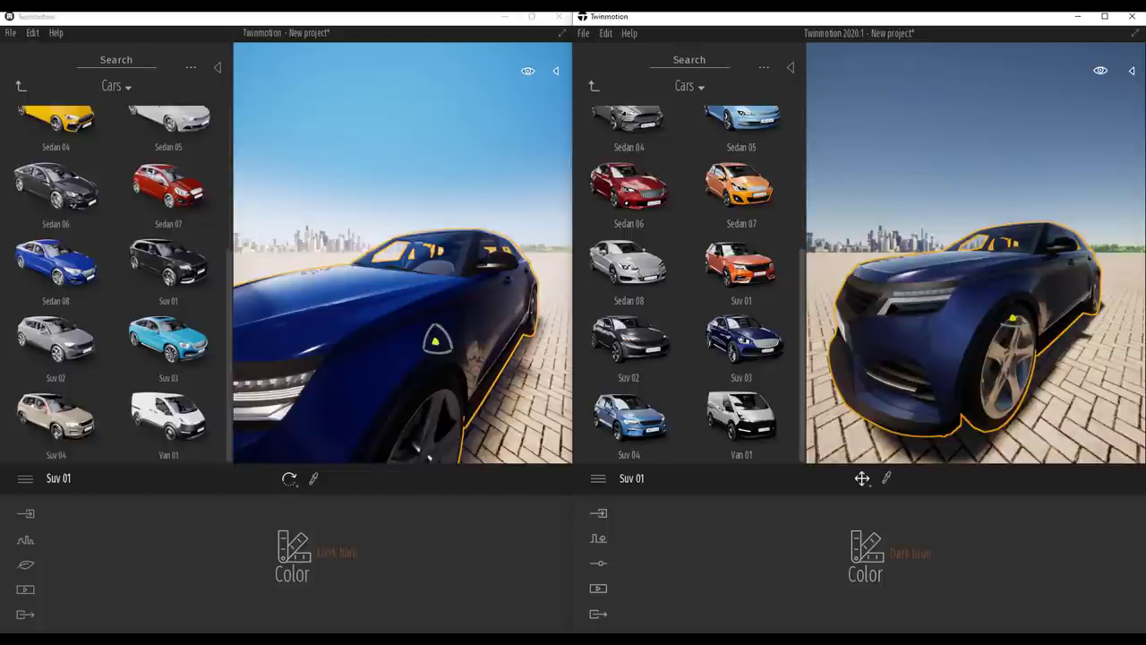
- Compare the dark blue paint and reflections on the Suv 01's hood and front fender in both versions
{"action": "mouse_move", "coordinate": [964, 324]}
{"action": "middle_mouse_down"}
{"action": "mouse_move", "coordinate": [940, 349]}
{"action": "mouse_move", "coordinate": [957, 346]}
{"action": "middle_mouse_up"}
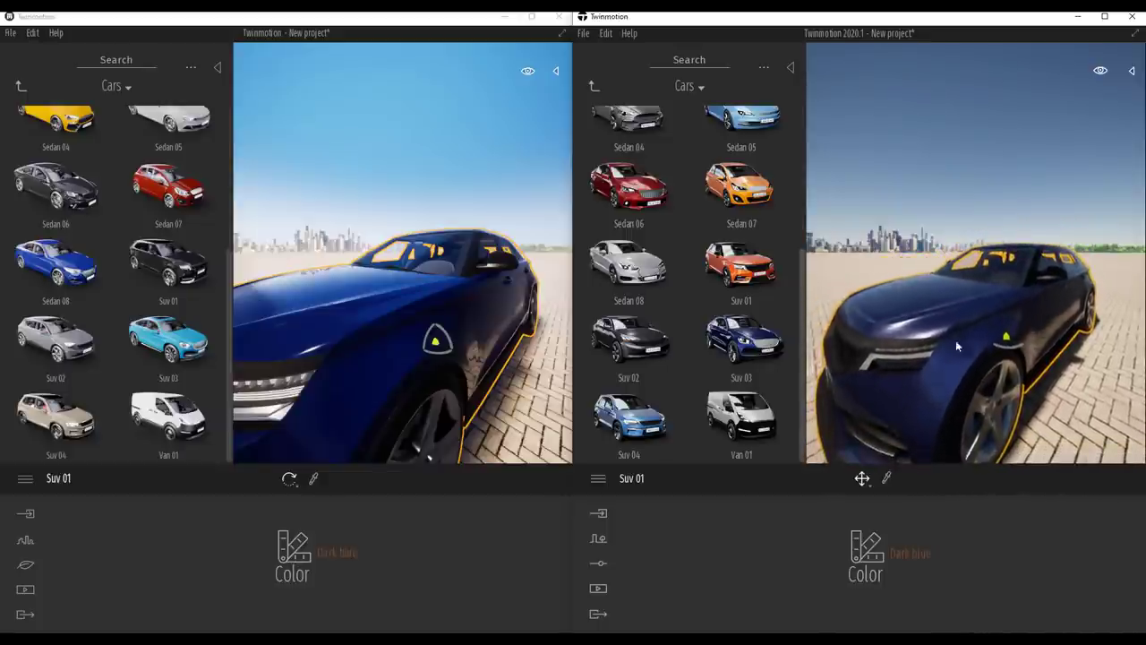
{"action": "mouse_move", "coordinate": [421, 367]}
{"action": "middle_mouse_down"}
{"action": "mouse_move", "coordinate": [435, 387]}
{"action": "mouse_move", "coordinate": [408, 390]}
{"action": "mouse_move", "coordinate": [426, 378]}
{"action": "middle_mouse_up"}
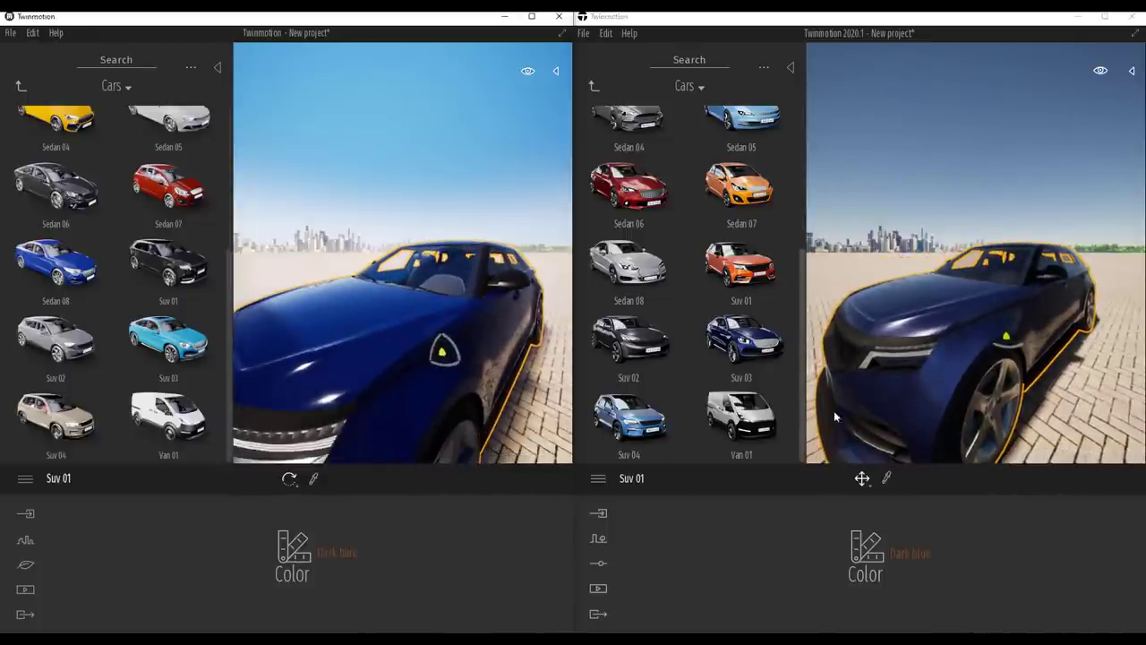
{"action": "middle_click_drag", "start_coordinate": [1007, 341], "coordinate": [982, 321]}
{"action": "scroll", "coordinate": [982, 321], "scroll_direction": "up", "scroll_amount": 3}
{"action": "scroll", "coordinate": [982, 320], "scroll_direction": "down", "scroll_amount": 2}
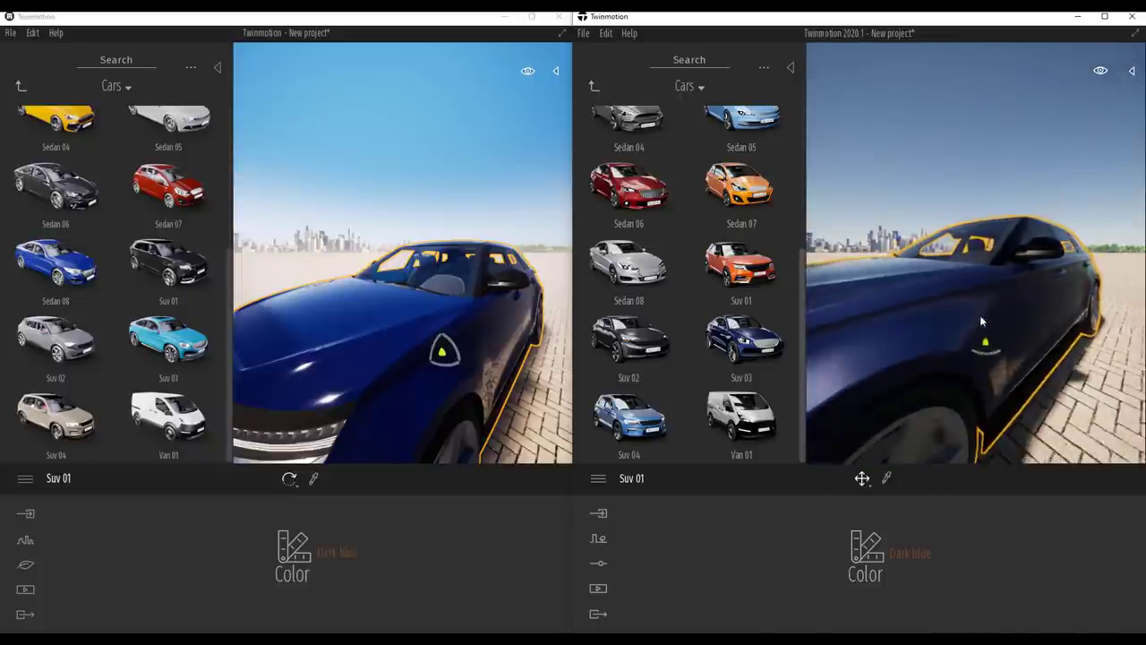
{"action": "left_click_drag", "start_coordinate": [982, 321], "coordinate": [898, 337]}
{"action": "scroll", "coordinate": [403, 340], "scroll_direction": "down", "scroll_amount": 3}
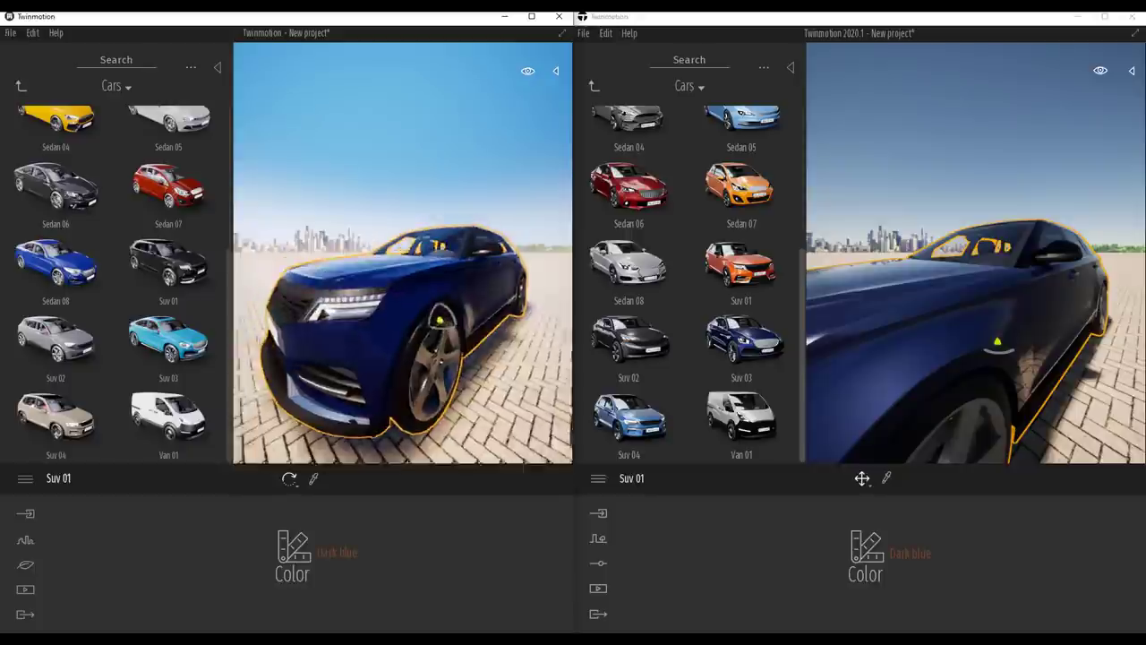
- Compare the Suv 01's shading, windows and side in both versions from higher viewpoints
{"action": "scroll", "coordinate": [403, 341], "scroll_direction": "up", "scroll_amount": 1}
{"action": "middle_click_drag", "start_coordinate": [477, 345], "coordinate": [456, 372], "text": "shift"}
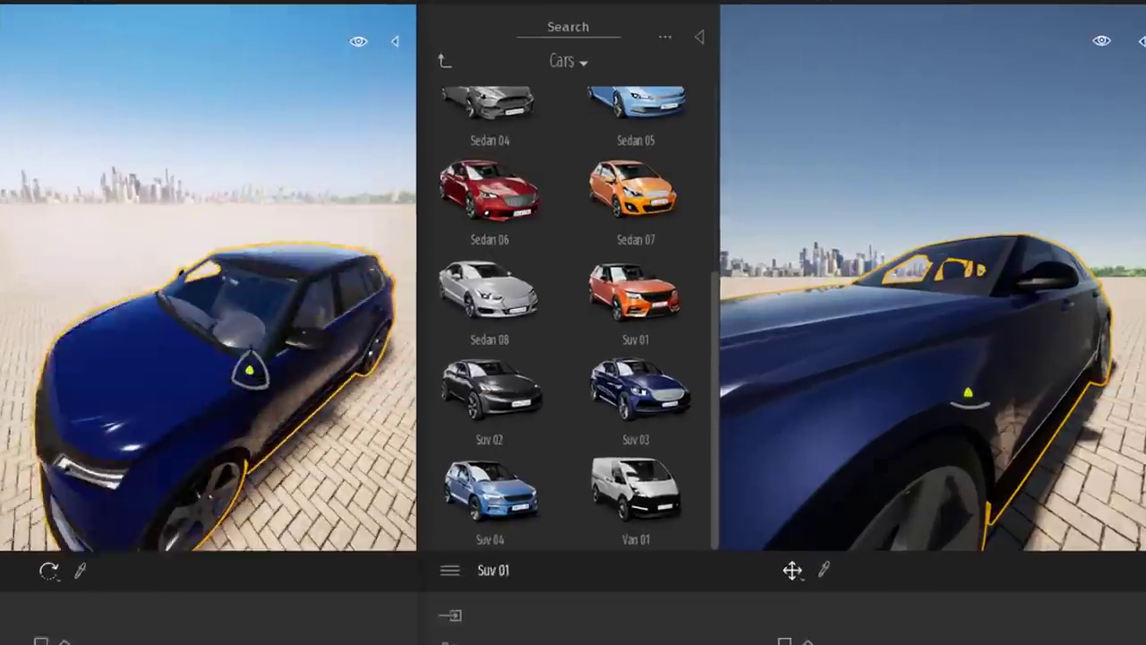
{"action": "middle_click_drag", "start_coordinate": [260, 359], "coordinate": [215, 368]}
{"action": "middle_click_drag", "start_coordinate": [1042, 301], "coordinate": [1043, 355]}
{"action": "mouse_move", "coordinate": [200, 348]}
{"action": "middle_mouse_down"}
{"action": "mouse_move", "coordinate": [215, 330]}
{"action": "mouse_move", "coordinate": [193, 353]}
{"action": "middle_mouse_up"}
{"action": "middle_click_drag", "start_coordinate": [426, 380], "coordinate": [395, 377], "text": "shift"}
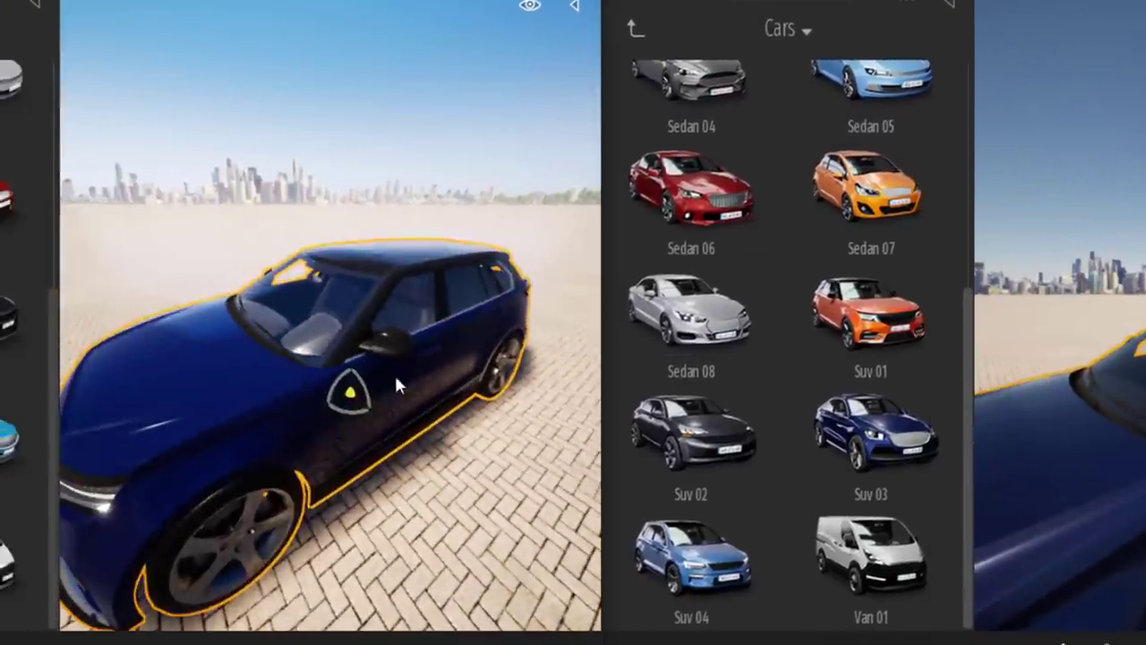
{"action": "mouse_move", "coordinate": [330, 438]}
{"action": "middle_mouse_down", "text": "shift"}
{"action": "mouse_move", "coordinate": [389, 432]}
{"action": "mouse_move", "coordinate": [327, 439]}
{"action": "middle_mouse_up", "text": "shift"}
{"action": "middle_click_drag", "start_coordinate": [1131, 430], "coordinate": [1070, 431], "text": "shift"}
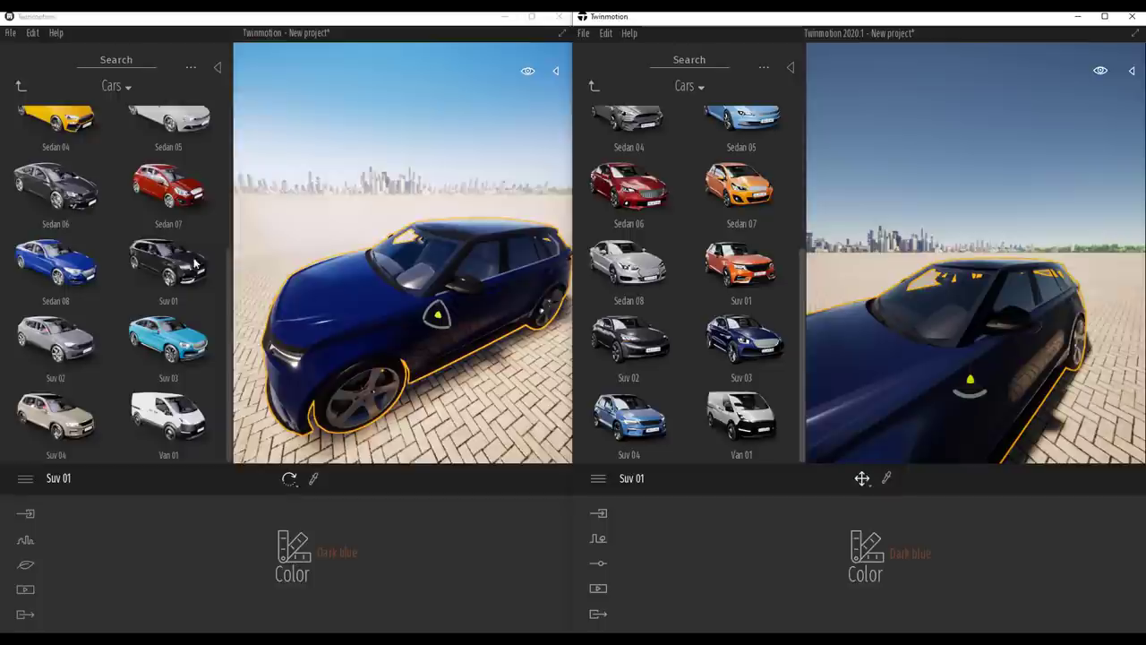
- Return the older version's library to Vehicles, and maximize the Twinmotion 2020.1 window with the whole Suv 01 in view
{"action": "left_click", "coordinate": [21, 86]}
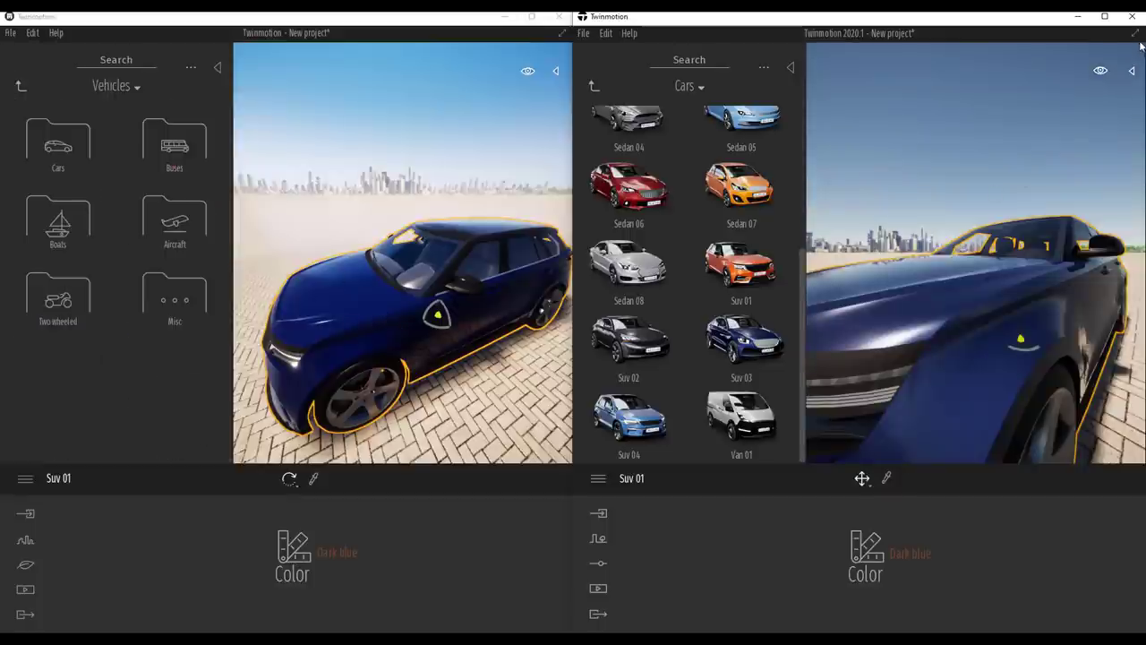
{"action": "left_click", "coordinate": [1105, 17]}
{"action": "scroll", "coordinate": [604, 340], "scroll_direction": "down", "scroll_amount": 5}
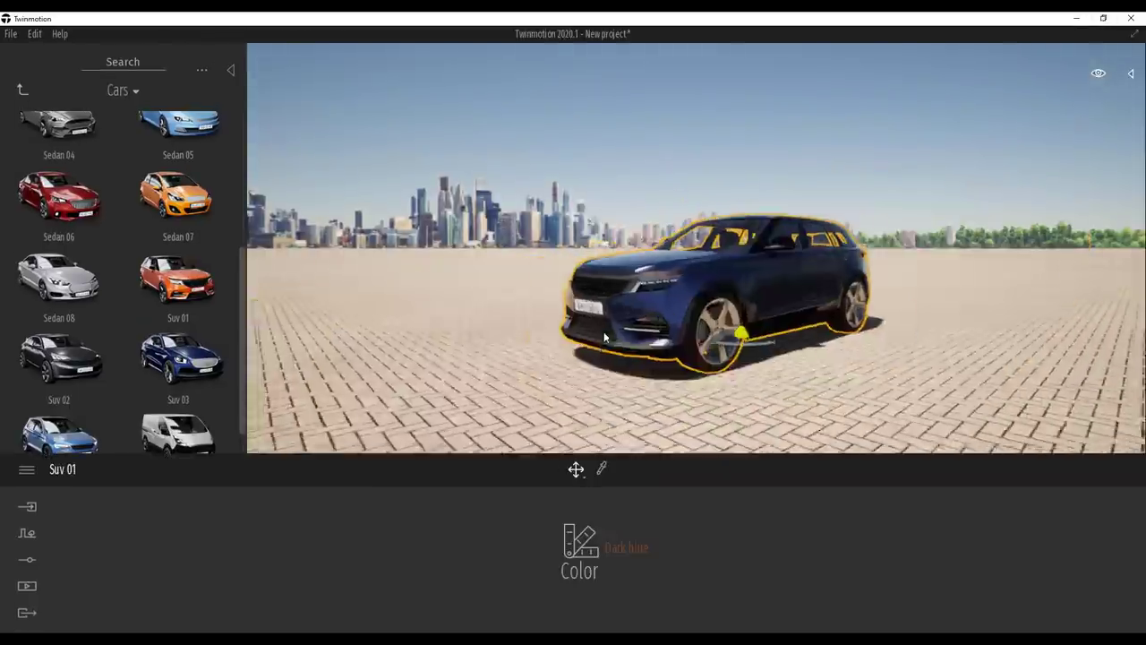
{"action": "middle_click_drag", "start_coordinate": [604, 341], "coordinate": [549, 348]}
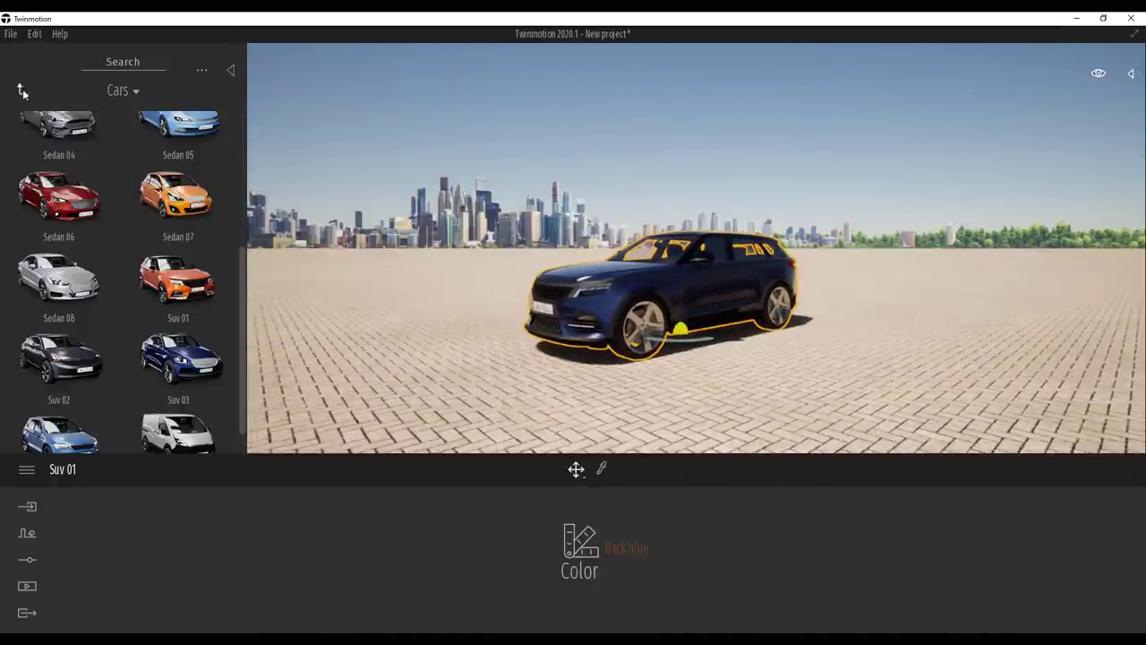
- Open the Posed humans collection under Characters in the Twinmotion 2020.1 library
{"action": "left_click", "coordinate": [21, 91]}
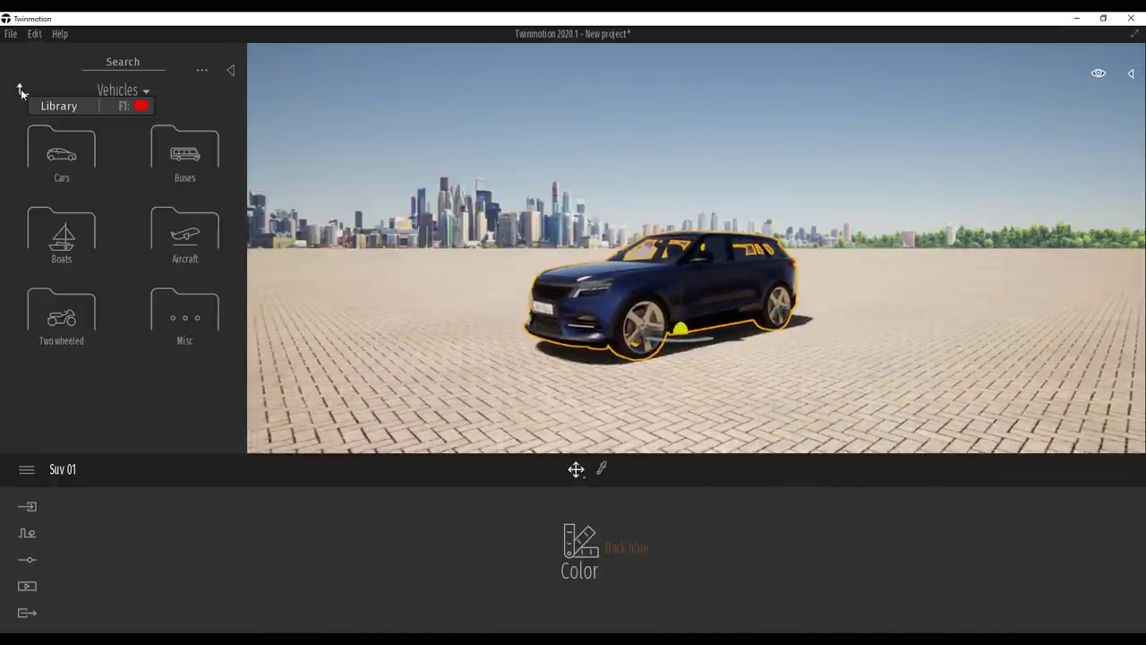
{"action": "left_click", "coordinate": [22, 91]}
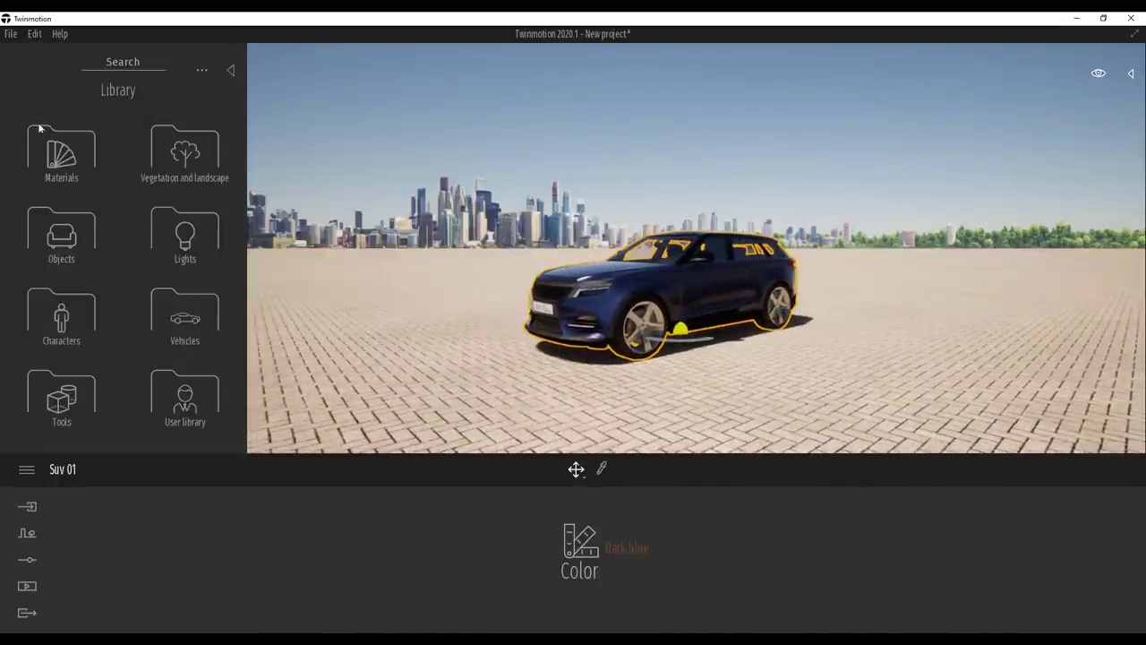
{"action": "left_click", "coordinate": [62, 318]}
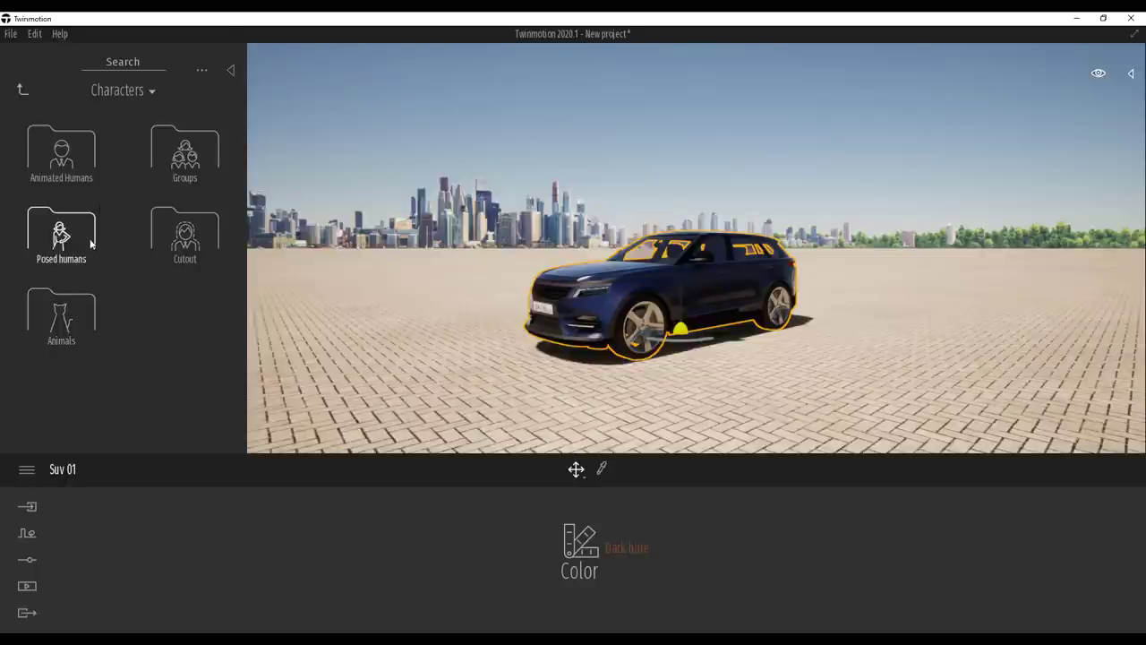
{"action": "left_click", "coordinate": [71, 255]}
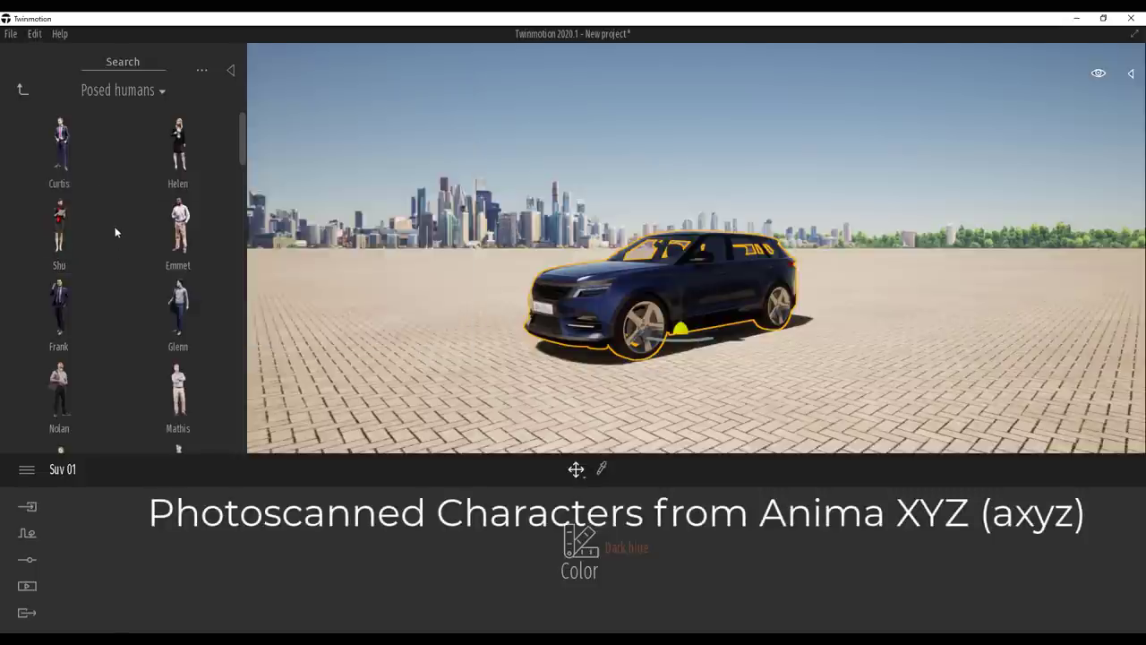
- Browse the posed humans and place Morgan with the bicycle on the paving beside the Suv 01
{"action": "mouse_move", "coordinate": [102, 333]}
{"action": "scroll", "coordinate": [135, 228], "scroll_direction": "down", "scroll_amount": 2}
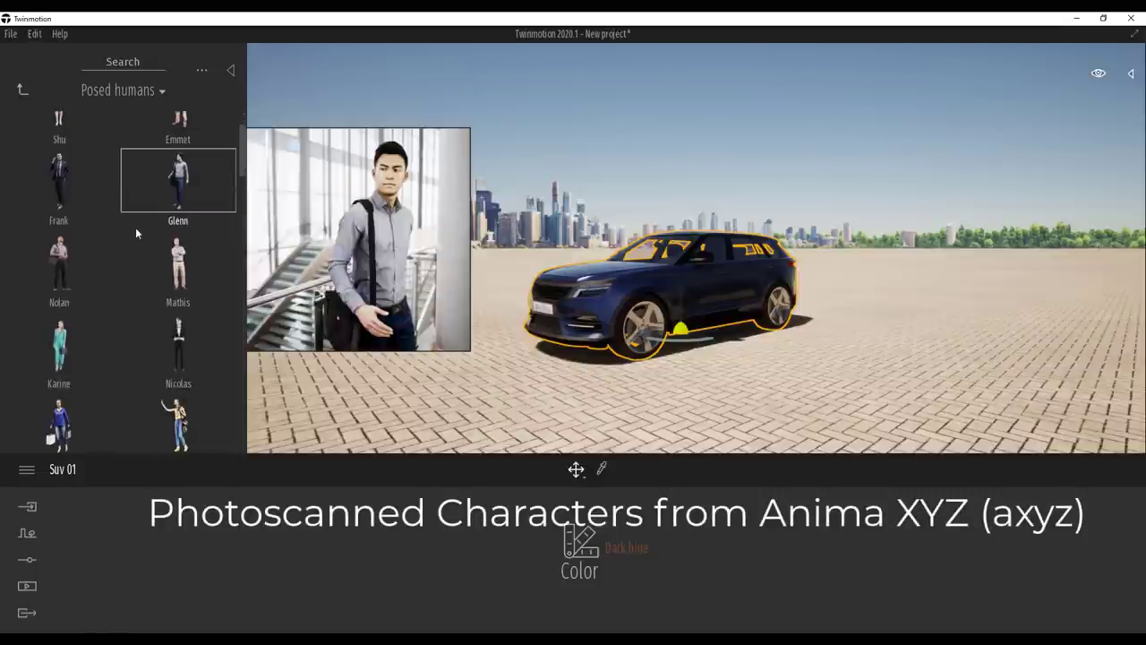
{"action": "scroll", "coordinate": [89, 332], "scroll_direction": "down", "scroll_amount": 2}
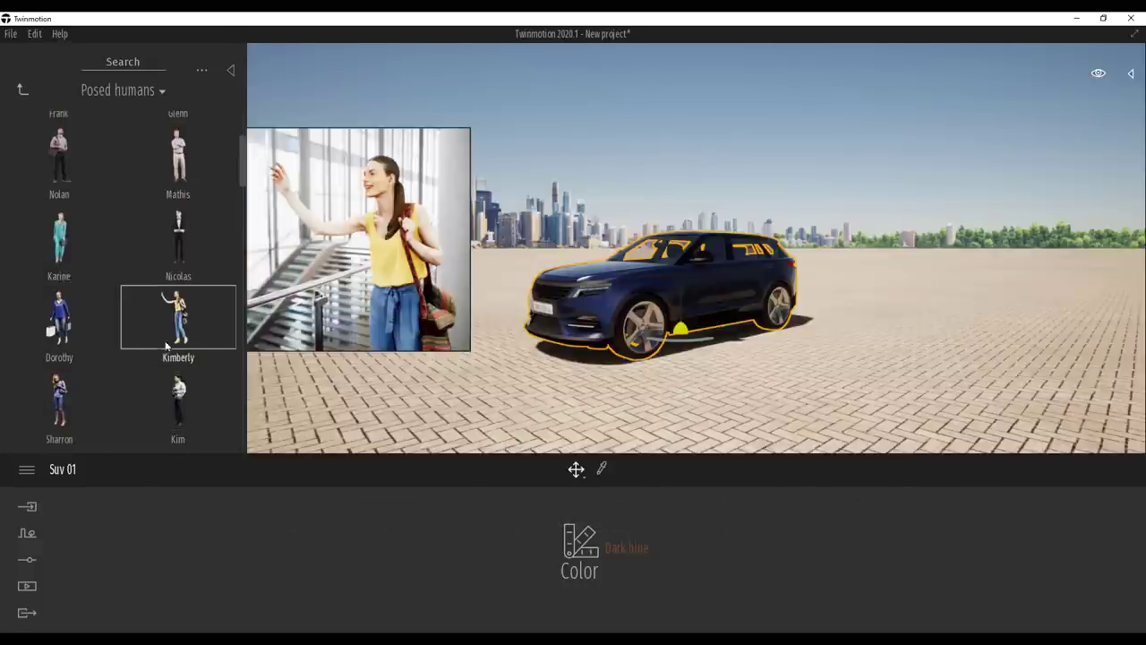
{"action": "scroll", "coordinate": [175, 336], "scroll_direction": "down", "scroll_amount": 4}
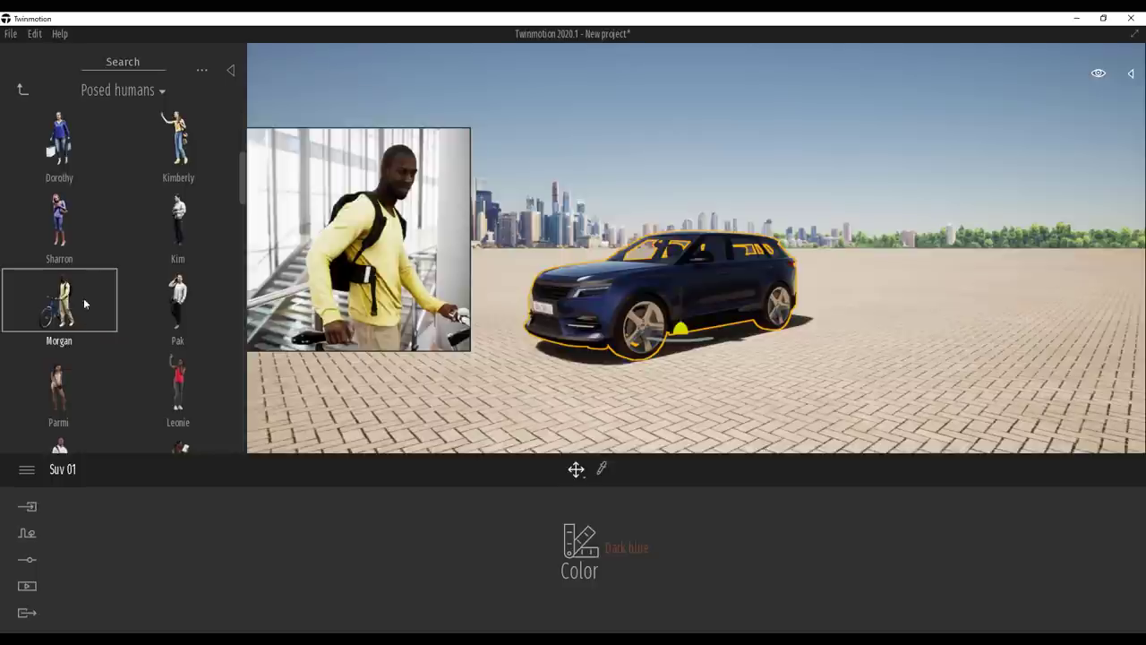
{"action": "left_click_drag", "start_coordinate": [56, 309], "coordinate": [843, 354]}
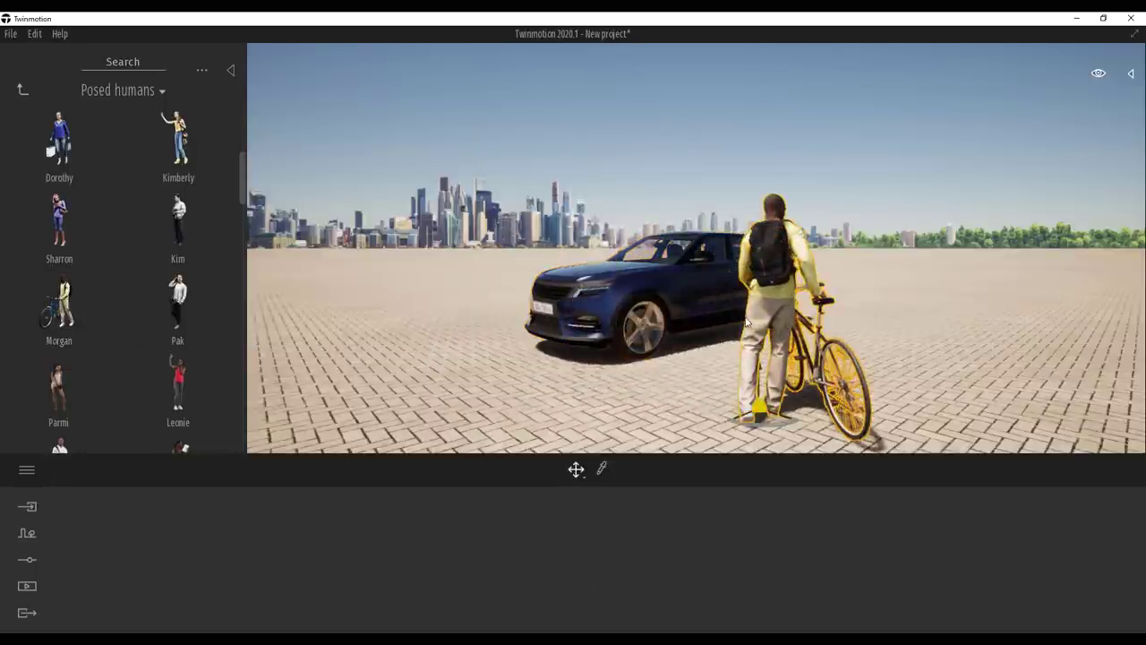
- Examine the placed Morgan character and bicycle from behind at closer range
{"action": "right_click_drag", "start_coordinate": [563, 282], "coordinate": [707, 313]}
{"action": "scroll", "coordinate": [563, 283], "scroll_direction": "up", "scroll_amount": 2}
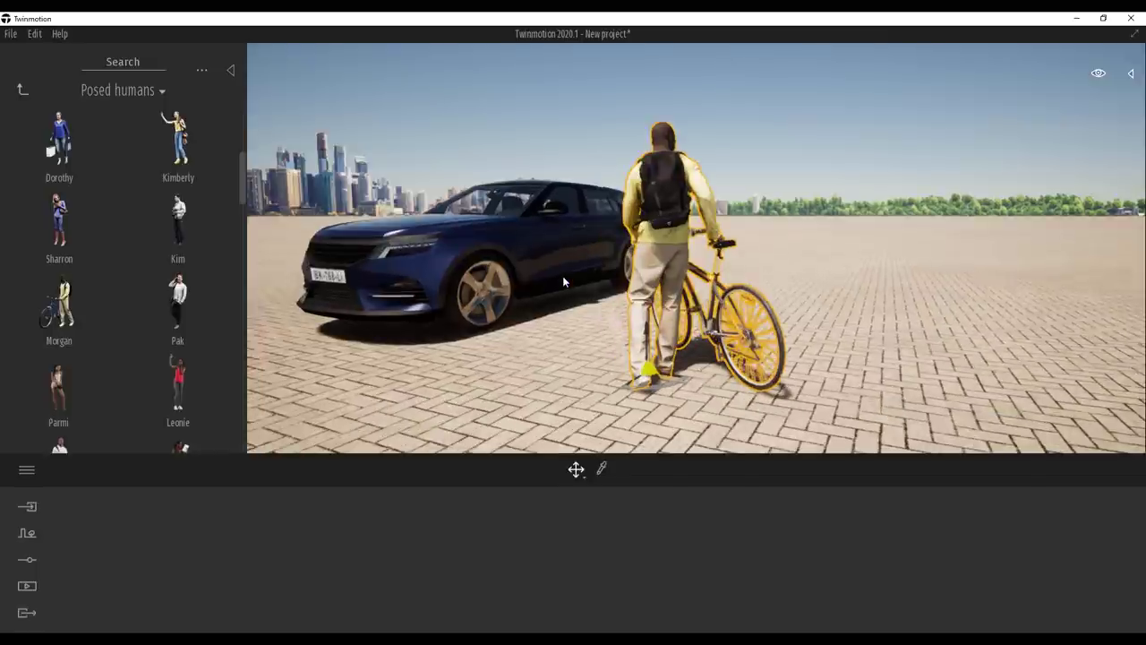
{"action": "right_click_drag", "start_coordinate": [663, 259], "coordinate": [806, 291]}
{"action": "scroll", "coordinate": [697, 248], "scroll_direction": "up", "scroll_amount": 5}
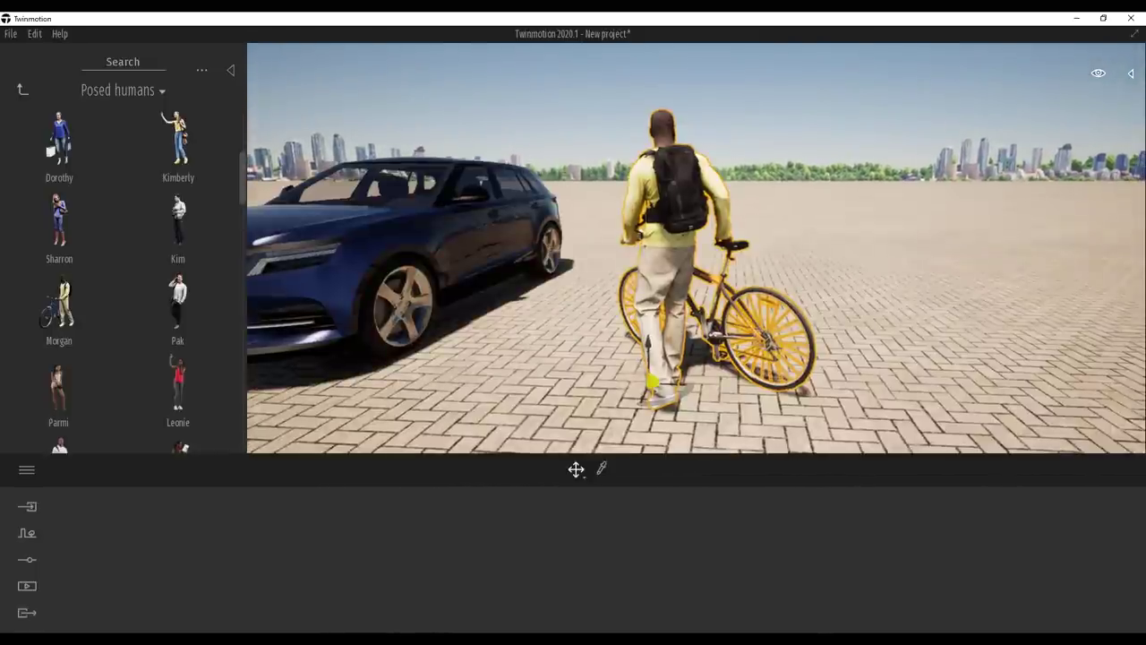
{"action": "right_click_drag", "start_coordinate": [528, 173], "coordinate": [637, 202]}
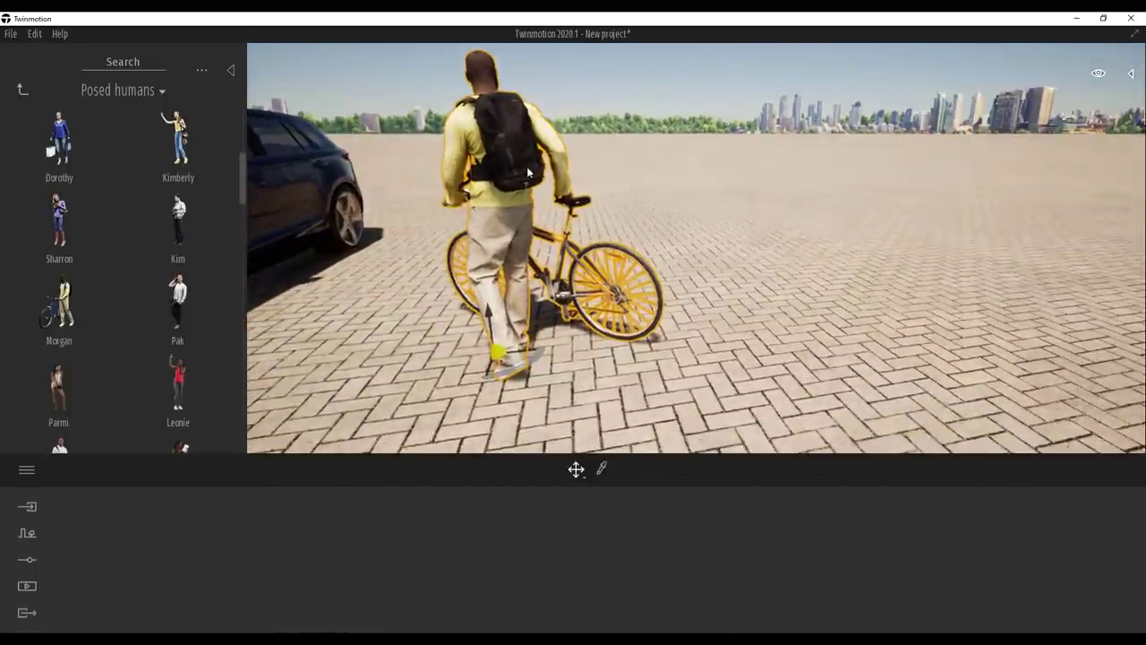
- Examine the photoscanned detail on the back of Morgan's head up close
{"action": "key", "text": "a"}
{"action": "right_click_drag", "start_coordinate": [502, 179], "coordinate": [663, 254]}
{"action": "key", "text": "d"}
{"action": "key", "text": "e"}
{"action": "key", "text": "d"}
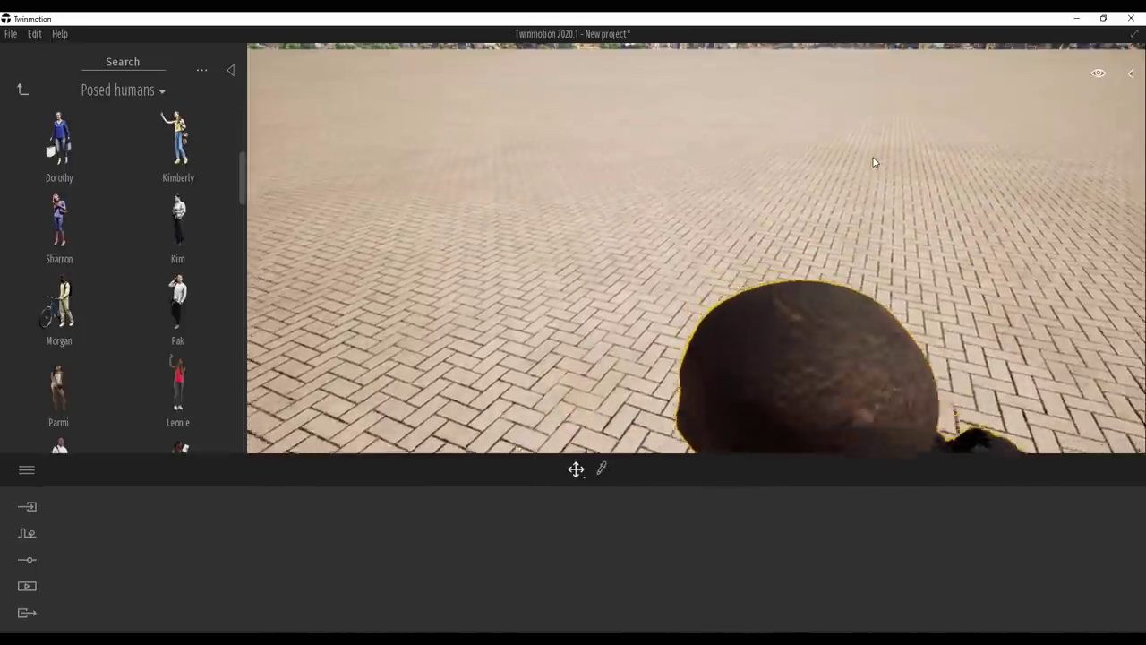
{"action": "key", "text": "q"}
{"action": "key", "text": "e"}
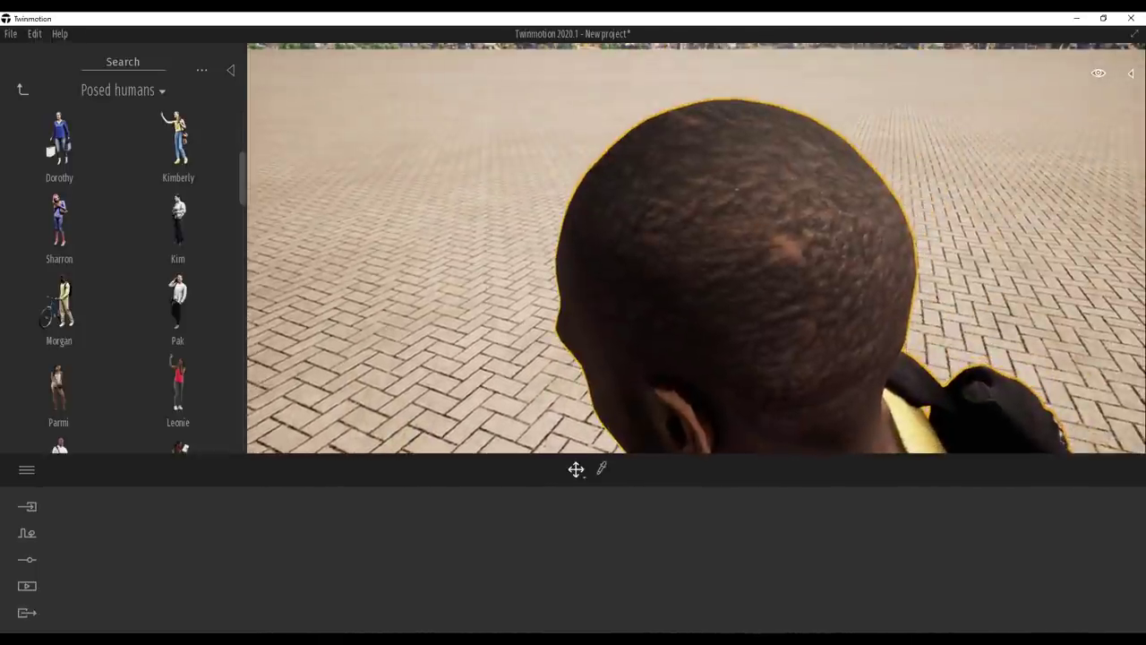
{"action": "key", "text": "q"}
- Examine Morgan's trousers, shirt, face and the bicycle from the character's front and side
{"action": "right_click_drag", "start_coordinate": [789, 277], "coordinate": [584, 287]}
{"action": "key", "text": "a"}
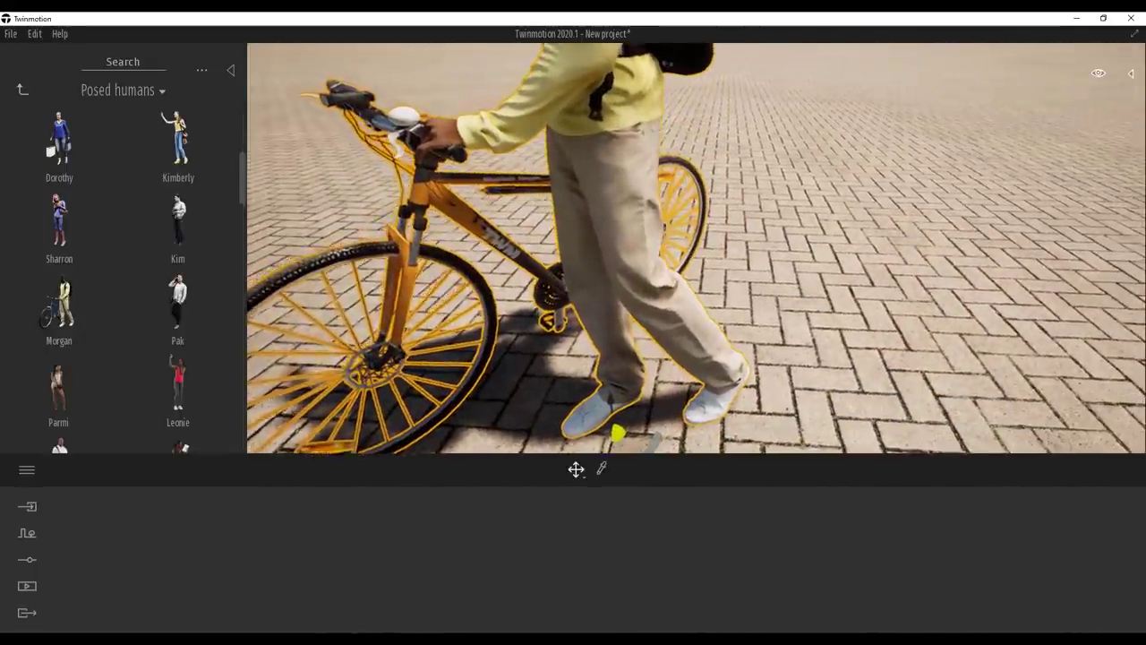
{"action": "key", "text": "e"}
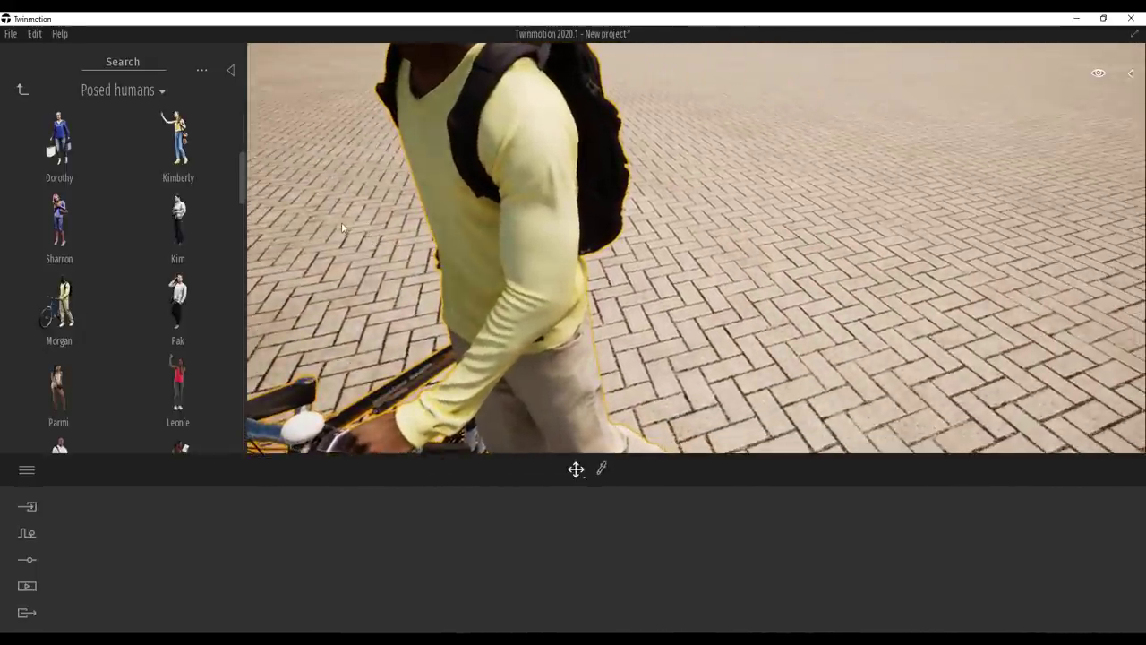
{"action": "key", "text": "a"}
{"action": "key", "text": "e"}
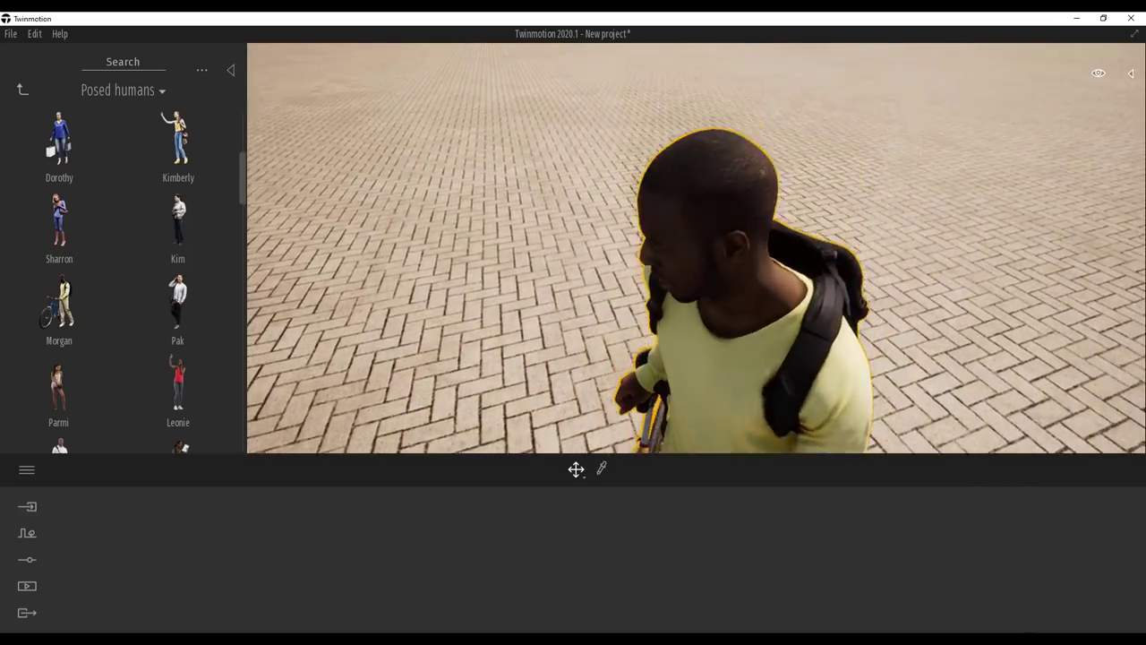
{"action": "key", "text": "q"}
{"action": "right_click_drag", "start_coordinate": [434, 196], "coordinate": [428, 165]}
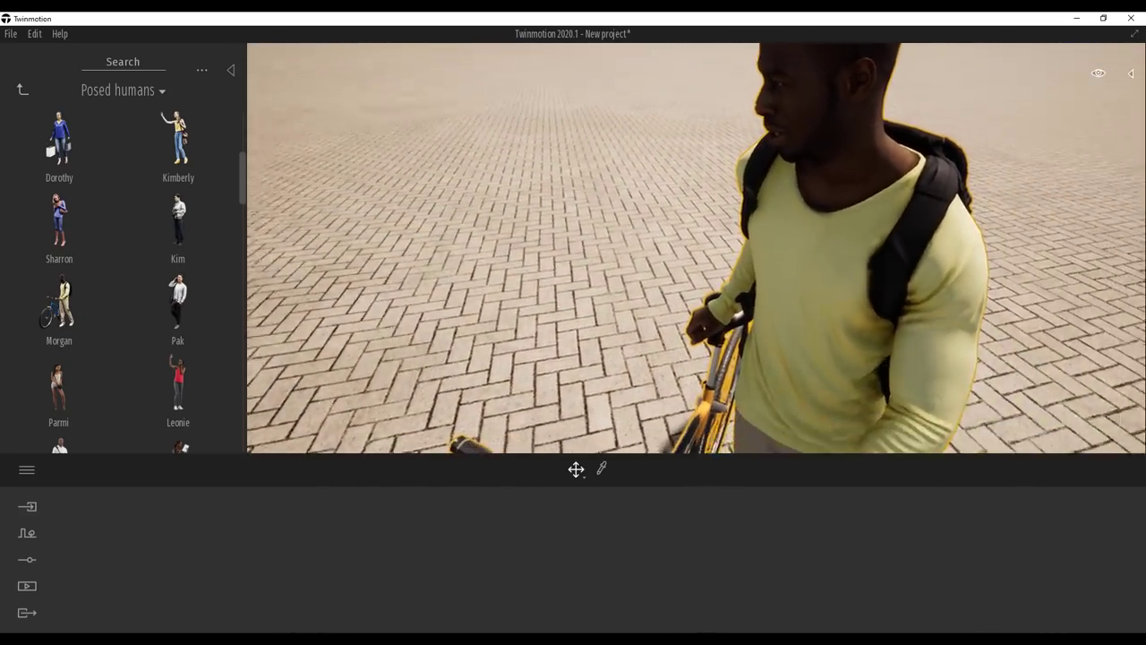
{"action": "key", "text": "s"}
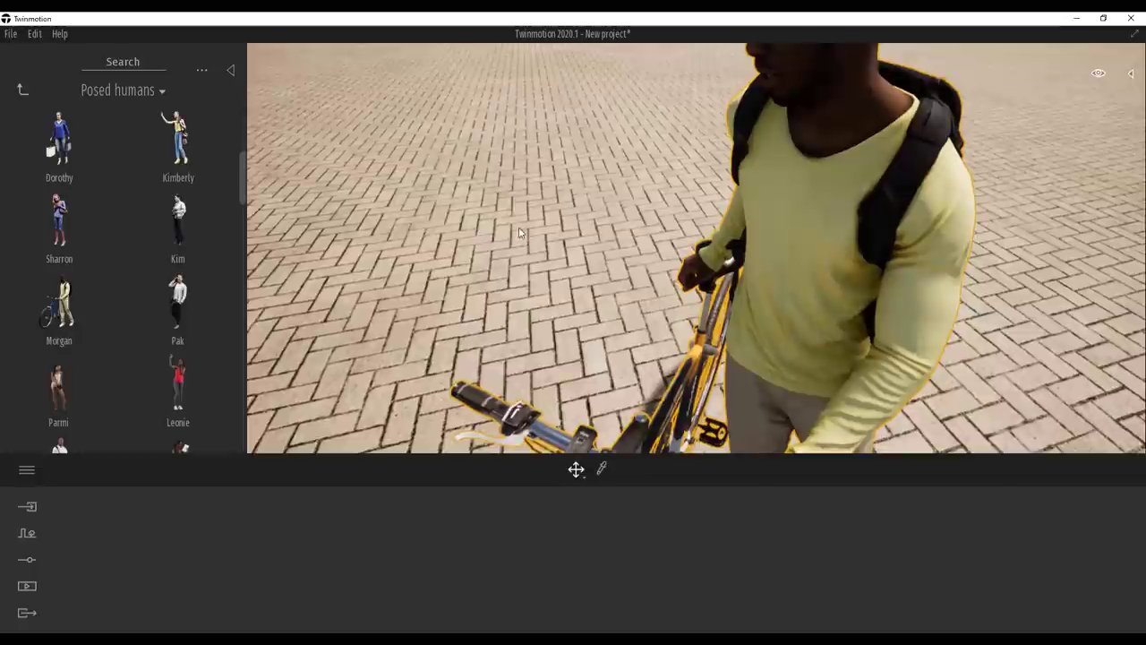
- Browse the Cutout characters and place Joe traveling on the paving between the car and Morgan with the bicycle
{"action": "key", "text": "a"}
{"action": "key", "text": "d"}
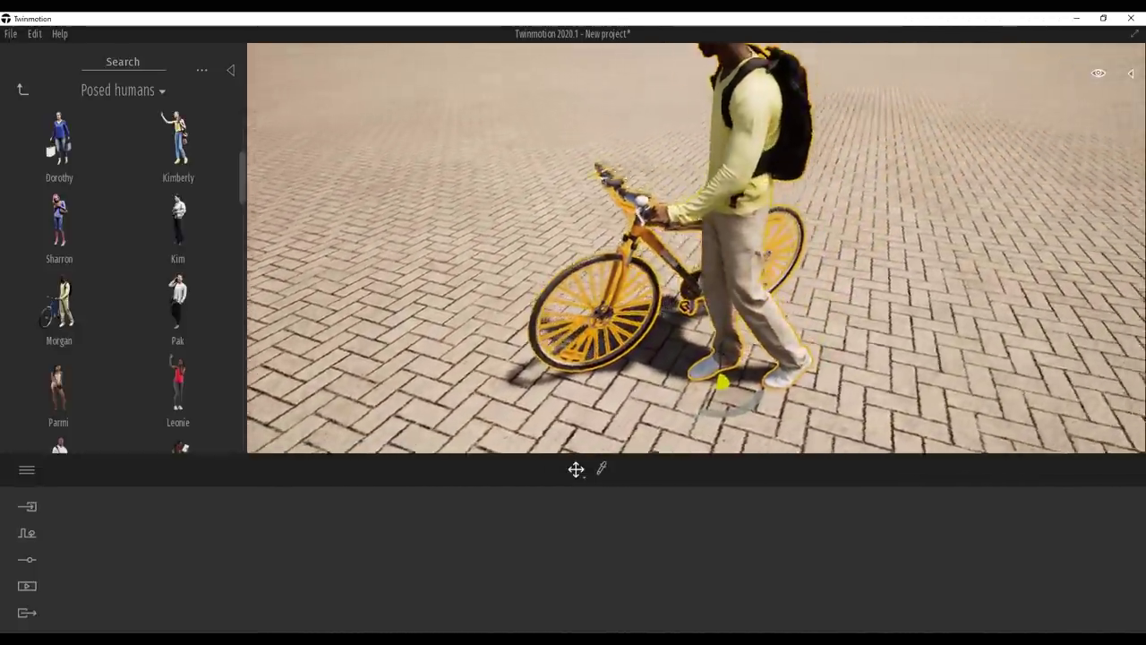
{"action": "key", "text": "e"}
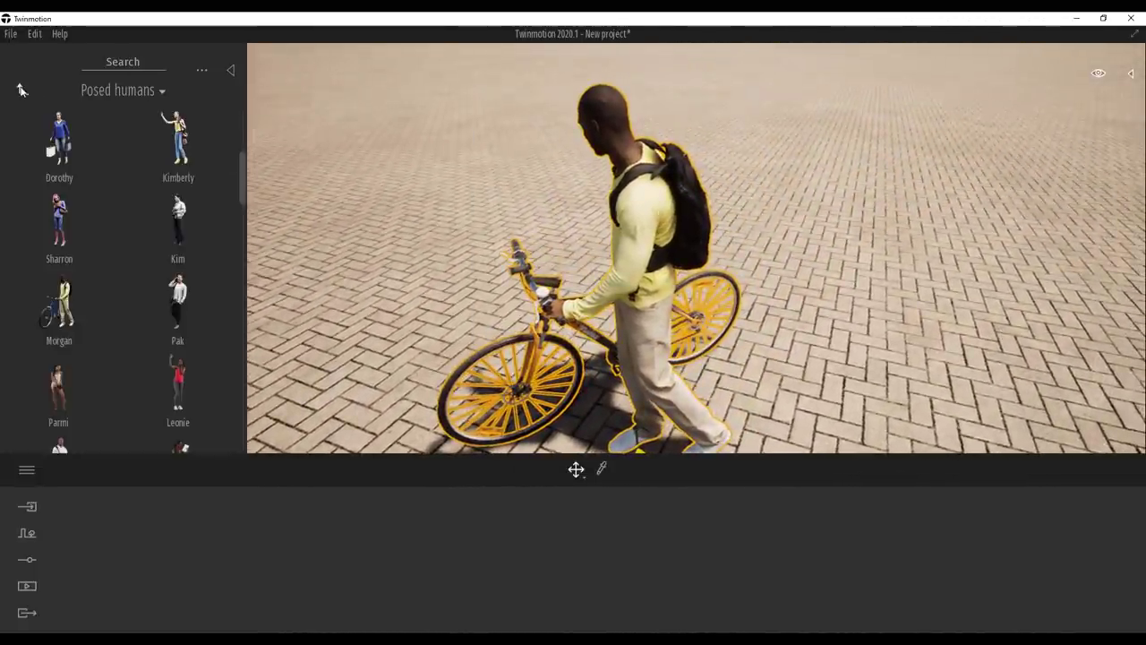
{"action": "left_click", "coordinate": [22, 89]}
{"action": "left_click", "coordinate": [21, 90]}
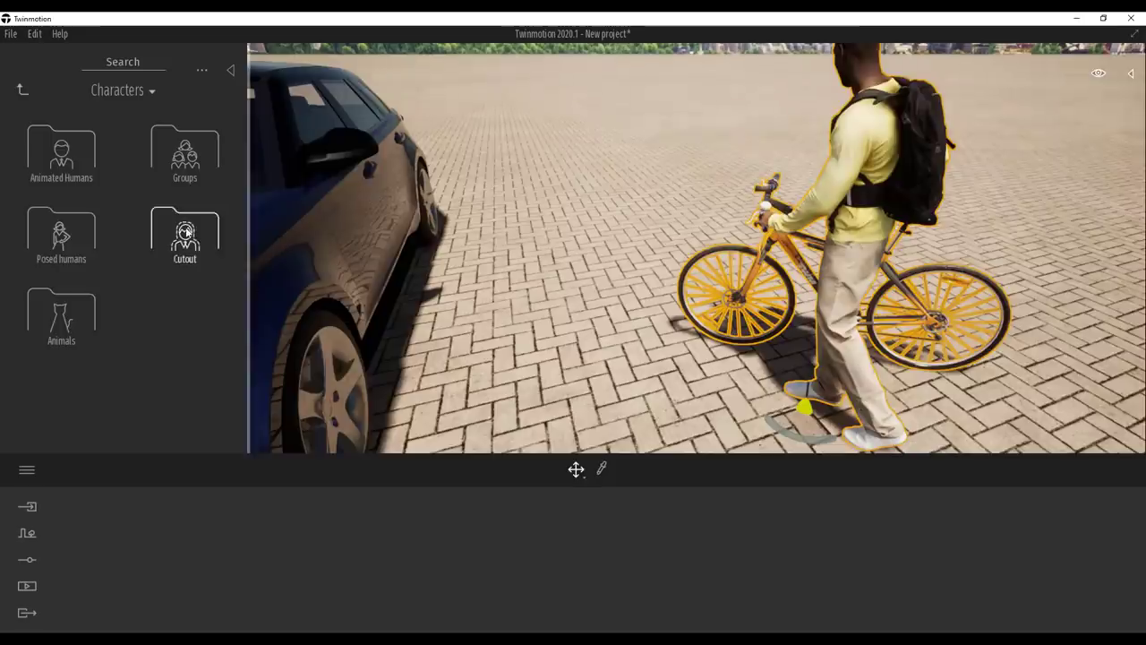
{"action": "left_click", "coordinate": [185, 233]}
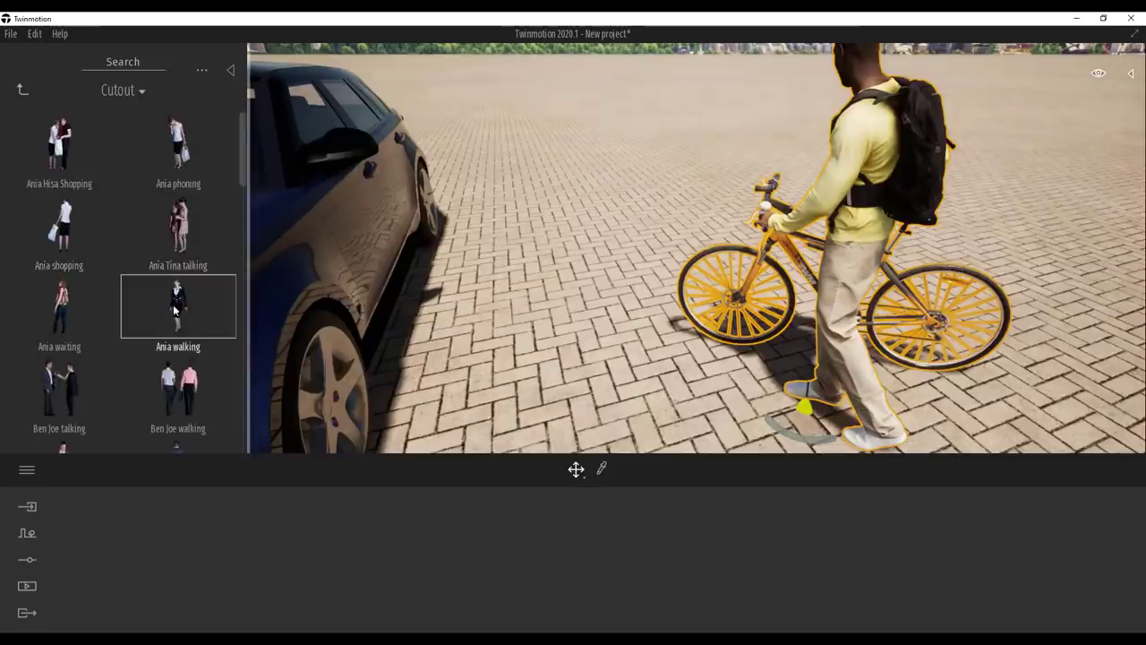
{"action": "scroll", "coordinate": [174, 309], "scroll_direction": "down", "scroll_amount": 10}
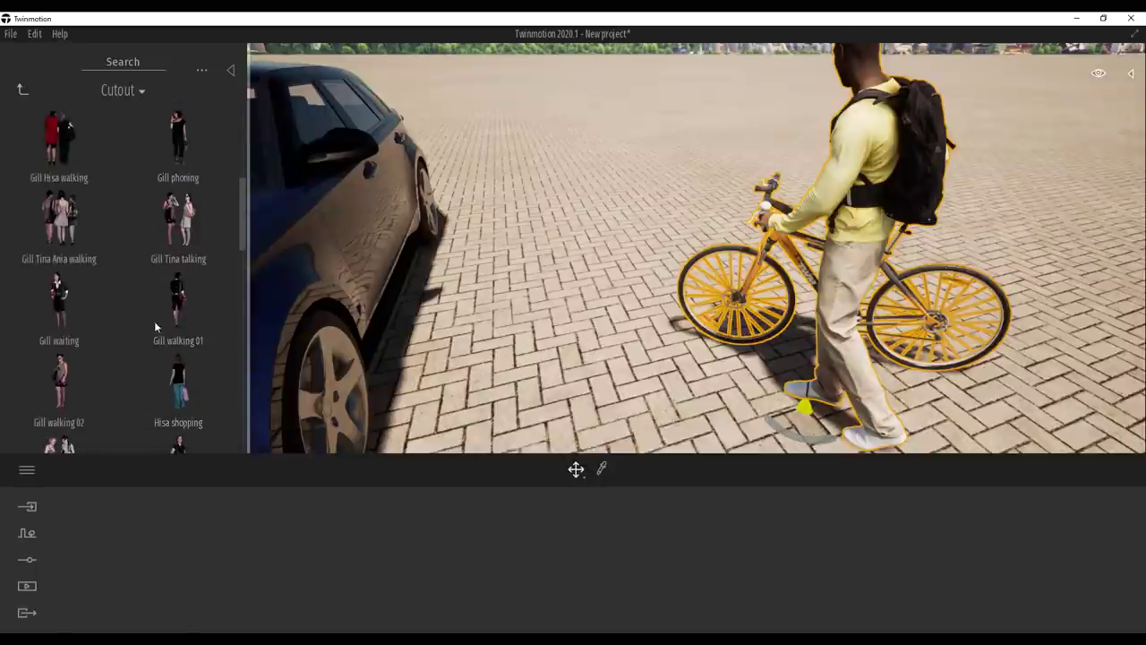
{"action": "scroll", "coordinate": [155, 325], "scroll_direction": "down", "scroll_amount": 6}
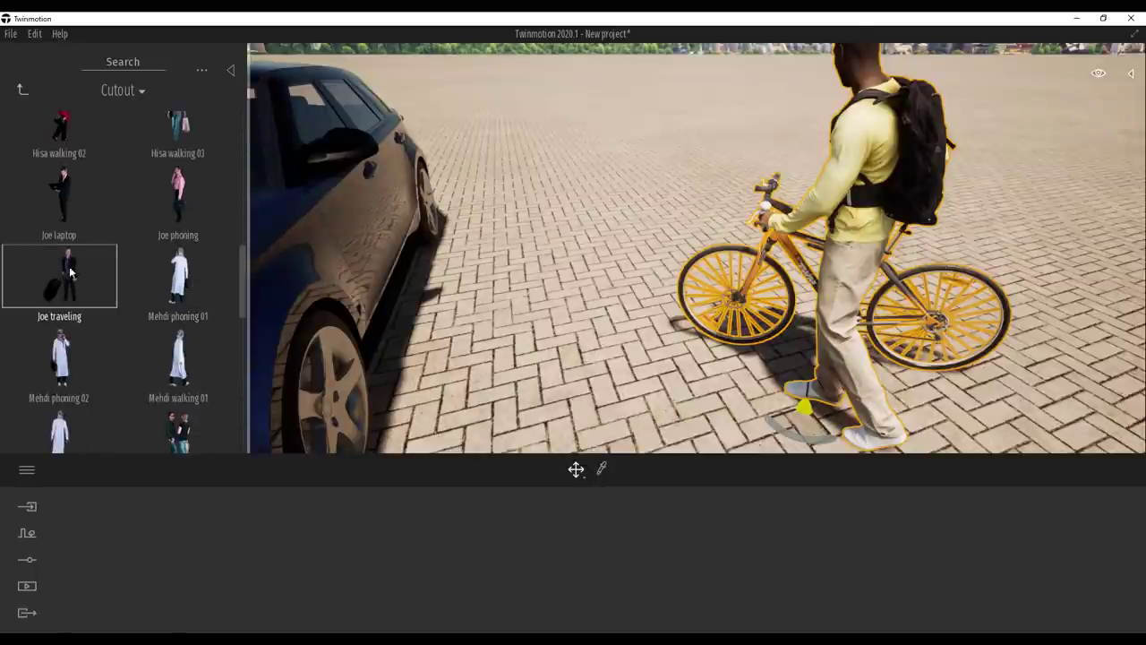
{"action": "left_click_drag", "start_coordinate": [69, 266], "coordinate": [543, 415]}
{"action": "middle_click_drag", "start_coordinate": [543, 415], "coordinate": [556, 566]}
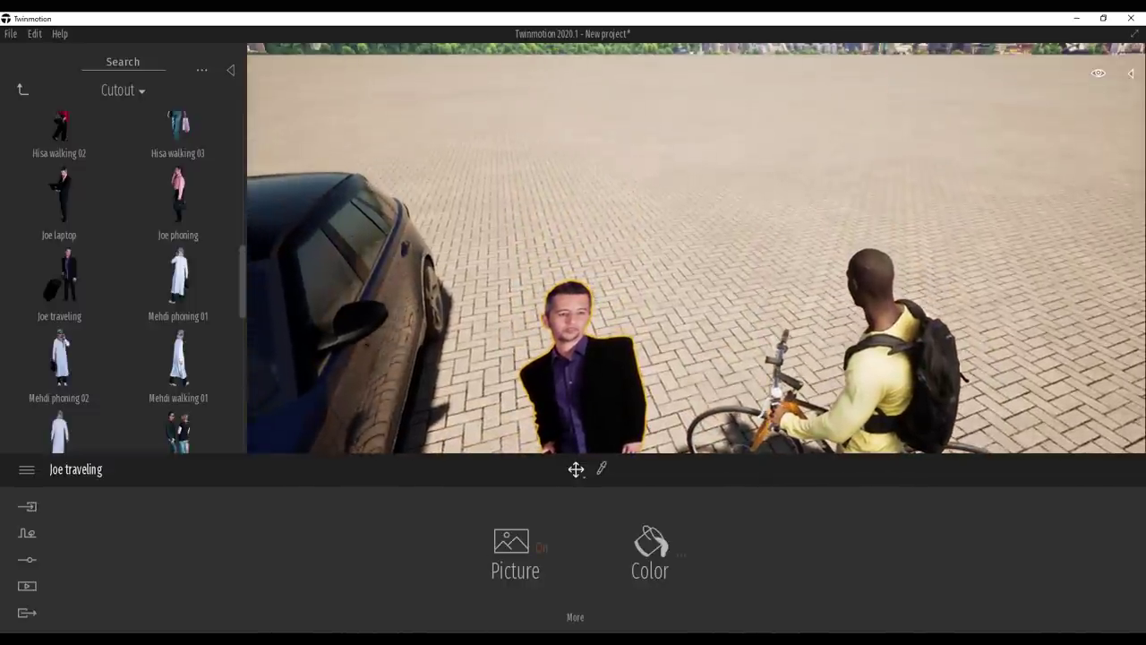
{"action": "middle_click_drag", "start_coordinate": [616, 224], "coordinate": [595, 414]}
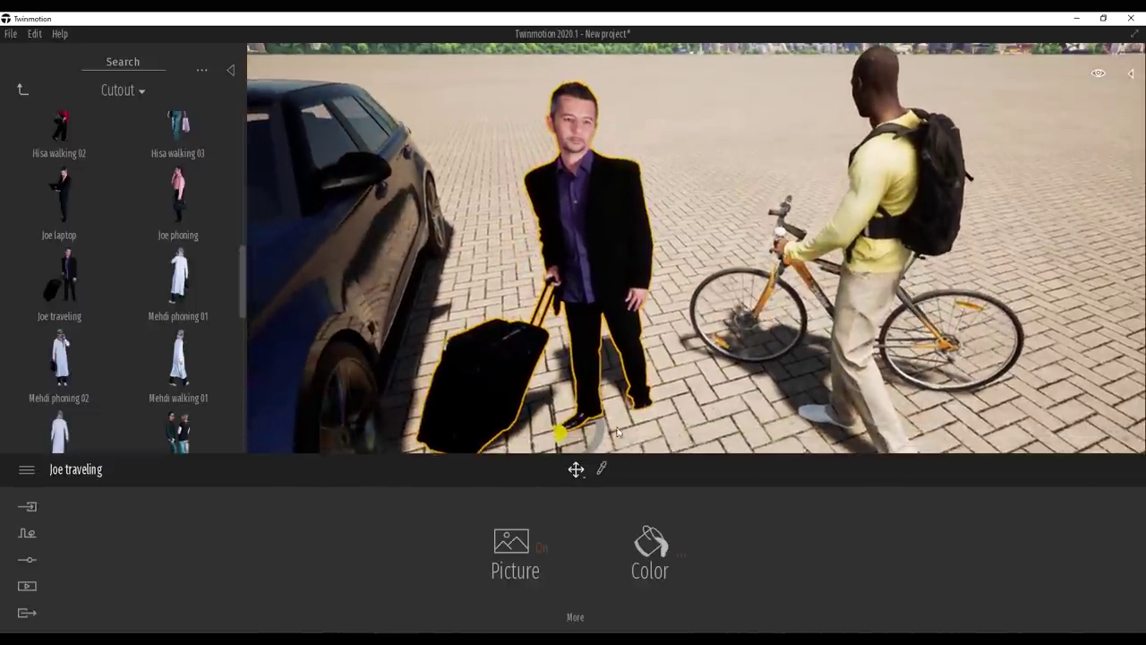
- Turn off the picture of the Joe traveling cutout to show it as a plain silhouette beside Morgan
{"action": "left_click", "coordinate": [545, 548]}
{"action": "right_click_drag", "start_coordinate": [716, 284], "coordinate": [682, 202]}
{"action": "middle_click_drag", "start_coordinate": [618, 358], "coordinate": [641, 234]}
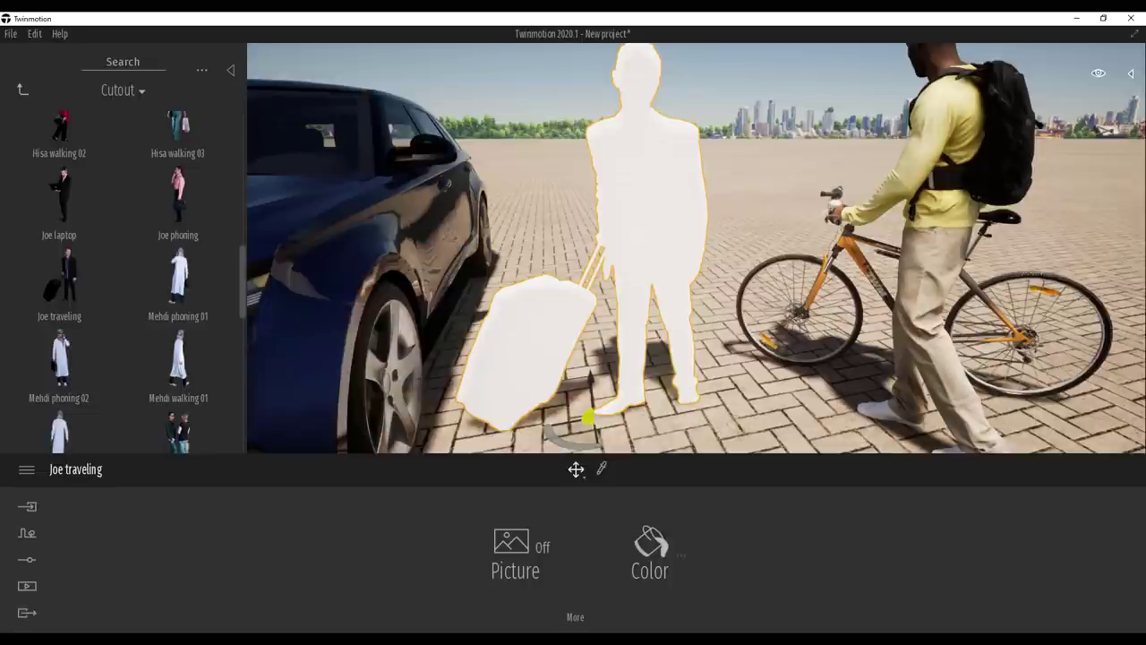
{"action": "scroll", "coordinate": [700, 326], "scroll_direction": "down", "scroll_amount": 5}
{"action": "scroll", "coordinate": [680, 309], "scroll_direction": "up", "scroll_amount": 3}
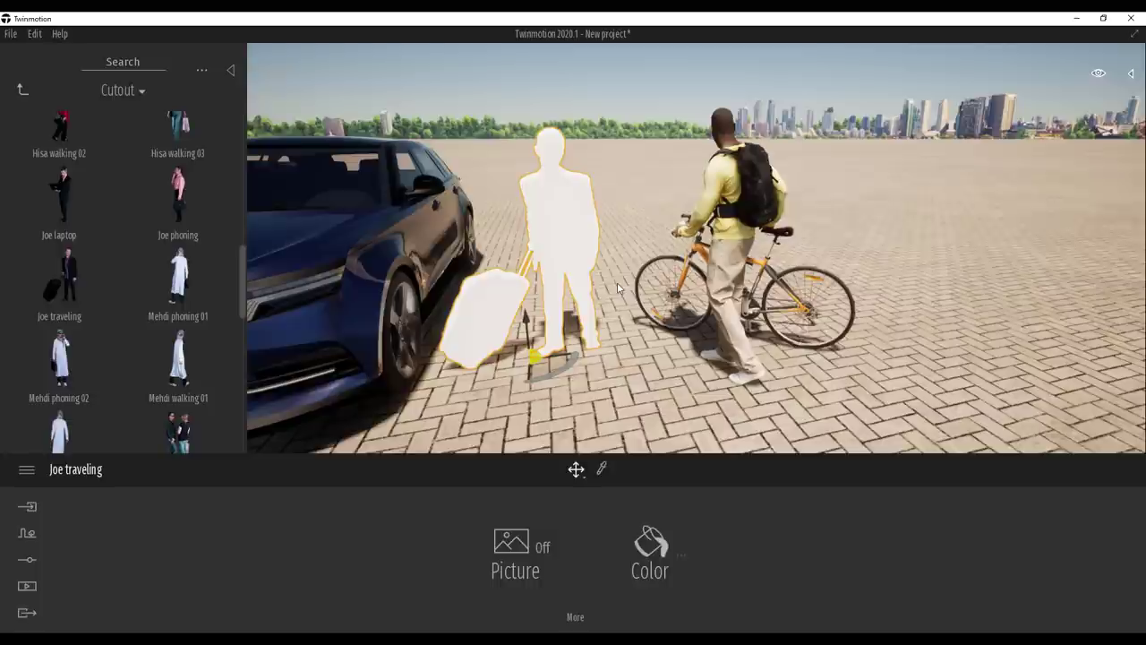
- Color the Joe traveling silhouette red and check its additional texture setting
{"action": "left_click", "coordinate": [651, 544]}
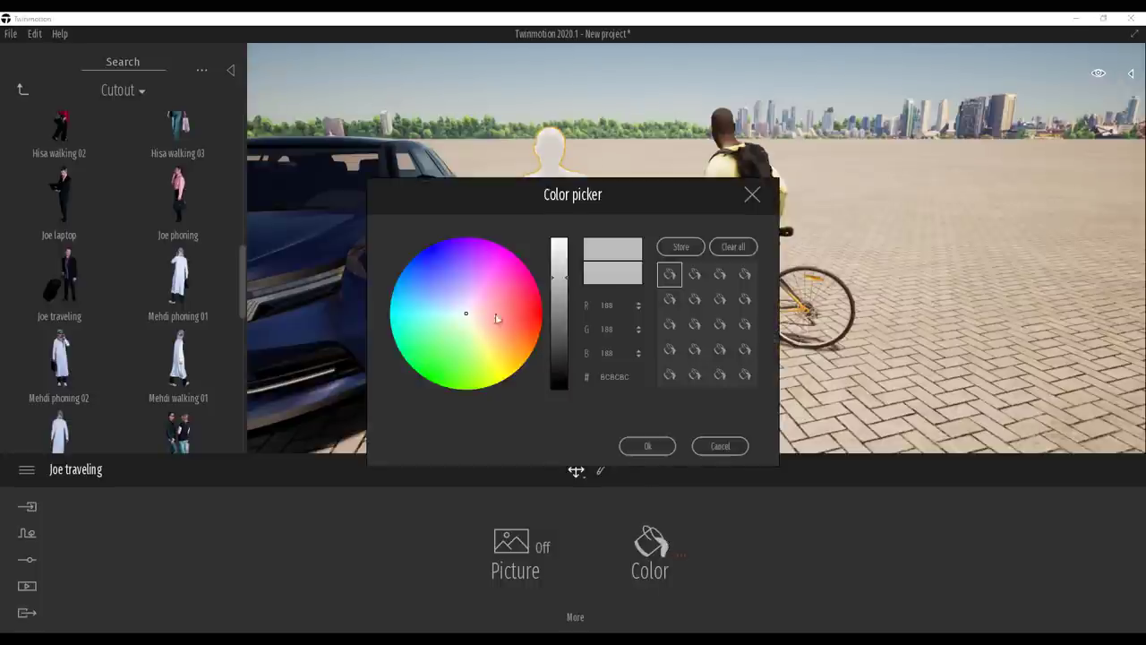
{"action": "left_click_drag", "start_coordinate": [496, 318], "coordinate": [530, 312]}
{"action": "left_click", "coordinate": [651, 446]}
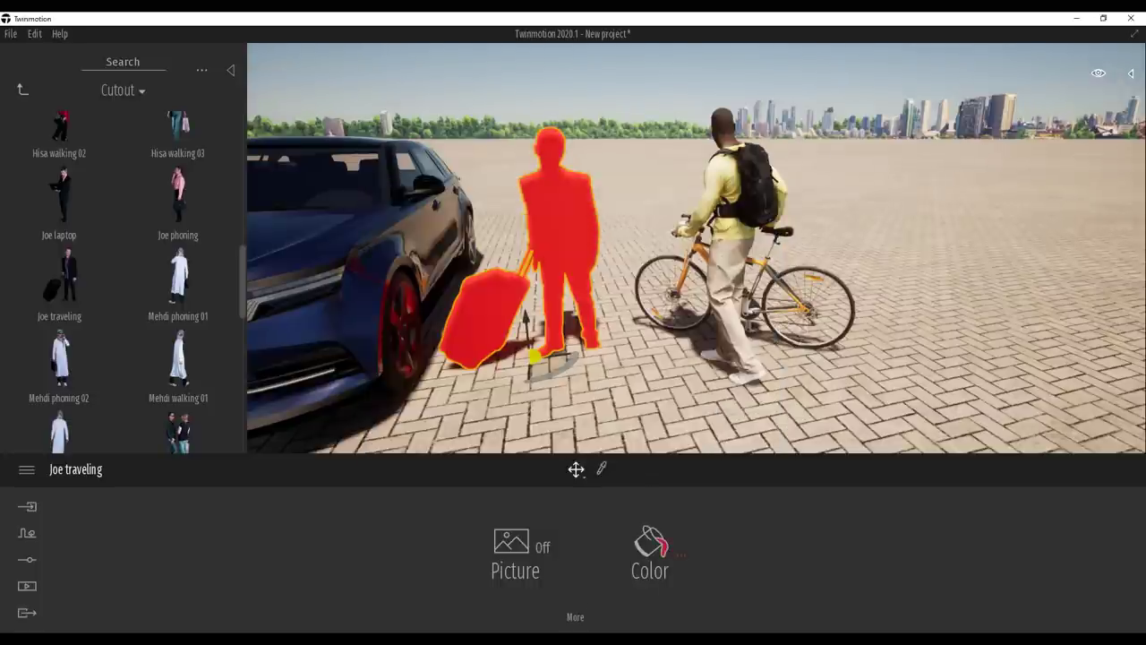
{"action": "left_click", "coordinate": [575, 617]}
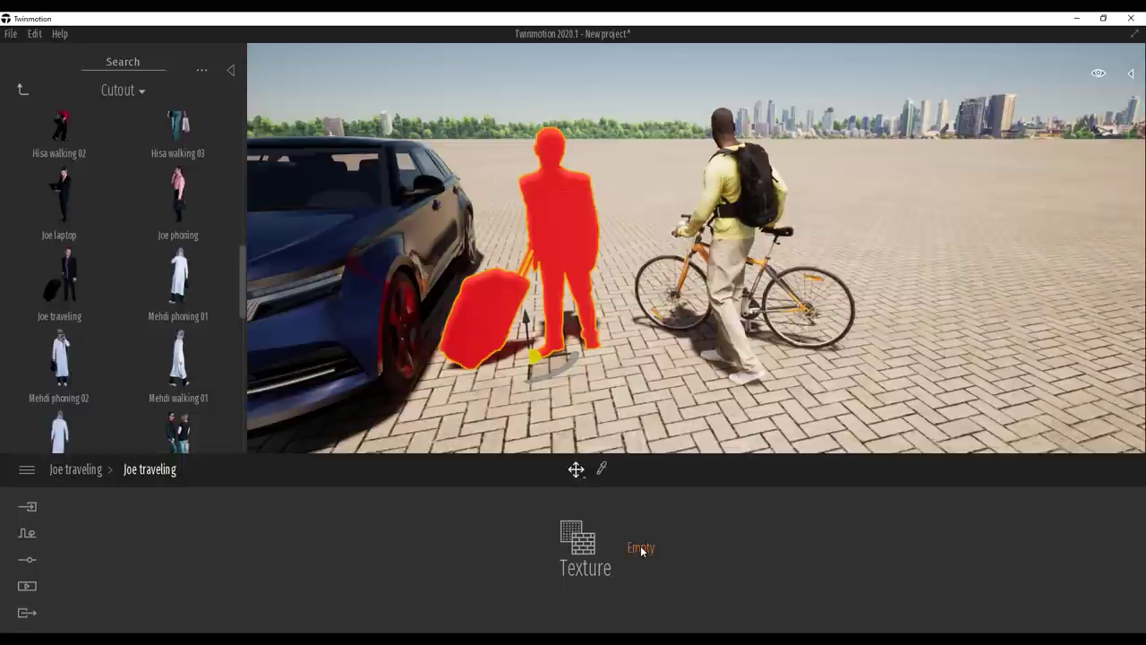
{"action": "left_click", "coordinate": [75, 470]}
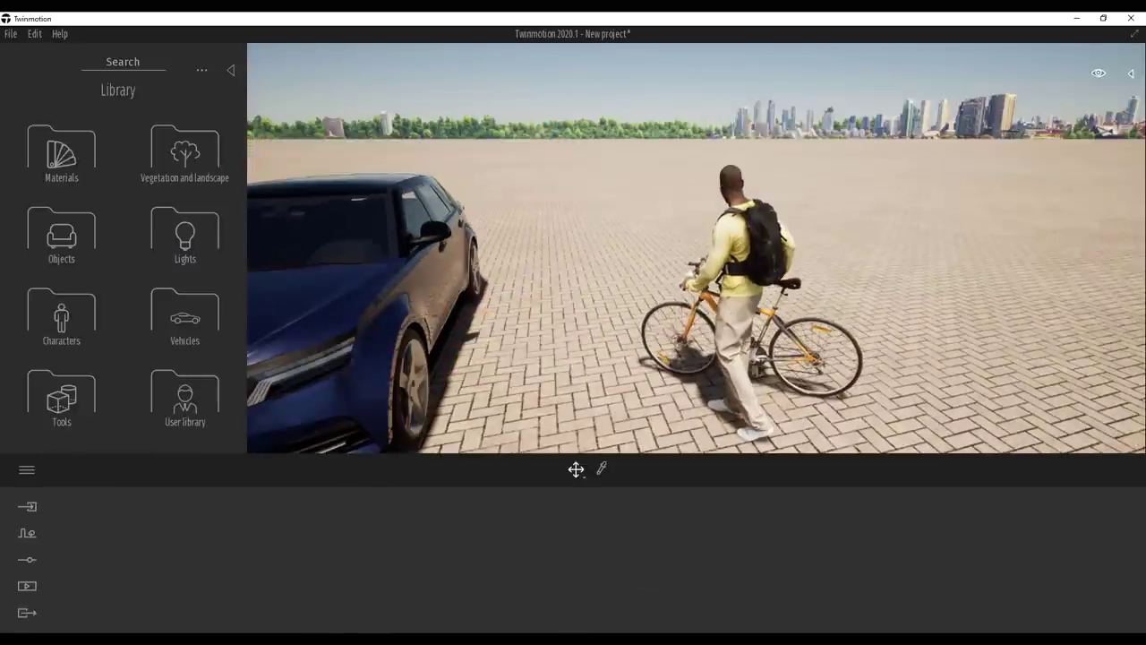
- Delete Morgan with the bicycle and the dark blue car to clear the paving for the vegetation demonstration
{"action": "left_click", "coordinate": [739, 306]}
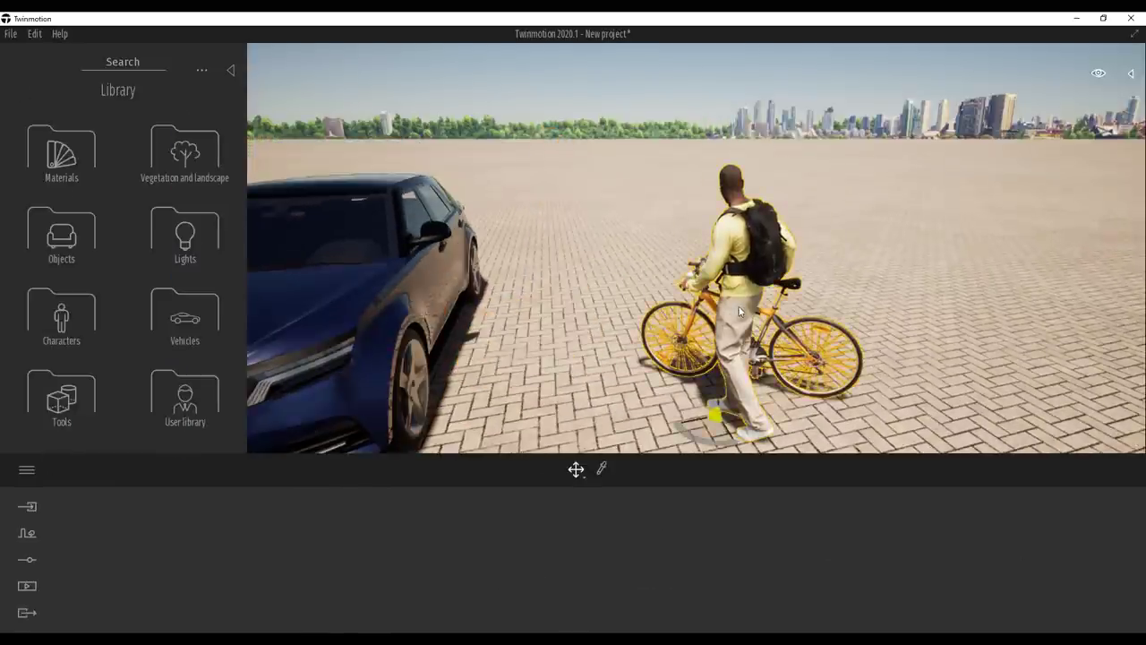
{"action": "middle_click_drag", "start_coordinate": [739, 306], "coordinate": [664, 340]}
{"action": "key", "text": "Delete"}
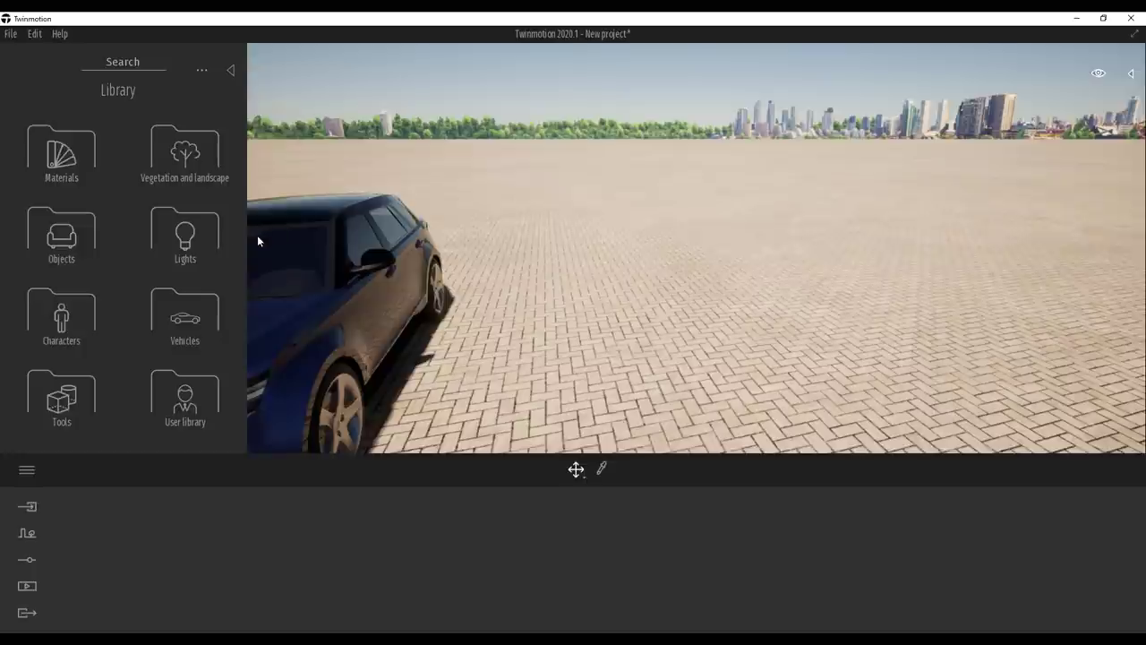
{"action": "left_click", "coordinate": [164, 156]}
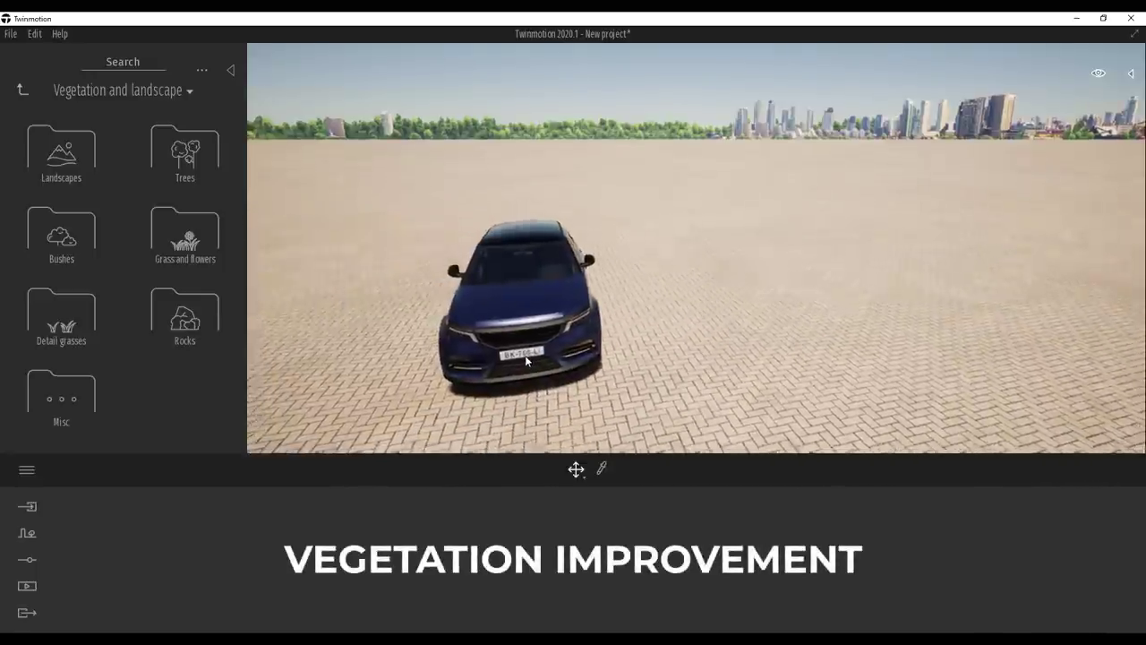
{"action": "left_click", "coordinate": [525, 350]}
{"action": "key", "text": "Delete"}
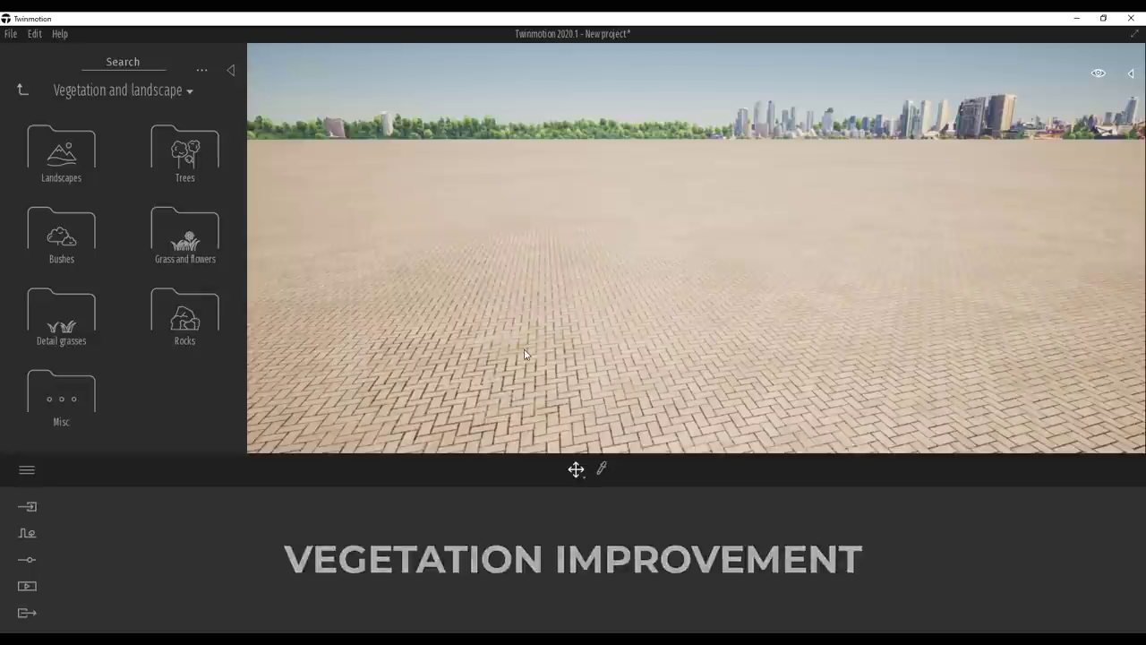
- Place a Horse Chestnut tree on the paving and raise its age to give it a height of 10.2 m
{"action": "left_click", "coordinate": [188, 168]}
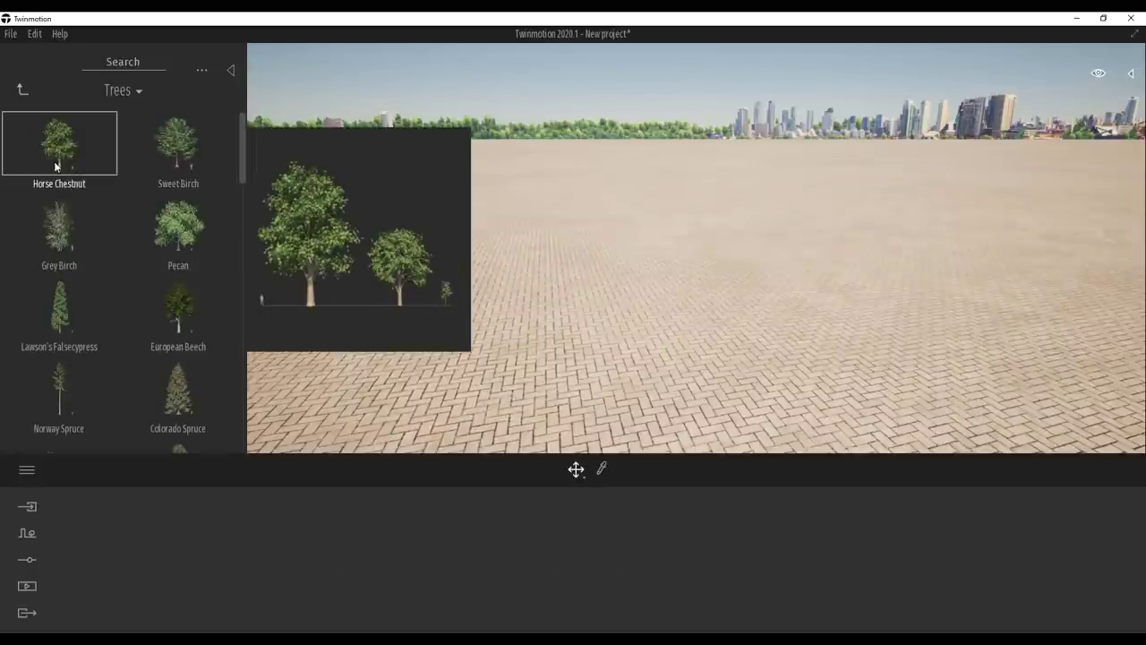
{"action": "left_click_drag", "start_coordinate": [203, 213], "coordinate": [619, 378]}
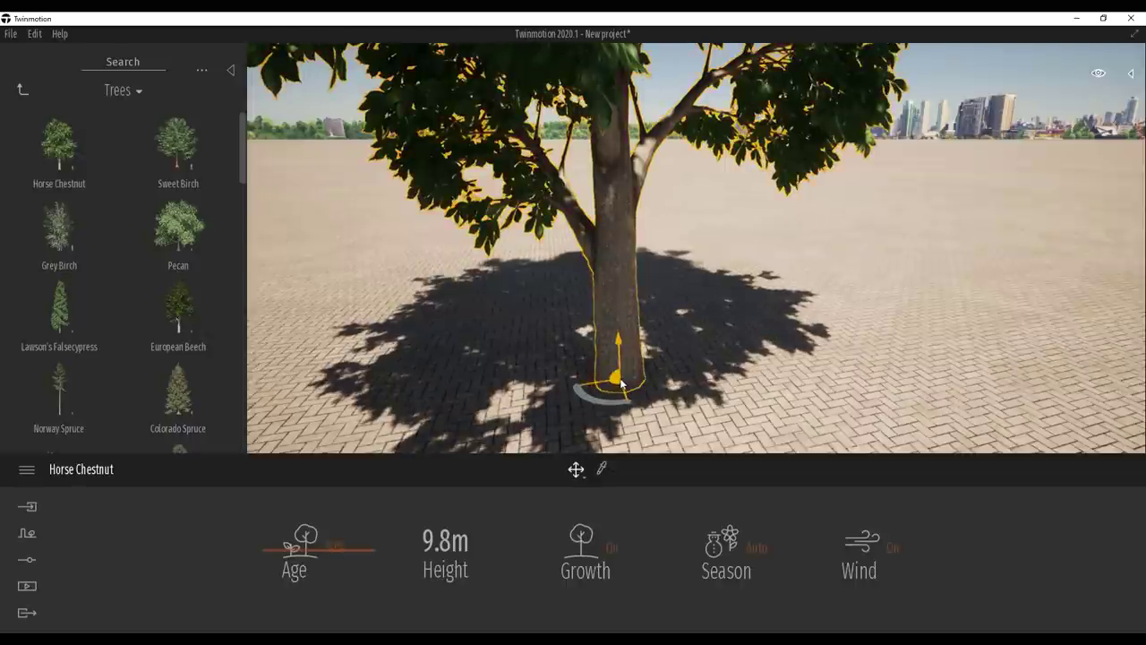
{"action": "scroll", "coordinate": [623, 287], "scroll_direction": "down", "scroll_amount": 3}
{"action": "middle_click_drag", "start_coordinate": [624, 287], "coordinate": [541, 370]}
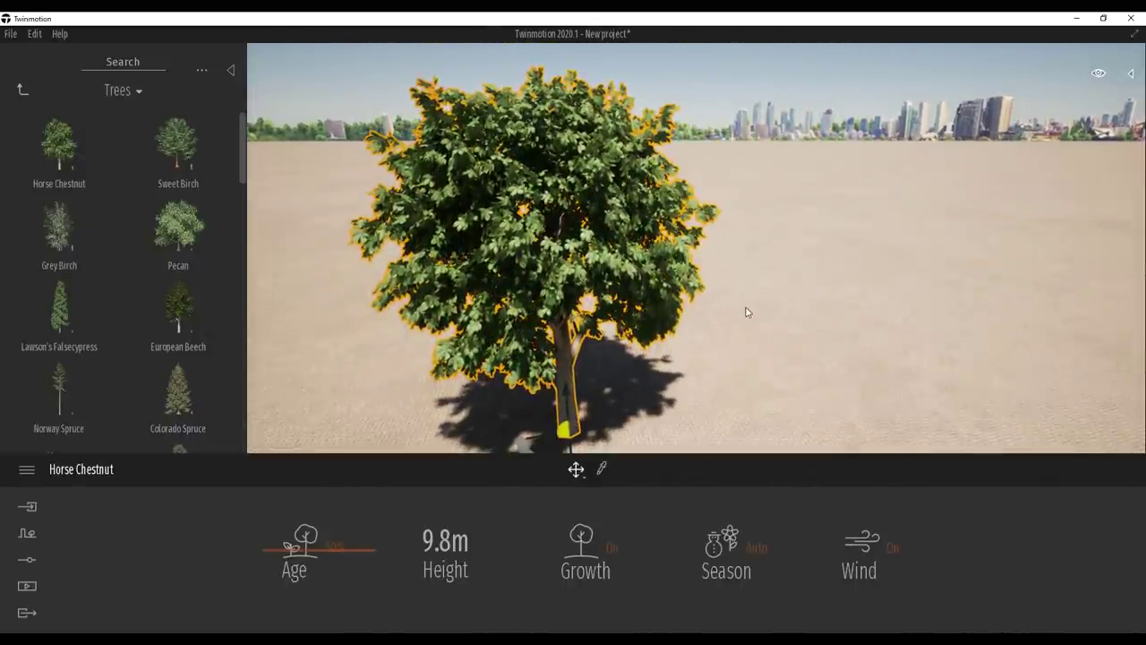
{"action": "middle_click_drag", "start_coordinate": [748, 312], "coordinate": [720, 300]}
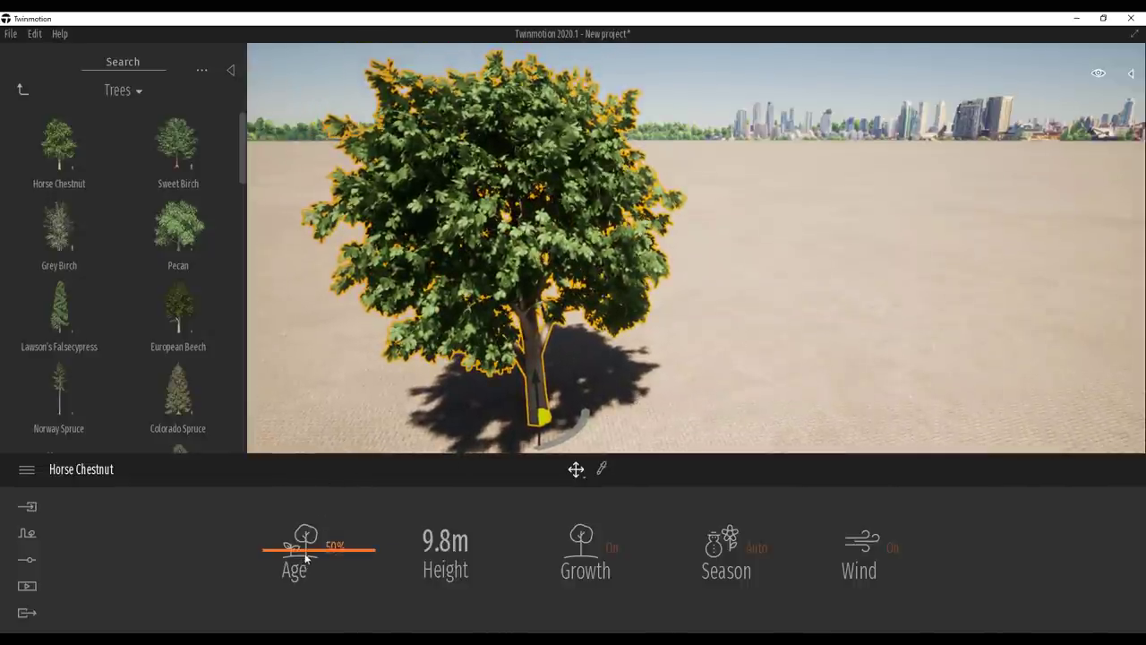
{"action": "mouse_move", "coordinate": [305, 549]}
{"action": "left_mouse_down"}
{"action": "mouse_move", "coordinate": [310, 591]}
{"action": "mouse_move", "coordinate": [308, 543]}
{"action": "left_mouse_up"}
{"action": "scroll", "coordinate": [461, 267], "scroll_direction": "up", "scroll_amount": 8}
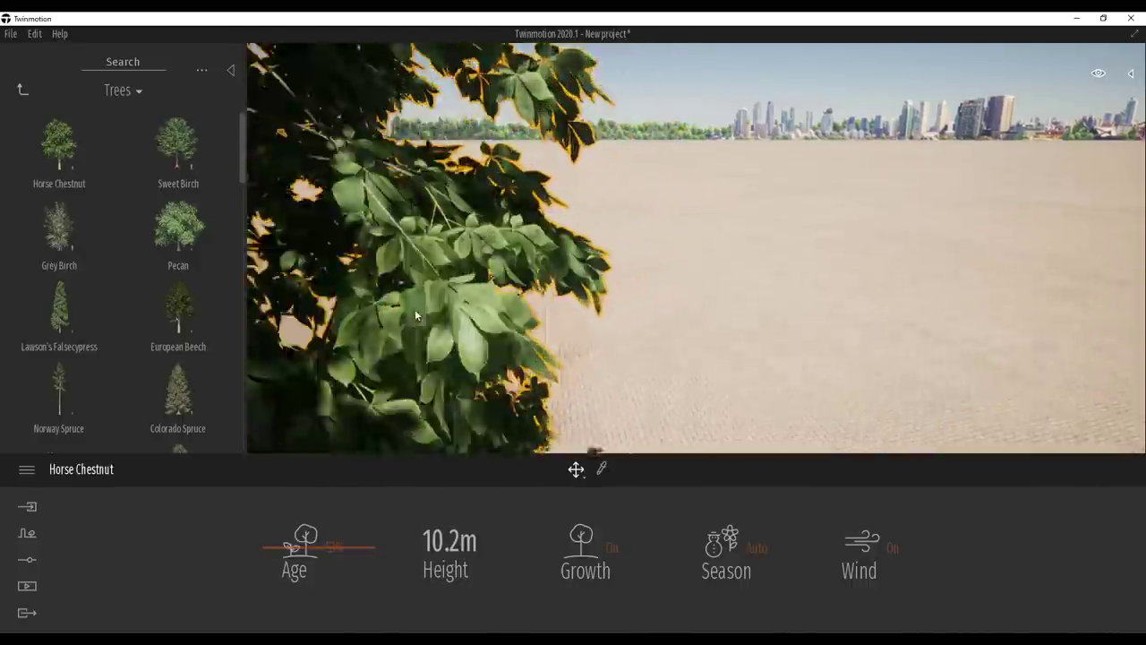
- Show both Twinmotion versions side by side and delete the Suv 01 from the previous version's scene
{"action": "left_click", "coordinate": [1103, 18]}
{"action": "left_click_drag", "start_coordinate": [517, 310], "coordinate": [754, 145]}
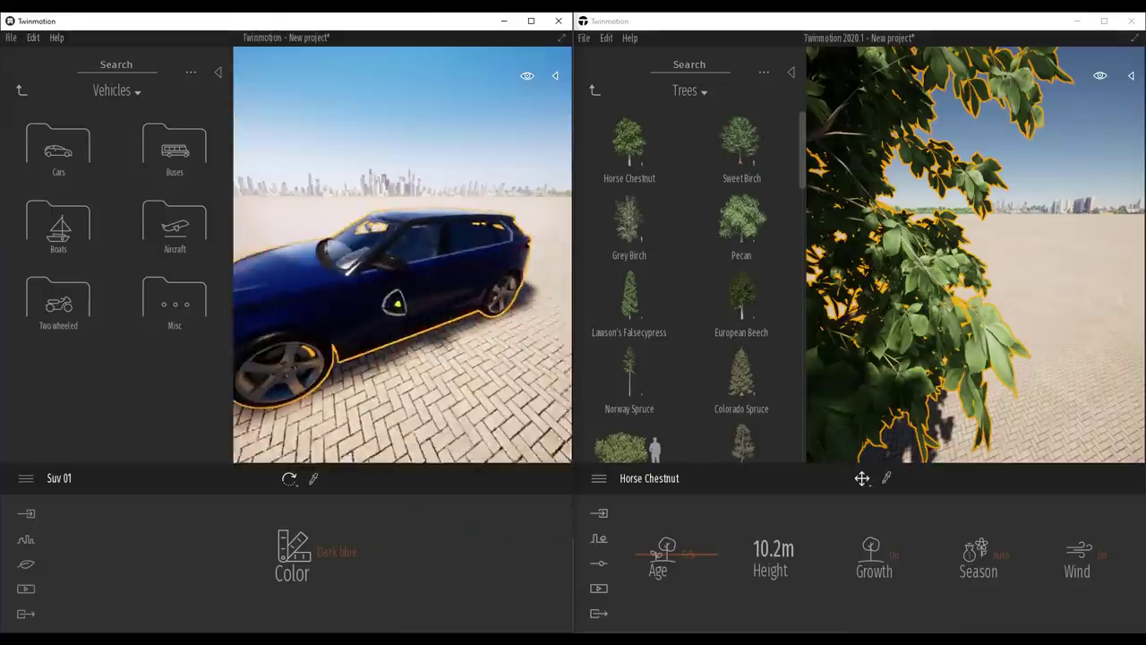
{"action": "scroll", "coordinate": [421, 319], "scroll_direction": "down", "scroll_amount": 5}
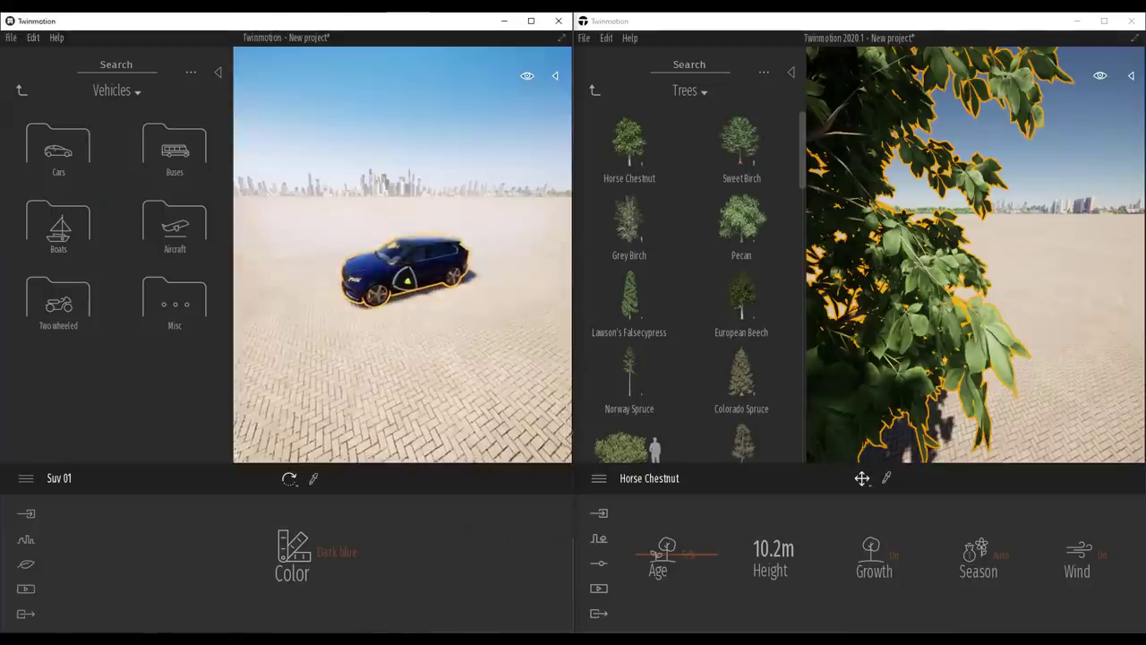
{"action": "left_click", "coordinate": [408, 283]}
{"action": "key", "text": "Delete"}
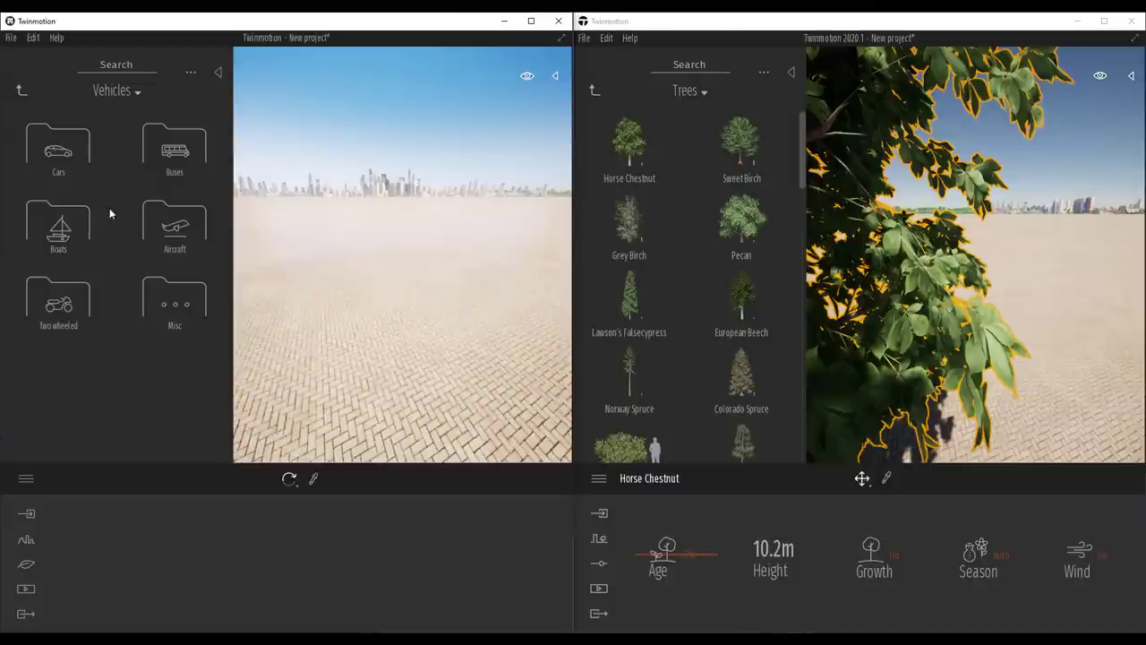
- Place a Blackgum 1 tree from the vegetation library on the paving in the previous version
{"action": "left_click", "coordinate": [21, 90]}
{"action": "left_click", "coordinate": [190, 153]}
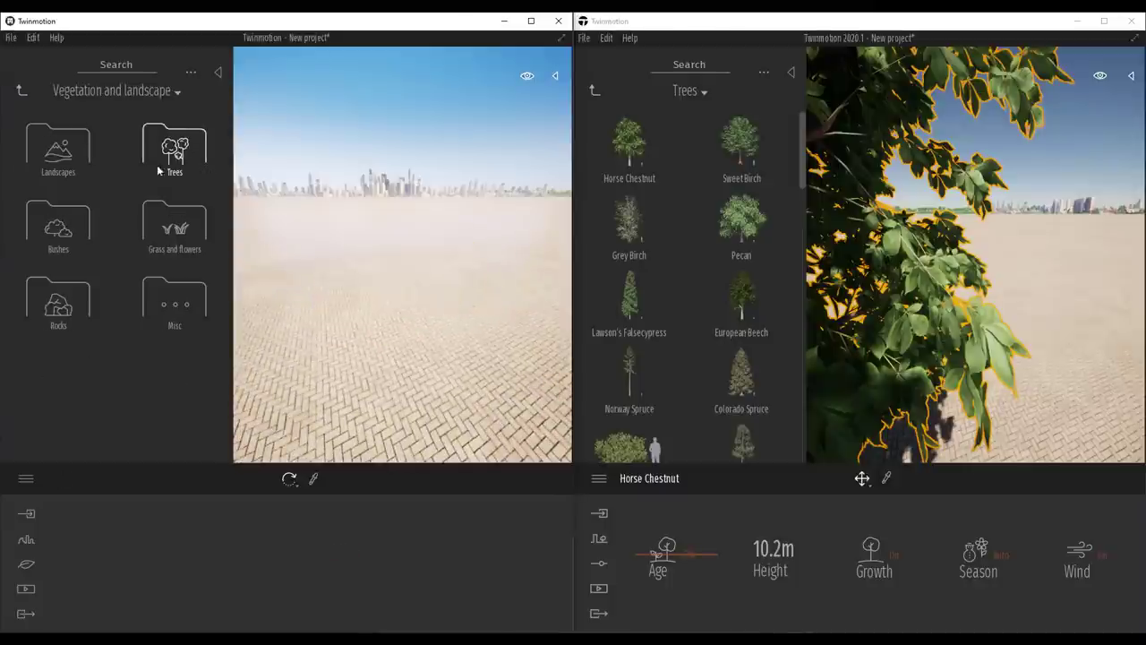
{"action": "left_click", "coordinate": [161, 152]}
{"action": "left_click_drag", "start_coordinate": [50, 162], "coordinate": [410, 380]}
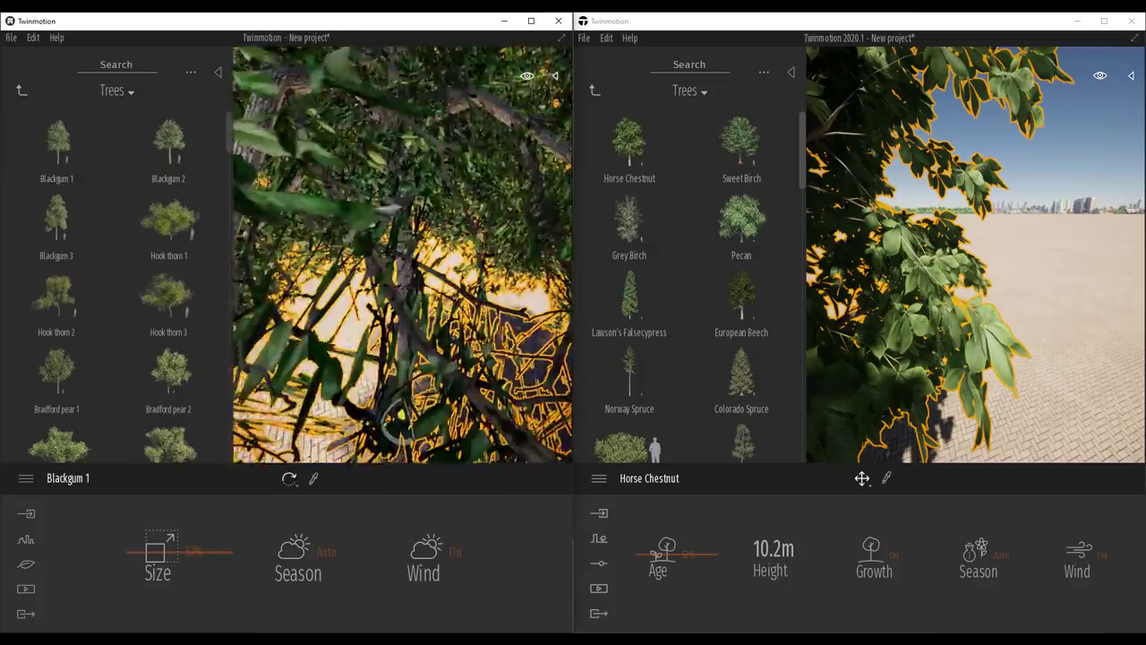
{"action": "scroll", "coordinate": [447, 210], "scroll_direction": "up", "scroll_amount": 4}
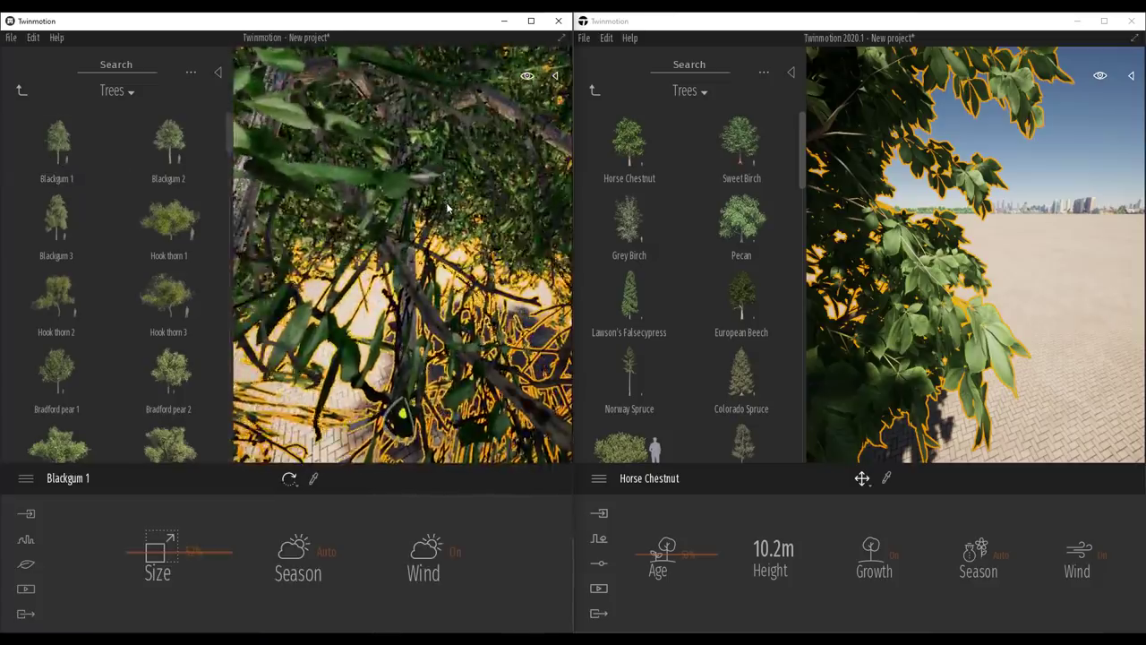
- Hide the library in Twinmotion 2020.1 and examine the Horse Chestnut's leaves up close against the Blackgum 1 foliage
{"action": "left_click", "coordinate": [976, 295]}
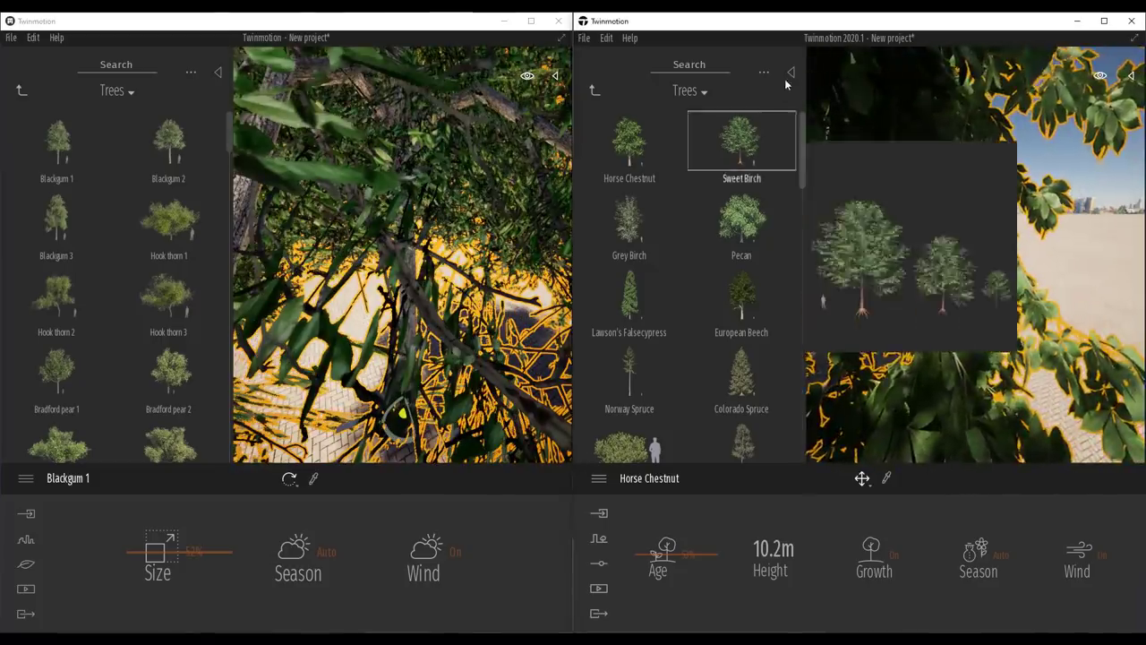
{"action": "left_click", "coordinate": [791, 72]}
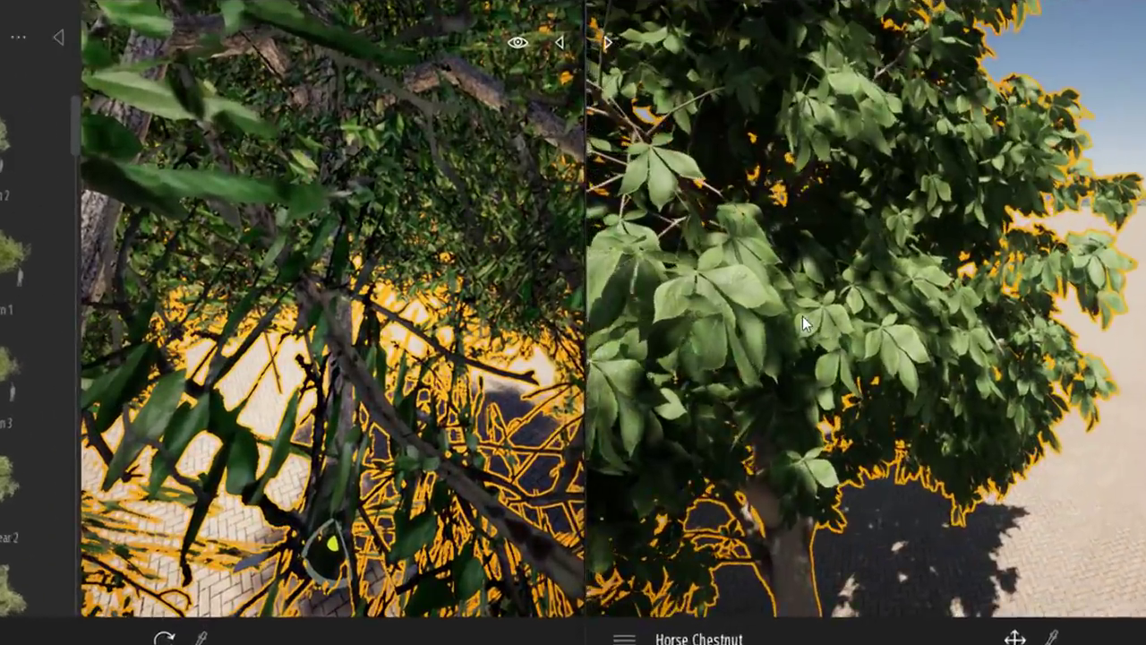
{"action": "scroll", "coordinate": [803, 323], "scroll_direction": "up", "scroll_amount": 7}
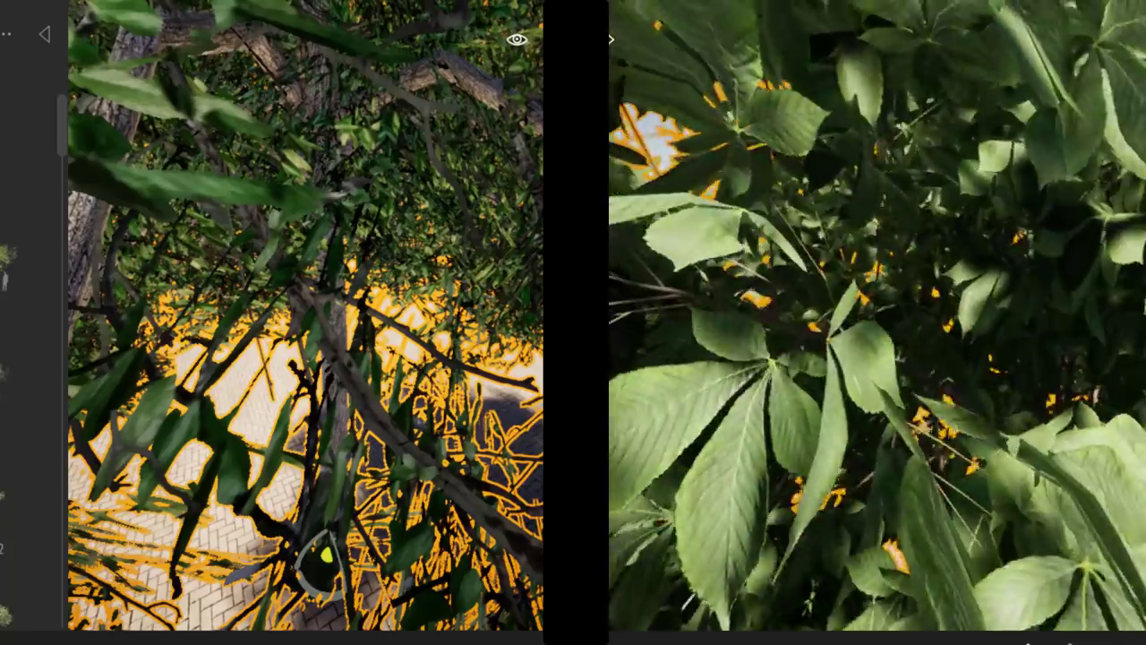
{"action": "mouse_move", "coordinate": [757, 358]}
{"action": "middle_mouse_down"}
{"action": "mouse_move", "coordinate": [806, 528]}
{"action": "mouse_move", "coordinate": [757, 359]}
{"action": "middle_mouse_up"}
{"action": "scroll", "coordinate": [756, 359], "scroll_direction": "down", "scroll_amount": 5}
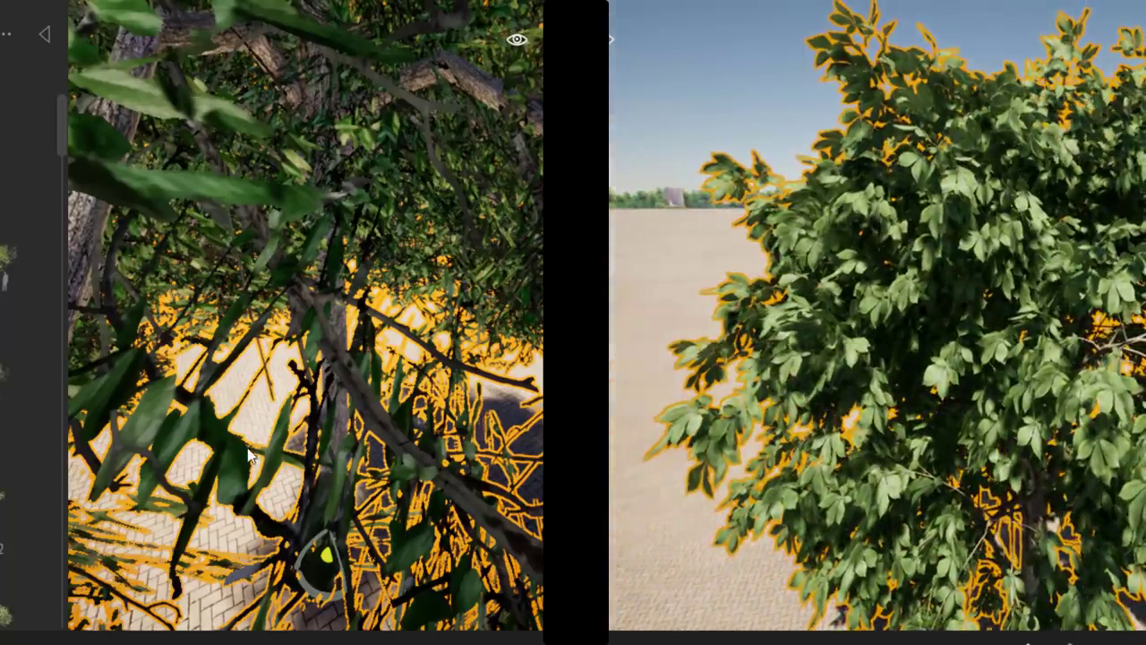
- Show the whole Blackgum 1 and raise the Horse Chestnut's age in Twinmotion 2020.1 to a height of 16.3 m
{"action": "scroll", "coordinate": [340, 443], "scroll_direction": "down", "scroll_amount": 8}
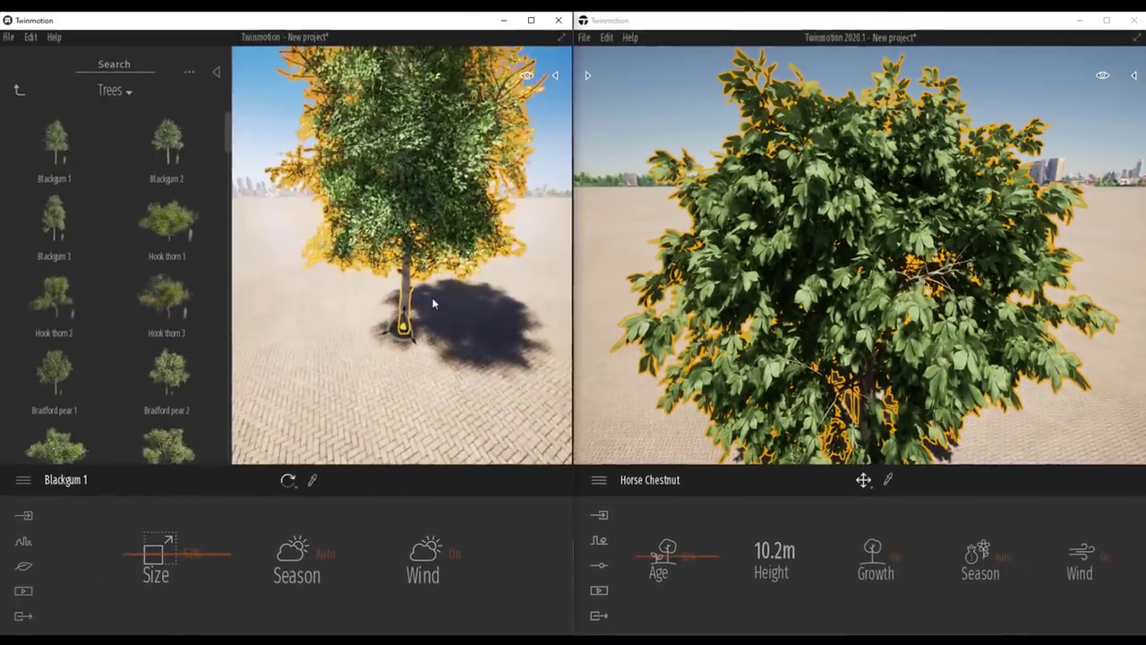
{"action": "middle_click_drag", "start_coordinate": [434, 303], "coordinate": [461, 319]}
{"action": "left_click_drag", "start_coordinate": [678, 559], "coordinate": [665, 524]}
{"action": "scroll", "coordinate": [910, 350], "scroll_direction": "down", "scroll_amount": 5}
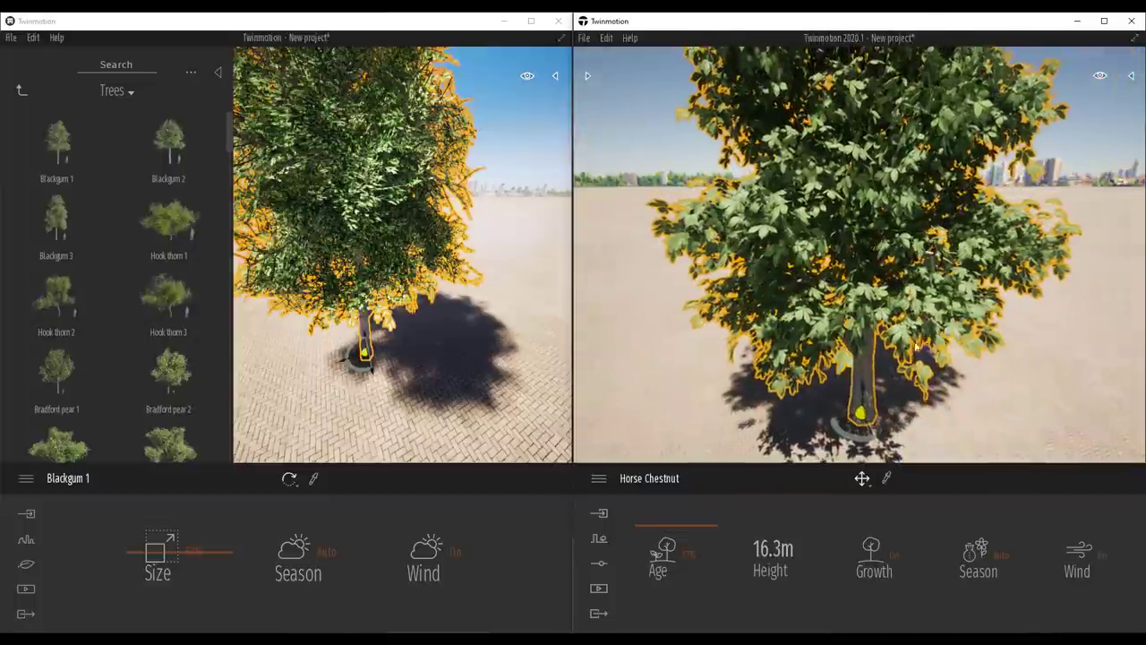
- Show Twinmotion 2020.1 full screen and place a Lawson's Falsecypress from the tree library beside the Horse Chestnut
{"action": "scroll", "coordinate": [909, 351], "scroll_direction": "down", "scroll_amount": 3}
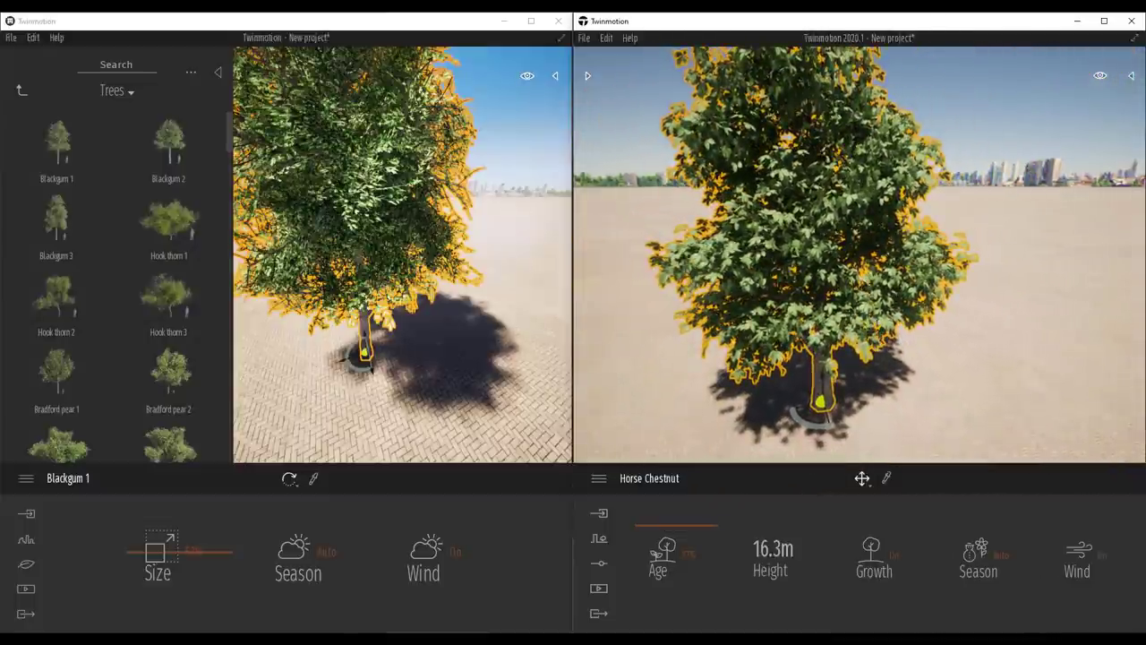
{"action": "middle_click_drag", "start_coordinate": [852, 317], "coordinate": [858, 363]}
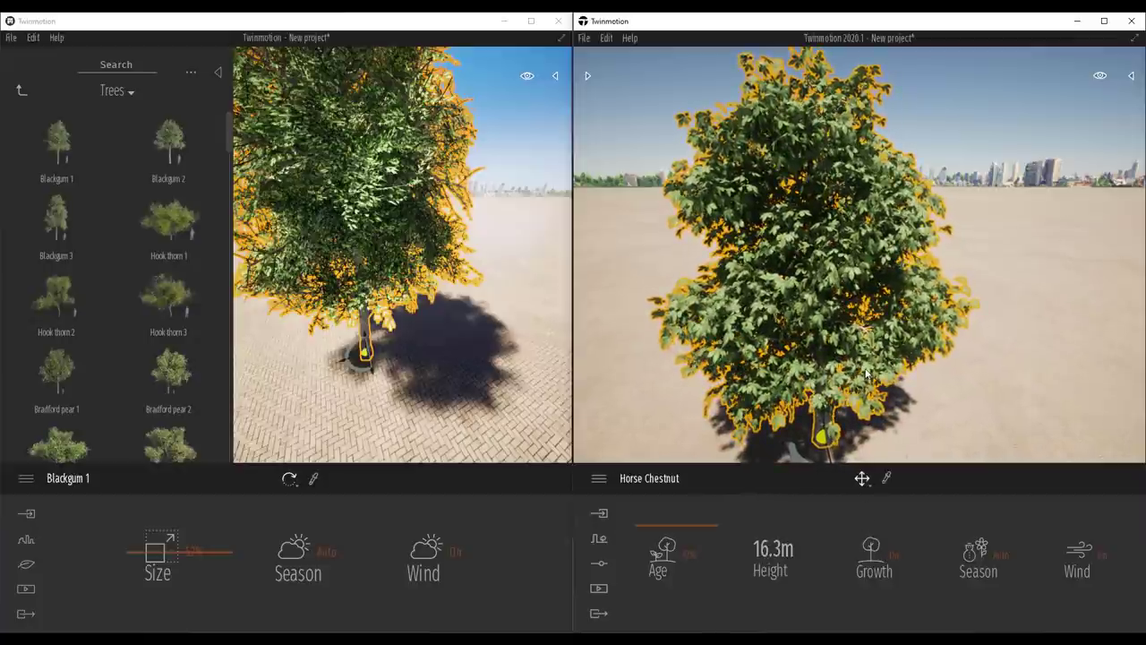
{"action": "middle_click_drag", "start_coordinate": [808, 336], "coordinate": [773, 327]}
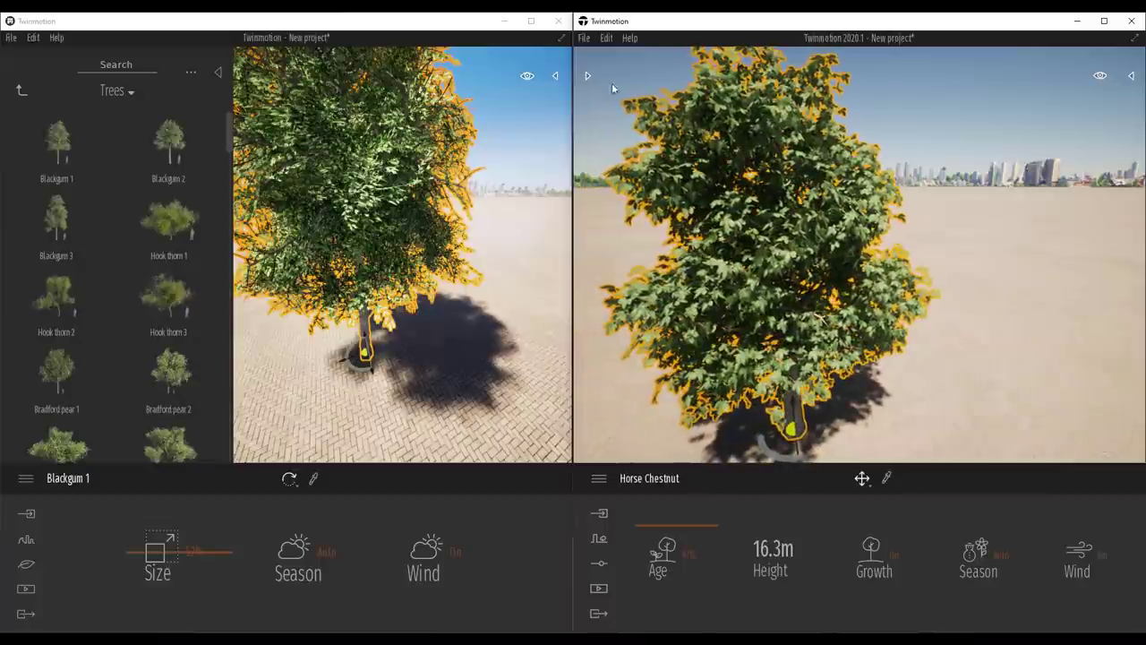
{"action": "left_click", "coordinate": [219, 71]}
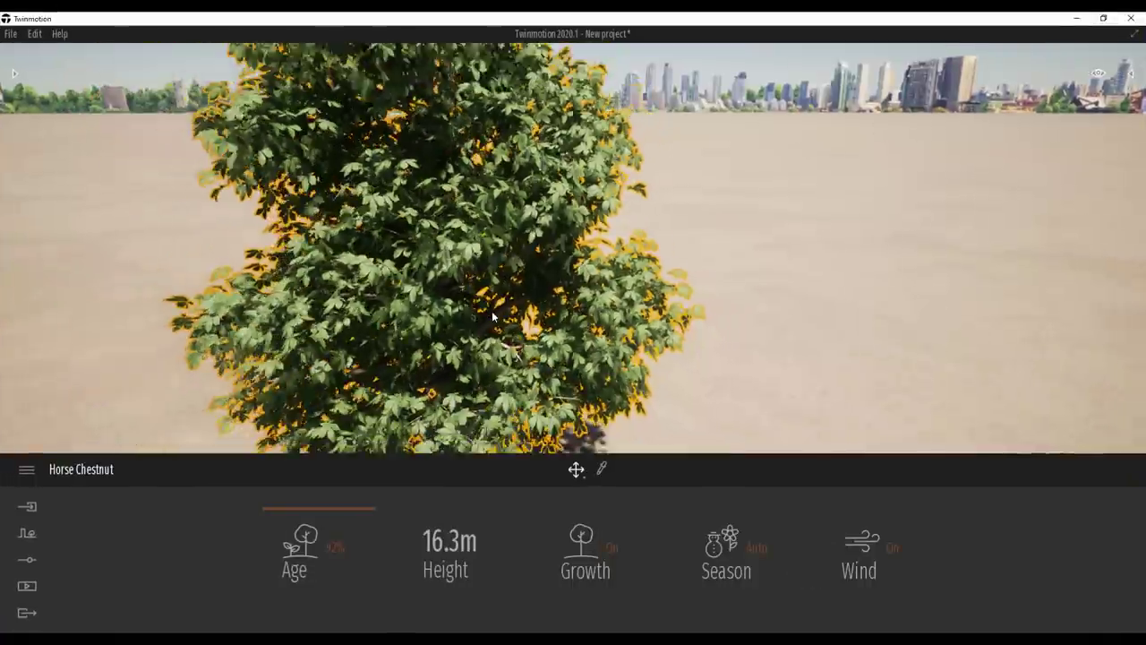
{"action": "scroll", "coordinate": [493, 316], "scroll_direction": "down", "scroll_amount": 6}
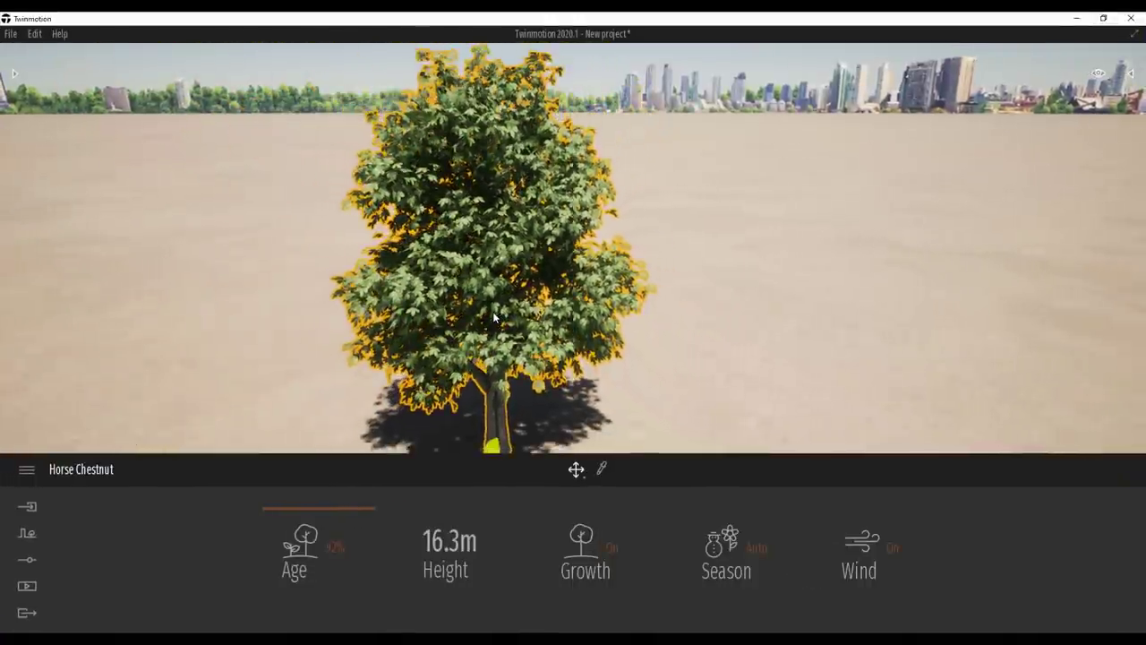
{"action": "left_click", "coordinate": [612, 548]}
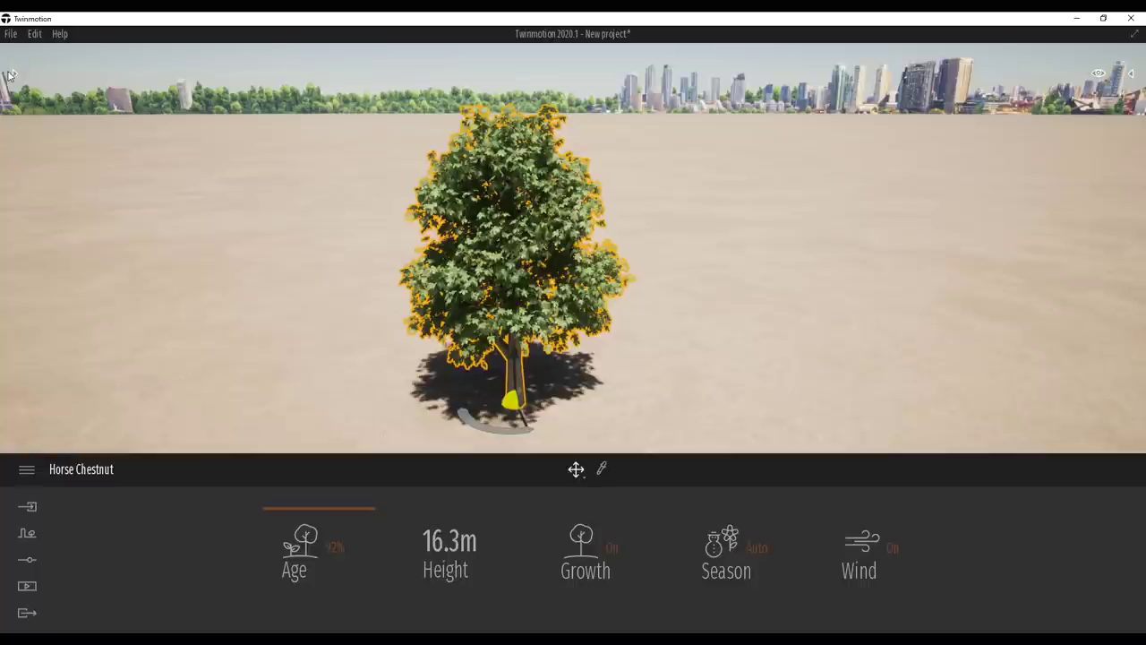
{"action": "left_click", "coordinate": [10, 77]}
{"action": "mouse_move", "coordinate": [139, 367]}
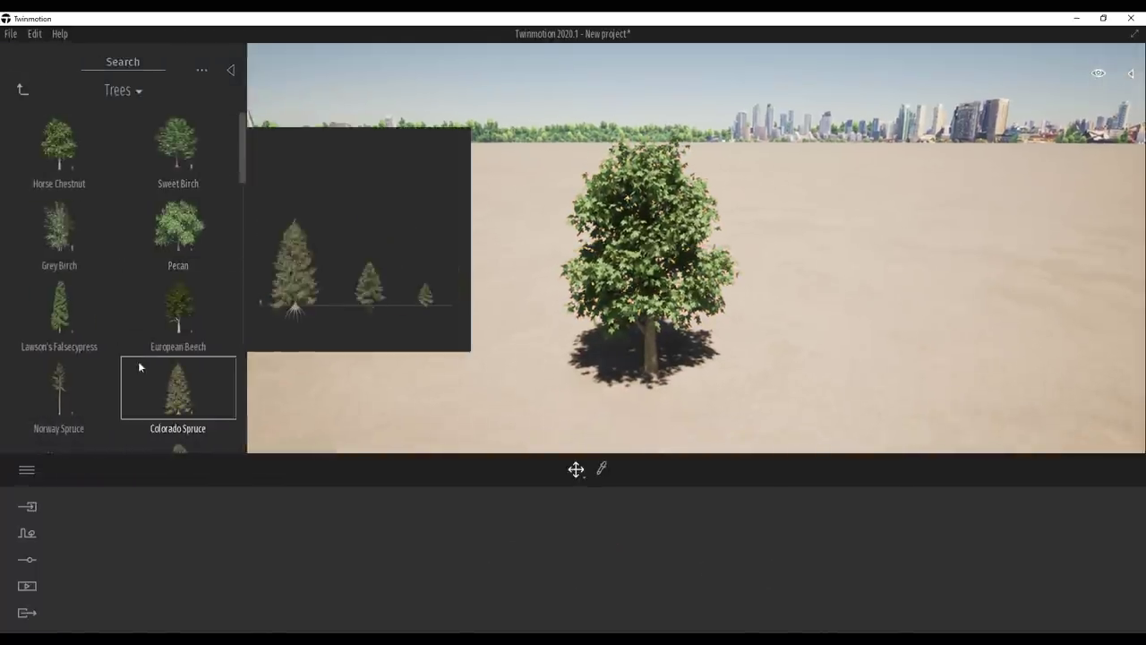
{"action": "left_click_drag", "start_coordinate": [69, 333], "coordinate": [776, 397]}
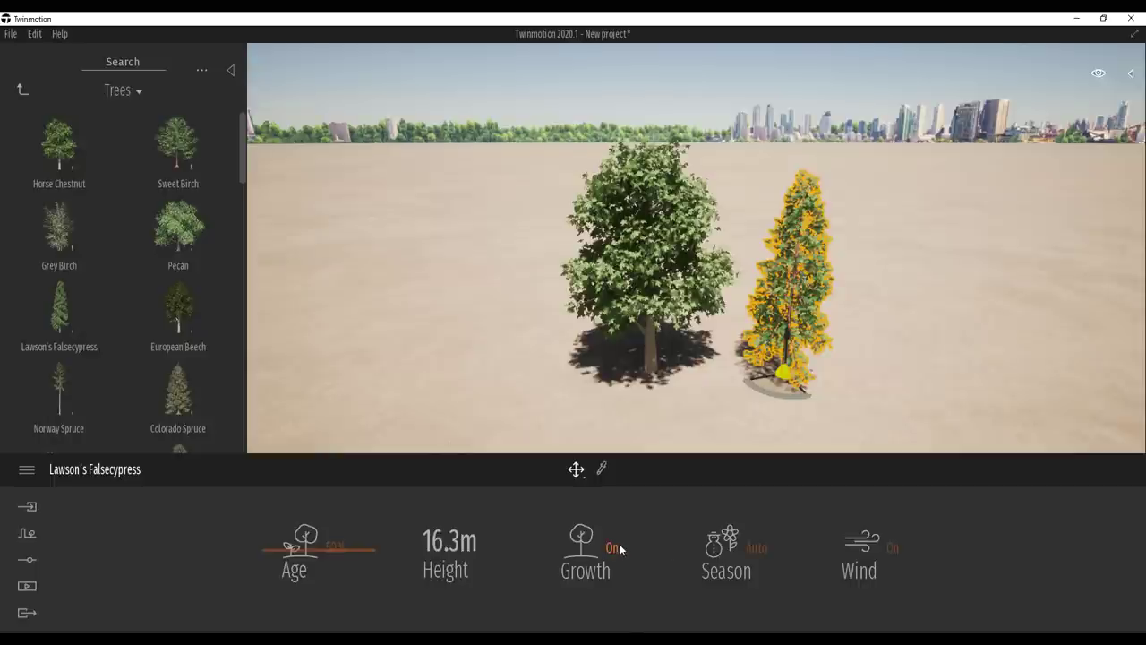
- Set the Horse Chestnut's age to 100% and, with Growth off, the Lawson's Falsecypress's age to 73%
{"action": "left_click", "coordinate": [662, 260]}
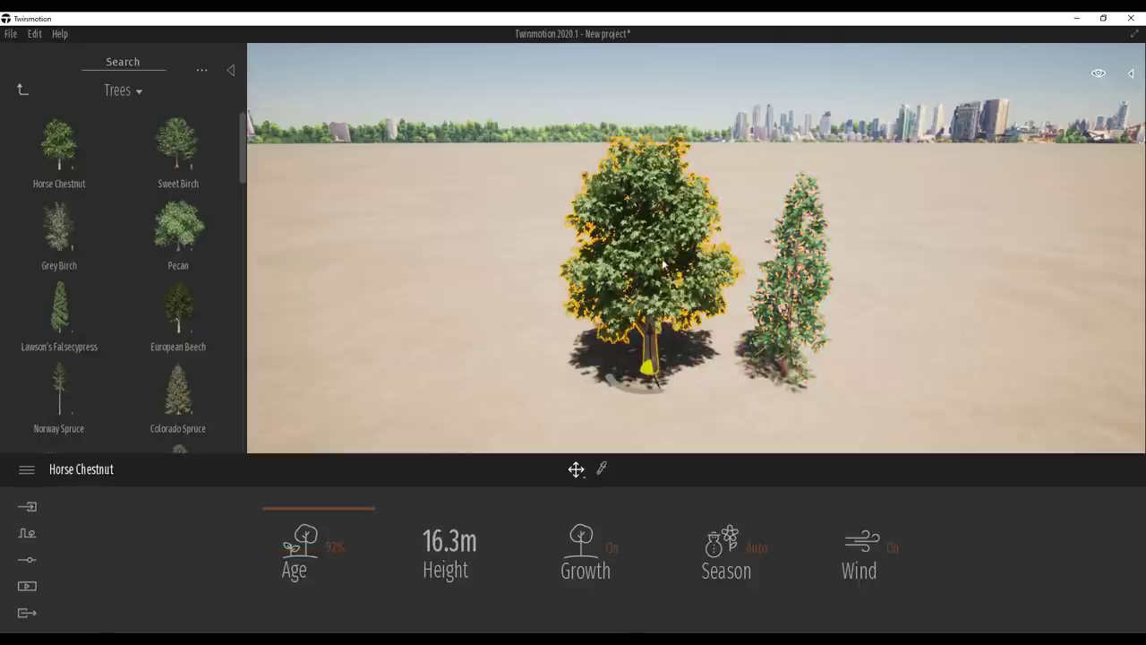
{"action": "left_click_drag", "start_coordinate": [309, 518], "coordinate": [355, 412]}
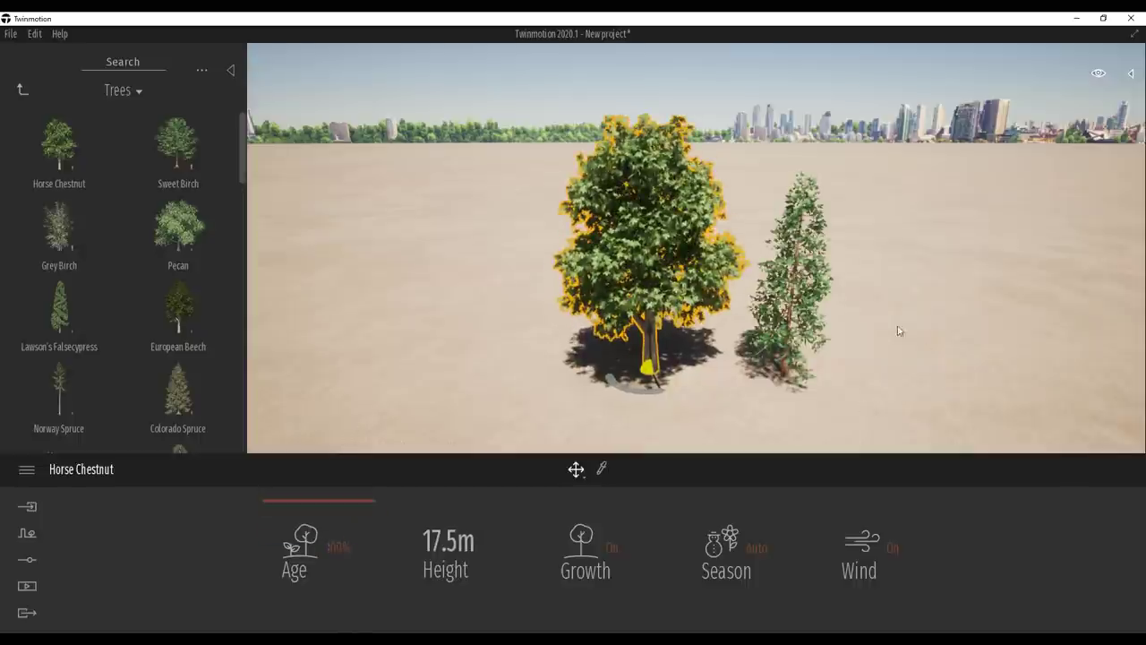
{"action": "left_click", "coordinate": [792, 286]}
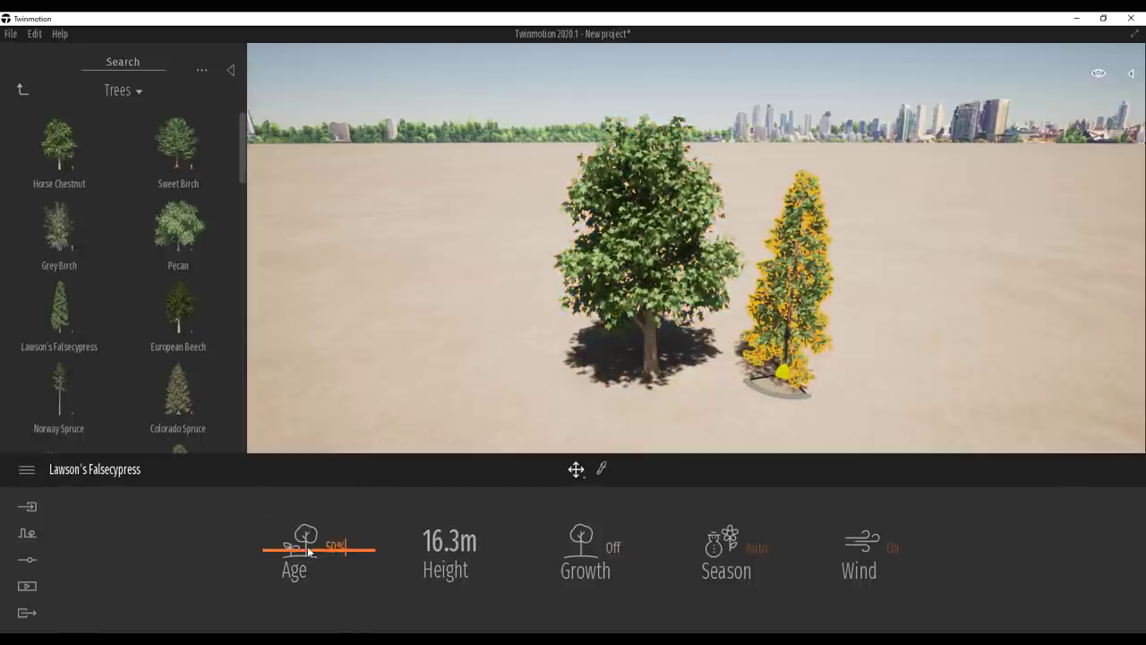
{"action": "left_click_drag", "start_coordinate": [313, 550], "coordinate": [362, 544]}
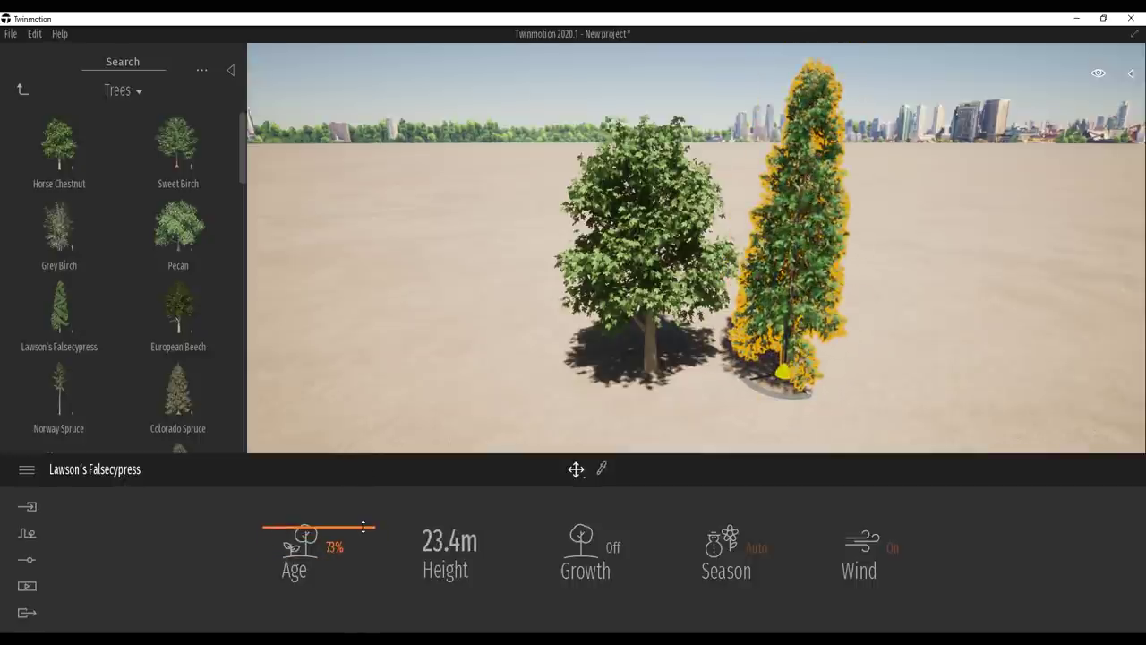
- In the scene's weather settings, set Growth to 0.49 and shift the season from summer to autumn
{"action": "left_click", "coordinate": [28, 535]}
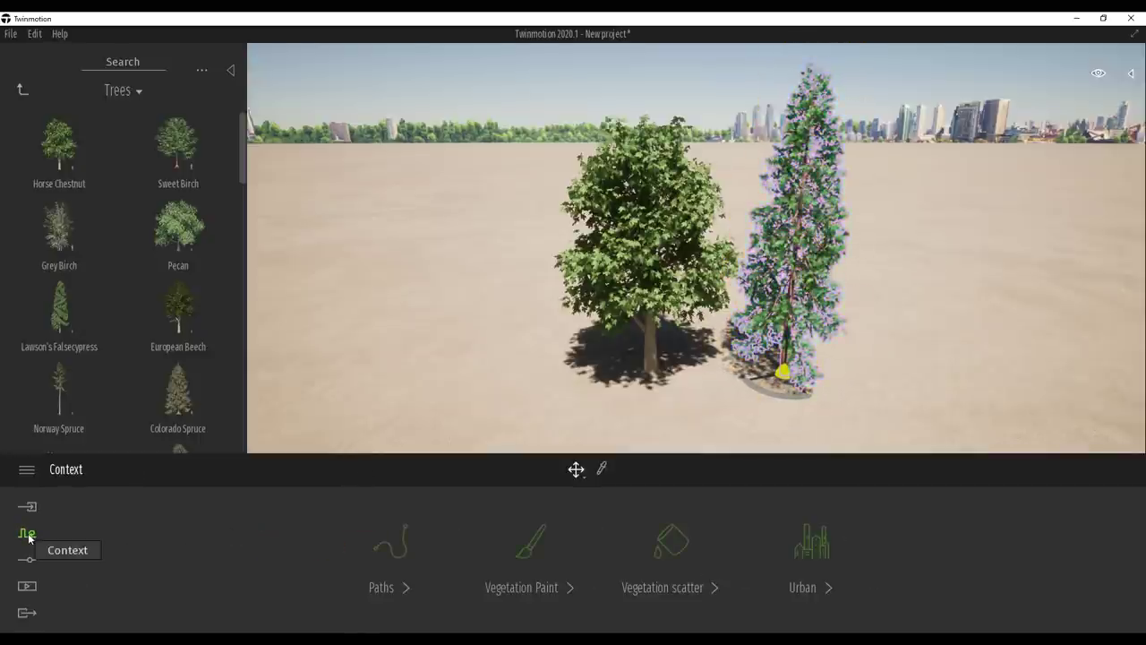
{"action": "left_click", "coordinate": [41, 569]}
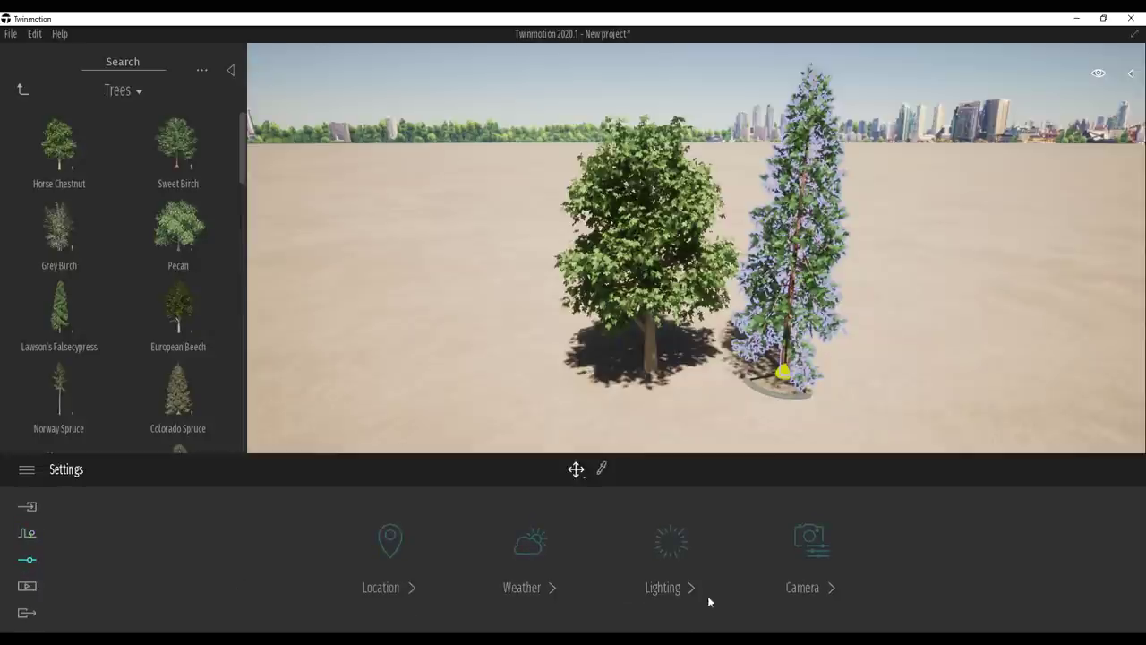
{"action": "left_click", "coordinate": [532, 541]}
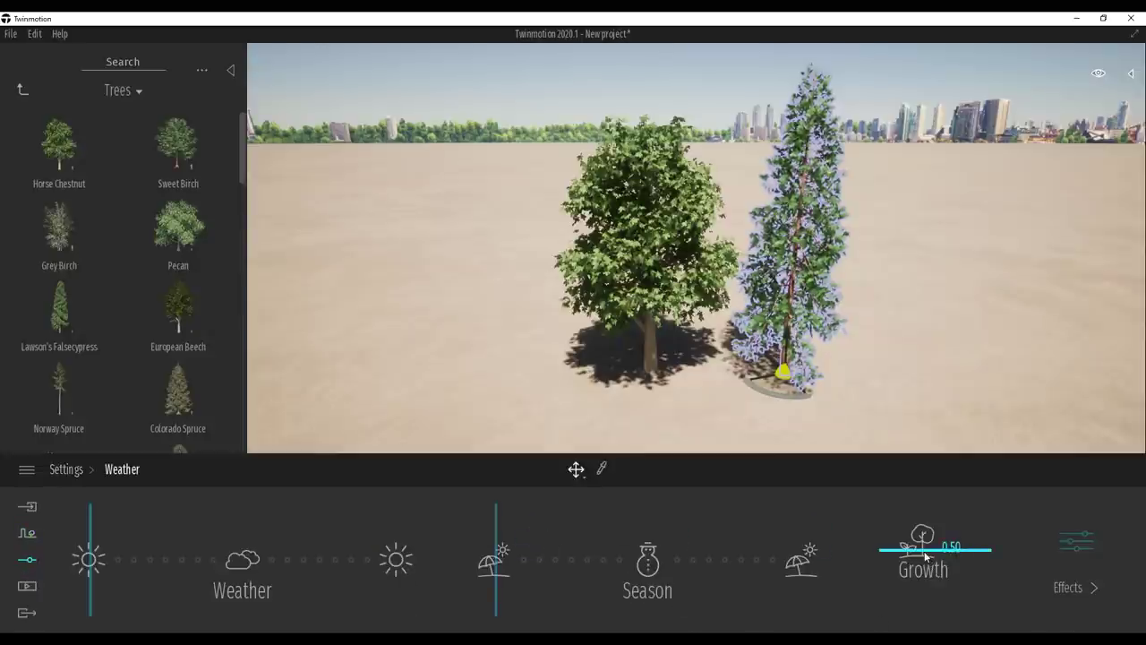
{"action": "mouse_move", "coordinate": [925, 555]}
{"action": "left_mouse_down"}
{"action": "mouse_move", "coordinate": [927, 580]}
{"action": "mouse_move", "coordinate": [930, 530]}
{"action": "mouse_move", "coordinate": [937, 587]}
{"action": "mouse_move", "coordinate": [915, 543]}
{"action": "mouse_move", "coordinate": [935, 597]}
{"action": "mouse_move", "coordinate": [922, 538]}
{"action": "left_mouse_up"}
{"action": "left_click_drag", "start_coordinate": [584, 574], "coordinate": [625, 584]}
{"action": "left_click_drag", "start_coordinate": [589, 581], "coordinate": [560, 588]}
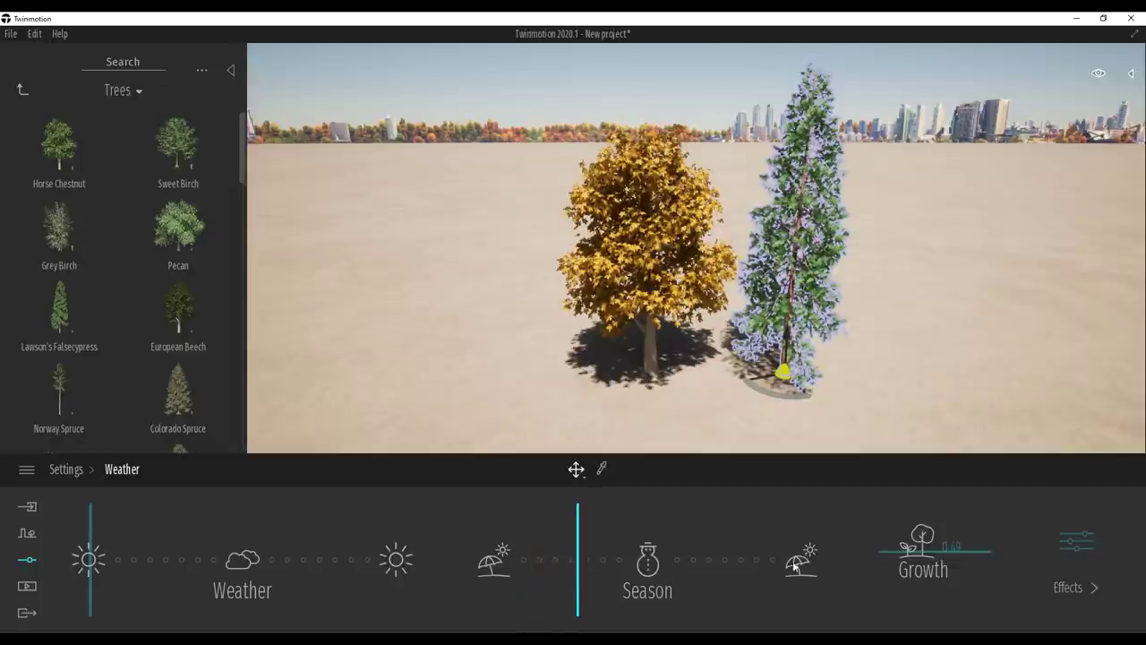
- Change the season to snowy winter and the weather to overcast
{"action": "left_click_drag", "start_coordinate": [105, 578], "coordinate": [157, 592]}
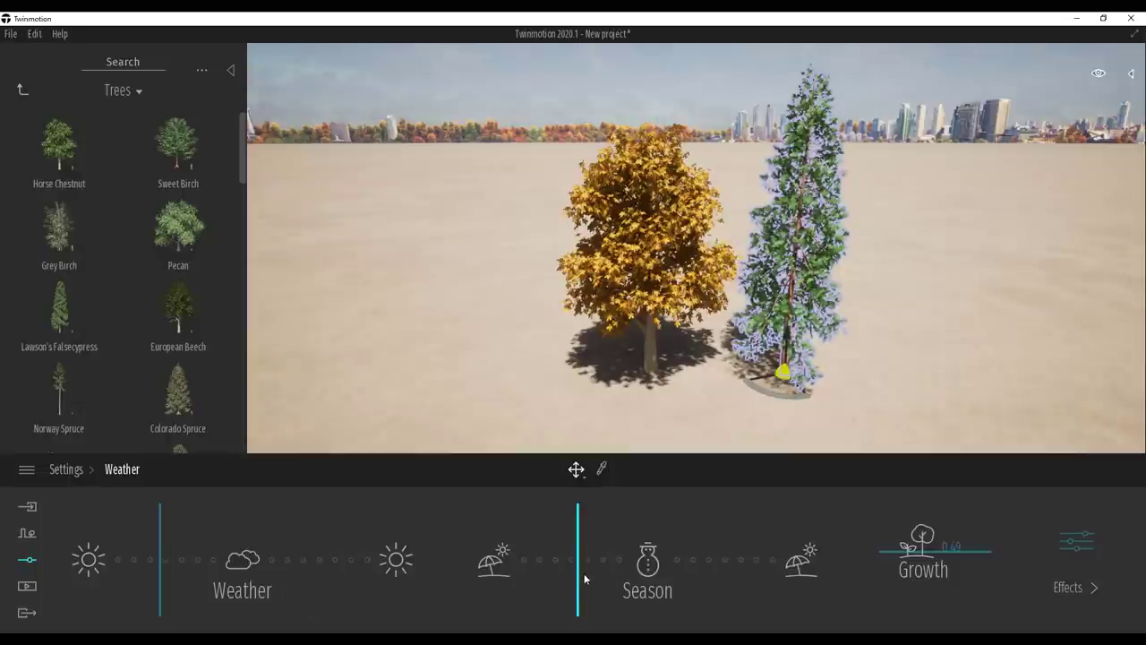
{"action": "left_click_drag", "start_coordinate": [580, 577], "coordinate": [632, 591]}
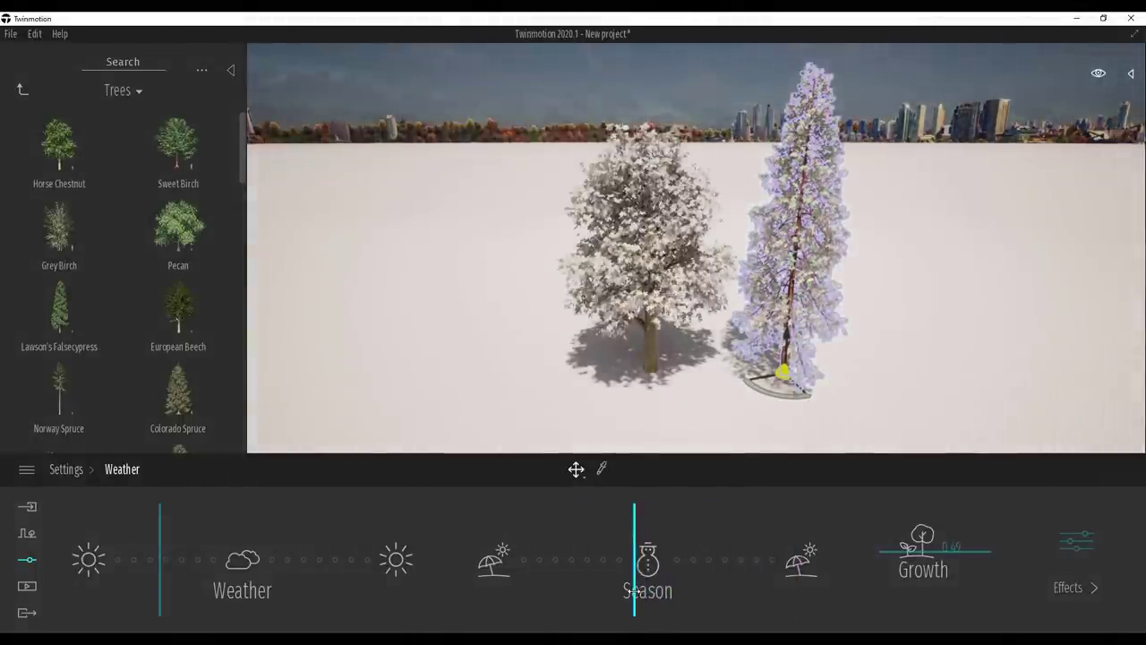
{"action": "left_click_drag", "start_coordinate": [166, 588], "coordinate": [257, 578]}
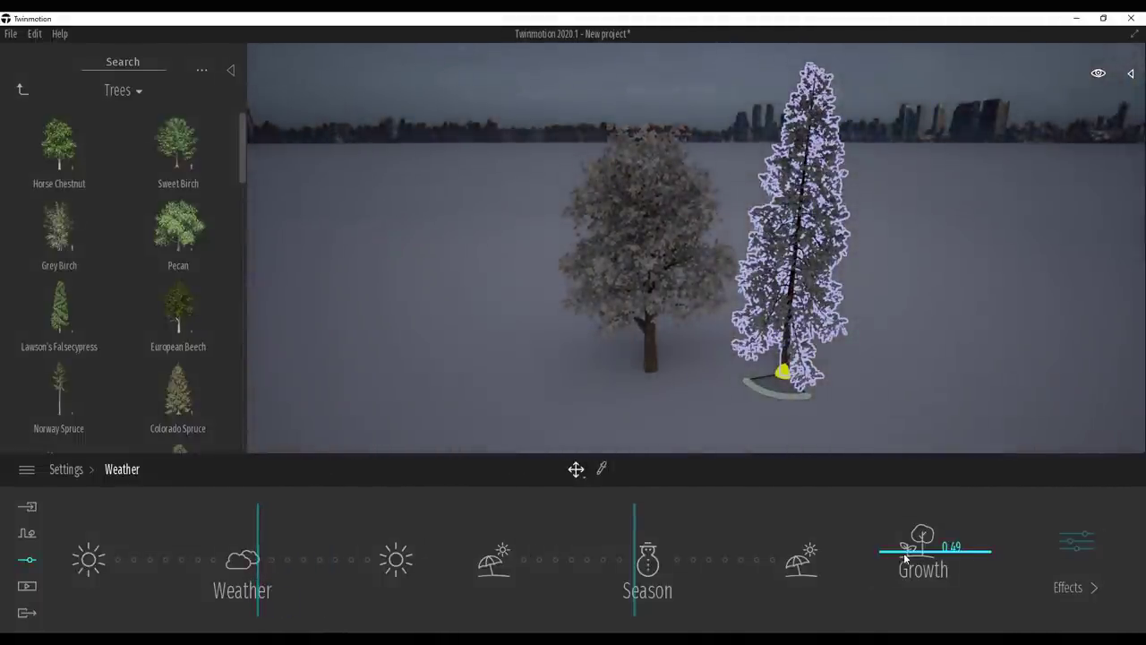
- Lower the scene's global Growth to 0.13 and turn Growth on for the Lawson's Falsecypress
{"action": "left_click_drag", "start_coordinate": [903, 553], "coordinate": [902, 587]}
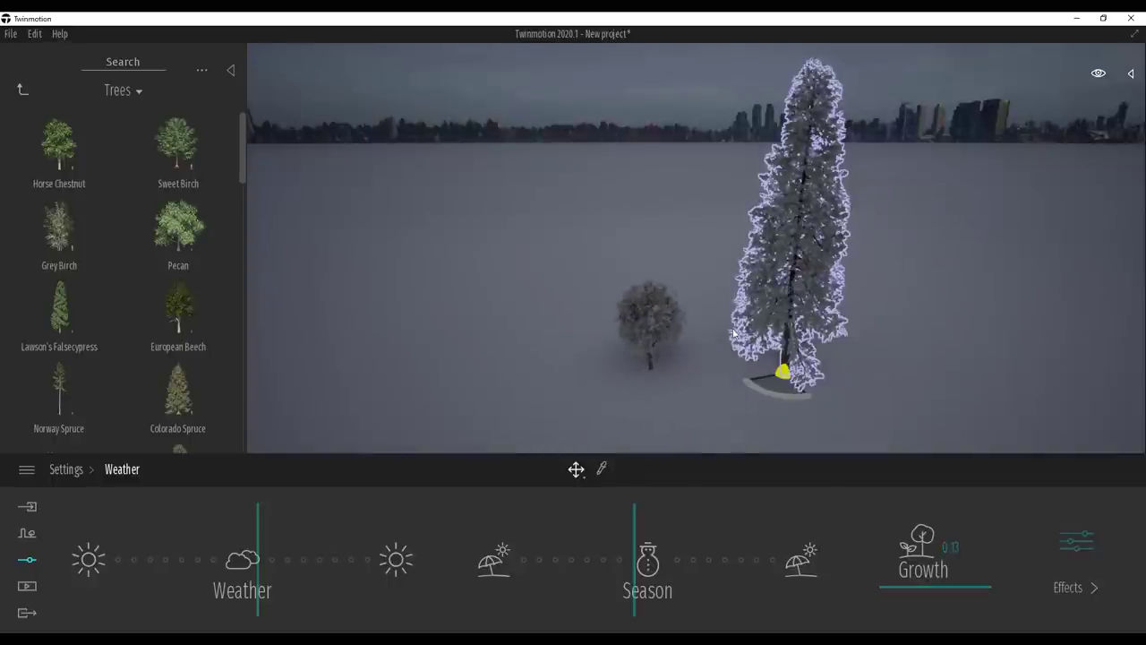
{"action": "left_click", "coordinate": [810, 217]}
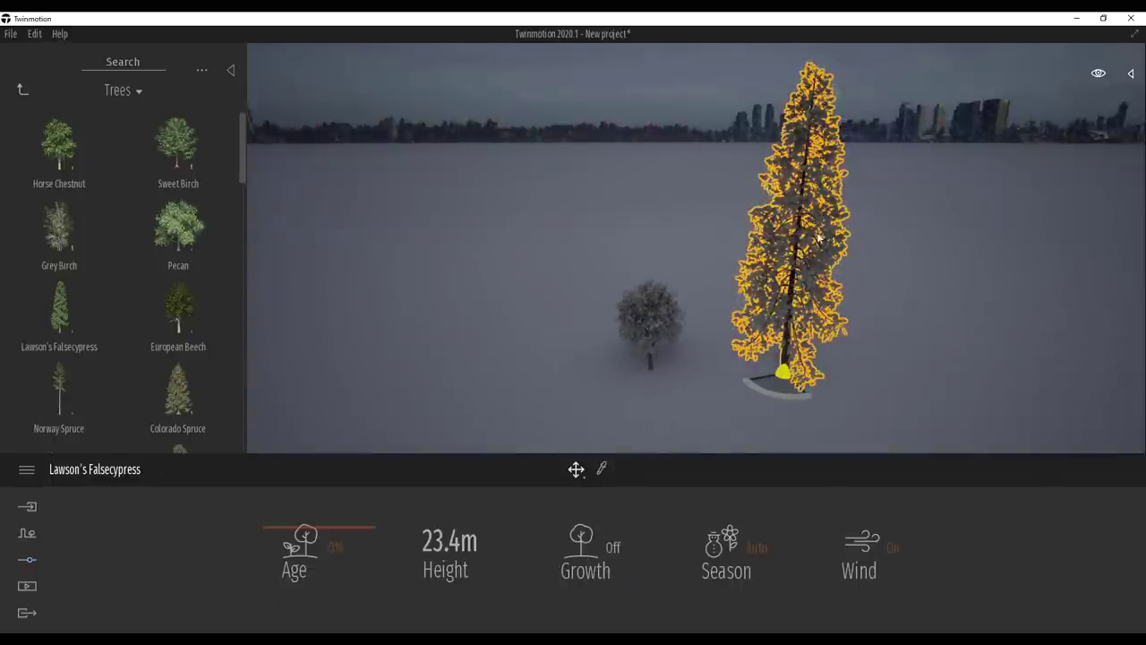
{"action": "left_click", "coordinate": [613, 547]}
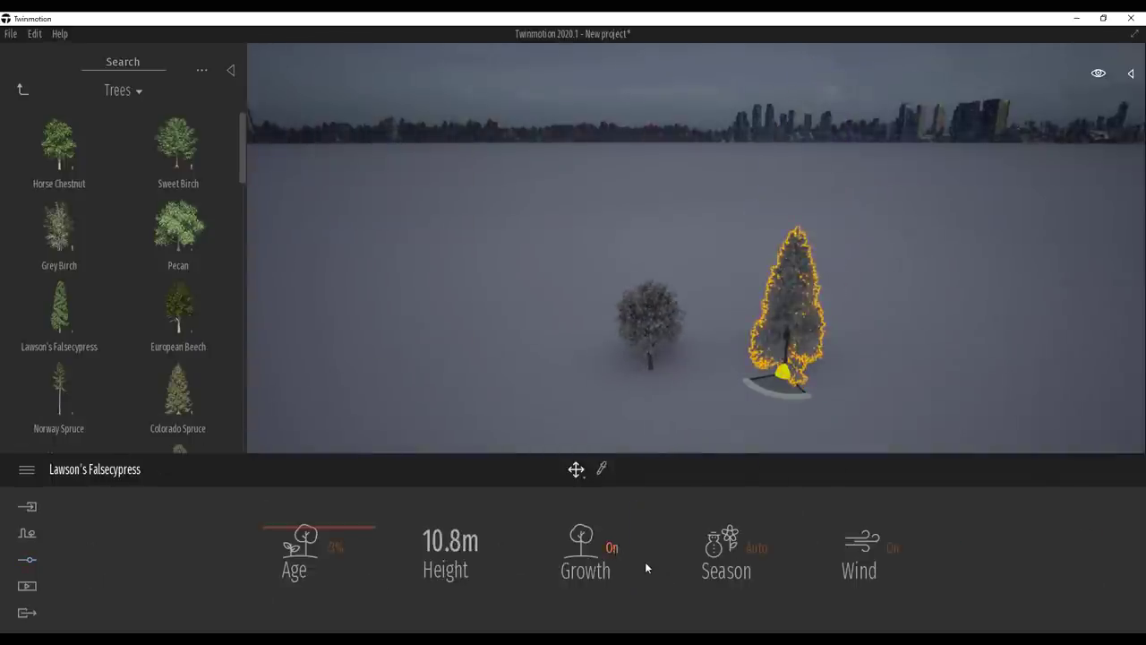
- Raise the global Growth in the weather settings to 0.76 so both trees grow
{"action": "left_click", "coordinate": [26, 562]}
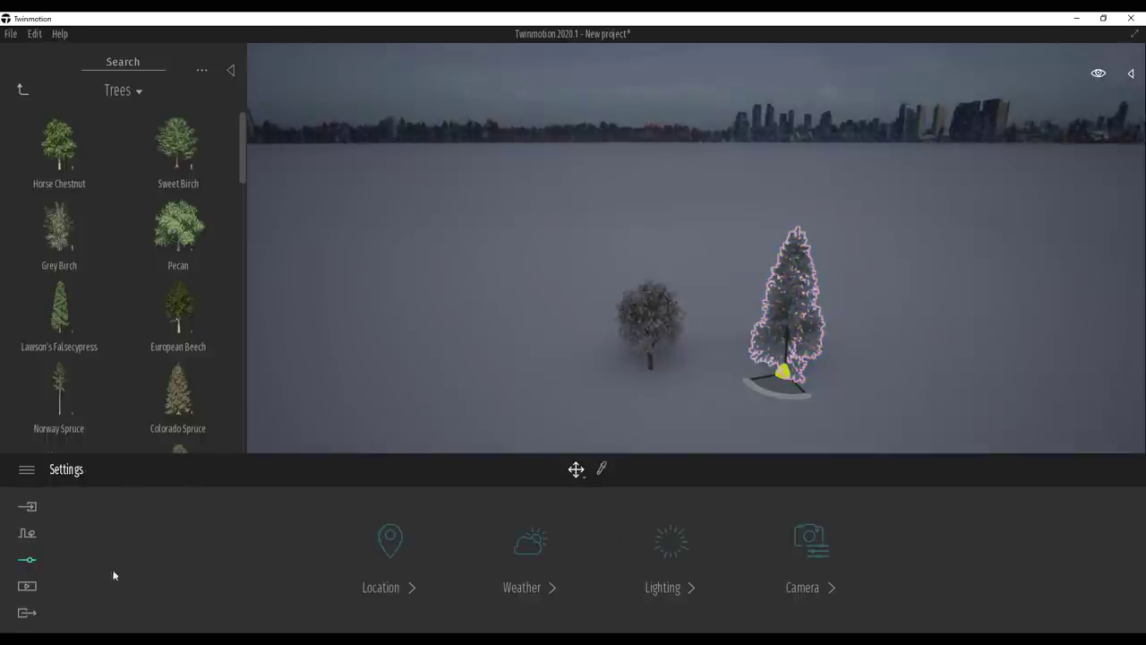
{"action": "left_click", "coordinate": [533, 545]}
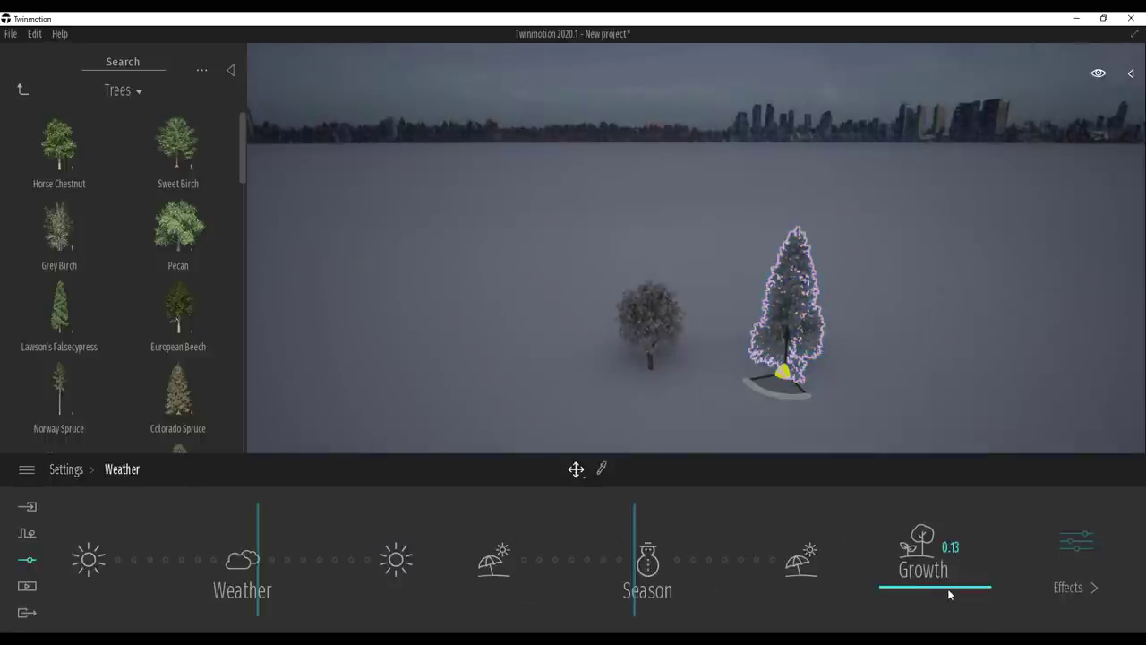
{"action": "left_click_drag", "start_coordinate": [947, 588], "coordinate": [942, 530]}
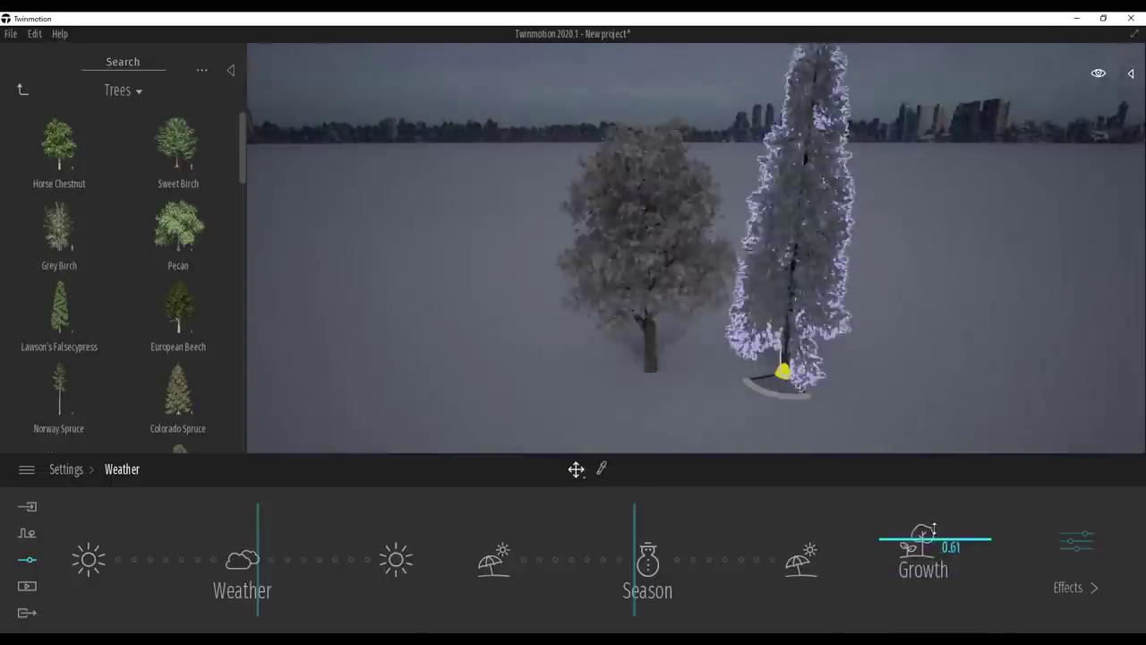
- Set the Smog weather effect to 50% and inspect the haze behind the trees
{"action": "left_click", "coordinate": [1074, 542]}
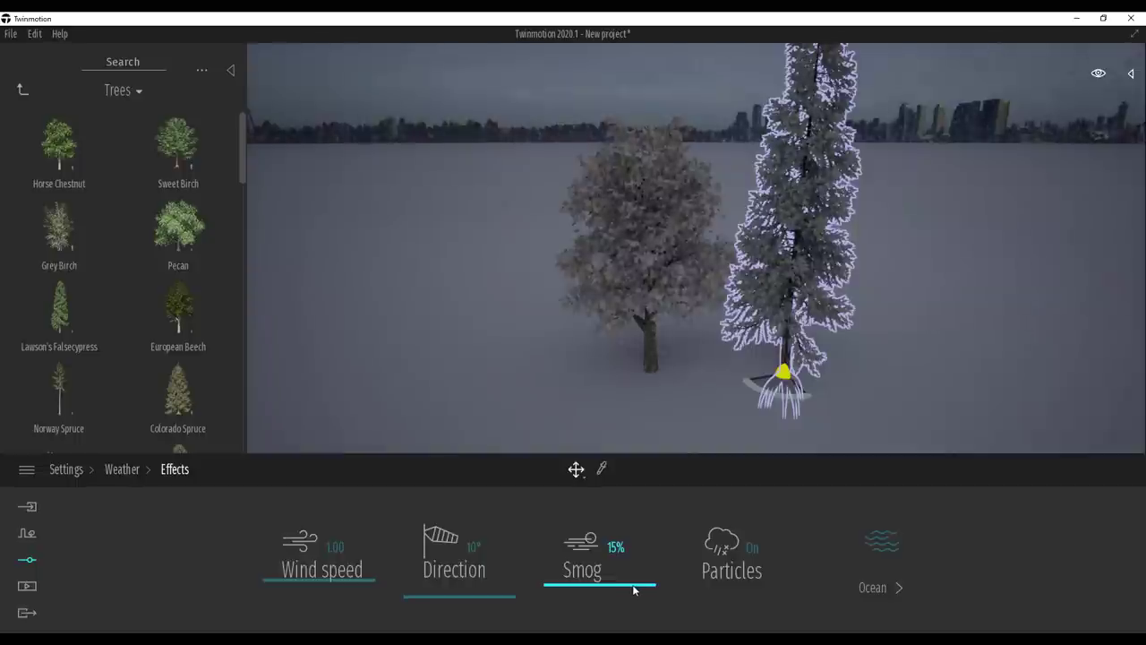
{"action": "mouse_move", "coordinate": [633, 578]}
{"action": "left_mouse_down"}
{"action": "mouse_move", "coordinate": [609, 540]}
{"action": "mouse_move", "coordinate": [639, 557]}
{"action": "left_mouse_up"}
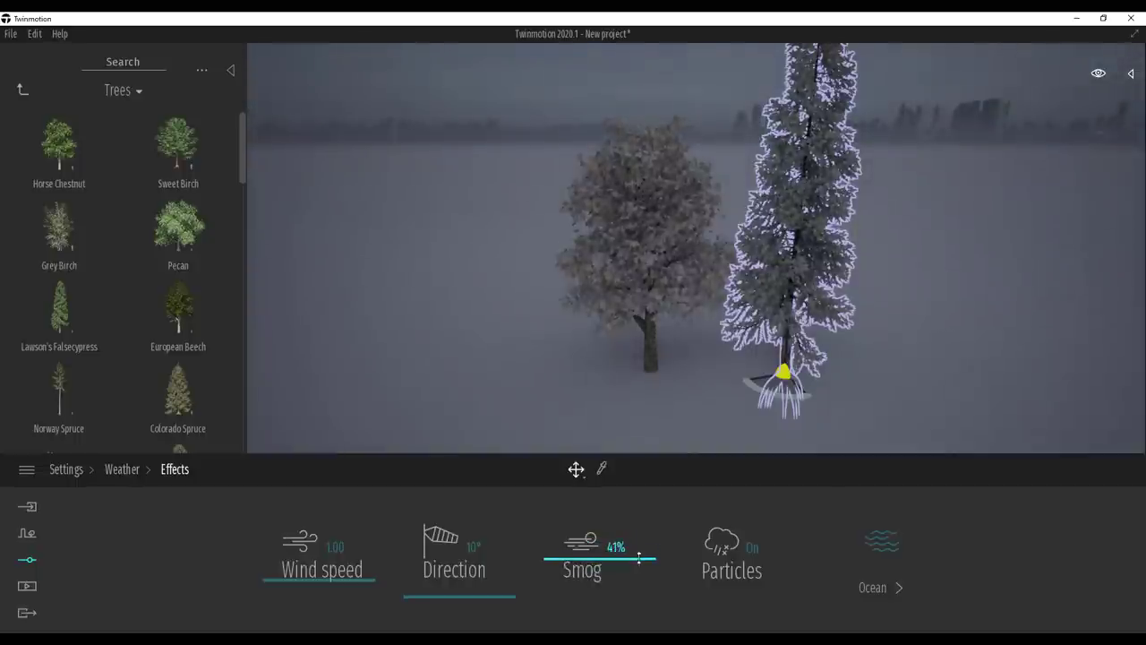
{"action": "right_click_drag", "start_coordinate": [641, 367], "coordinate": [702, 280]}
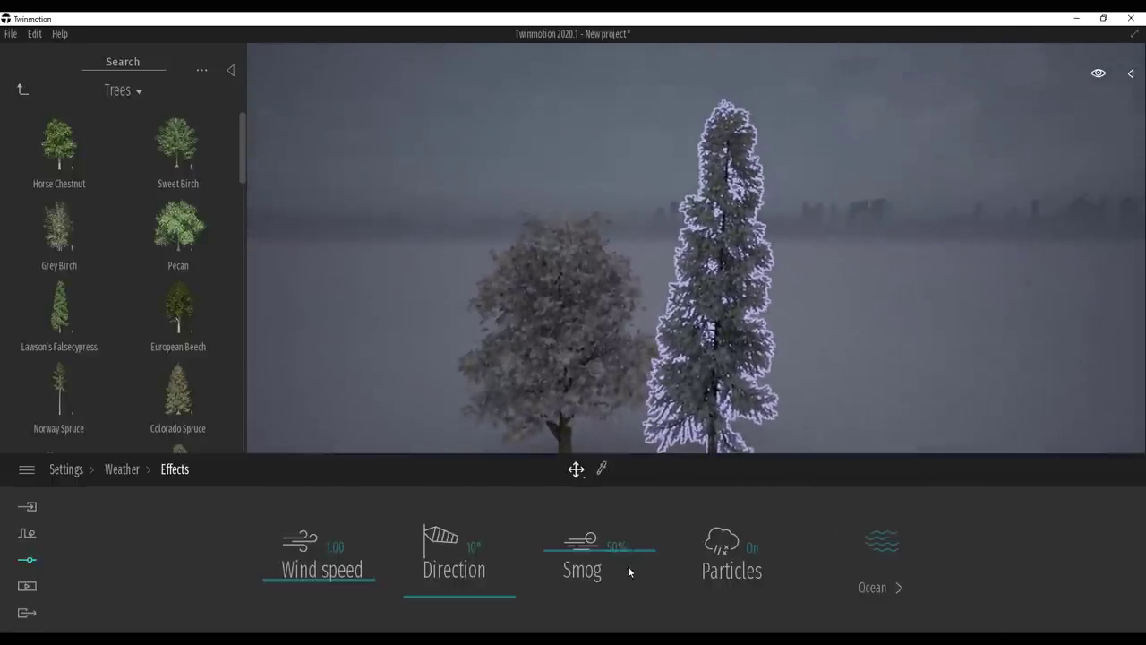
- Return the library to Vegetation and landscape, and set the scene to clear weather in summer
{"action": "left_click", "coordinate": [22, 89]}
{"action": "left_click", "coordinate": [116, 466]}
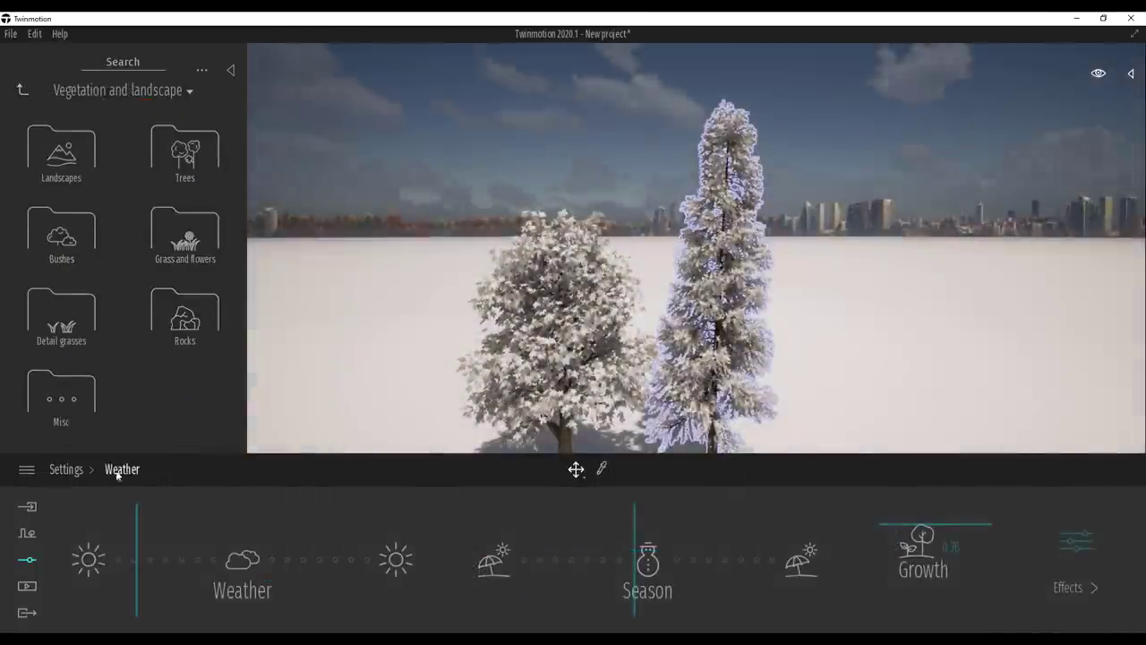
{"action": "left_click", "coordinate": [64, 584]}
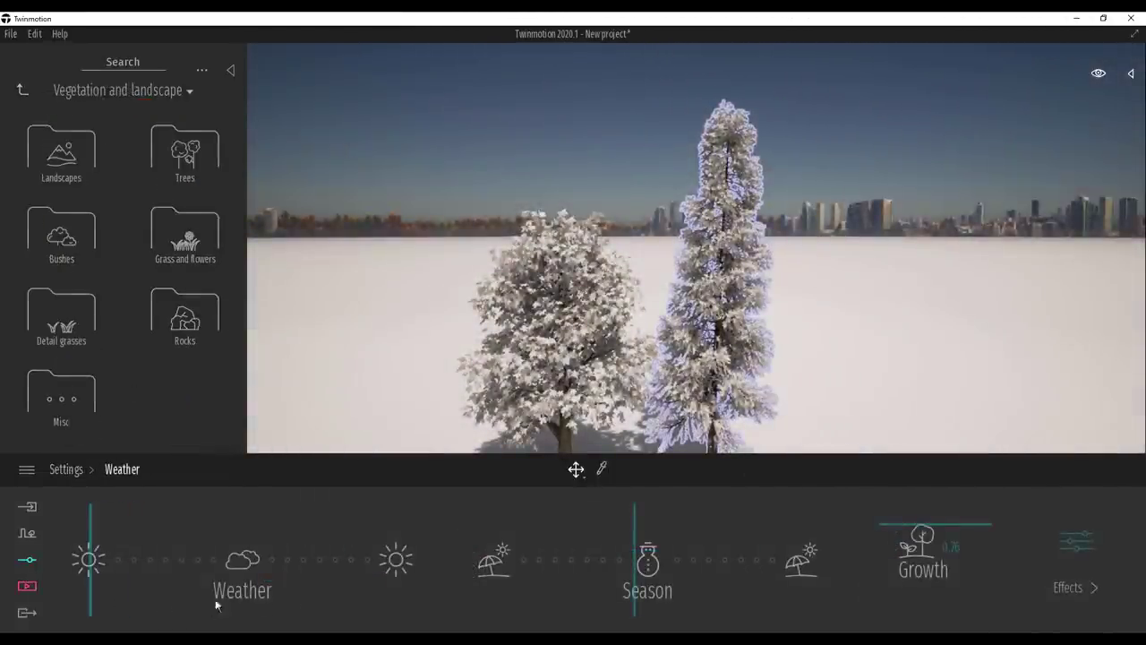
{"action": "left_click_drag", "start_coordinate": [644, 593], "coordinate": [440, 583]}
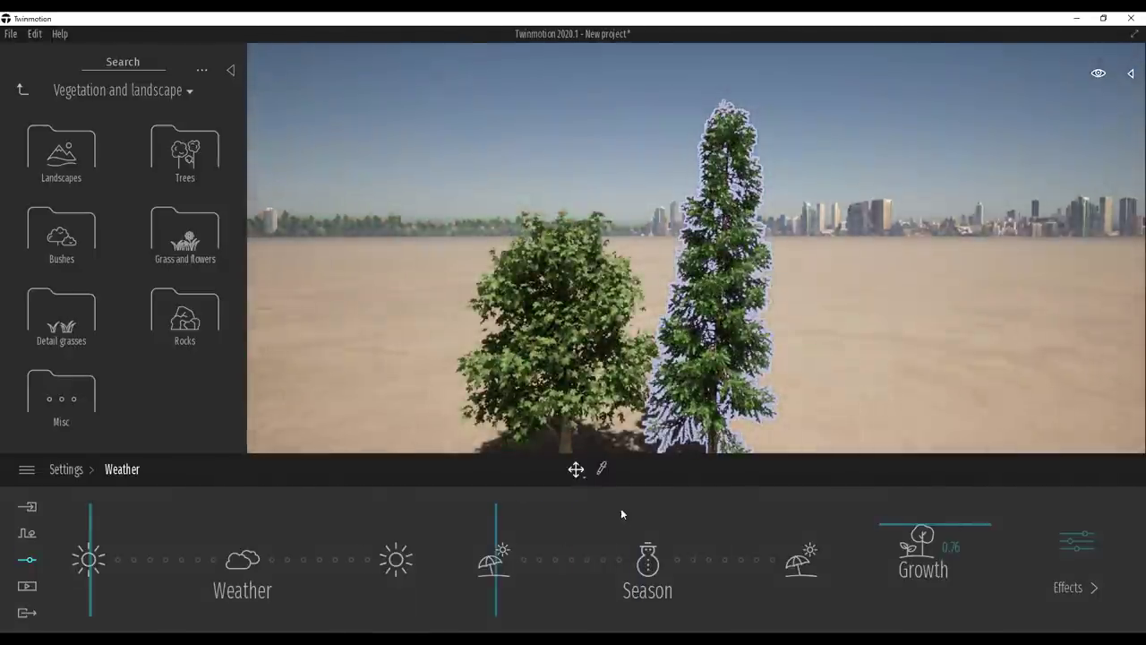
- Start a new scene without saving the current one and show the Bushes in the vegetation library
{"action": "left_click", "coordinate": [11, 33]}
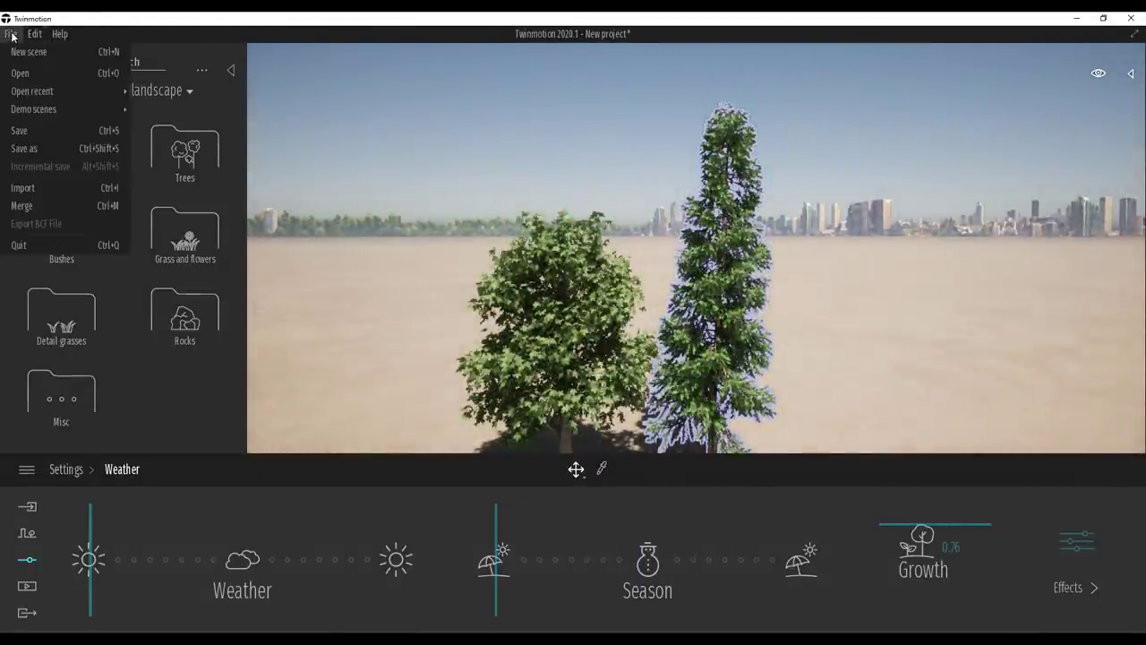
{"action": "left_click", "coordinate": [28, 52]}
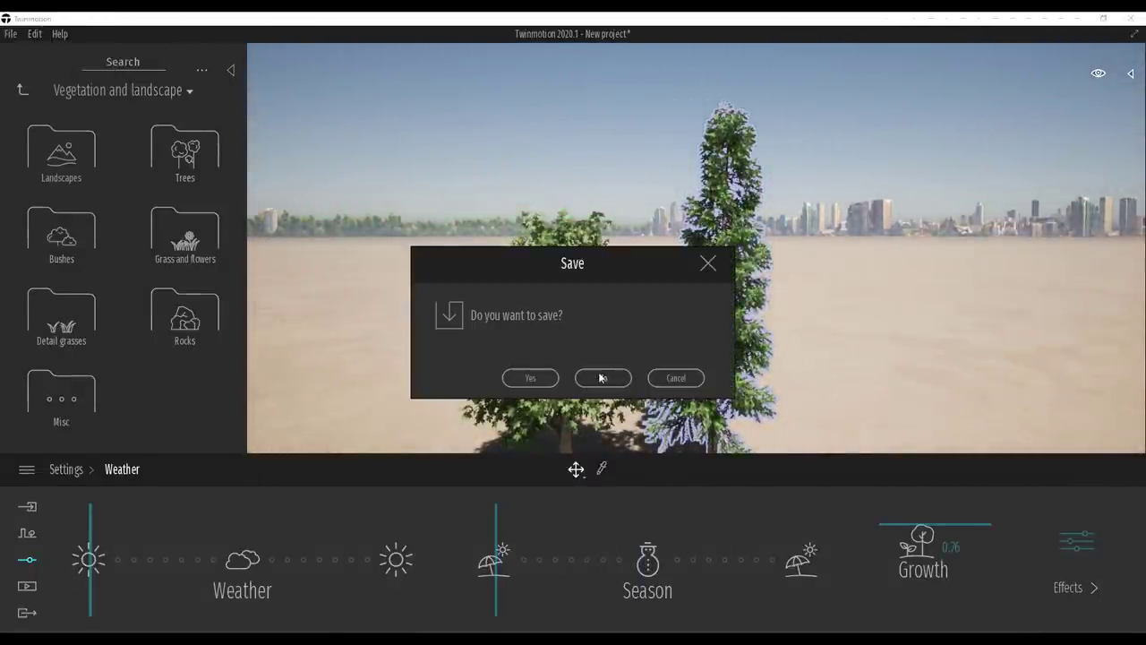
{"action": "left_click", "coordinate": [600, 376]}
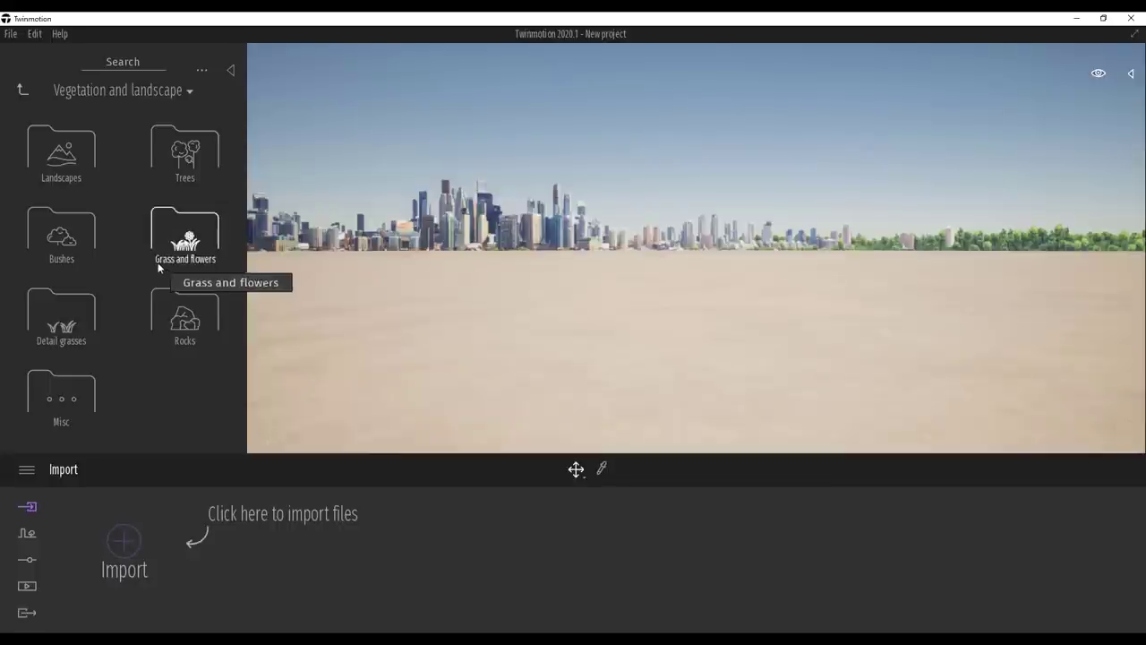
{"action": "left_click", "coordinate": [72, 237]}
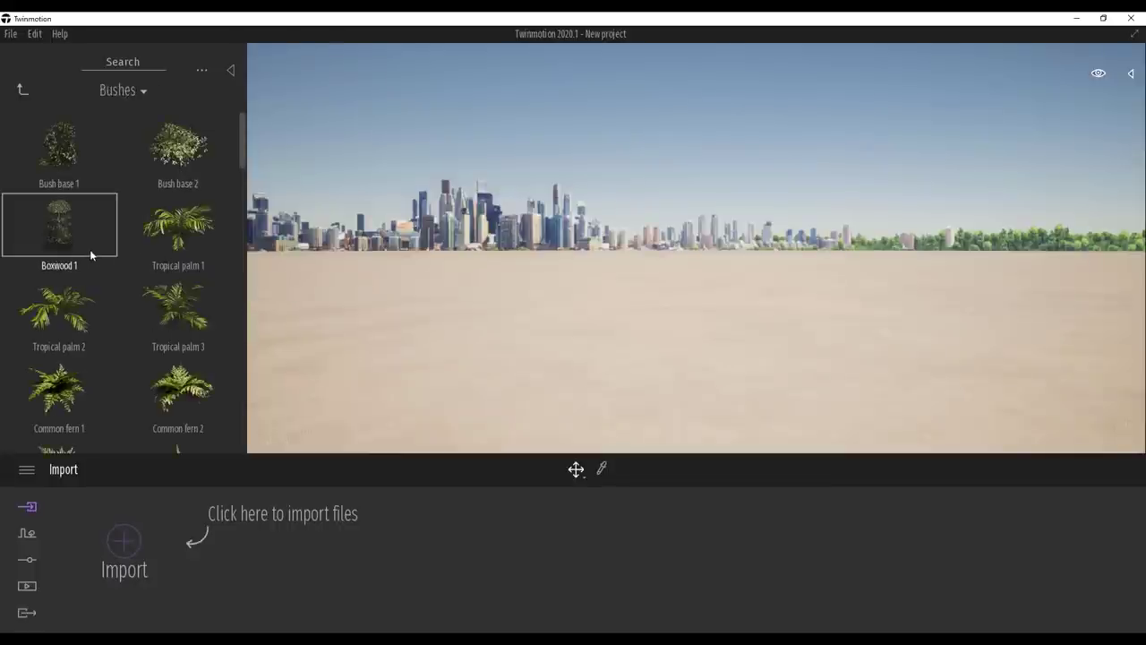
- Place Bush base 1 and Common fern 1 side by side on the paved ground and inspect the fern up close
{"action": "left_click_drag", "start_coordinate": [53, 154], "coordinate": [534, 405]}
{"action": "key", "text": "f"}
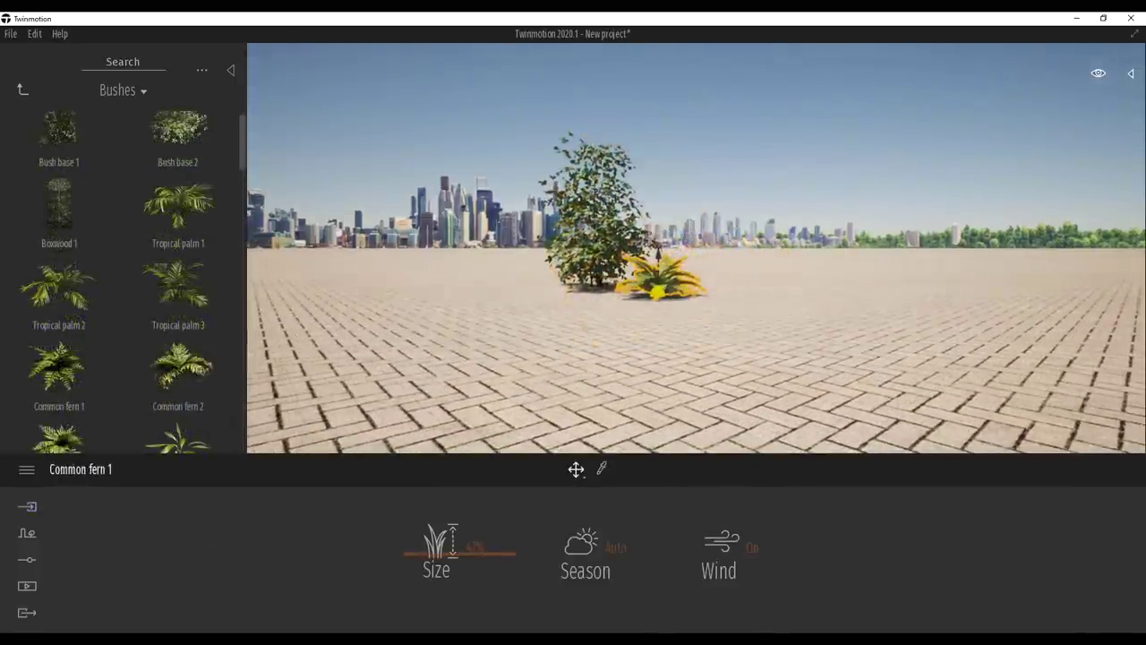
{"action": "key", "text": "f"}
{"action": "middle_click_drag", "start_coordinate": [511, 246], "coordinate": [303, 231]}
- Look through the remaining bushes and the Rocks category, ending at the Detail grasses in the vegetation library
{"action": "scroll", "coordinate": [175, 322], "scroll_direction": "down", "scroll_amount": 5}
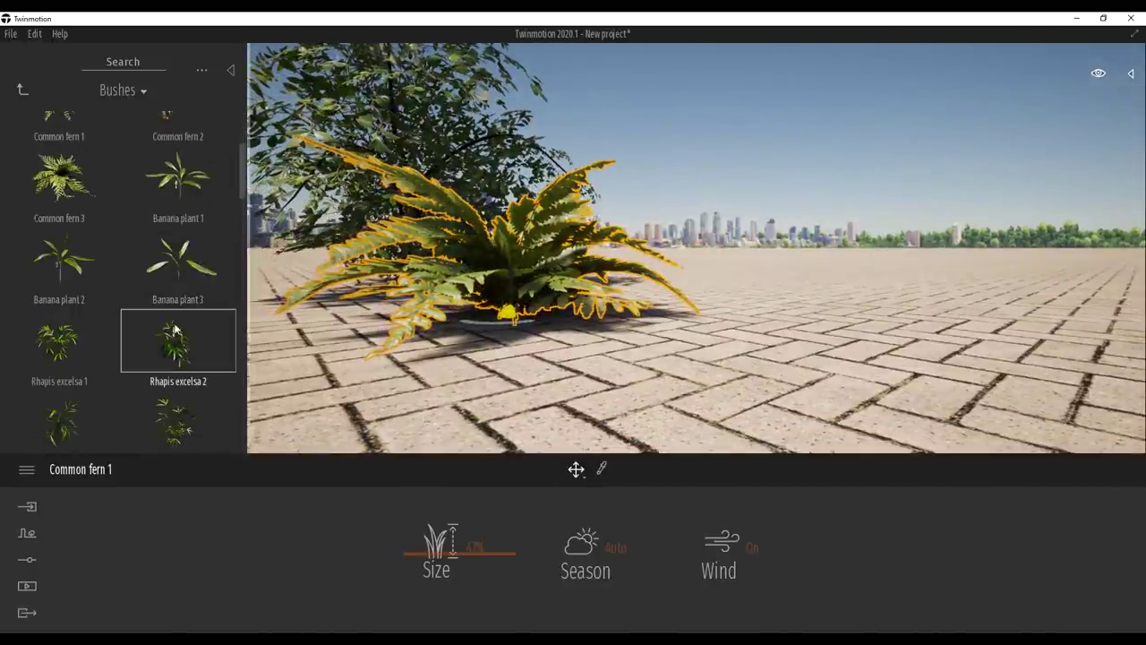
{"action": "scroll", "coordinate": [175, 329], "scroll_direction": "down", "scroll_amount": 2}
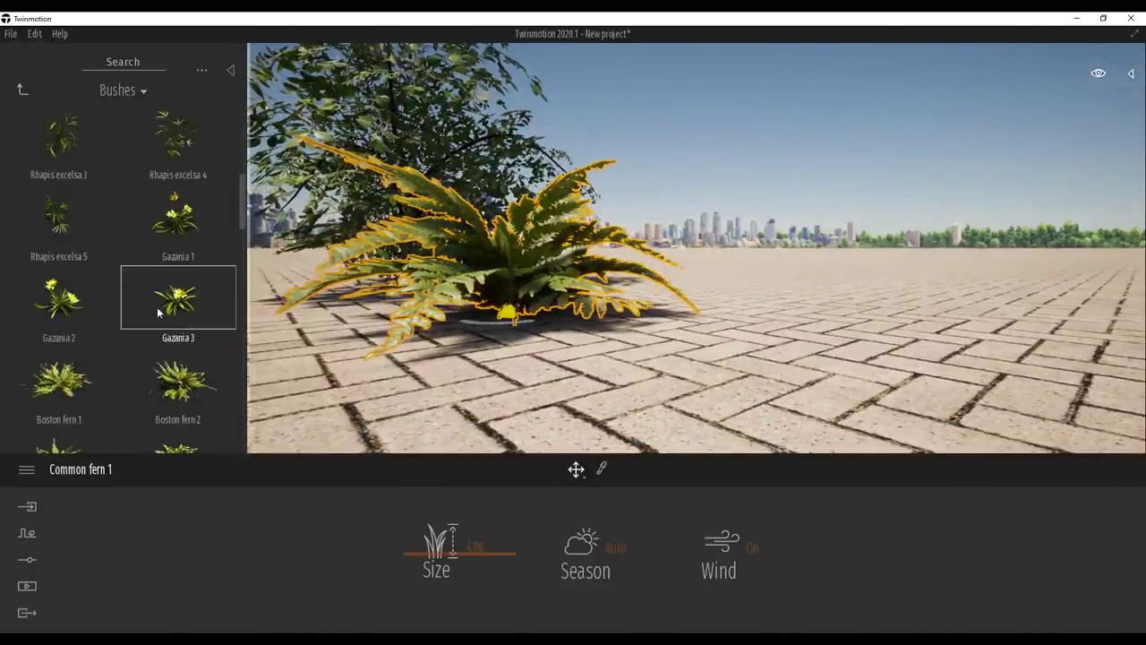
{"action": "left_click", "coordinate": [24, 87]}
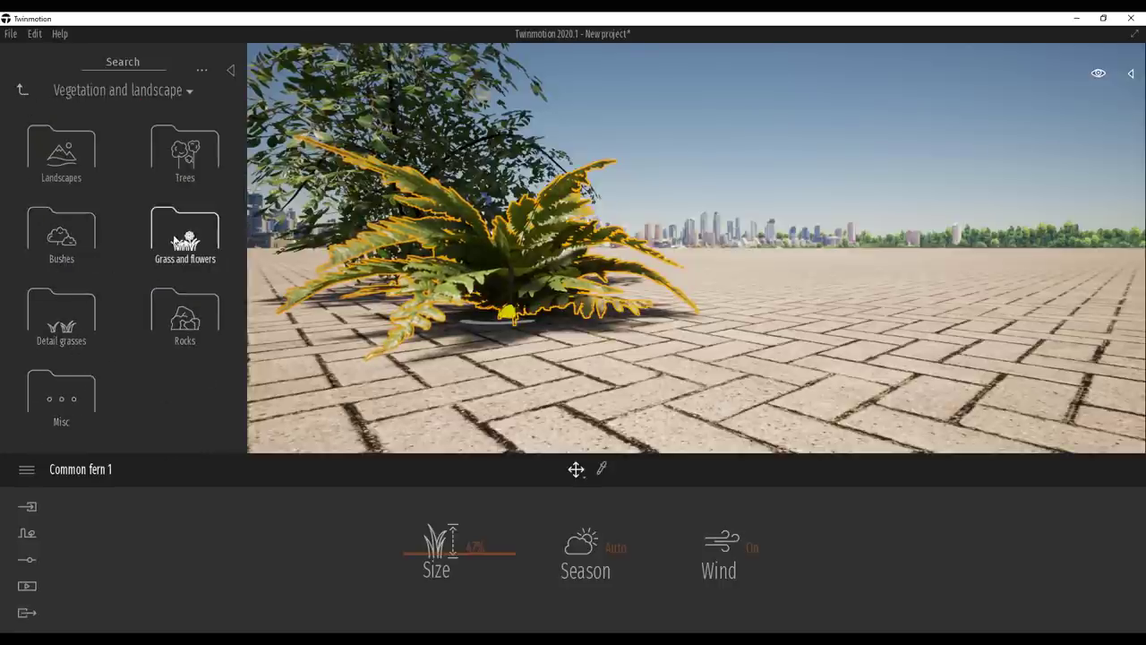
{"action": "left_click", "coordinate": [183, 327]}
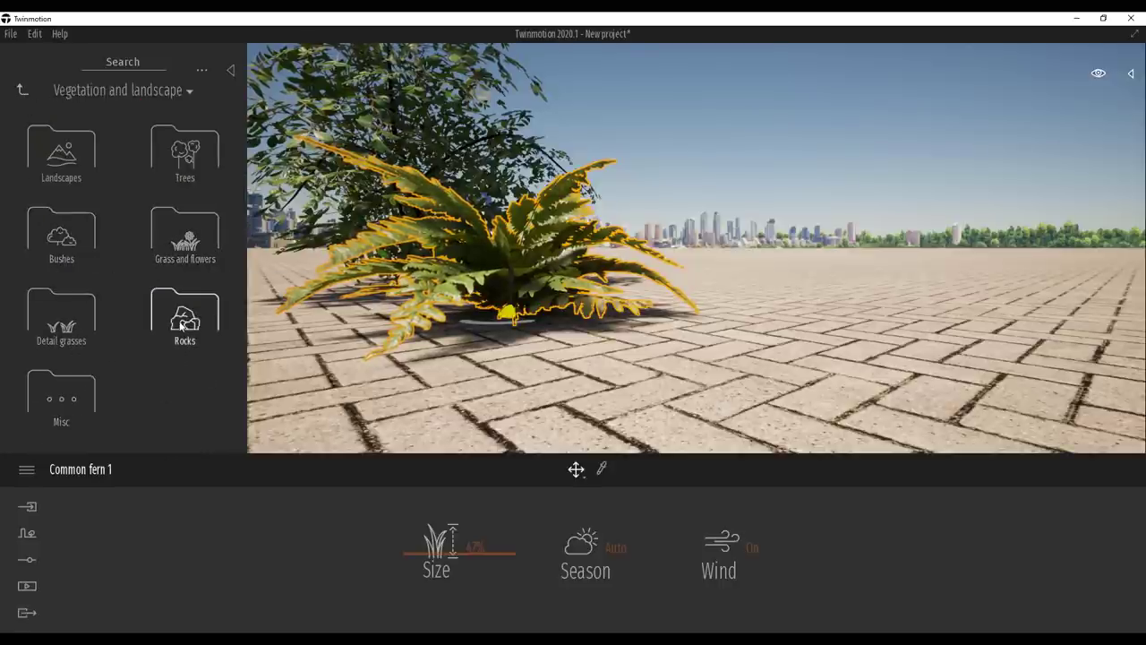
{"action": "left_click", "coordinate": [23, 90]}
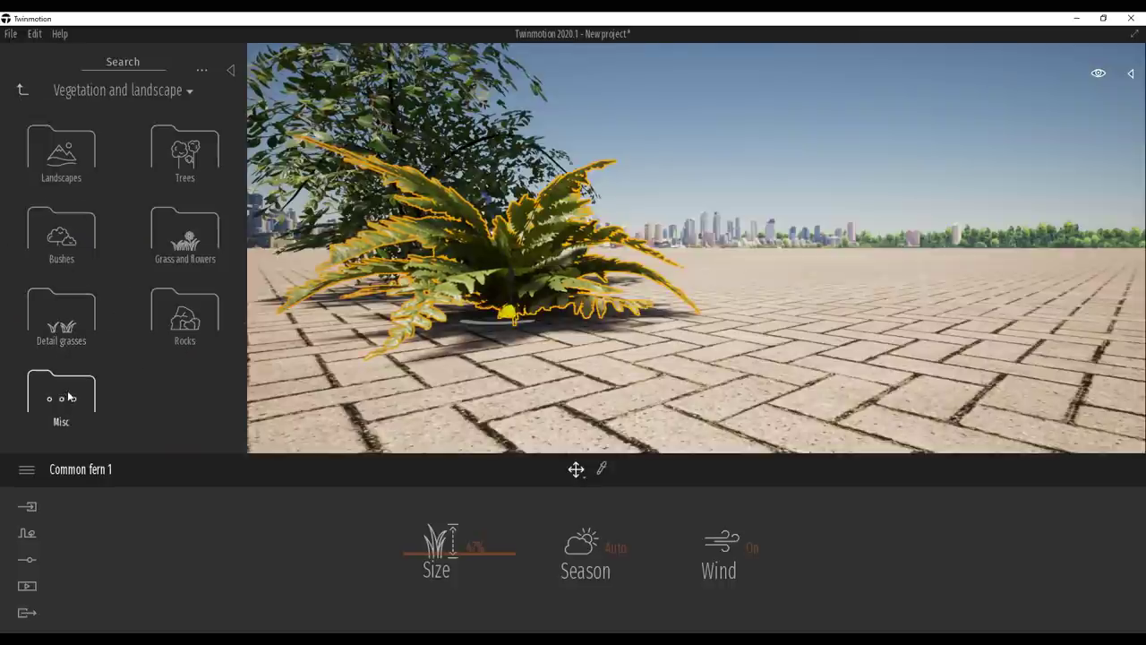
{"action": "left_click", "coordinate": [62, 324]}
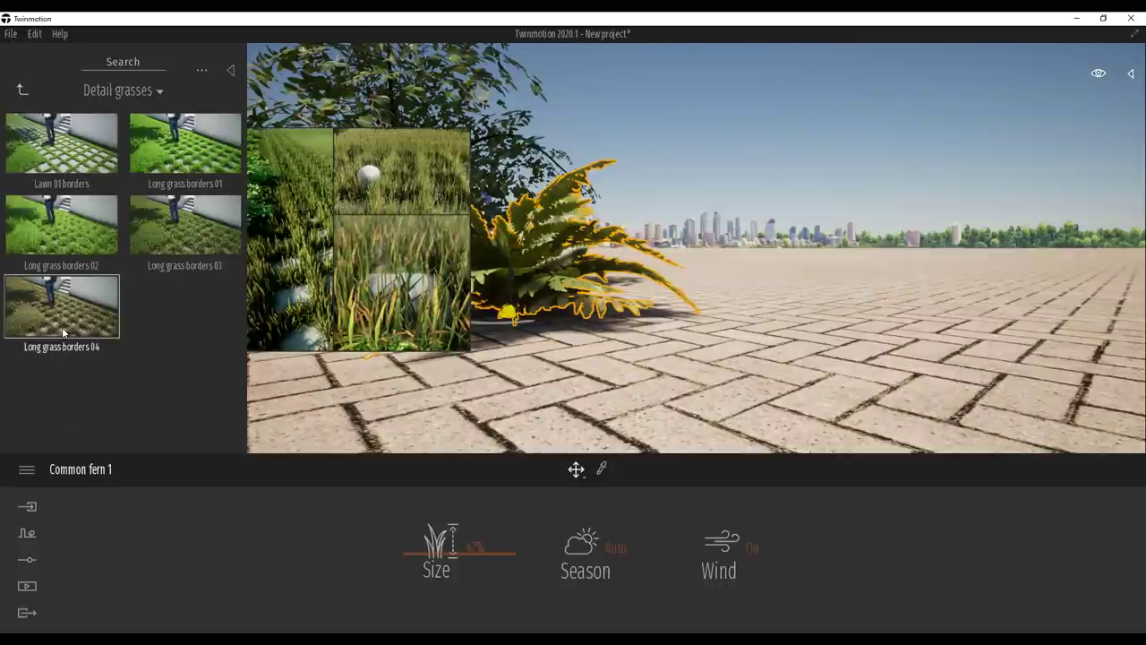
- Place Tree stump 1 and Wood pile 1 from the Misc vegetation assets on the paving beside the fern
{"action": "left_click", "coordinate": [22, 89]}
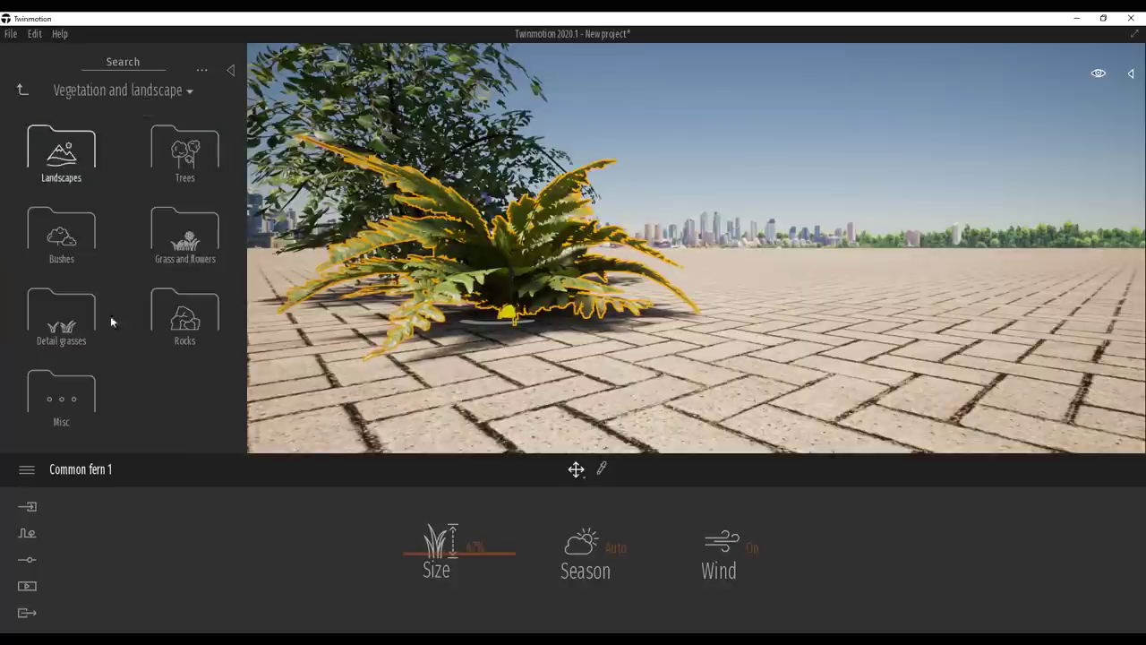
{"action": "left_click", "coordinate": [62, 389]}
{"action": "scroll", "coordinate": [162, 265], "scroll_direction": "down", "scroll_amount": 3}
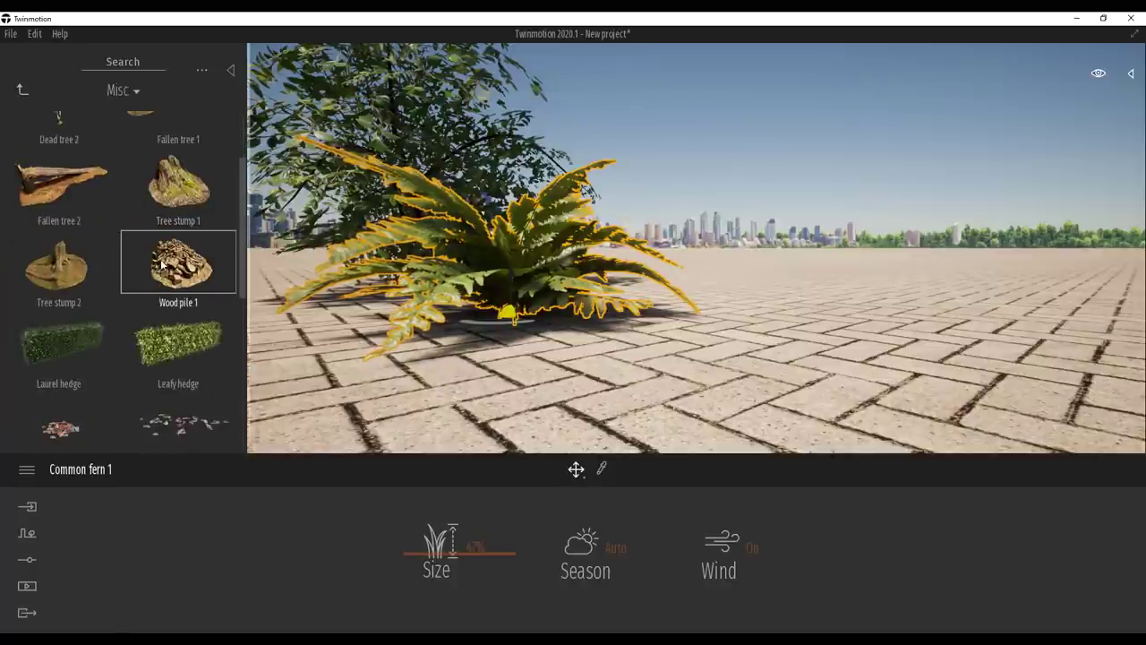
{"action": "scroll", "coordinate": [165, 268], "scroll_direction": "up", "scroll_amount": 3}
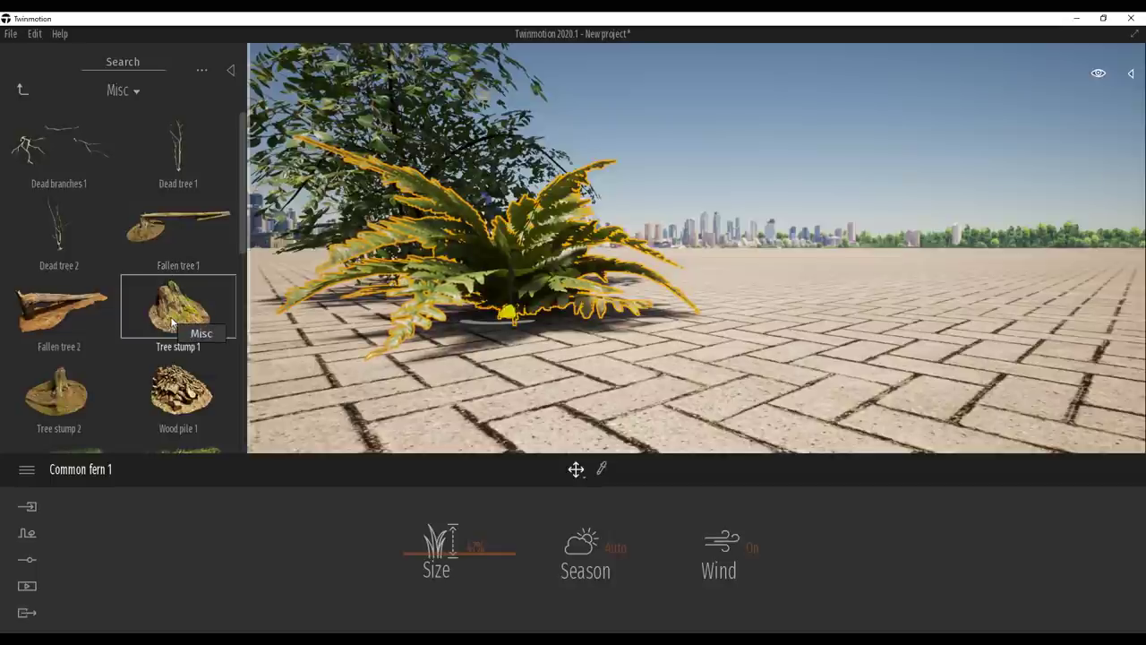
{"action": "left_click_drag", "start_coordinate": [184, 316], "coordinate": [820, 296]}
{"action": "left_click_drag", "start_coordinate": [190, 393], "coordinate": [667, 276]}
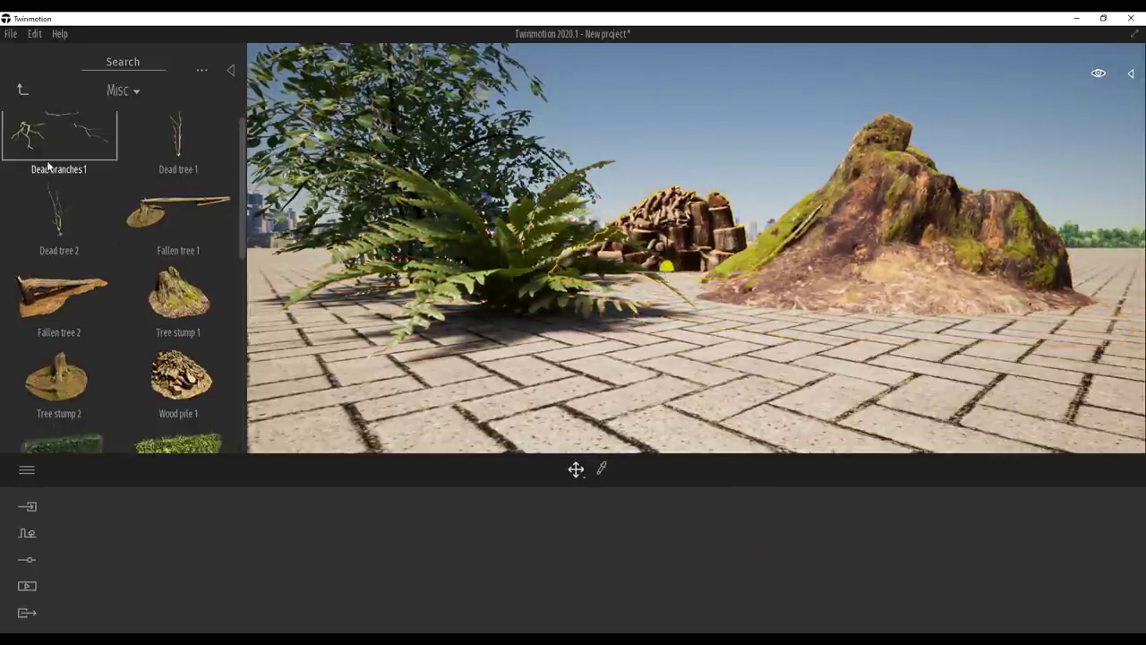
- Start a new empty scene in place of the current one with the test plants
{"action": "left_click", "coordinate": [31, 92]}
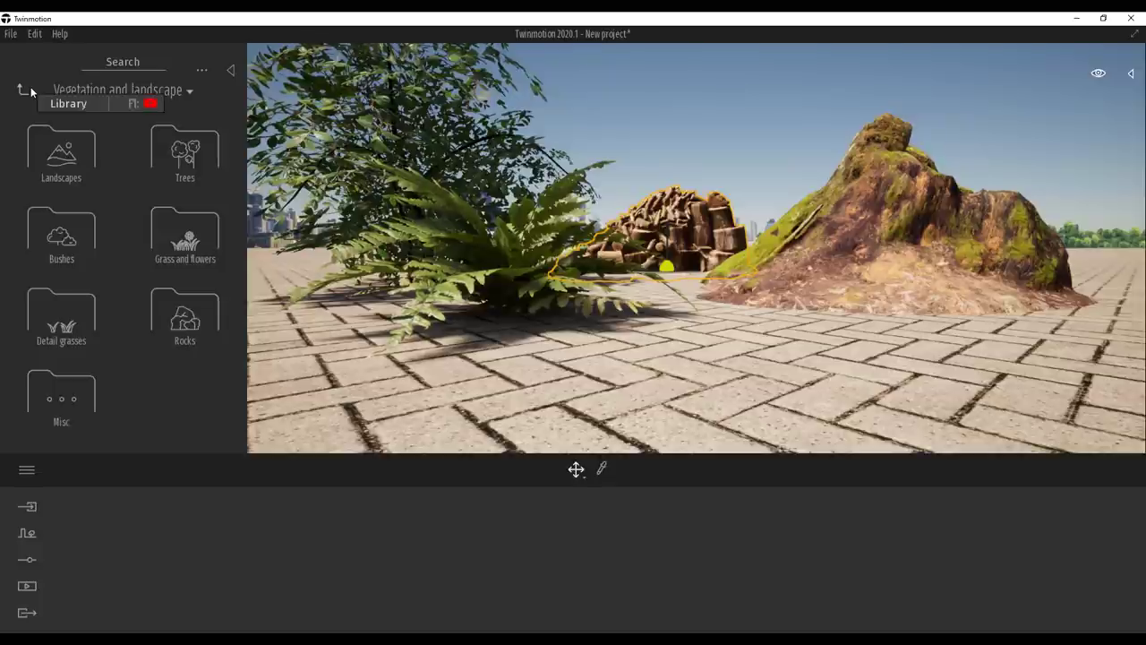
{"action": "left_click", "coordinate": [31, 92]}
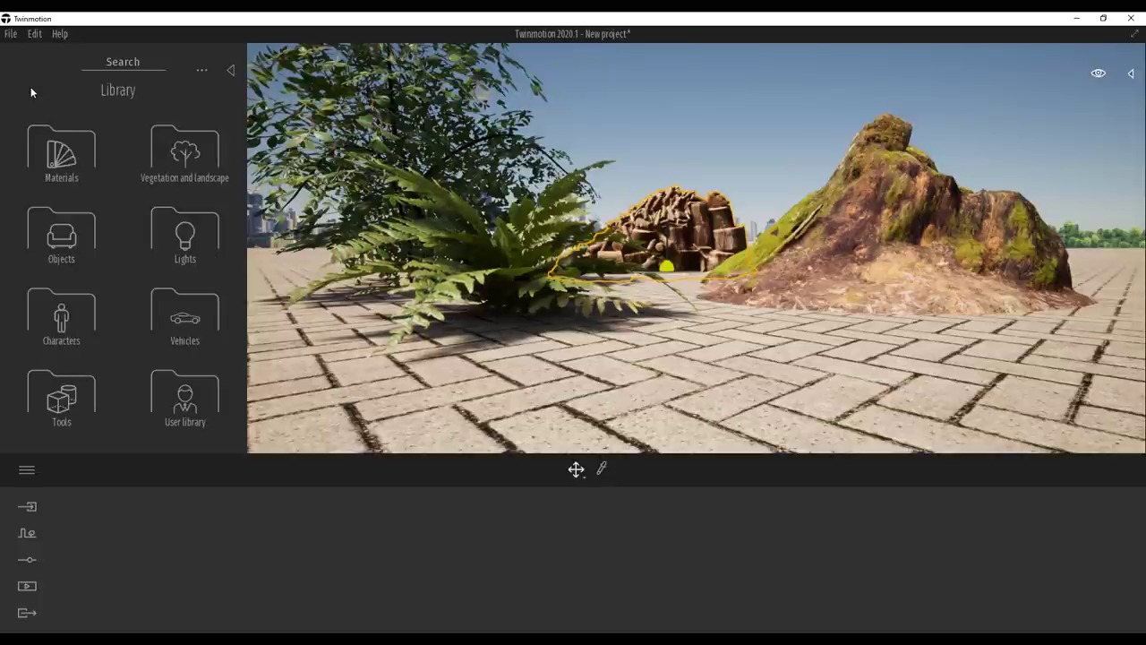
{"action": "left_click", "coordinate": [208, 170]}
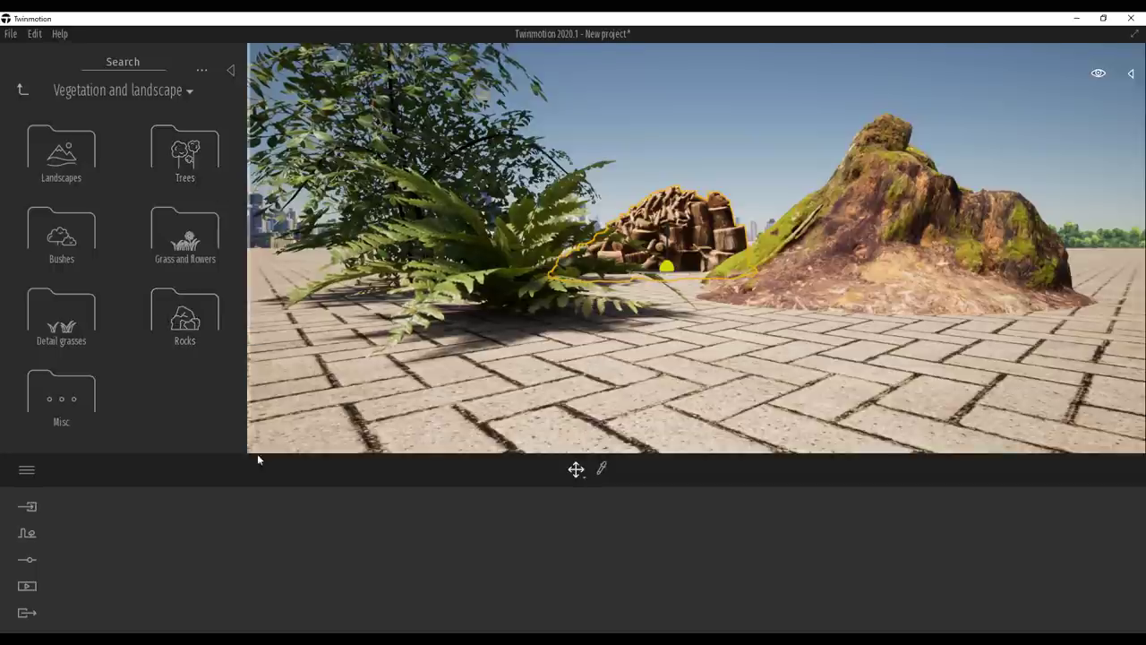
{"action": "middle_click_drag", "start_coordinate": [412, 322], "coordinate": [380, 385]}
{"action": "scroll", "coordinate": [389, 162], "scroll_direction": "down", "scroll_amount": 10}
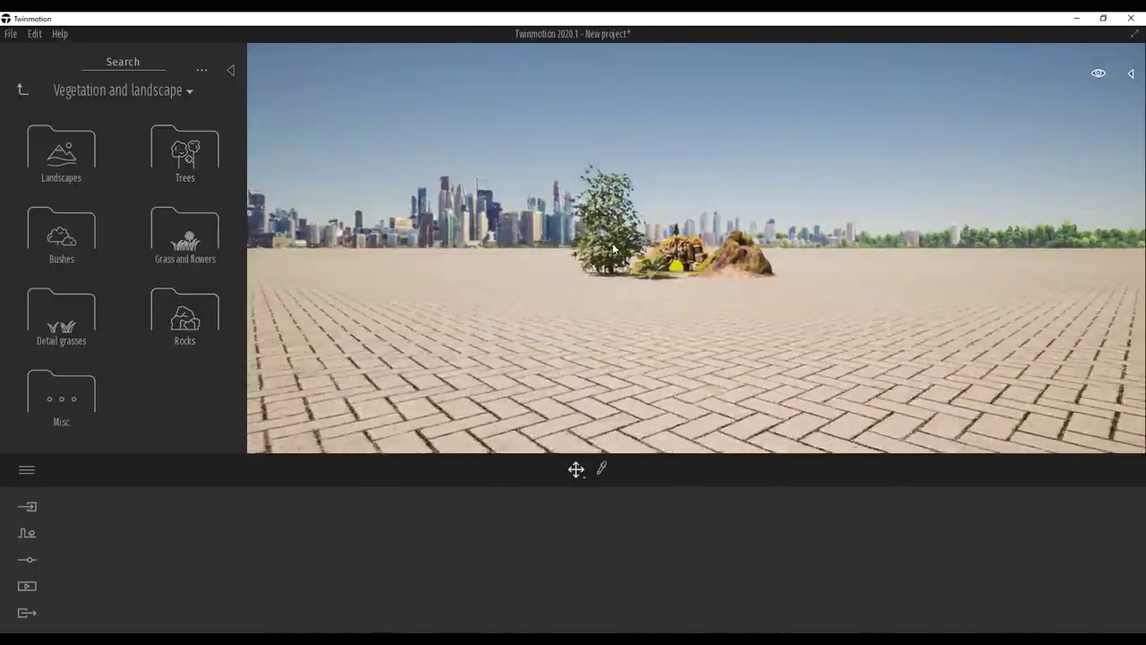
{"action": "left_click", "coordinate": [11, 33]}
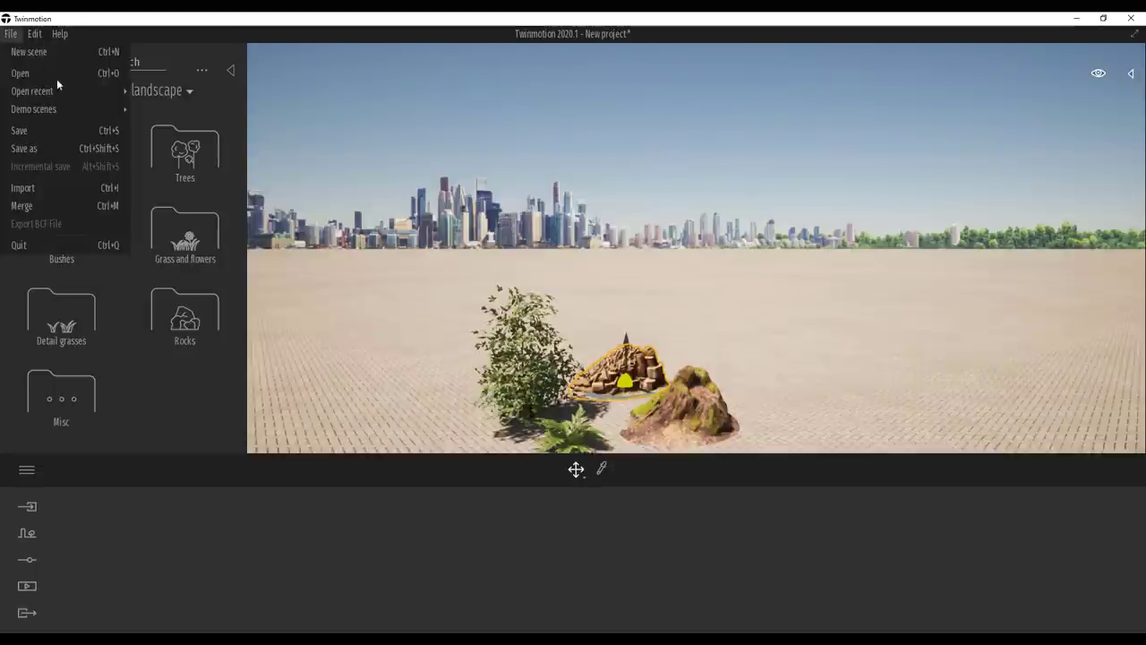
{"action": "left_click", "coordinate": [94, 52]}
{"action": "left_click", "coordinate": [589, 380]}
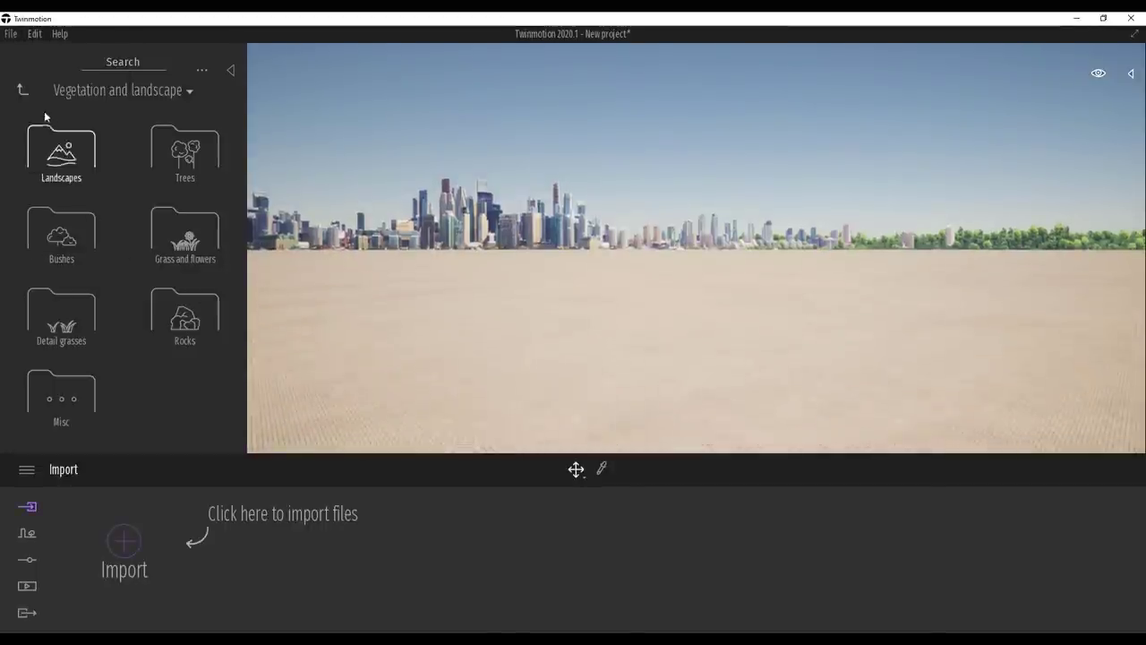
- Load Lawson's Falsecypress and European Beech into the Vegetation Paint palette
{"action": "left_click", "coordinate": [24, 92]}
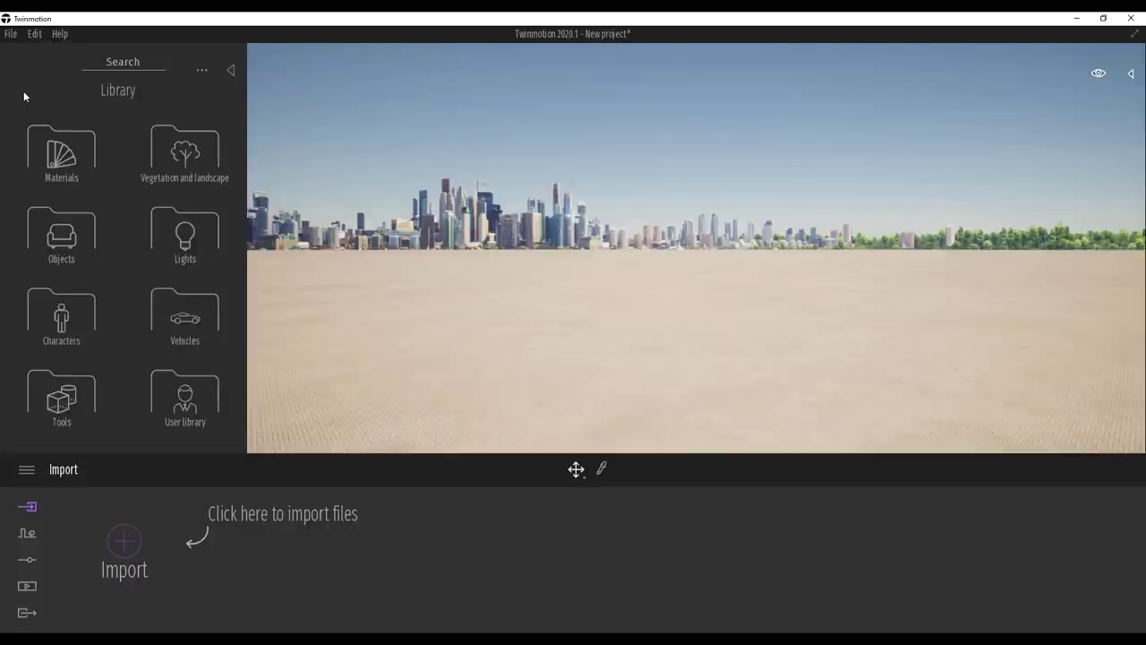
{"action": "left_click", "coordinate": [185, 154]}
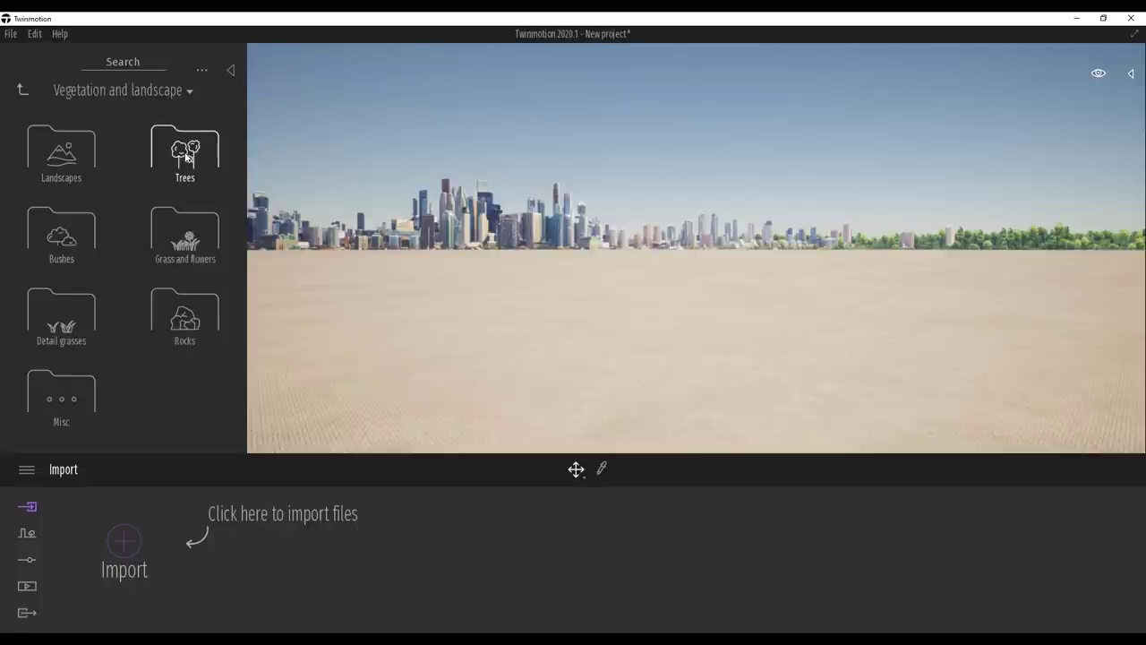
{"action": "left_click", "coordinate": [29, 533]}
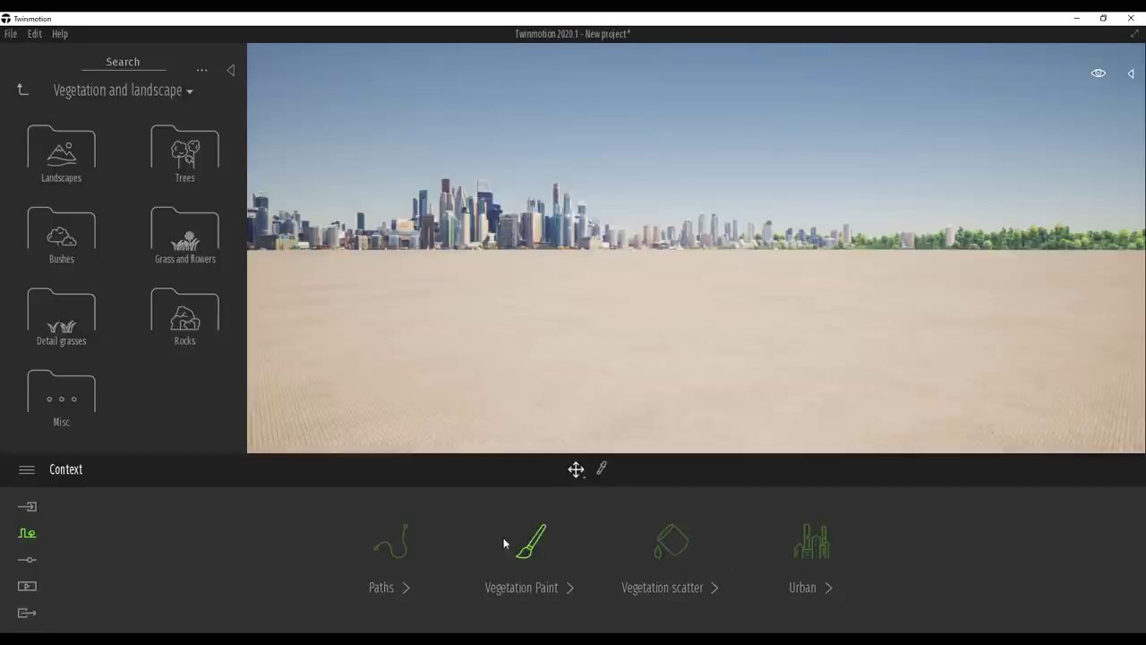
{"action": "left_click", "coordinate": [391, 544]}
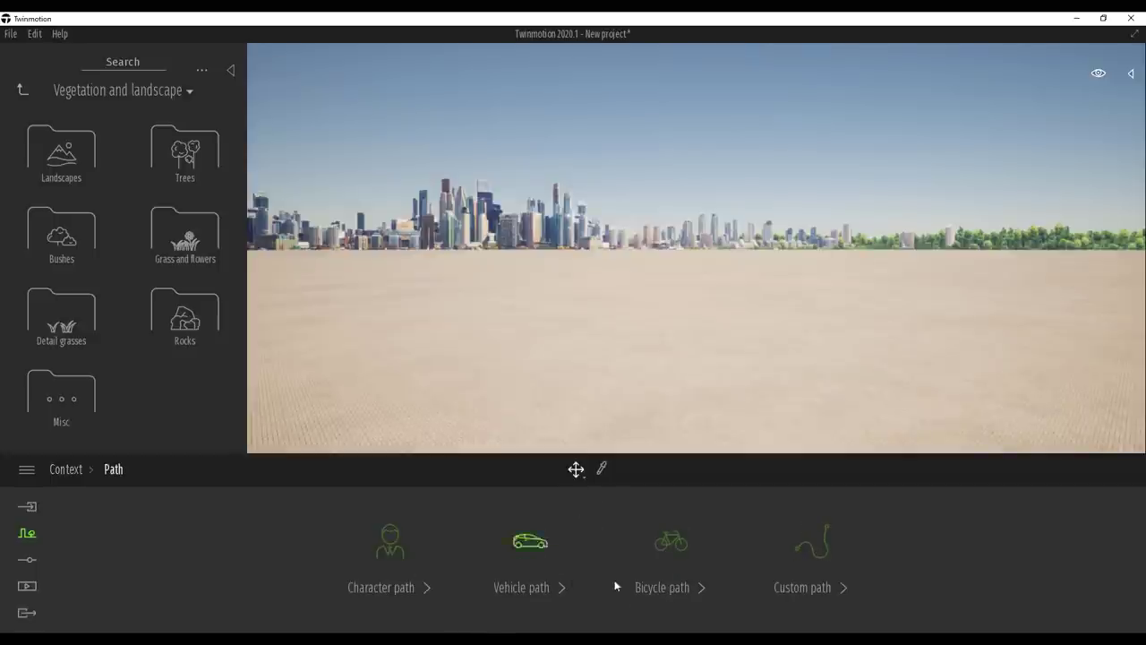
{"action": "left_click", "coordinate": [65, 470]}
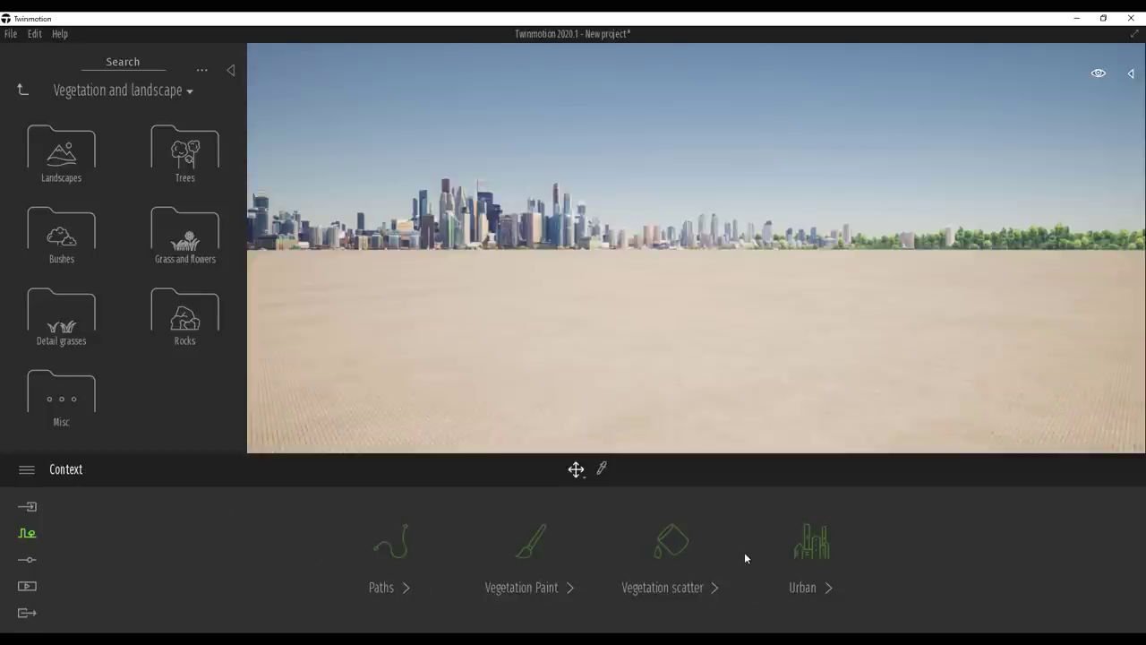
{"action": "left_click", "coordinate": [538, 548]}
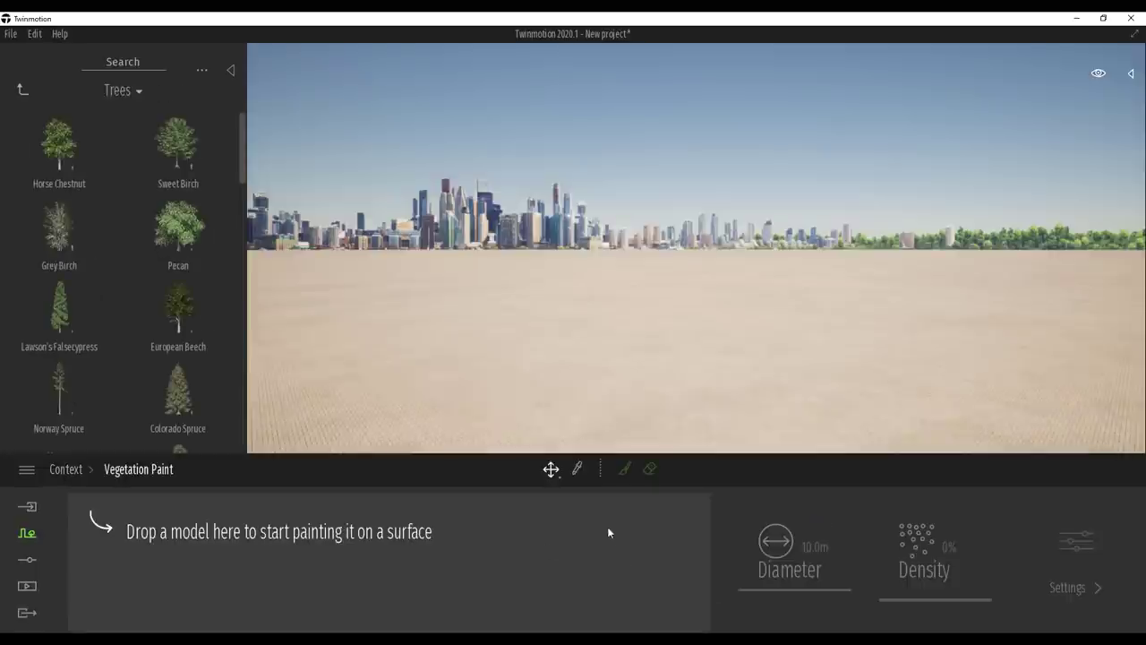
{"action": "mouse_move", "coordinate": [59, 307]}
{"action": "left_mouse_down"}
{"action": "mouse_move", "coordinate": [102, 586]}
{"action": "mouse_move", "coordinate": [126, 537]}
{"action": "left_mouse_up"}
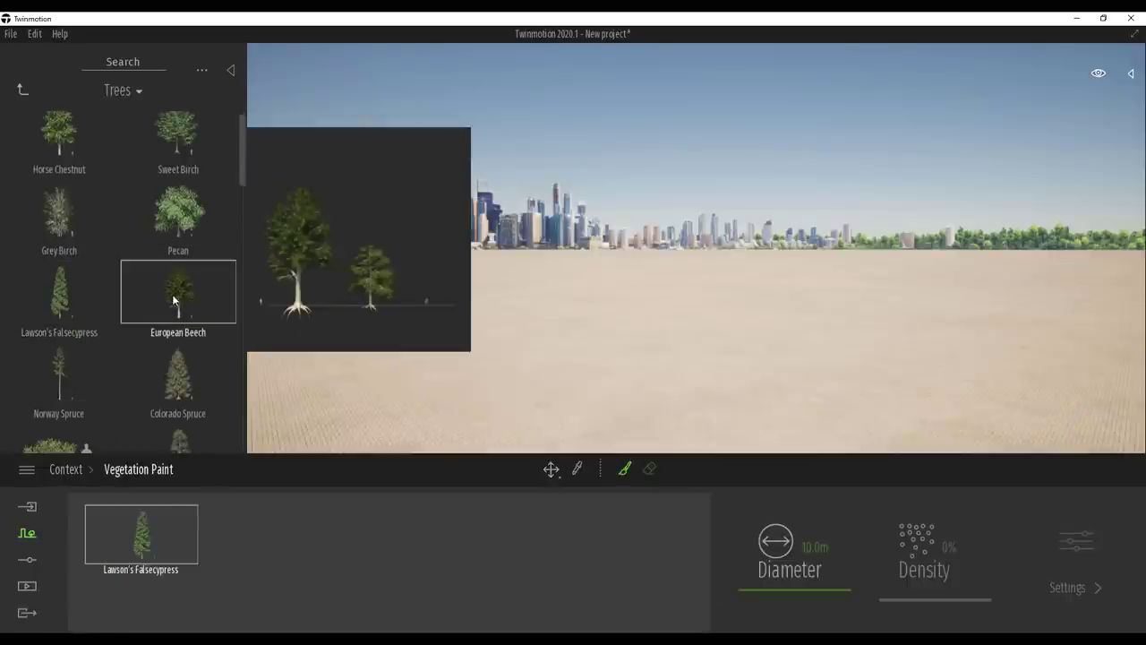
{"action": "mouse_move", "coordinate": [172, 294]}
{"action": "left_mouse_down"}
{"action": "mouse_move", "coordinate": [295, 575]}
{"action": "mouse_move", "coordinate": [254, 555]}
{"action": "left_mouse_up"}
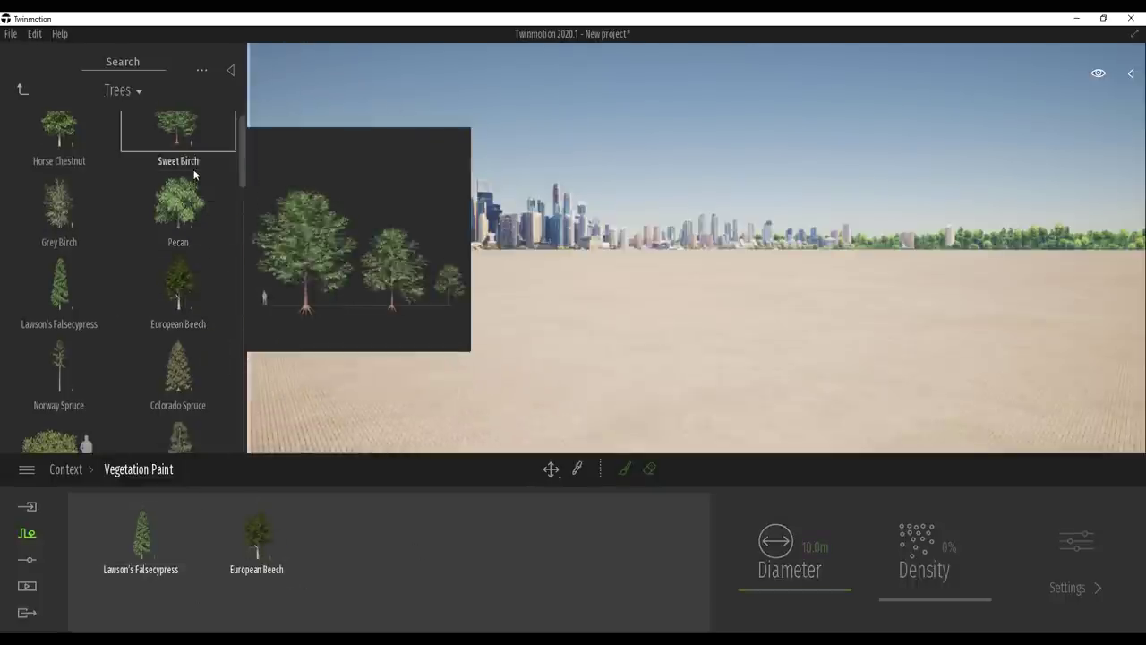
{"action": "mouse_move", "coordinate": [197, 362]}
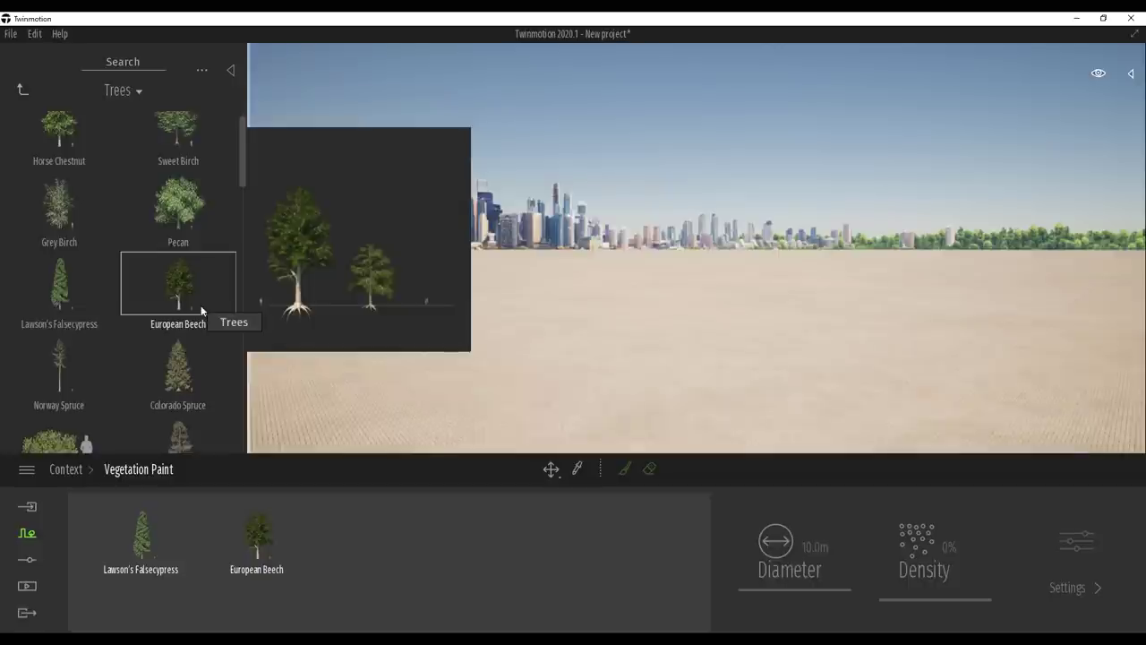
- Adjust the age of the European Beech in the Vegetation Paint palette
{"action": "left_click", "coordinate": [624, 472]}
{"action": "left_click", "coordinate": [303, 552]}
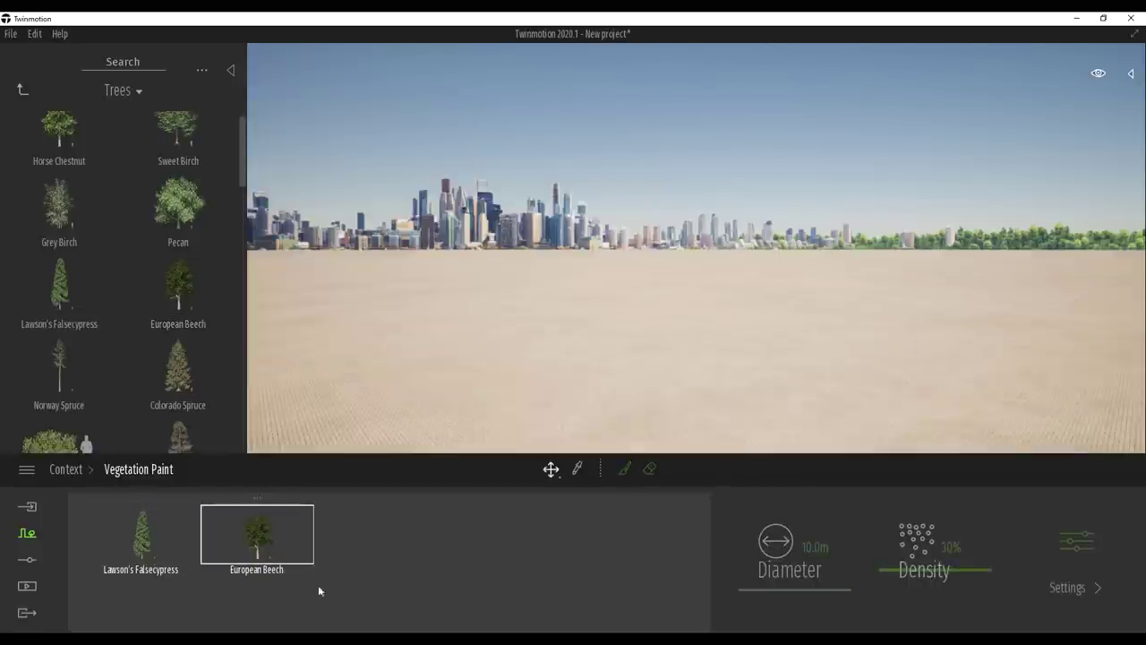
{"action": "left_click", "coordinate": [1079, 542]}
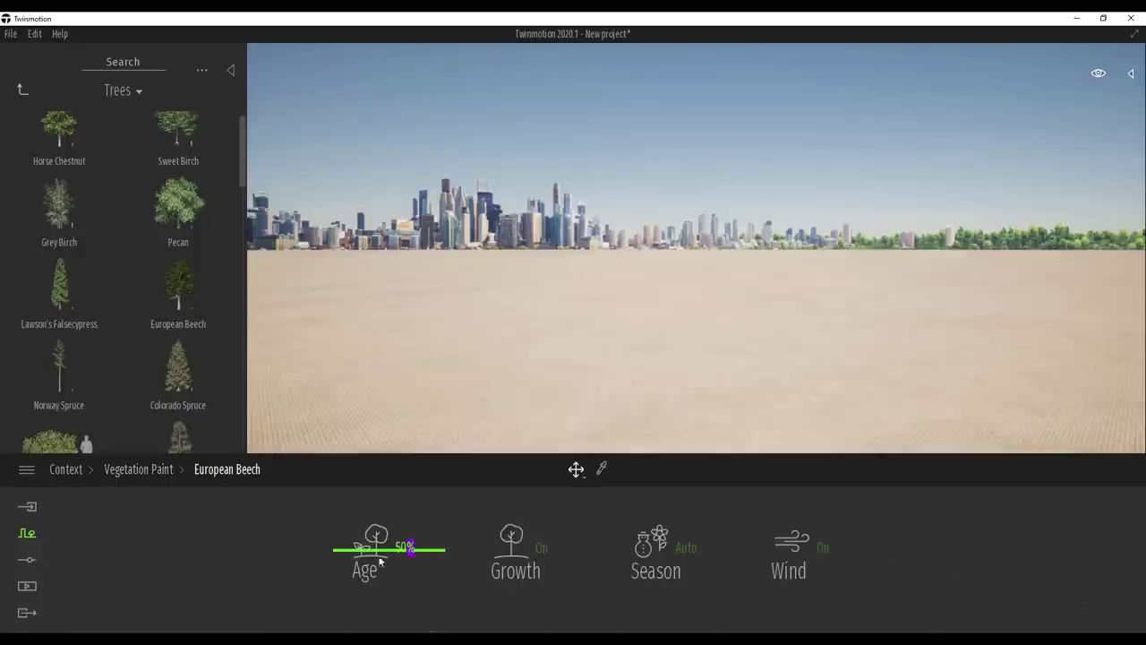
{"action": "left_click_drag", "start_coordinate": [373, 571], "coordinate": [378, 577]}
{"action": "left_click", "coordinate": [138, 469]}
- Paint a mix of Lawson's Falsecypress and European Beech across the open ground and inspect the trees up close
{"action": "left_click", "coordinate": [624, 468]}
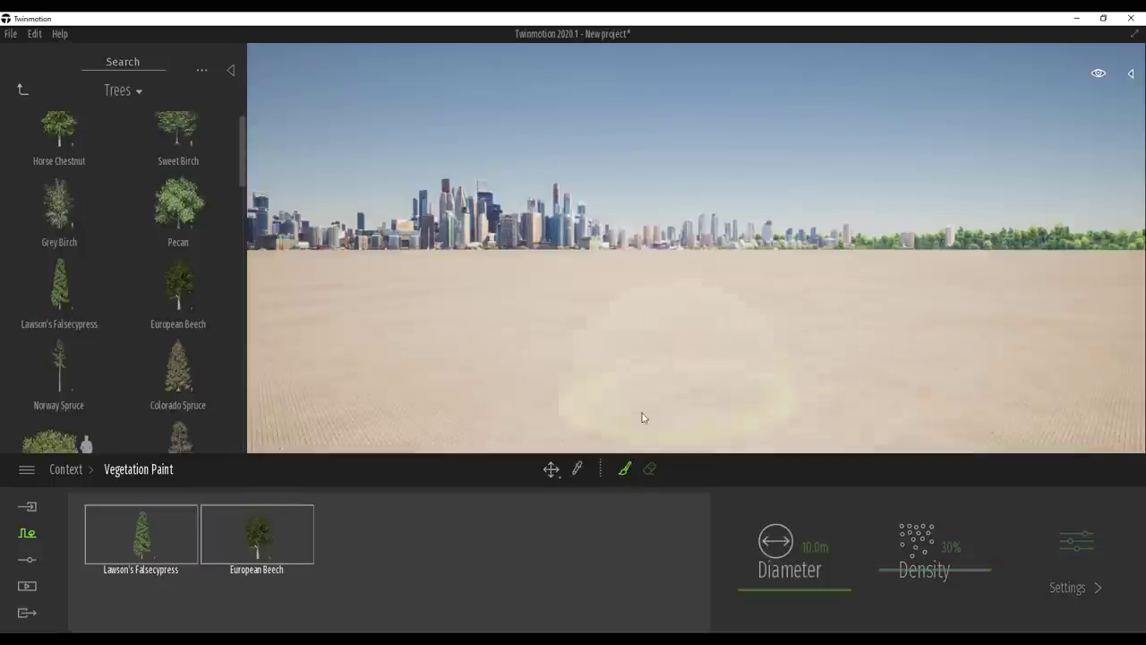
{"action": "mouse_move", "coordinate": [476, 384]}
{"action": "left_mouse_down"}
{"action": "mouse_move", "coordinate": [409, 346]}
{"action": "mouse_move", "coordinate": [813, 353]}
{"action": "mouse_move", "coordinate": [842, 409]}
{"action": "left_mouse_up"}
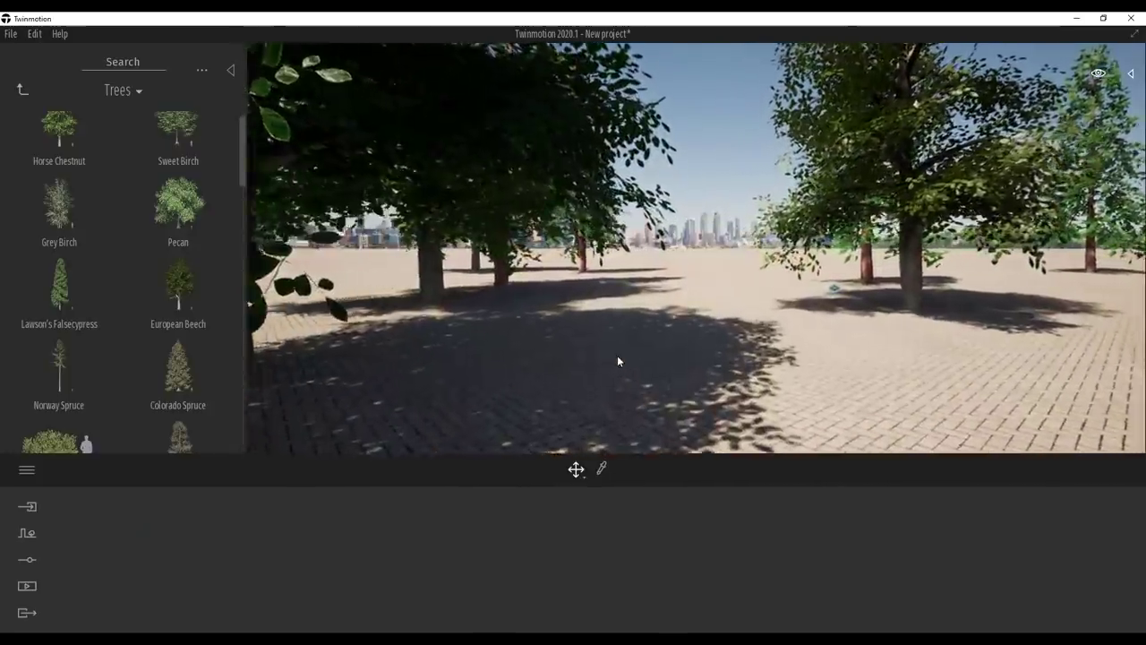
{"action": "key", "text": "w"}
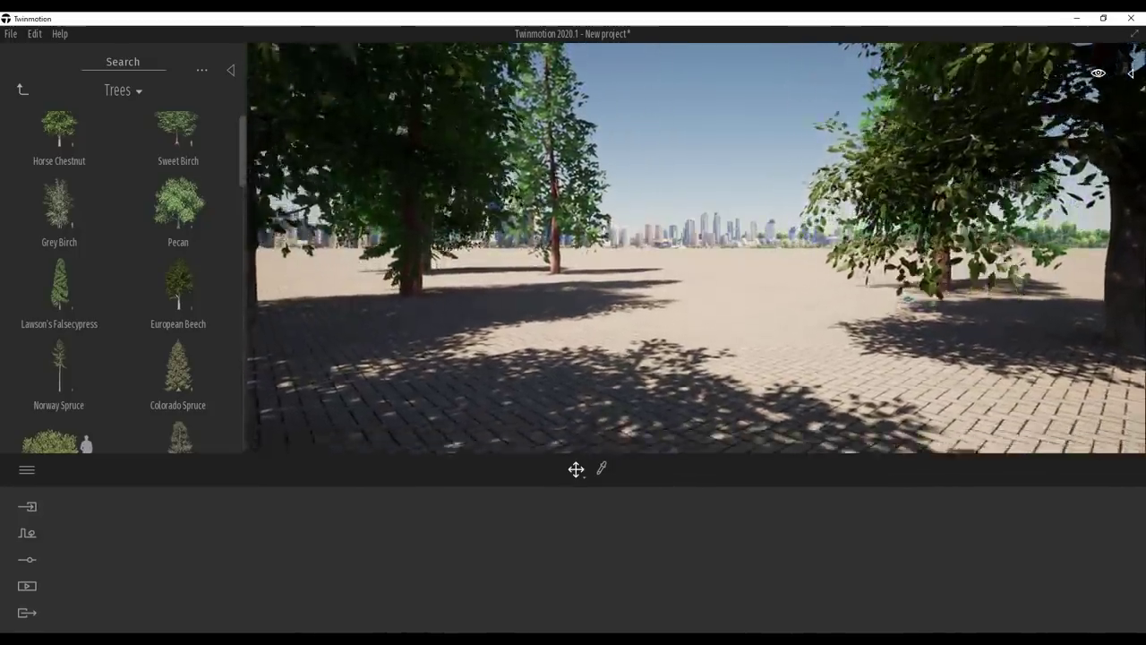
{"action": "key", "text": "q"}
{"action": "key", "text": "w"}
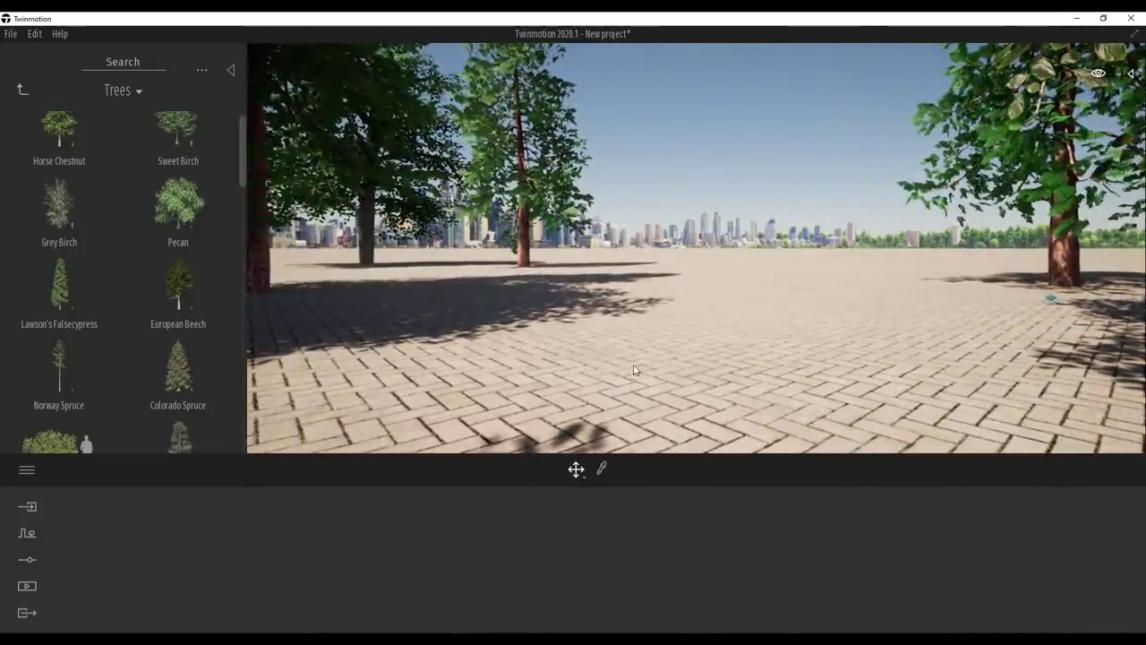
{"action": "key", "text": "s"}
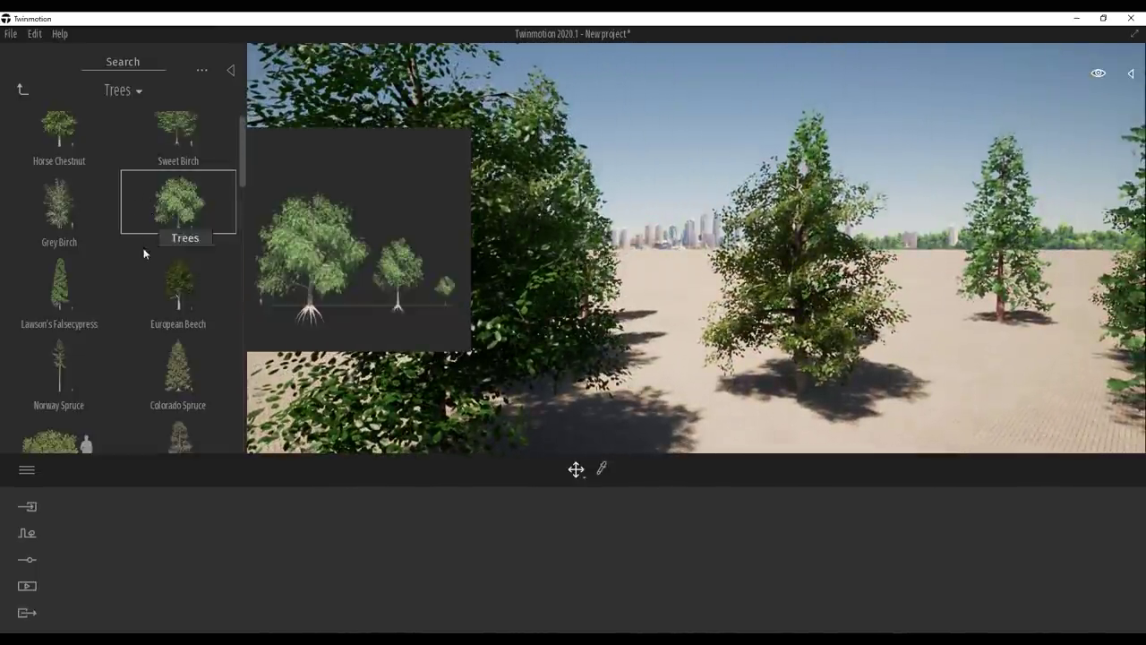
- Adjust the scene's weather settings with the painted trees in view
{"action": "left_click", "coordinate": [26, 561]}
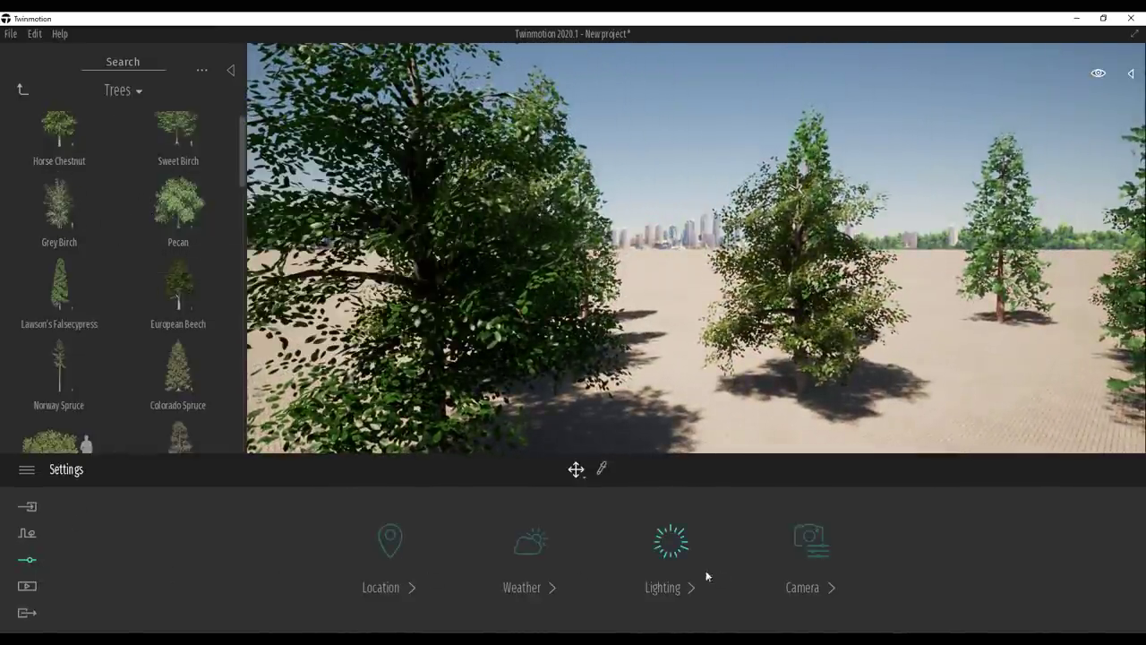
{"action": "left_click", "coordinate": [534, 545]}
{"action": "mouse_move", "coordinate": [921, 544]}
{"action": "left_mouse_down"}
{"action": "mouse_move", "coordinate": [921, 591]}
{"action": "mouse_move", "coordinate": [913, 534]}
{"action": "left_mouse_up"}
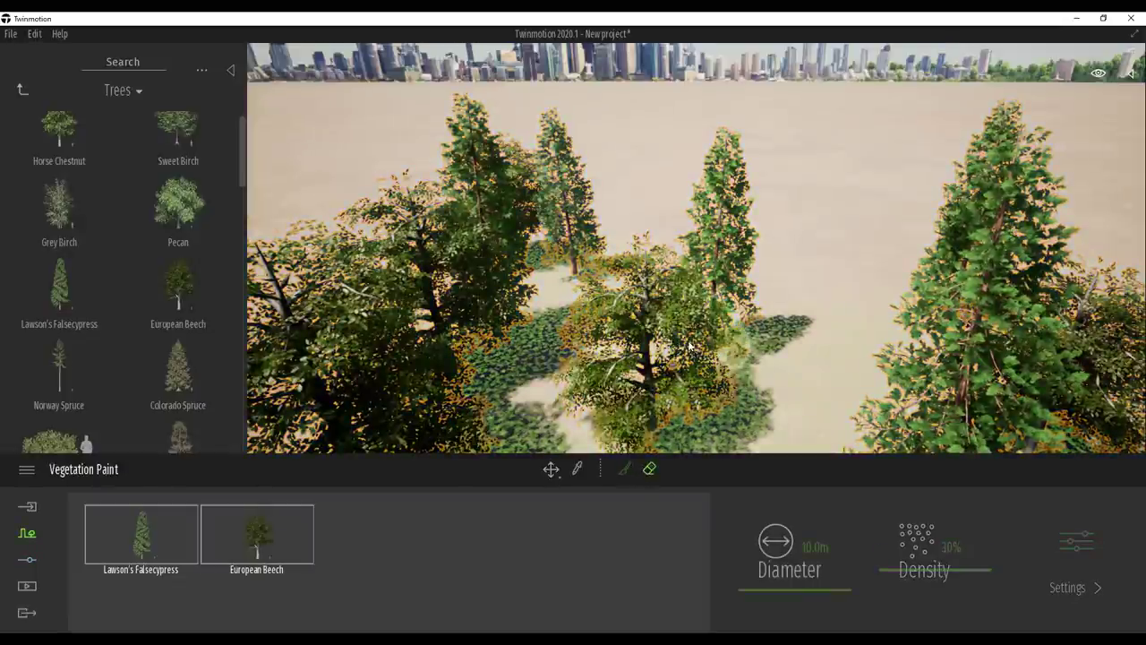
- Erase the painted trees from the ground with the Vegetation Paint eraser
{"action": "mouse_move", "coordinate": [720, 333]}
{"action": "left_mouse_down"}
{"action": "mouse_move", "coordinate": [671, 322]}
{"action": "mouse_move", "coordinate": [680, 289]}
{"action": "mouse_move", "coordinate": [573, 358]}
{"action": "mouse_move", "coordinate": [516, 427]}
{"action": "mouse_move", "coordinate": [574, 229]}
{"action": "left_mouse_up"}
{"action": "left_click_drag", "start_coordinate": [891, 441], "coordinate": [887, 289]}
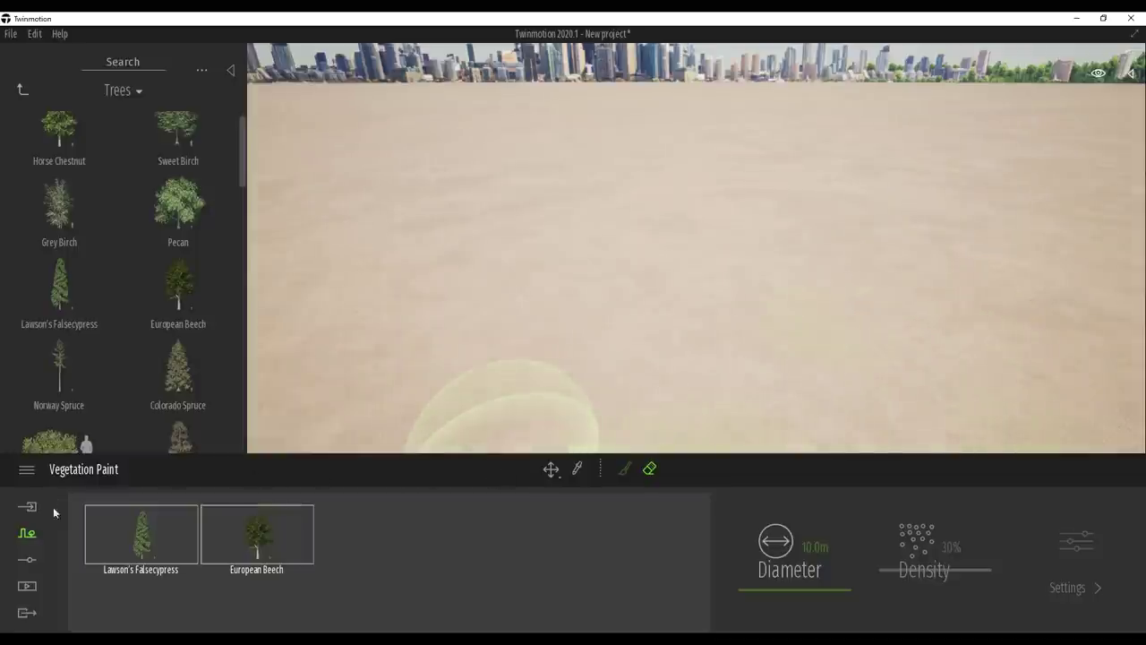
- Load Dry Grass 01 and Weed 02 into the Vegetation scatter palette
{"action": "left_click", "coordinate": [30, 537]}
{"action": "left_click", "coordinate": [680, 528]}
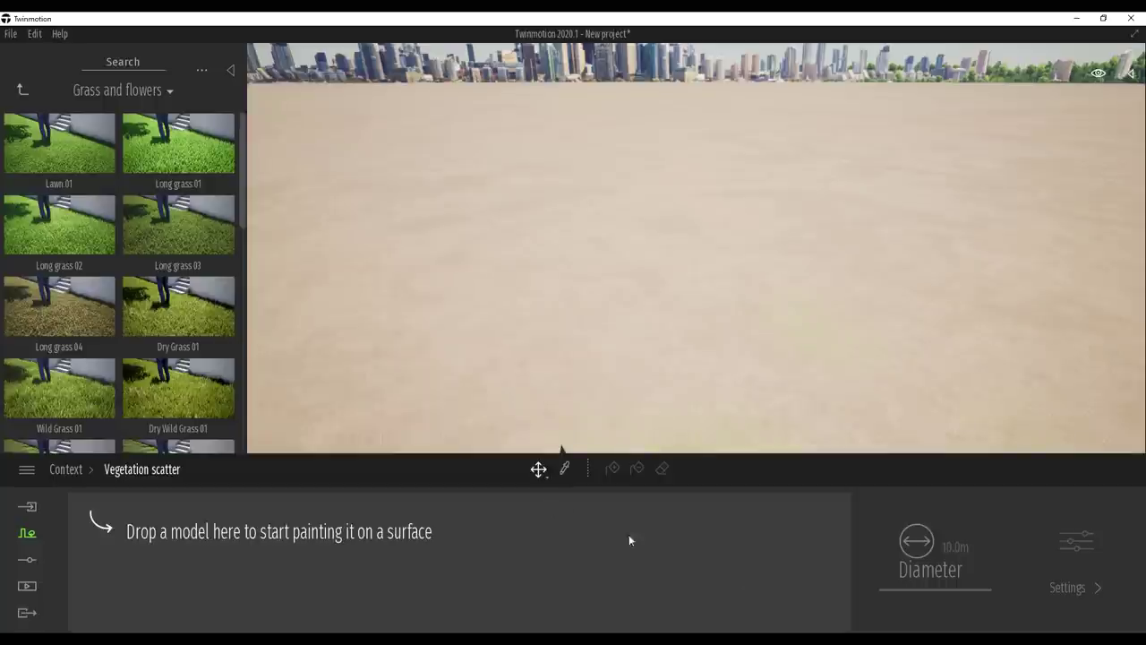
{"action": "mouse_move", "coordinate": [162, 296]}
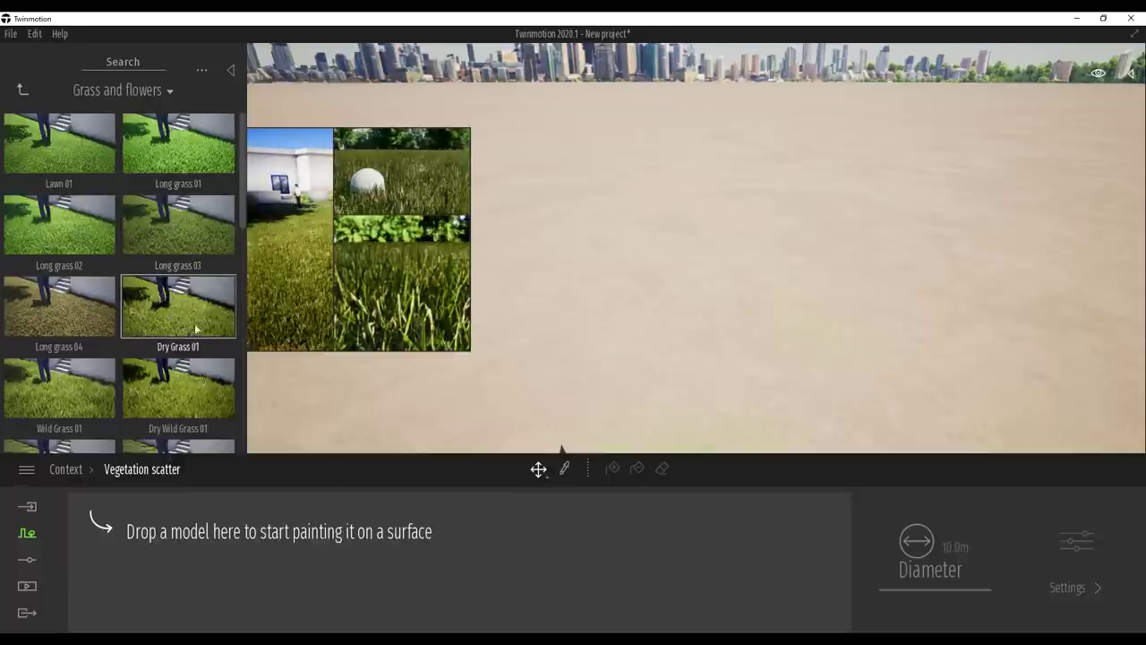
{"action": "left_click_drag", "start_coordinate": [168, 302], "coordinate": [139, 586]}
{"action": "scroll", "coordinate": [111, 392], "scroll_direction": "down", "scroll_amount": 3}
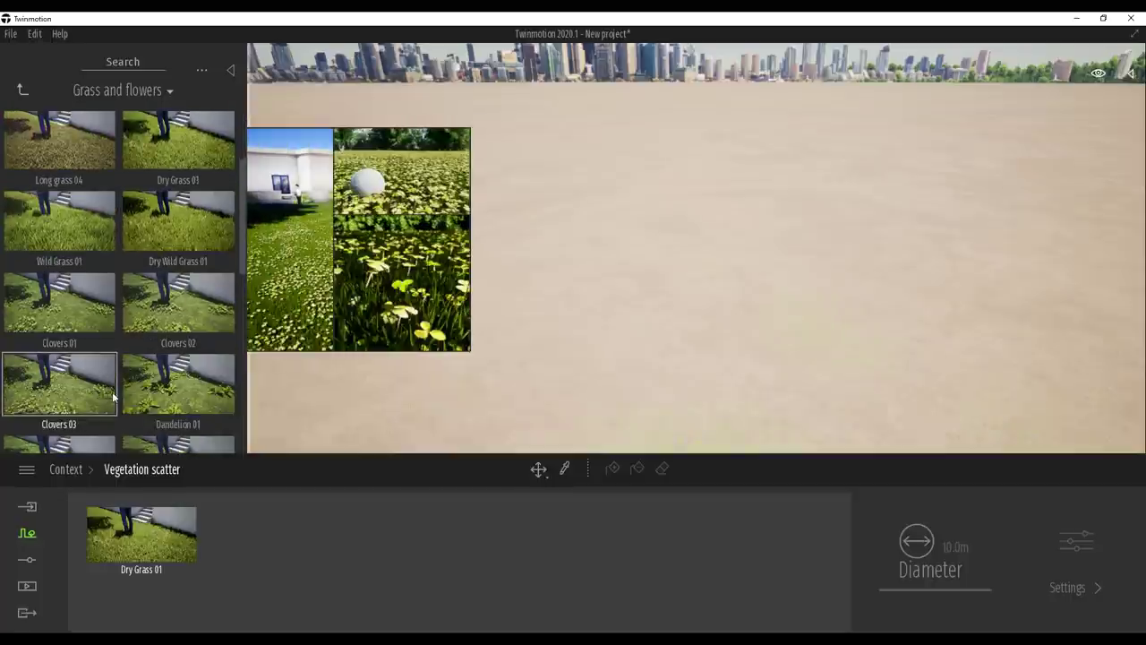
{"action": "left_click_drag", "start_coordinate": [170, 347], "coordinate": [237, 556]}
- Open the growth type options of Weed 02 in the Vegetation scatter palette
{"action": "left_click", "coordinate": [252, 544]}
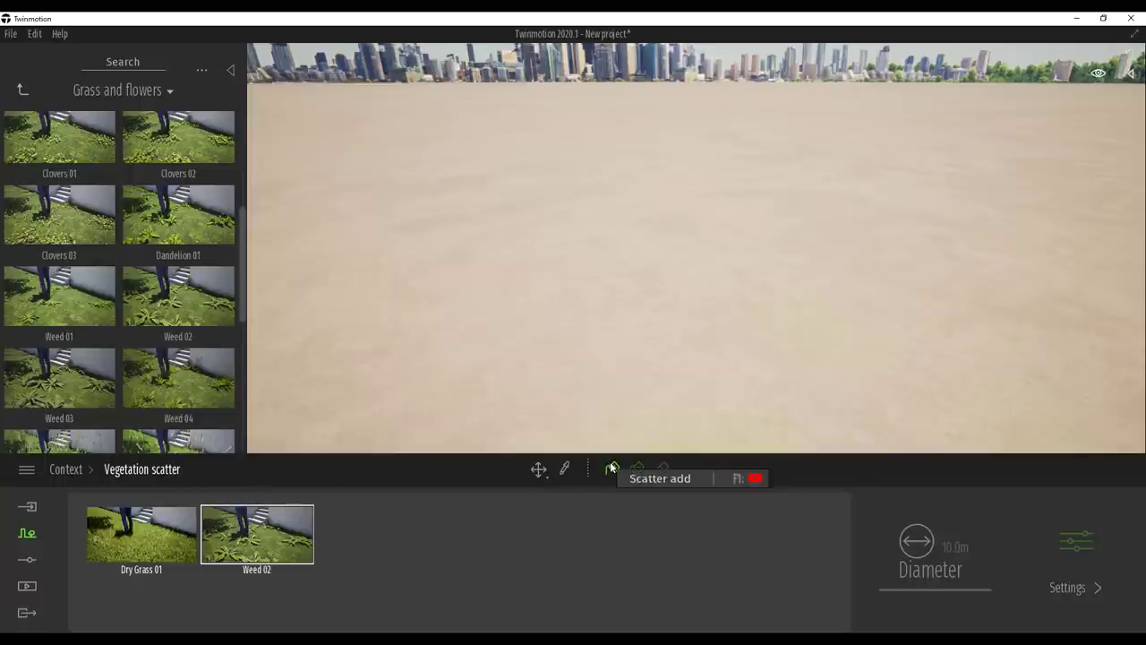
{"action": "left_click", "coordinate": [1075, 545]}
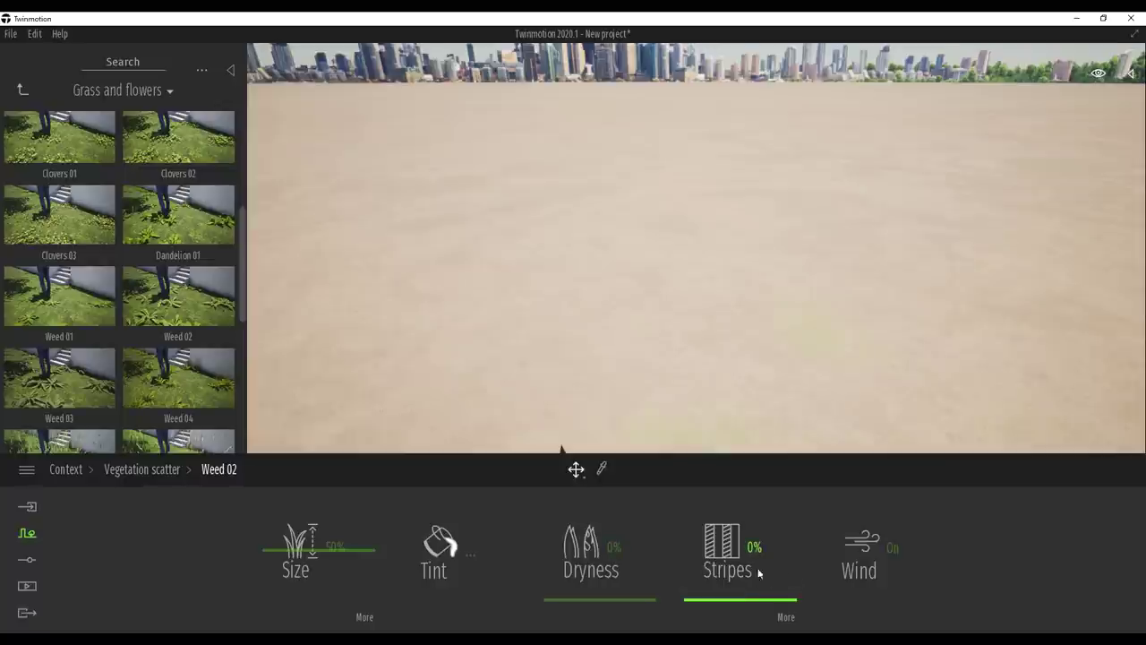
{"action": "left_click", "coordinate": [365, 617]}
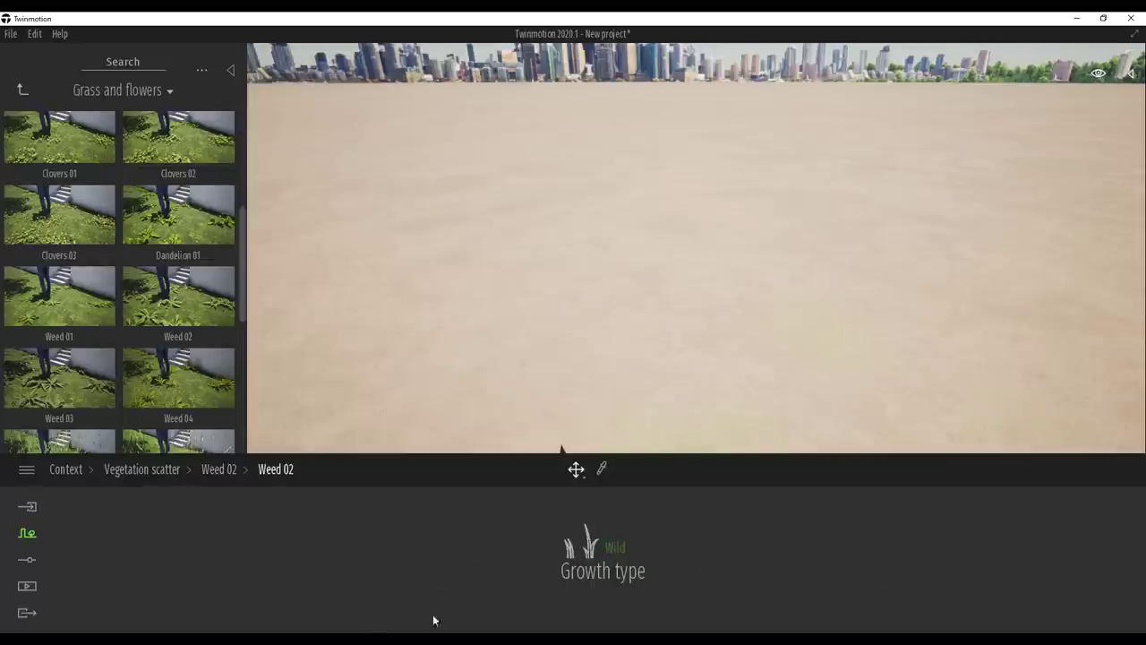
- Cycle the growth type of Weed 02 through its options in the Vegetation scatter palette
{"action": "left_click", "coordinate": [616, 548]}
{"action": "left_click", "coordinate": [616, 548]}
{"action": "left_click", "coordinate": [613, 547]}
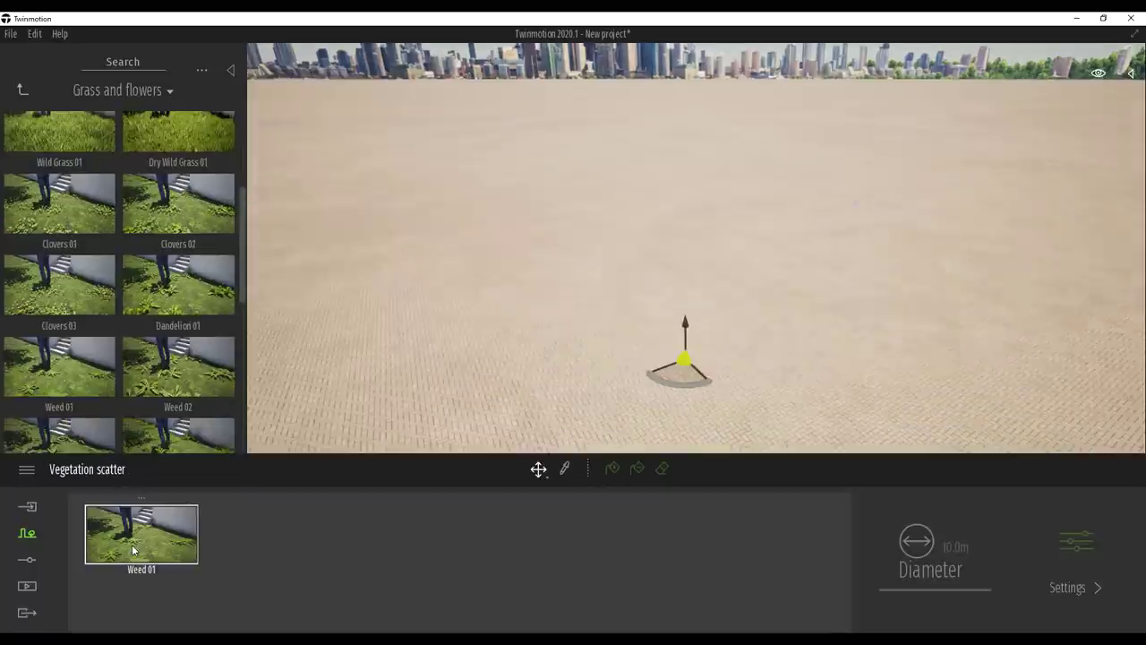
- Remove Weed 01 from the Vegetation scatter palette and load Horse Chestnut from the Trees library
{"action": "left_click_drag", "start_coordinate": [134, 551], "coordinate": [59, 206]}
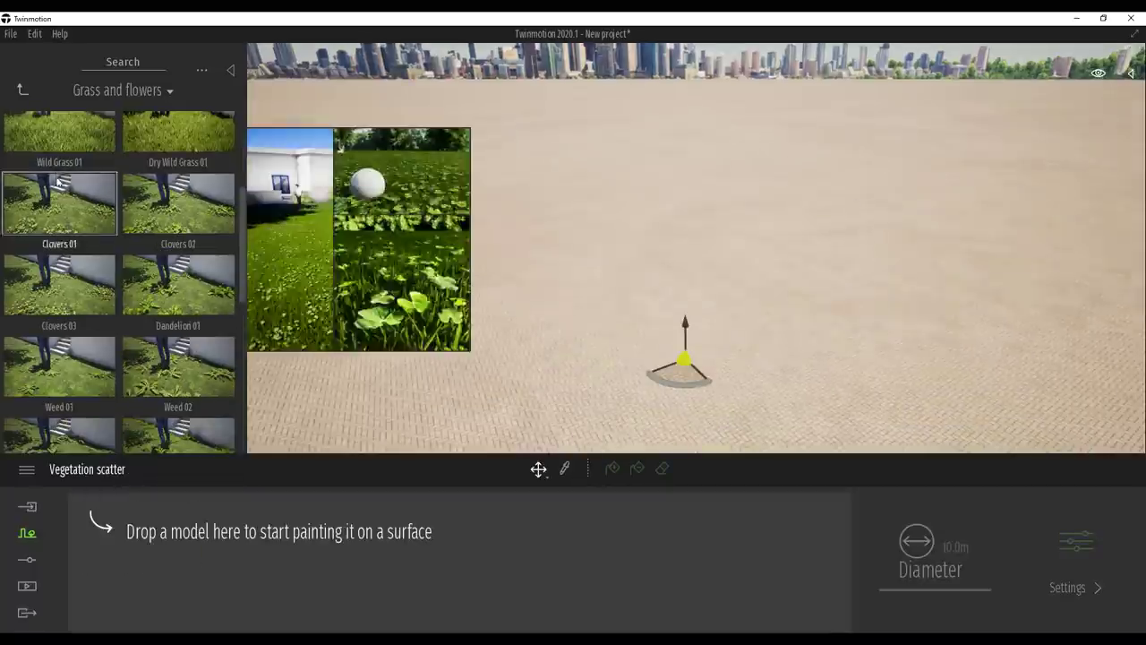
{"action": "left_click", "coordinate": [24, 91]}
{"action": "left_click", "coordinate": [164, 149]}
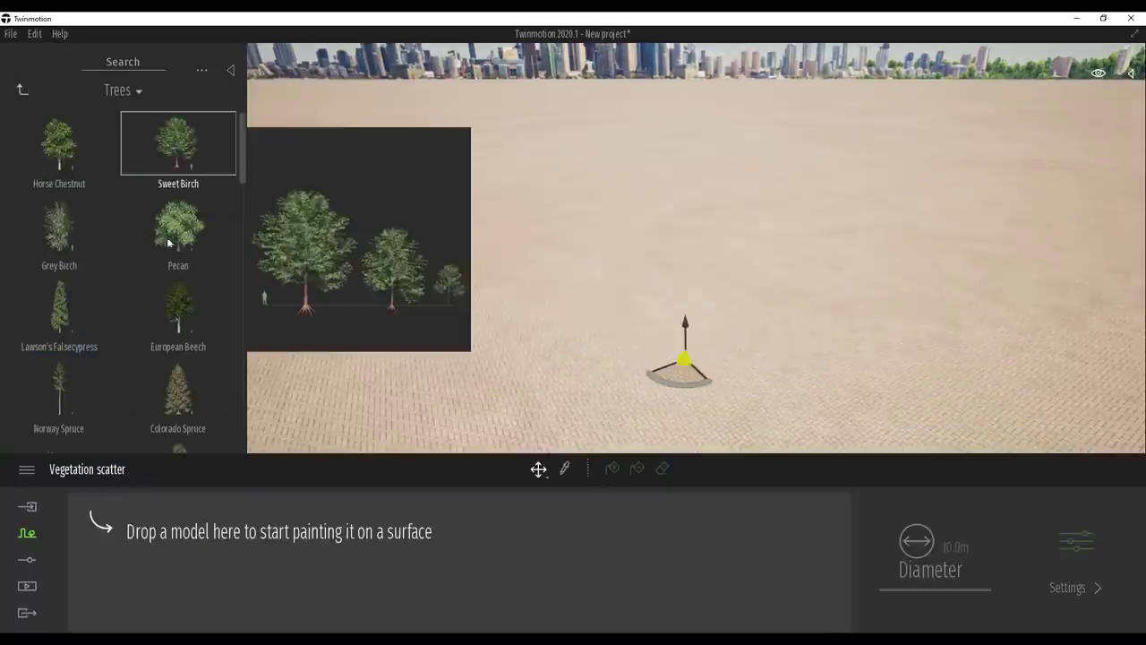
{"action": "left_click_drag", "start_coordinate": [69, 154], "coordinate": [148, 532]}
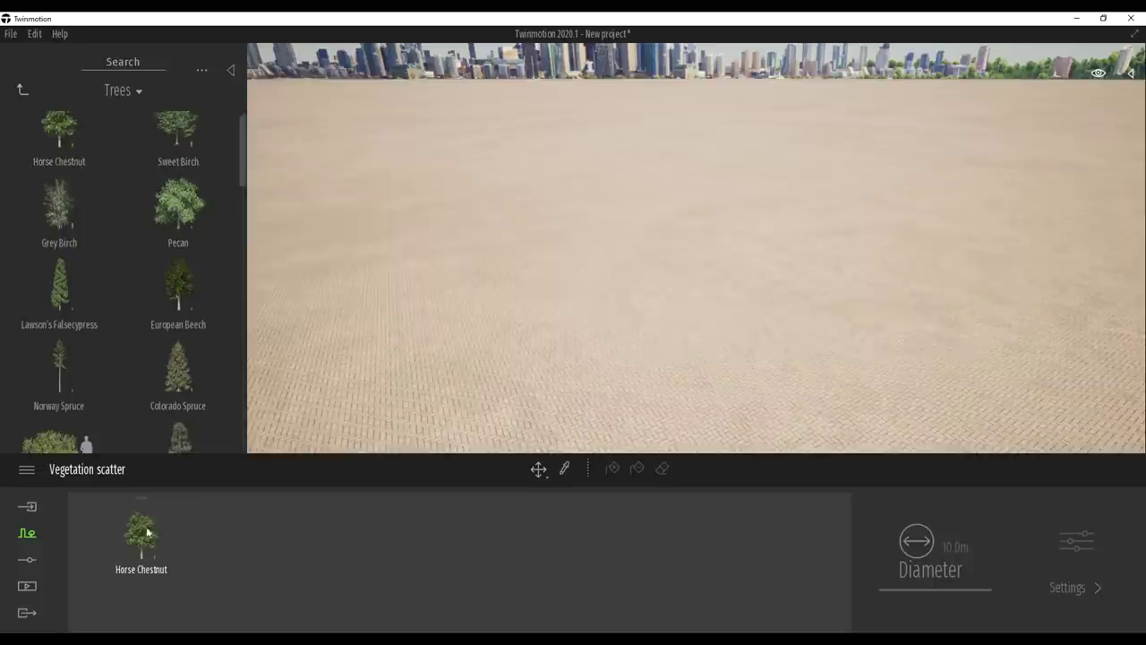
{"action": "left_click", "coordinate": [140, 550]}
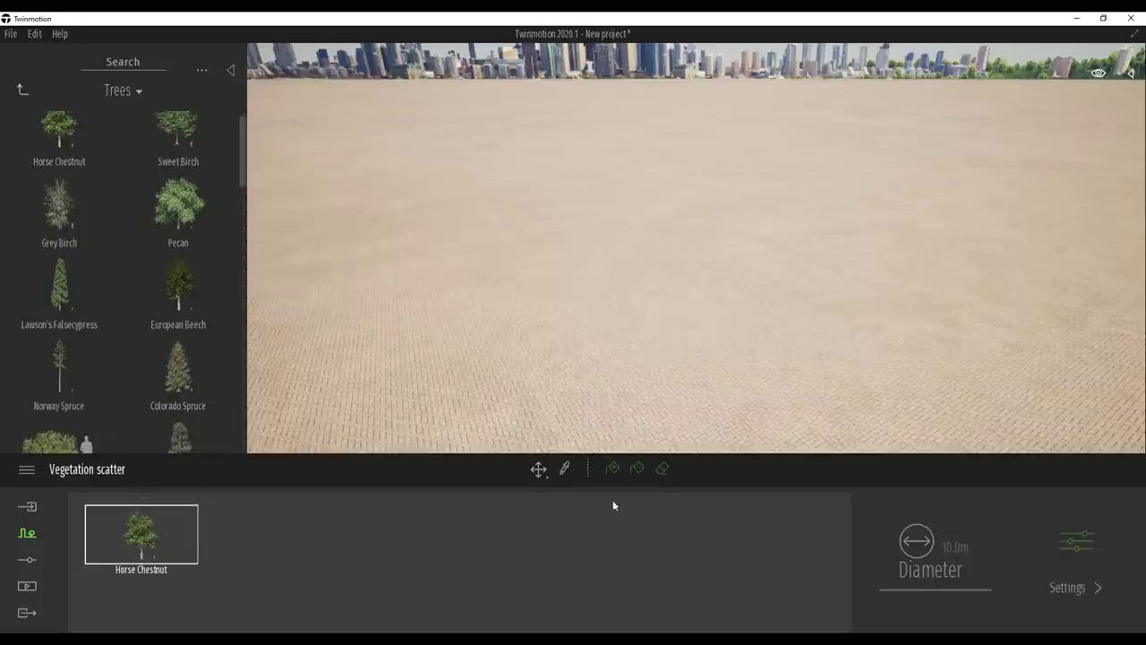
- Try scattering Horse Chestnut trees over the whole ground and undo the scatter
{"action": "left_click", "coordinate": [534, 475]}
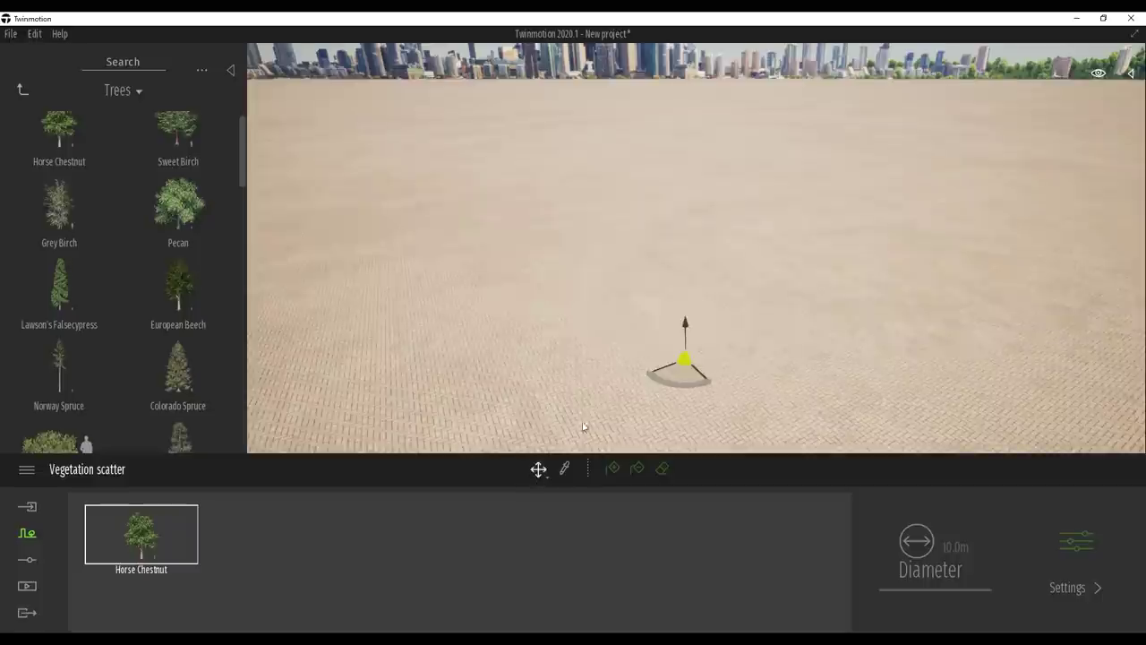
{"action": "key", "text": "d"}
{"action": "key", "text": "s"}
{"action": "key", "text": "d"}
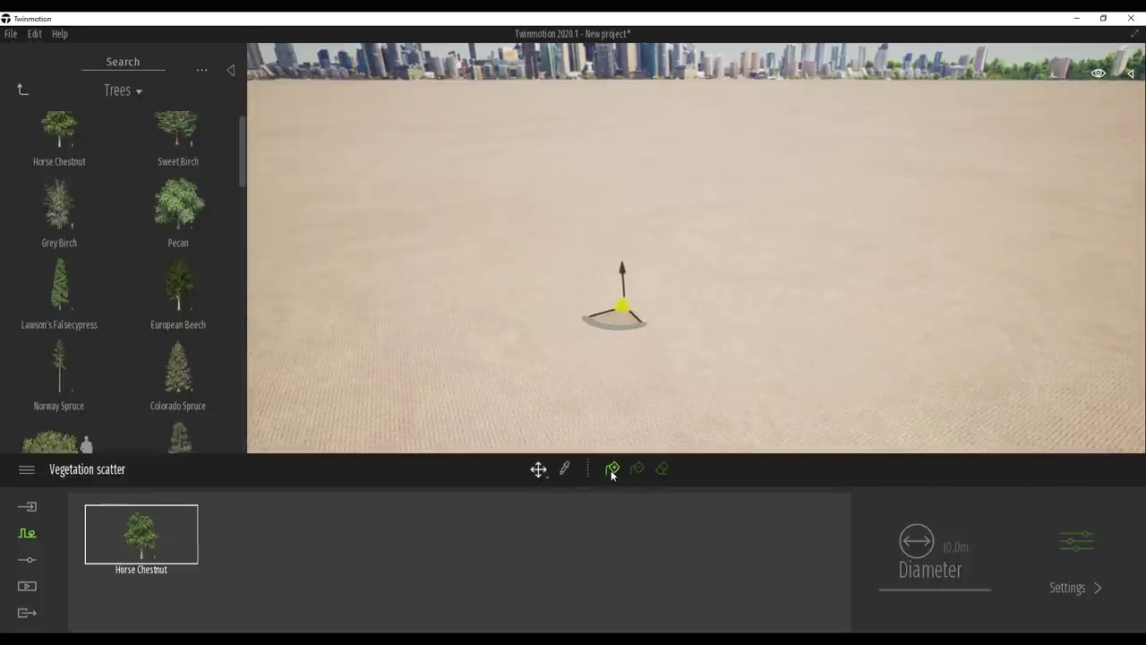
{"action": "left_click", "coordinate": [613, 470]}
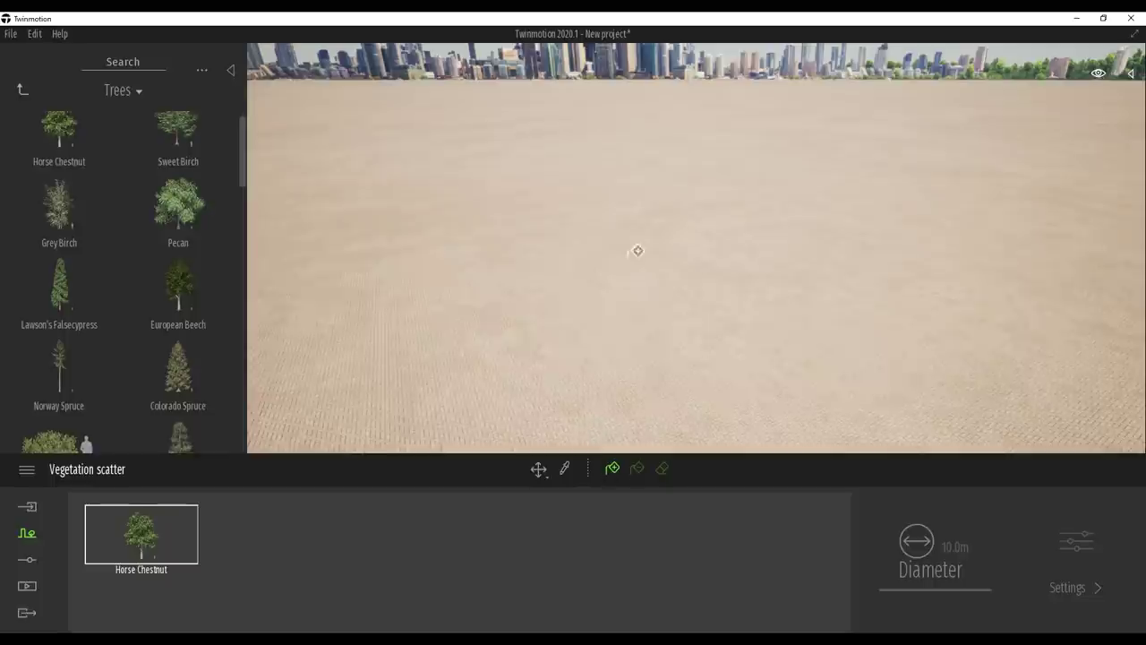
{"action": "left_click", "coordinate": [636, 219]}
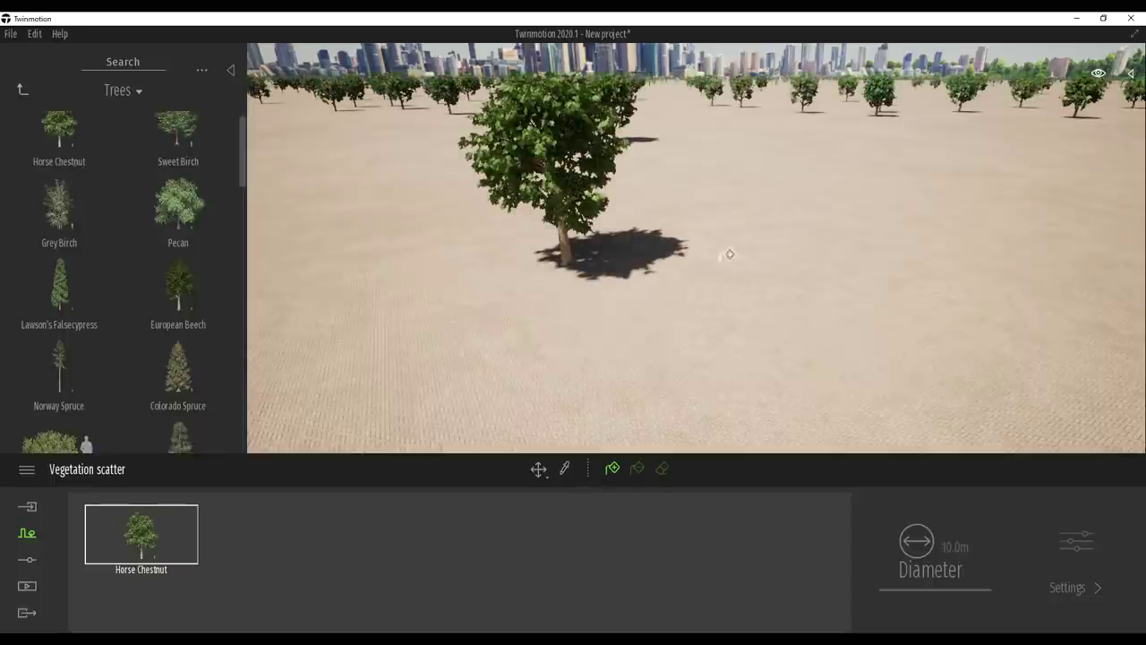
{"action": "key", "text": "e"}
{"action": "key", "text": "s"}
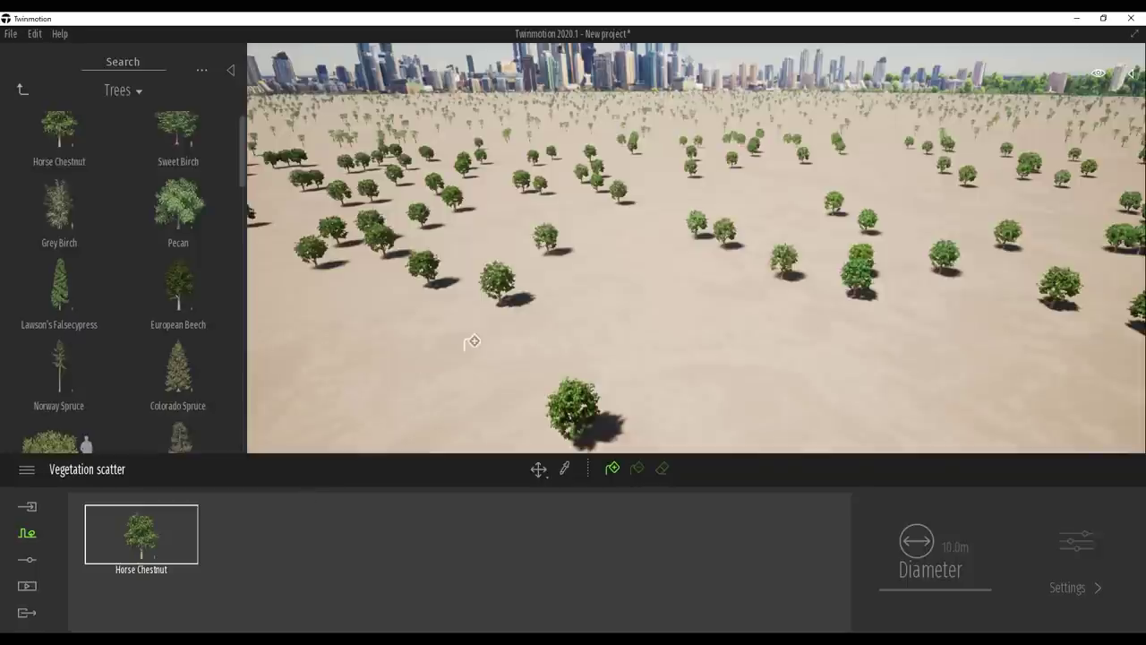
{"action": "key", "text": "ctrl+z"}
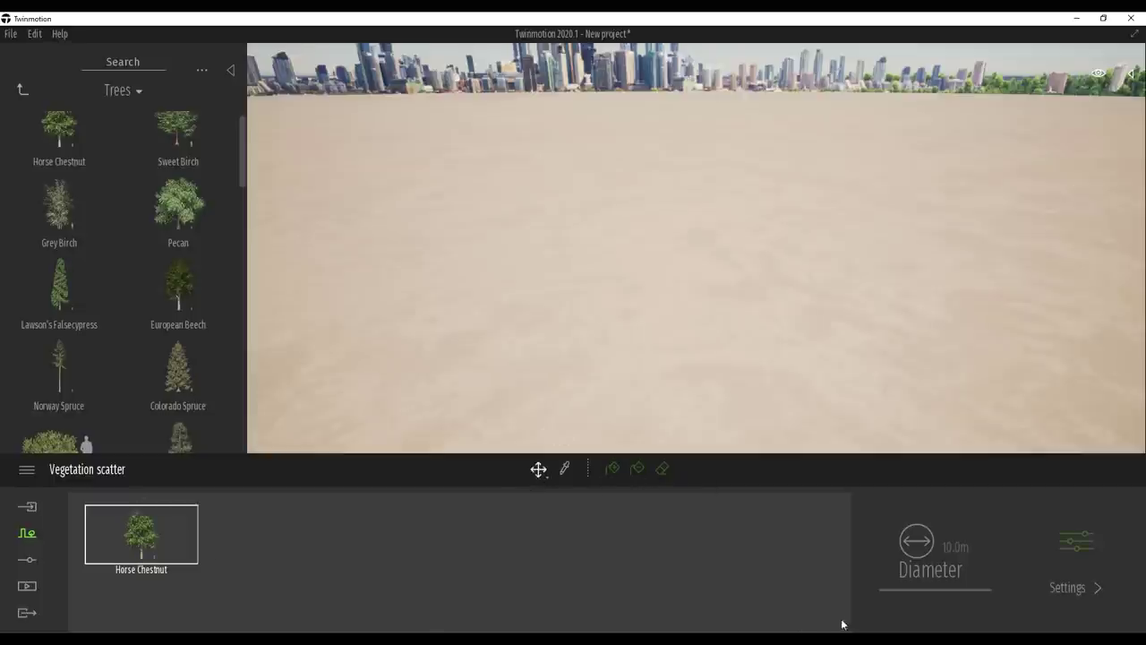
- Adjust the Horse Chestnut's age setting and scatter the trees over the whole ground
{"action": "left_click", "coordinate": [1062, 539]}
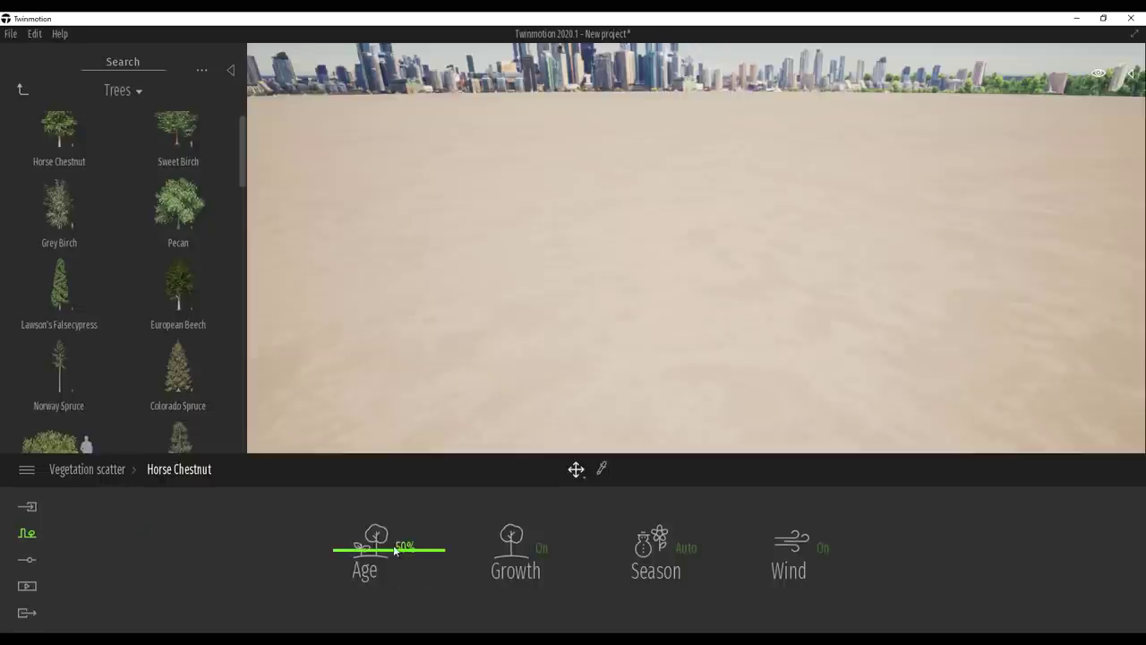
{"action": "mouse_move", "coordinate": [377, 540]}
{"action": "left_mouse_down"}
{"action": "mouse_move", "coordinate": [380, 513]}
{"action": "mouse_move", "coordinate": [377, 568]}
{"action": "mouse_move", "coordinate": [379, 533]}
{"action": "mouse_move", "coordinate": [377, 551]}
{"action": "left_mouse_up"}
{"action": "left_click", "coordinate": [109, 471]}
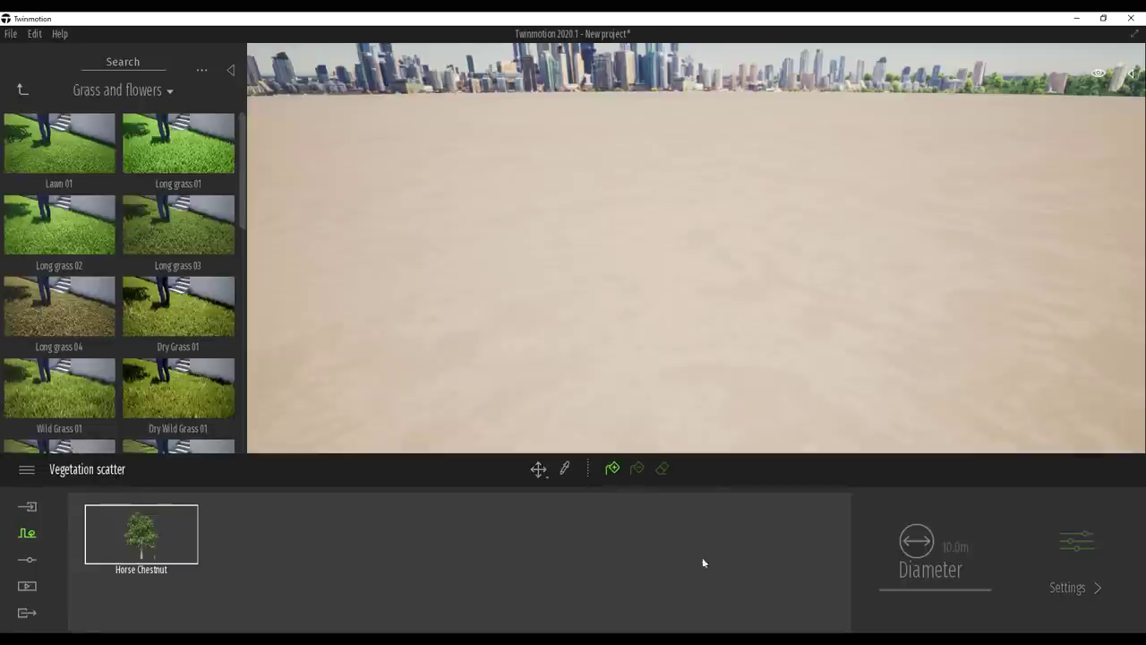
{"action": "left_click", "coordinate": [658, 211]}
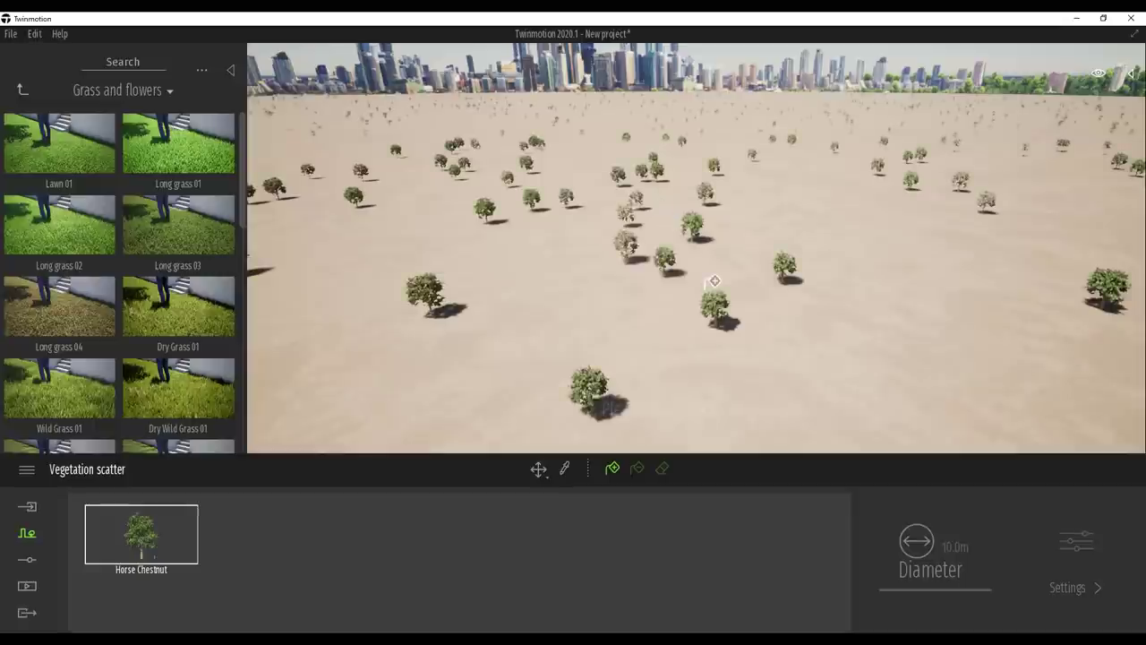
- Add Pecan from the Trees library to the scatter palette and scatter it over the ground among the Horse Chestnuts
{"action": "left_click", "coordinate": [23, 90]}
{"action": "left_click", "coordinate": [188, 158]}
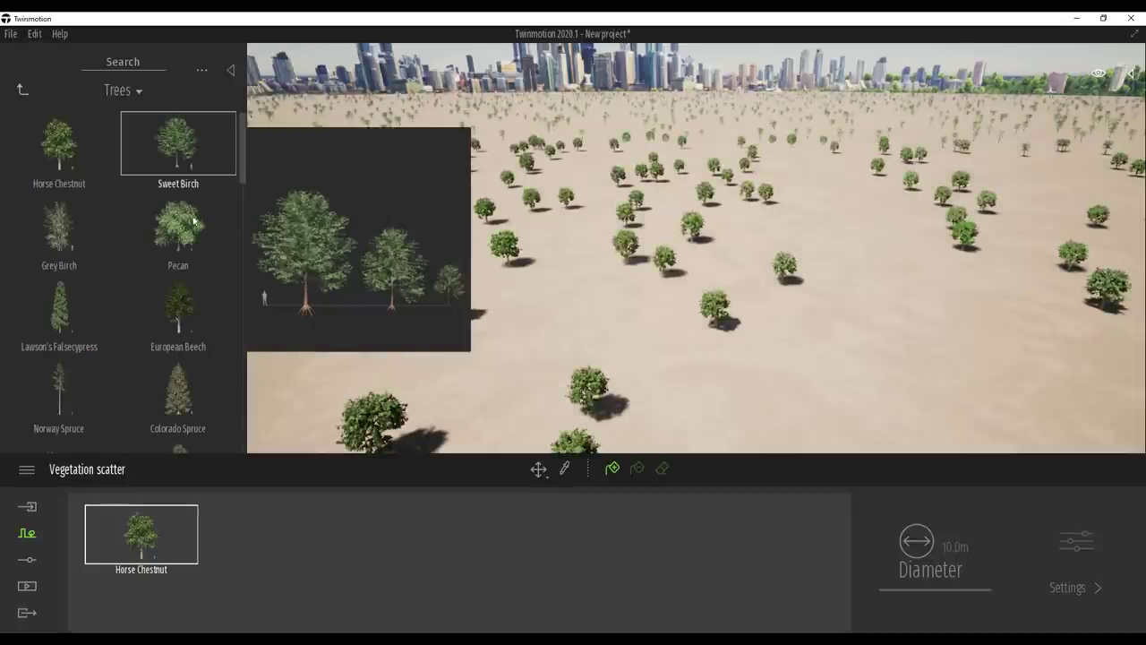
{"action": "left_click_drag", "start_coordinate": [179, 215], "coordinate": [265, 549]}
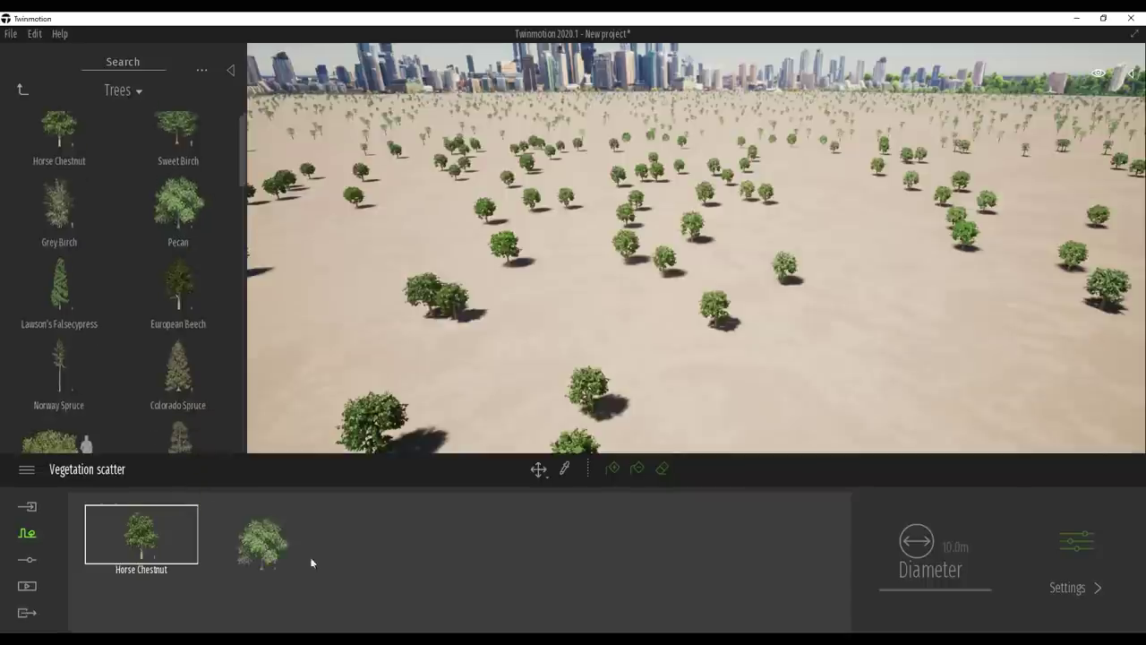
{"action": "left_click", "coordinate": [271, 539]}
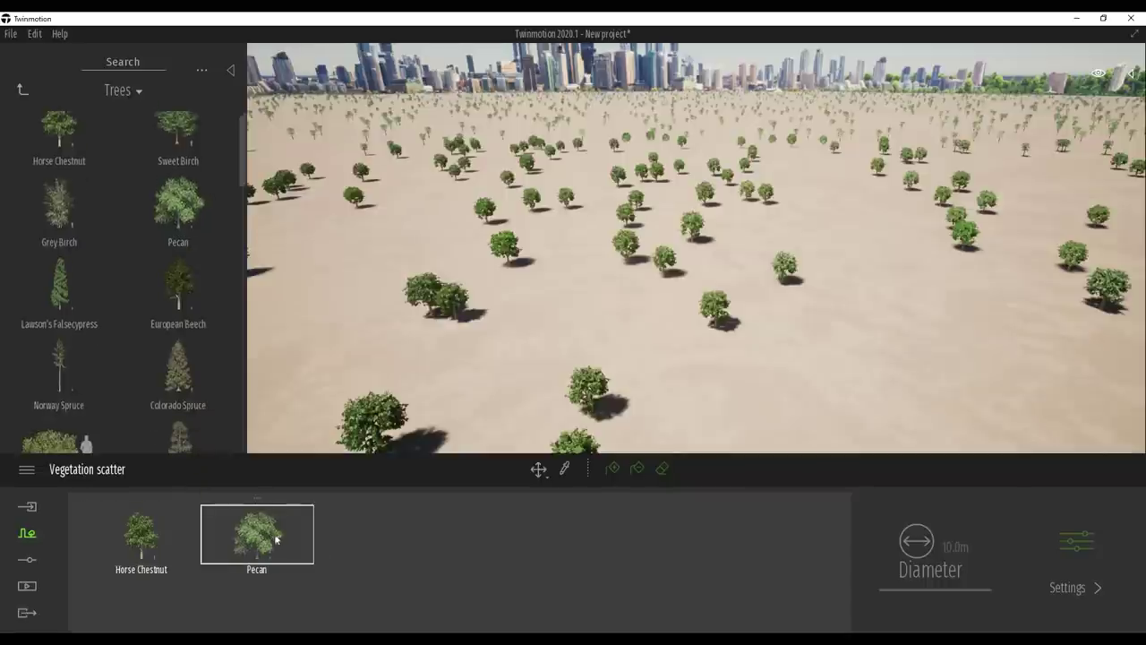
{"action": "left_click", "coordinate": [615, 472]}
{"action": "left_click", "coordinate": [865, 292]}
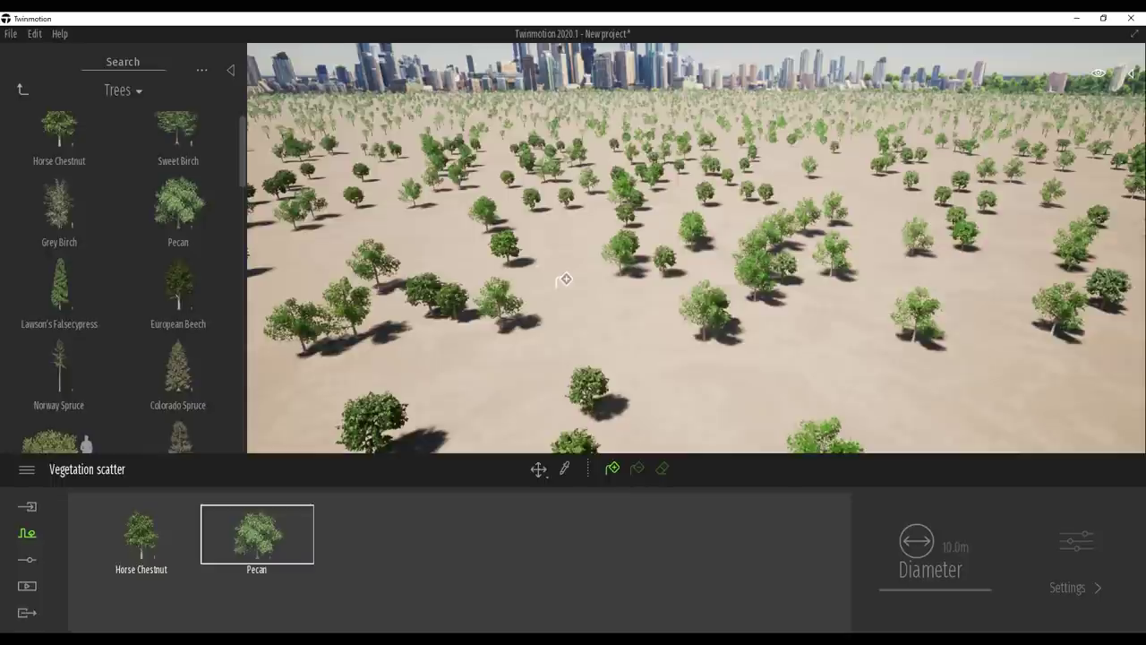
- Add Lawson's Falsecypress to the scatter palette and scatter it over the same ground
{"action": "middle_click_drag", "start_coordinate": [565, 279], "coordinate": [566, 279]}
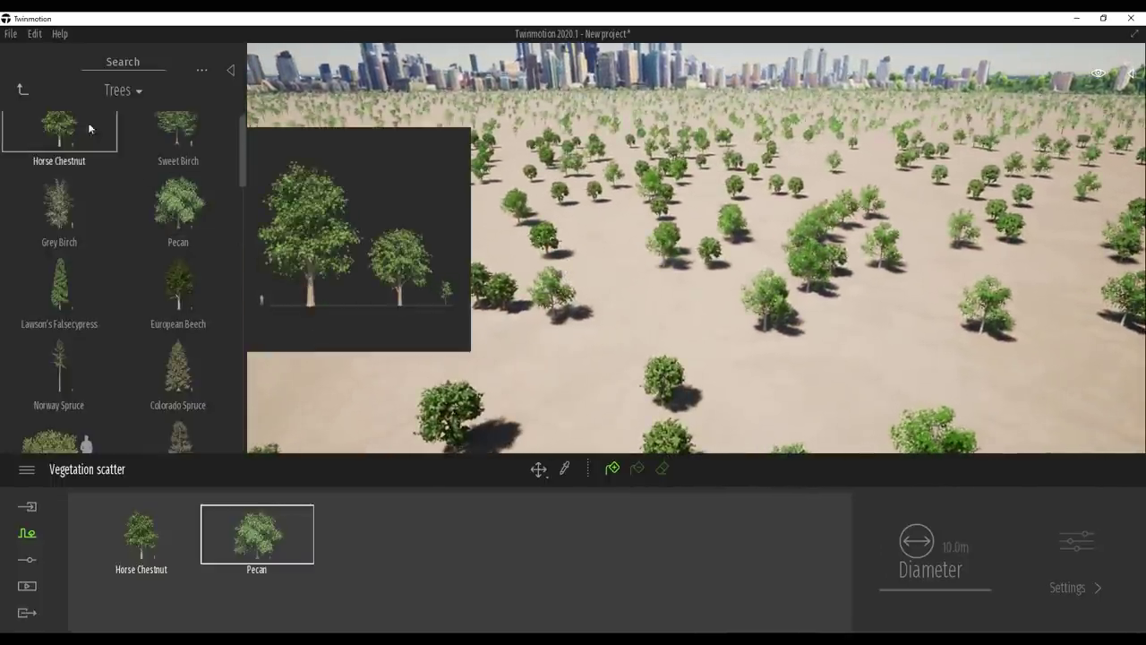
{"action": "mouse_move", "coordinate": [103, 289]}
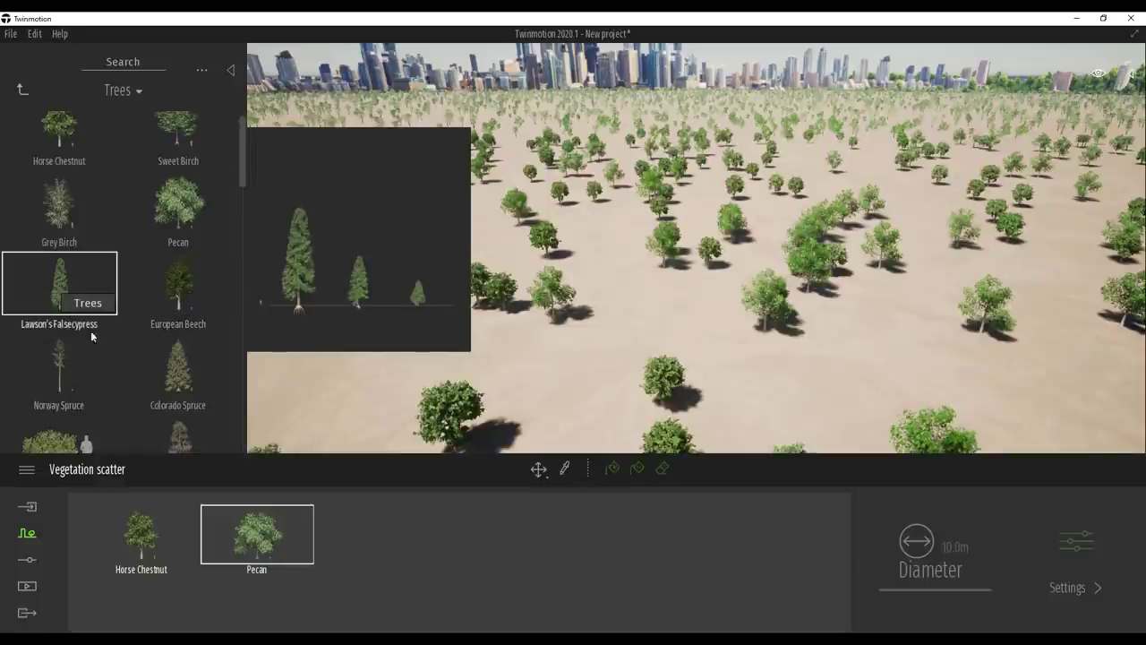
{"action": "left_click_drag", "start_coordinate": [54, 285], "coordinate": [357, 552]}
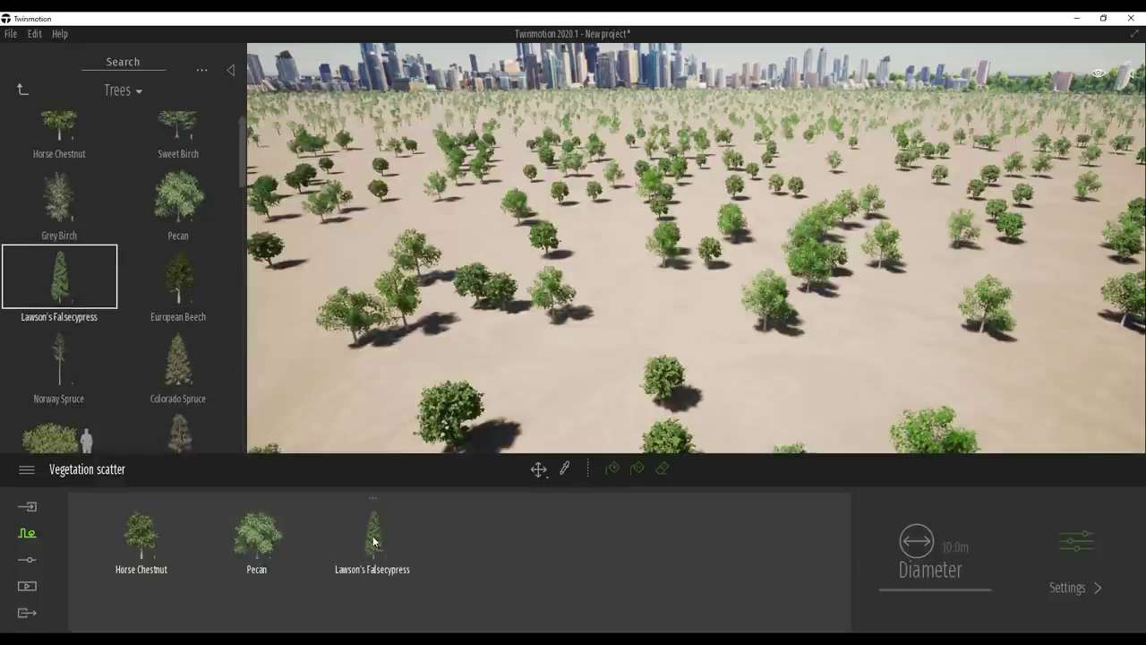
{"action": "left_click", "coordinate": [613, 470]}
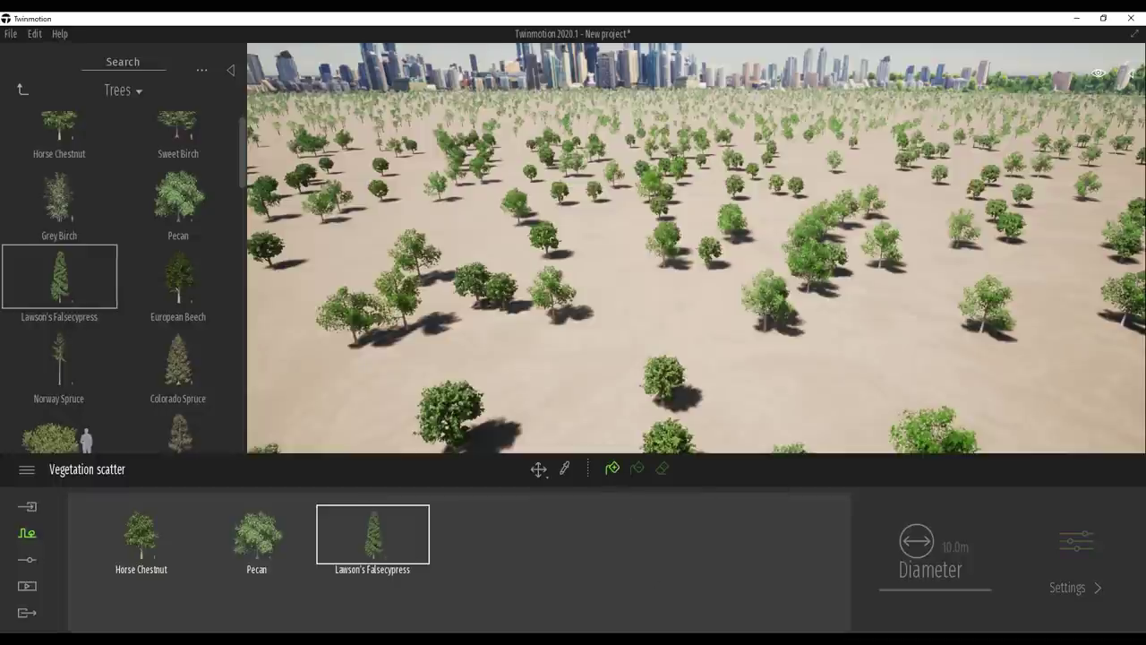
{"action": "mouse_move", "coordinate": [622, 340]}
{"action": "left_mouse_down"}
{"action": "mouse_move", "coordinate": [627, 329]}
{"action": "mouse_move", "coordinate": [550, 355]}
{"action": "left_mouse_up"}
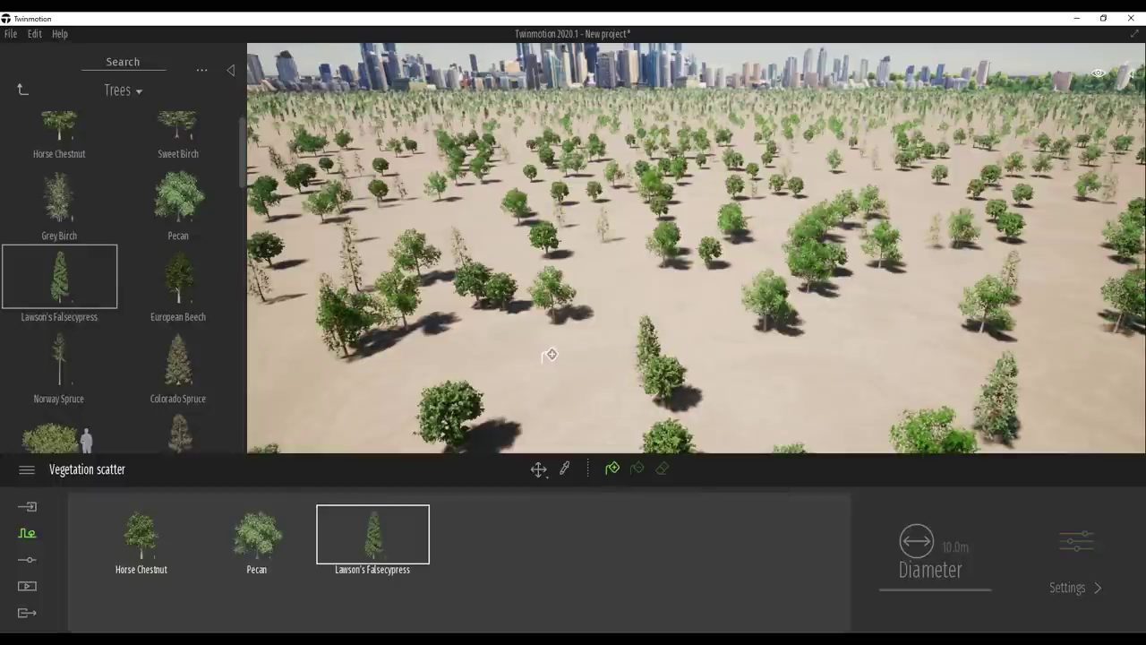
{"action": "left_click", "coordinate": [22, 90]}
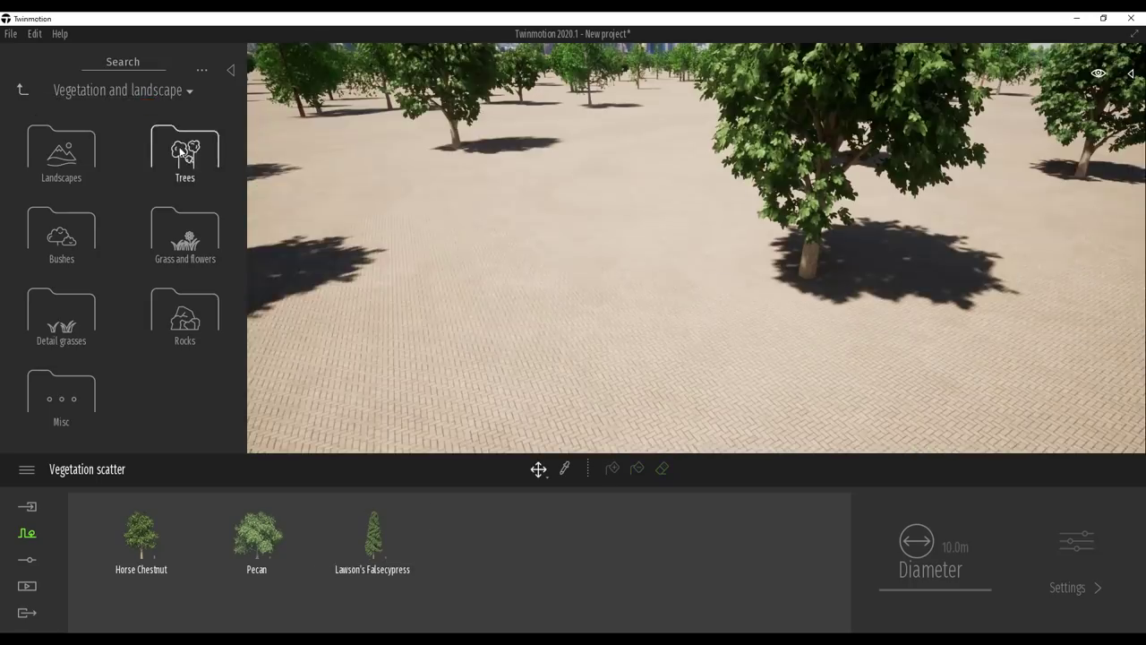
{"action": "left_click", "coordinate": [192, 159]}
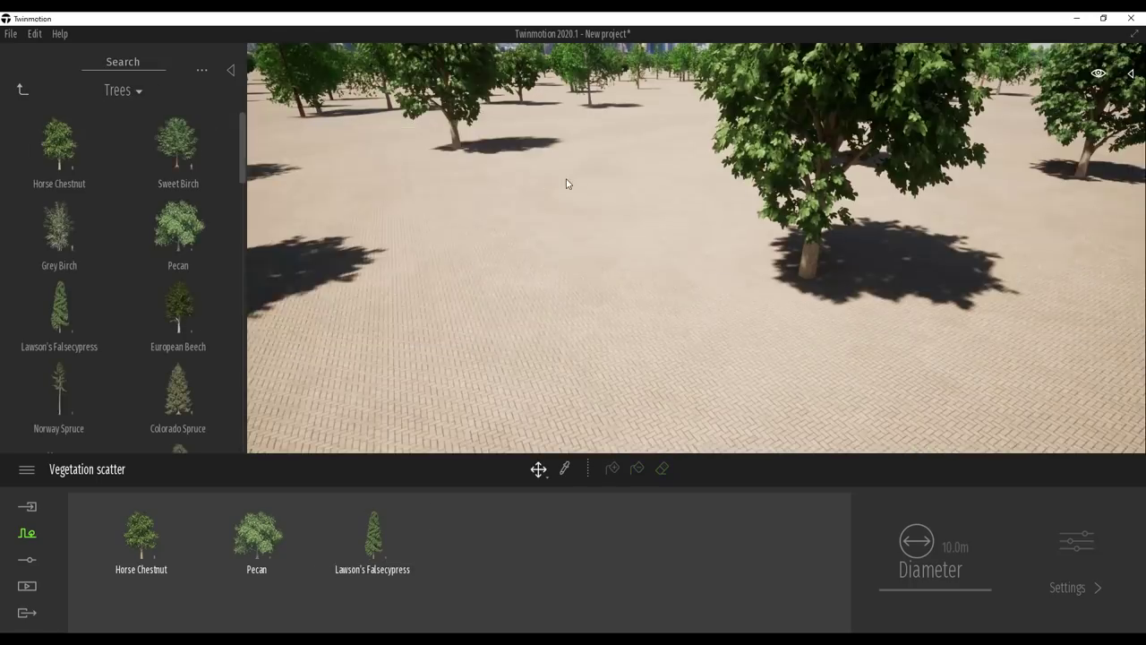
{"action": "scroll", "coordinate": [566, 184], "scroll_direction": "down", "scroll_amount": 5}
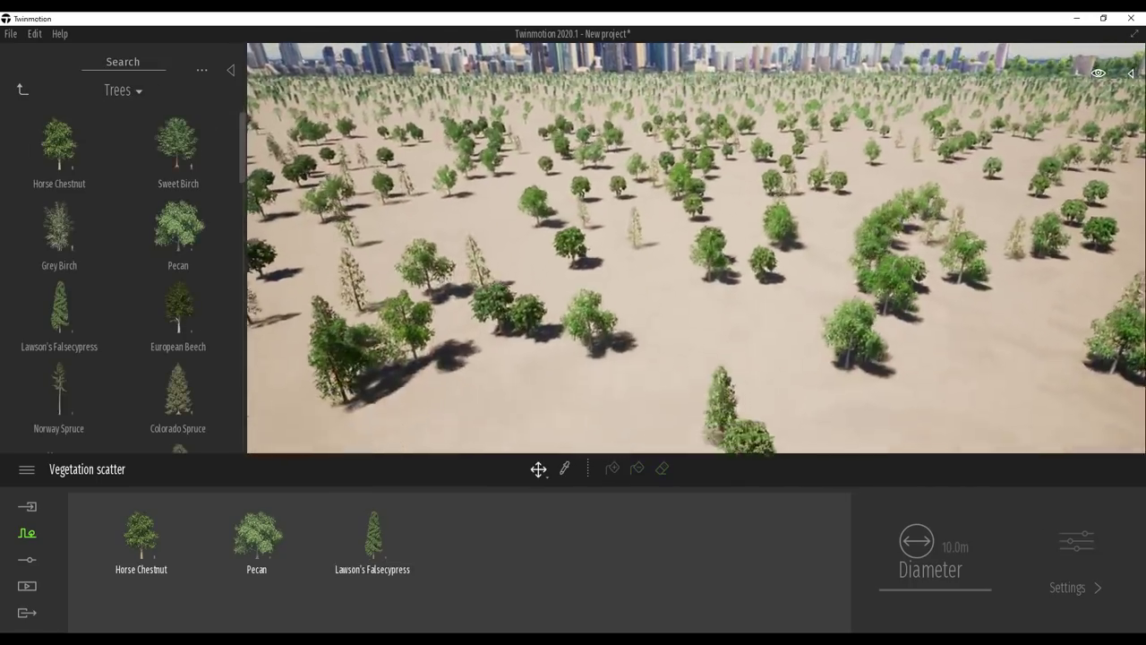
{"action": "right_click_drag", "start_coordinate": [656, 179], "coordinate": [656, 118]}
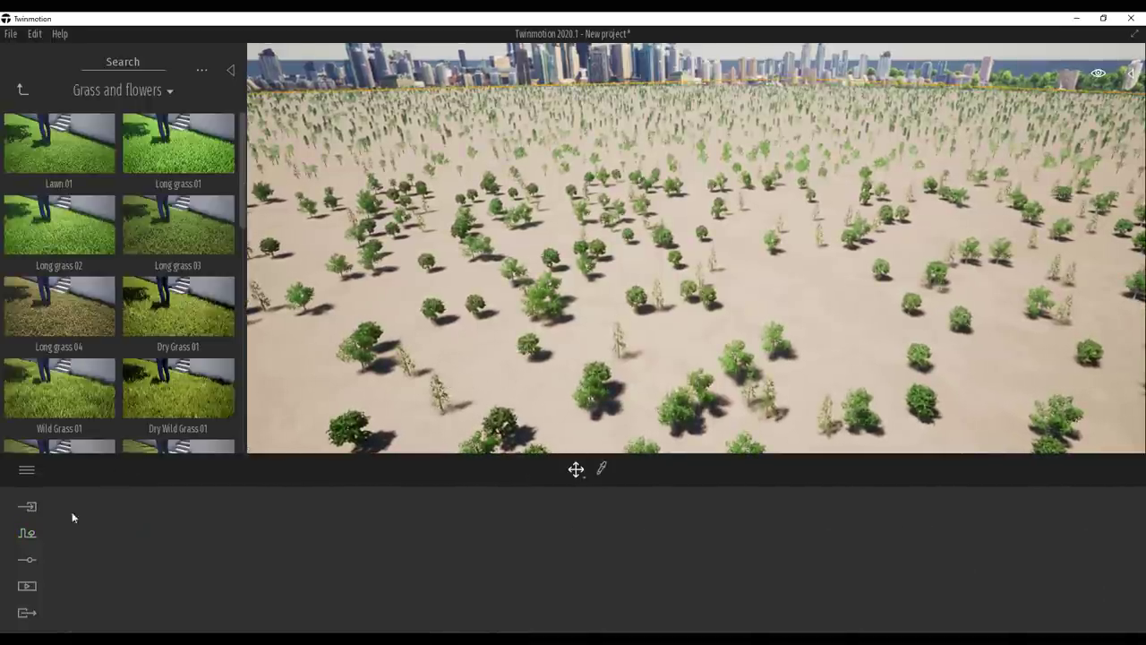
- Apply the Grass 4 material from the Nature ground materials to the ground surface
{"action": "left_click", "coordinate": [30, 93]}
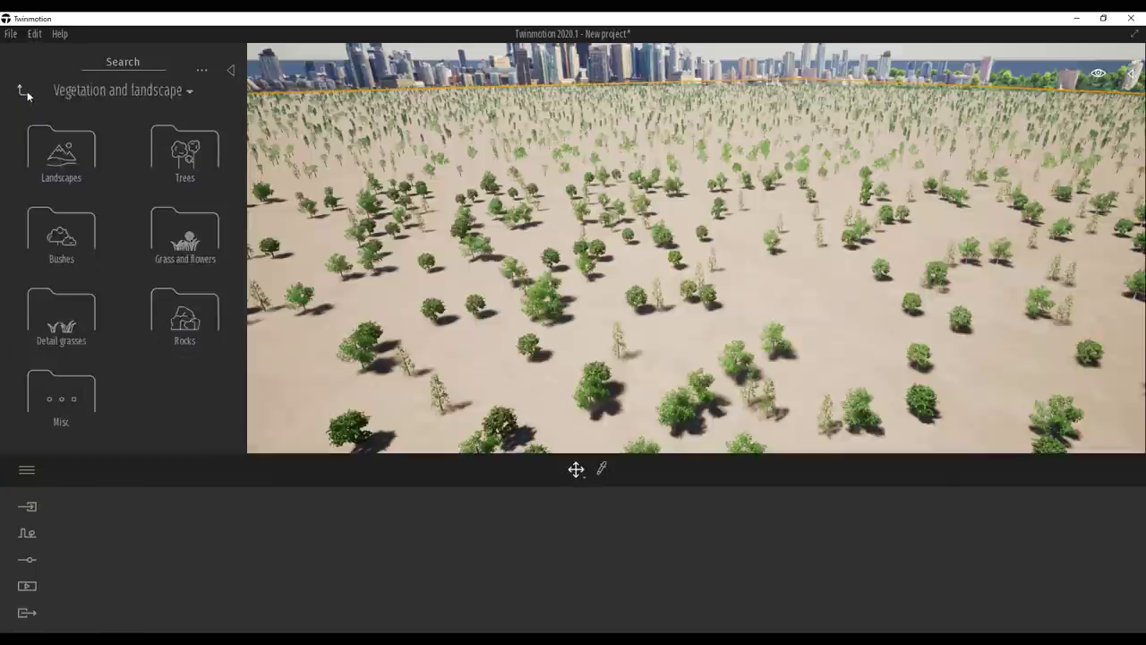
{"action": "left_click", "coordinate": [28, 95]}
{"action": "left_click", "coordinate": [65, 159]}
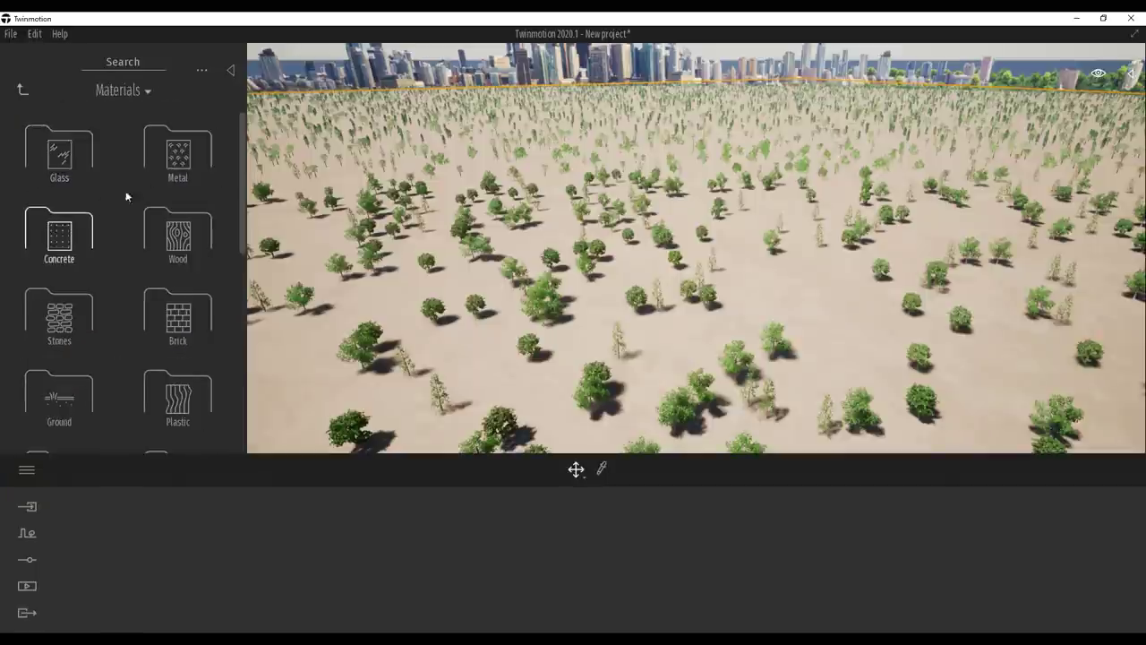
{"action": "left_click", "coordinate": [59, 396]}
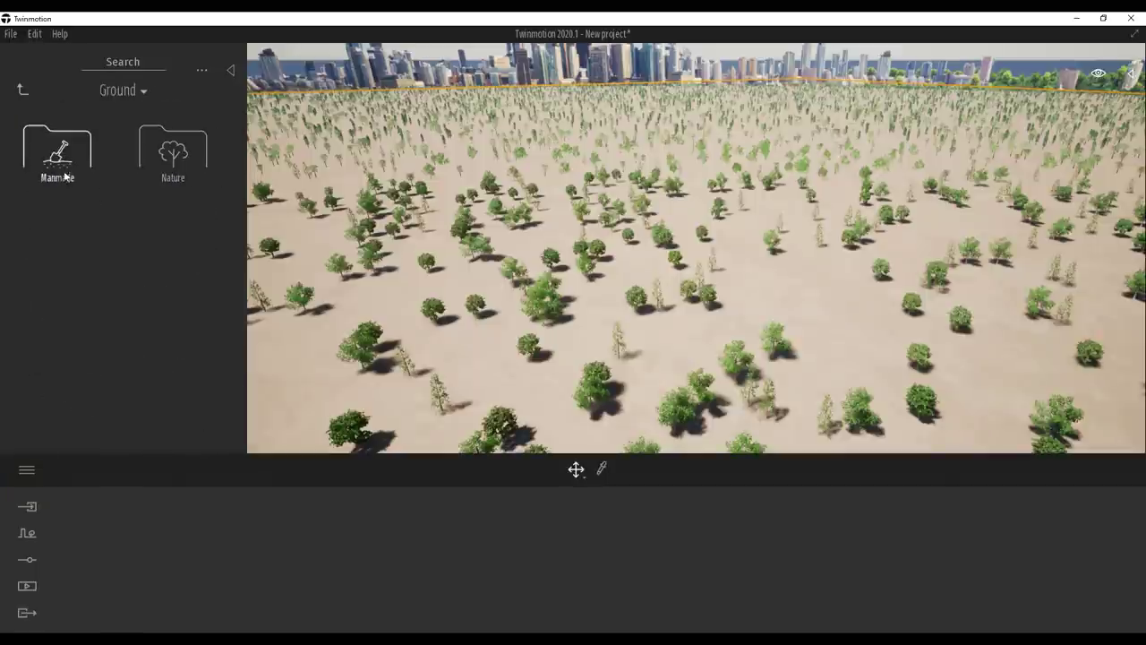
{"action": "left_click", "coordinate": [173, 152]}
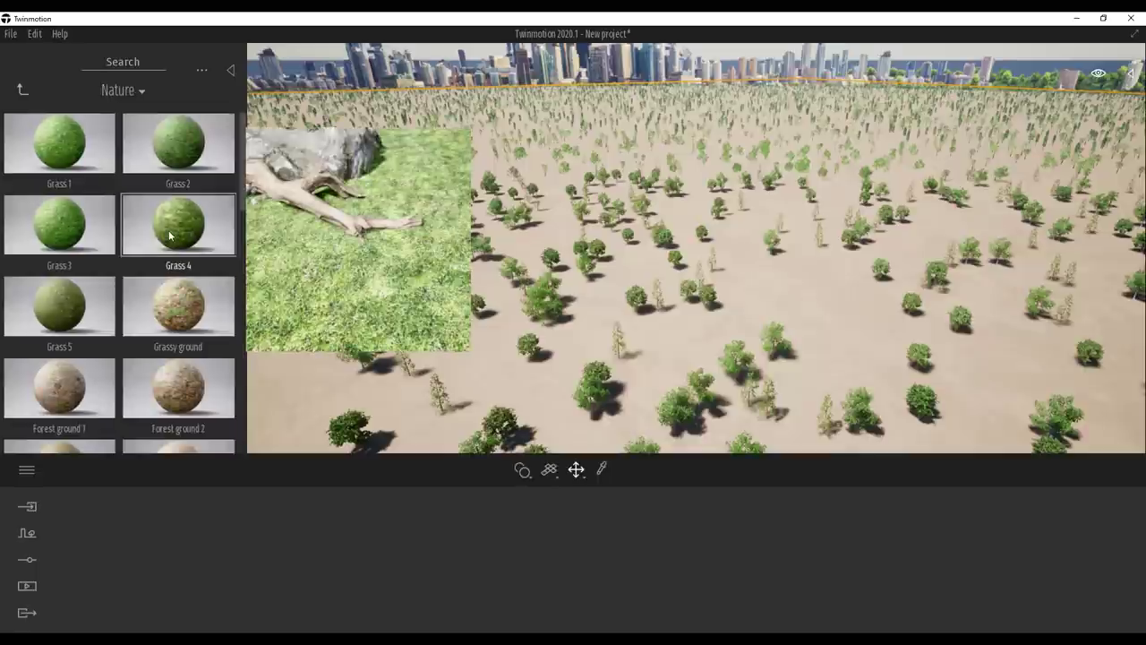
{"action": "left_click_drag", "start_coordinate": [178, 223], "coordinate": [565, 387]}
- Examine the grass-covered ground and the scattered trees from several heights and angles
{"action": "middle_click_drag", "start_coordinate": [565, 387], "coordinate": [560, 299]}
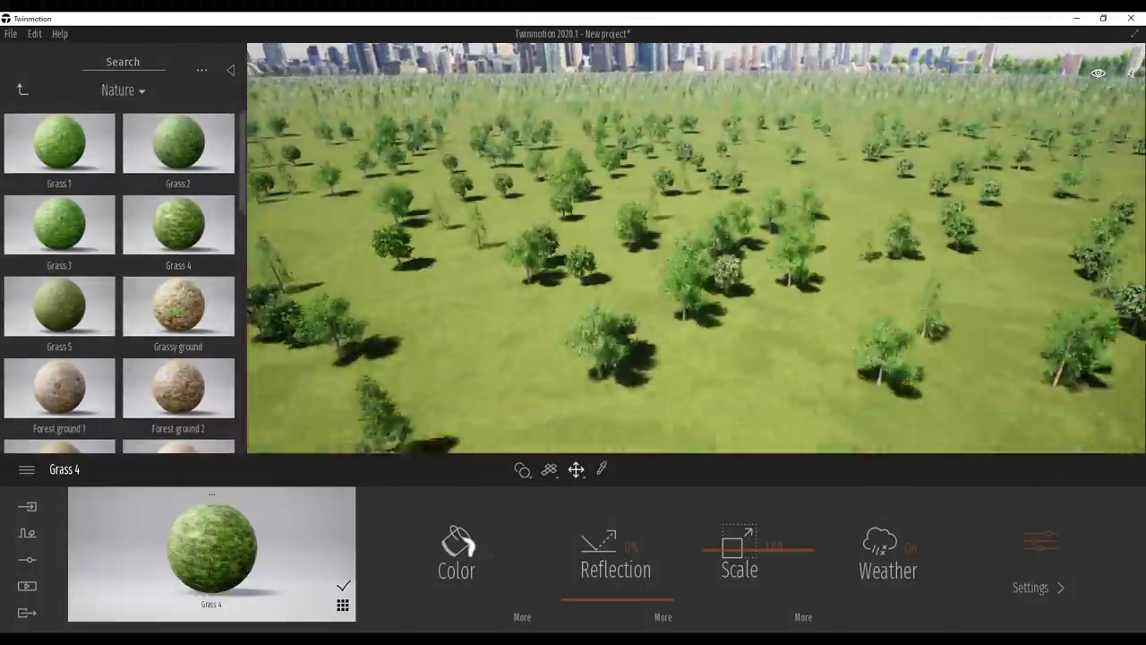
{"action": "right_click_drag", "start_coordinate": [561, 299], "coordinate": [553, 362]}
{"action": "mouse_move", "coordinate": [552, 362]}
{"action": "middle_mouse_down"}
{"action": "mouse_move", "coordinate": [557, 313]}
{"action": "mouse_move", "coordinate": [565, 360]}
{"action": "middle_mouse_up"}
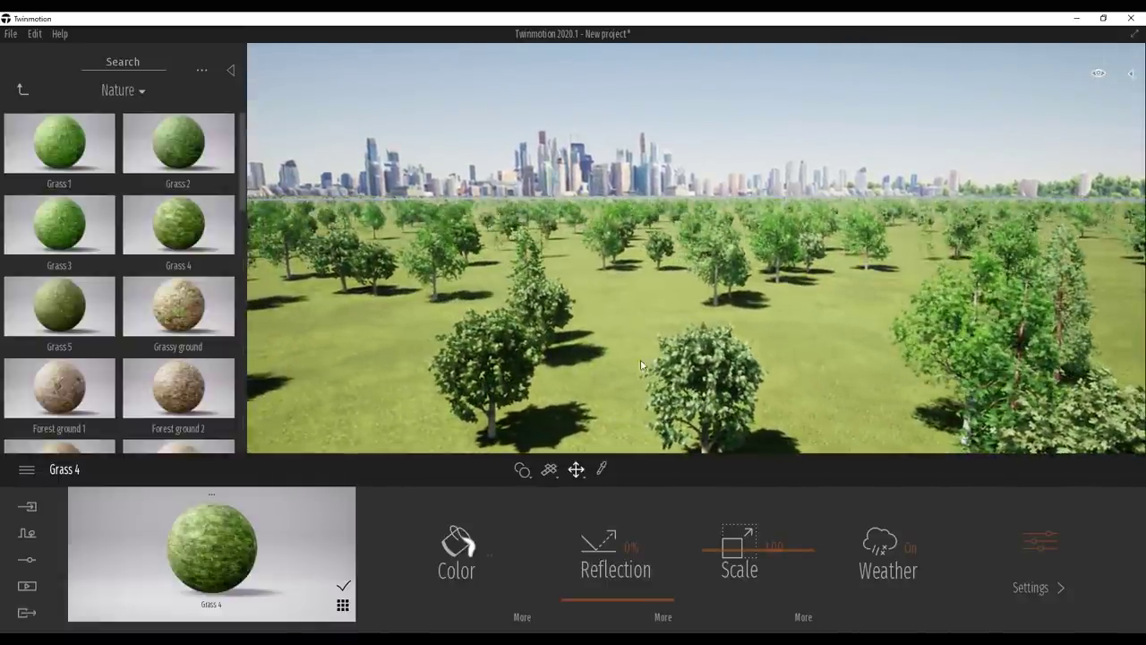
{"action": "scroll", "coordinate": [641, 365], "scroll_direction": "up", "scroll_amount": 3}
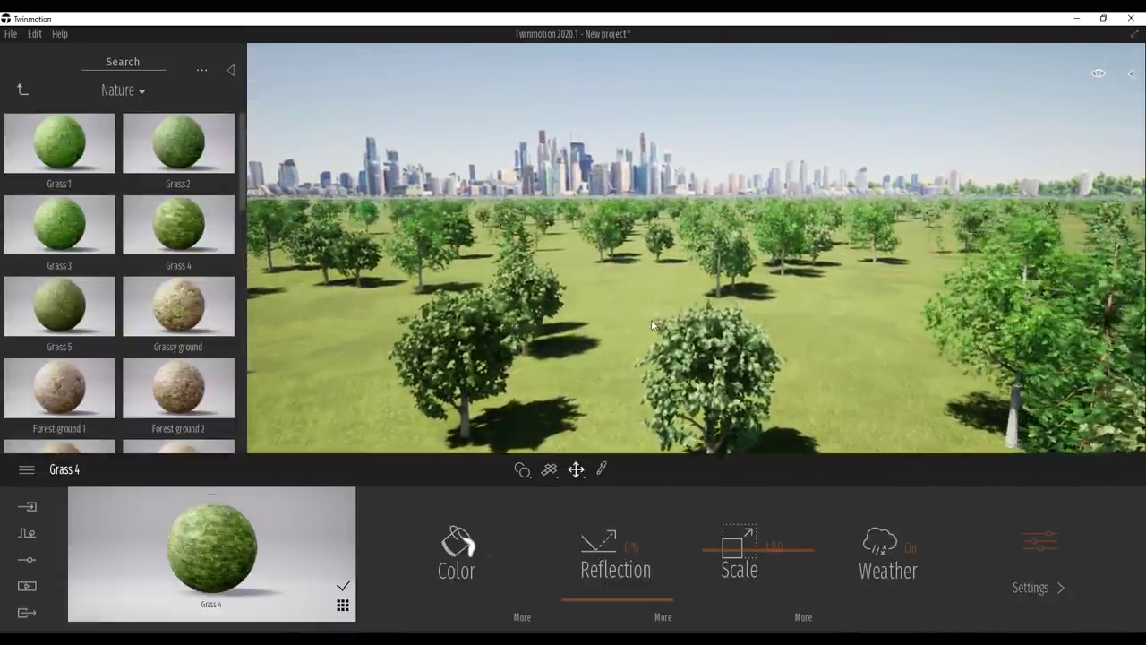
{"action": "middle_click_drag", "start_coordinate": [651, 319], "coordinate": [687, 280]}
{"action": "right_click_drag", "start_coordinate": [688, 279], "coordinate": [719, 334]}
{"action": "scroll", "coordinate": [719, 335], "scroll_direction": "up", "scroll_amount": 4}
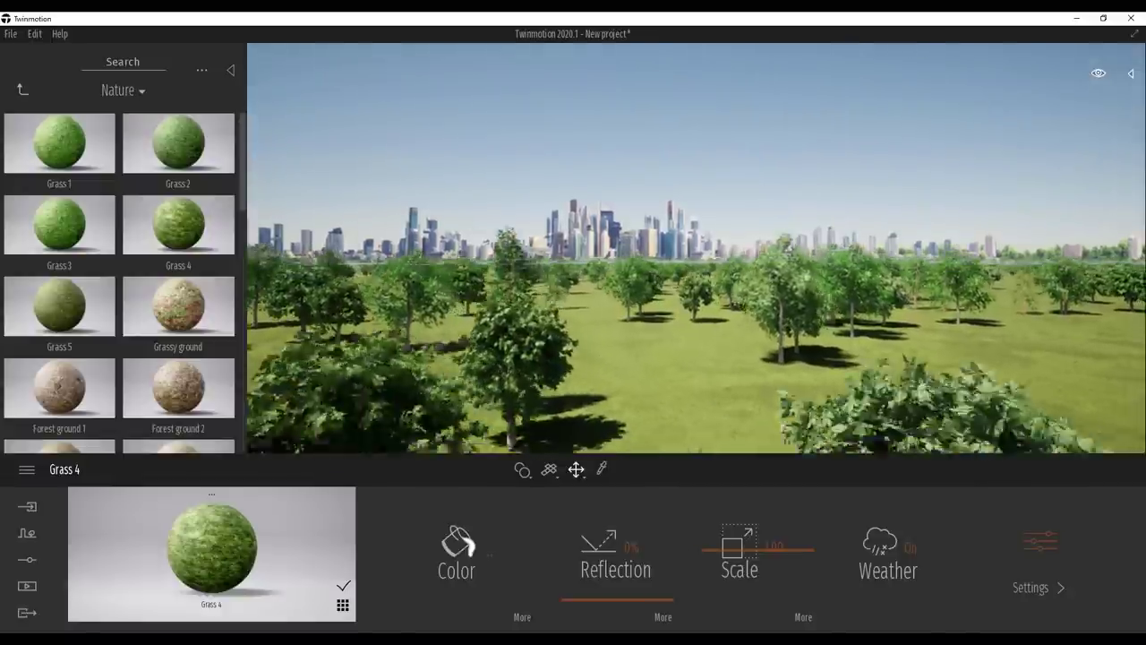
- Fly over and through the scattered trees towards the skyline, examining the vegetation from high up and from near ground level
{"action": "scroll", "coordinate": [677, 326], "scroll_direction": "up", "scroll_amount": 5}
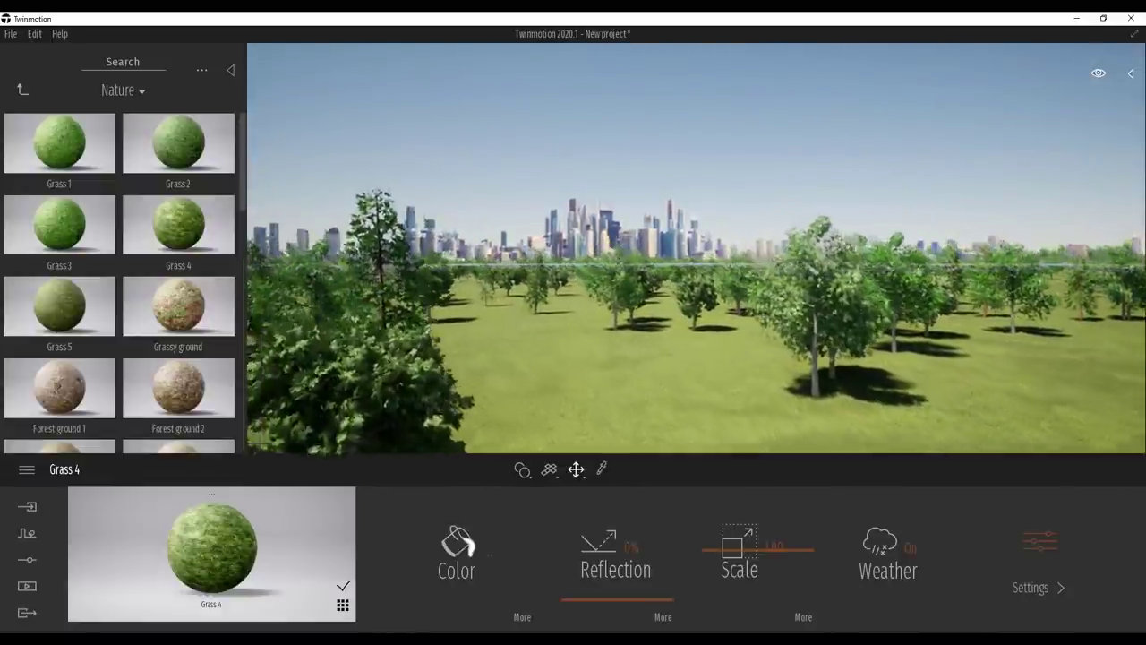
{"action": "key", "text": "Up"}
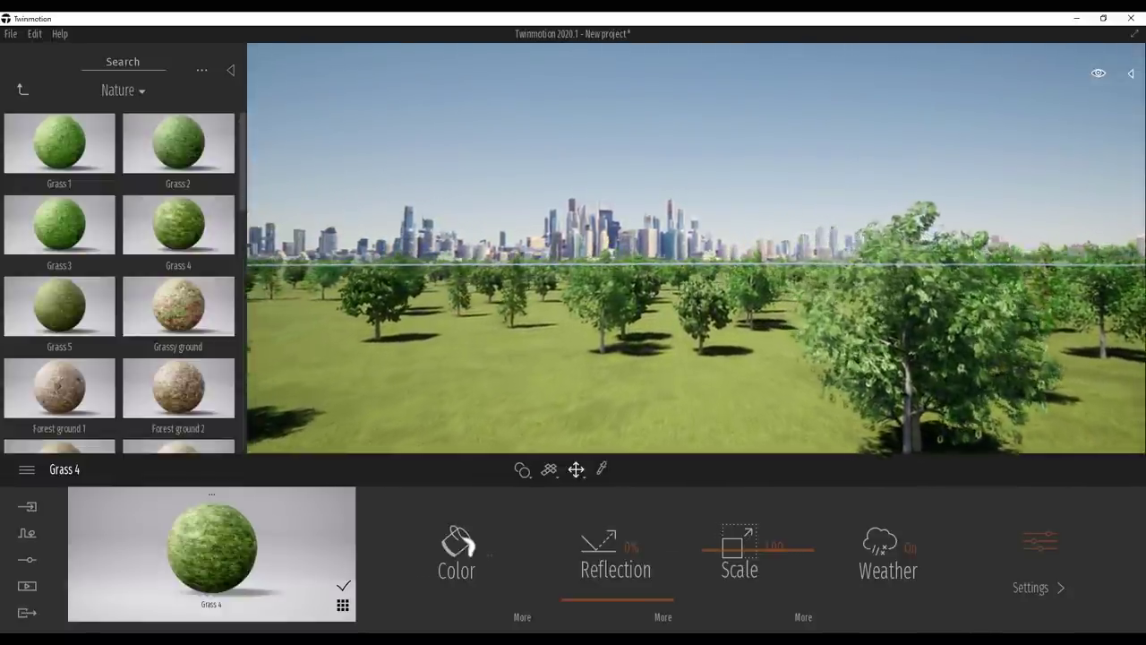
{"action": "key", "text": "Up"}
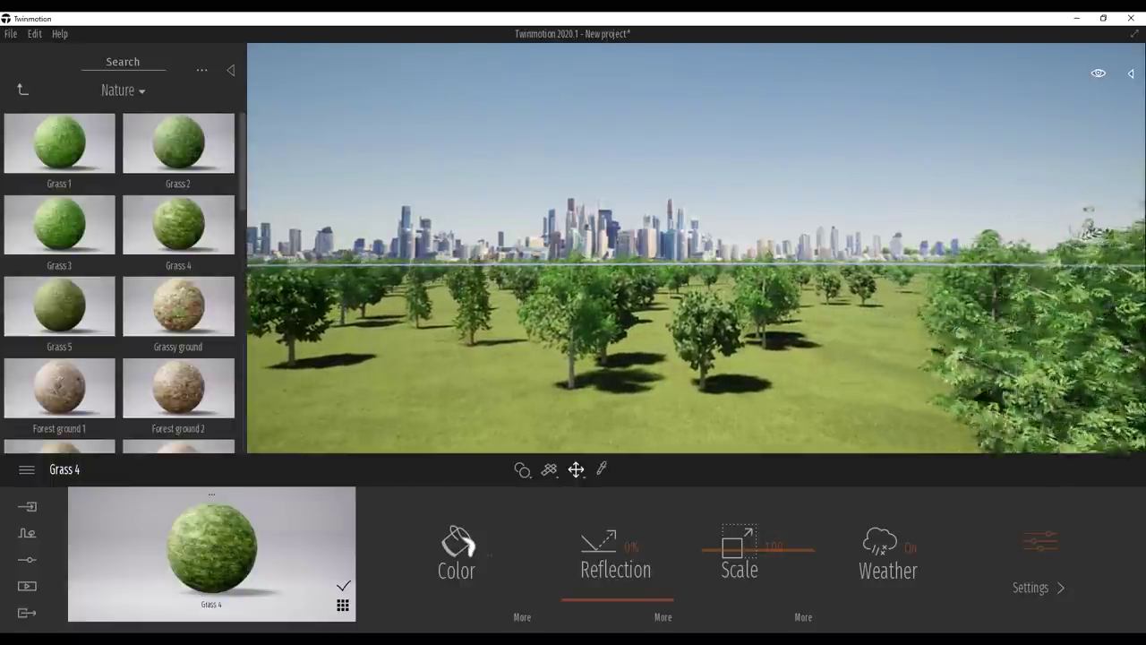
{"action": "key", "text": "Up"}
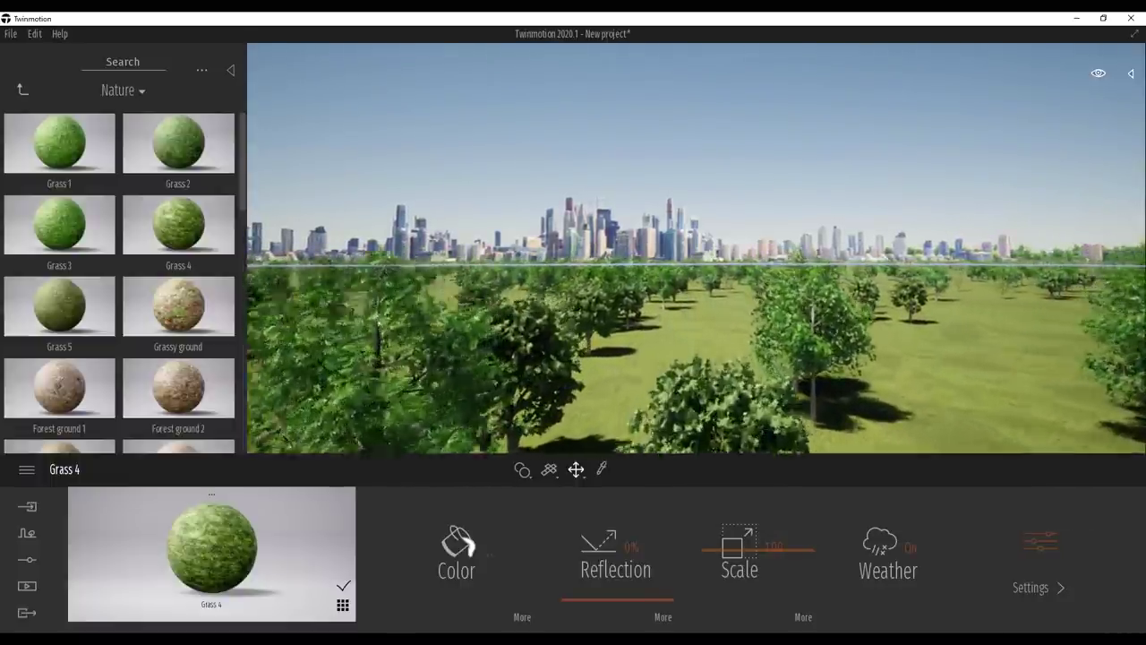
{"action": "key", "text": "Up"}
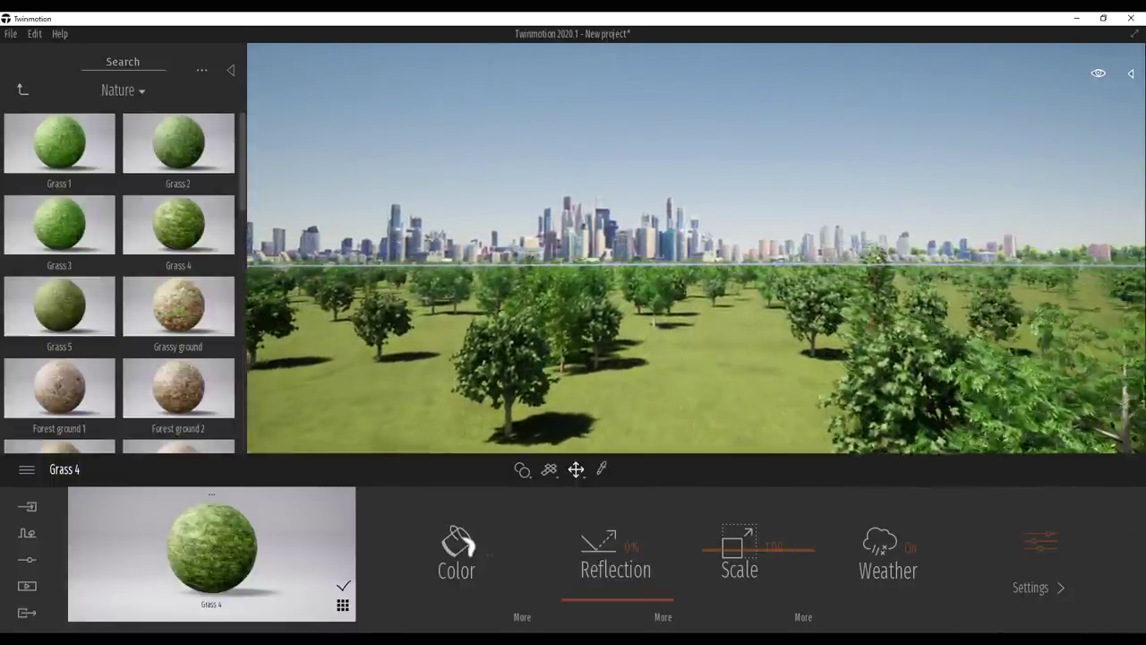
{"action": "key", "text": "Up"}
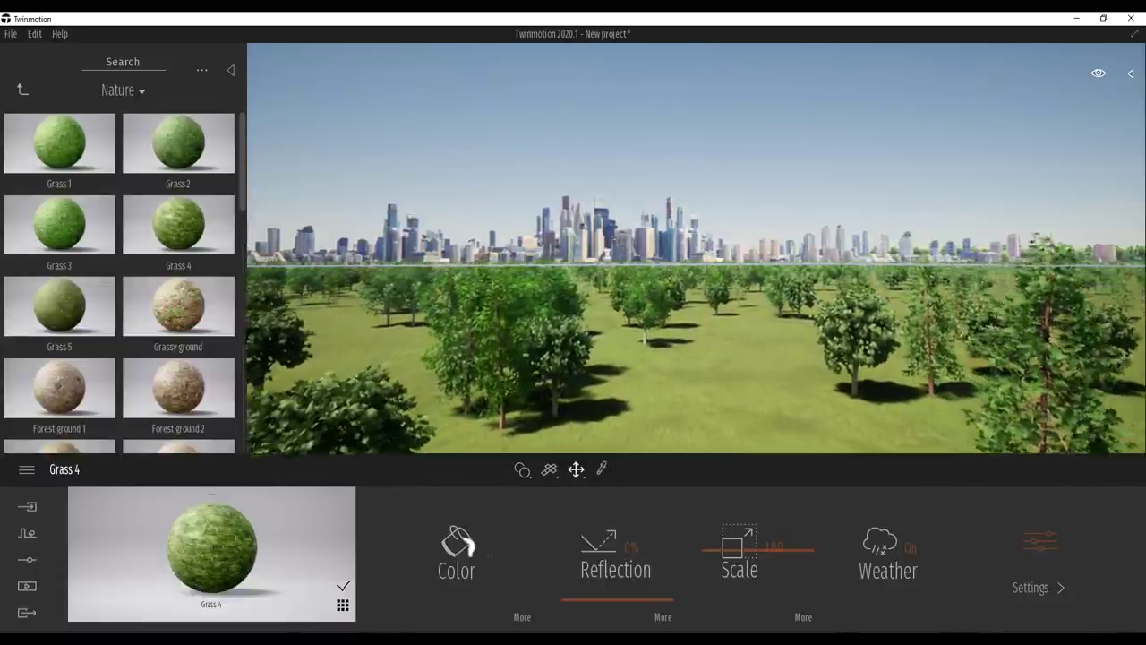
{"action": "key", "text": "Up"}
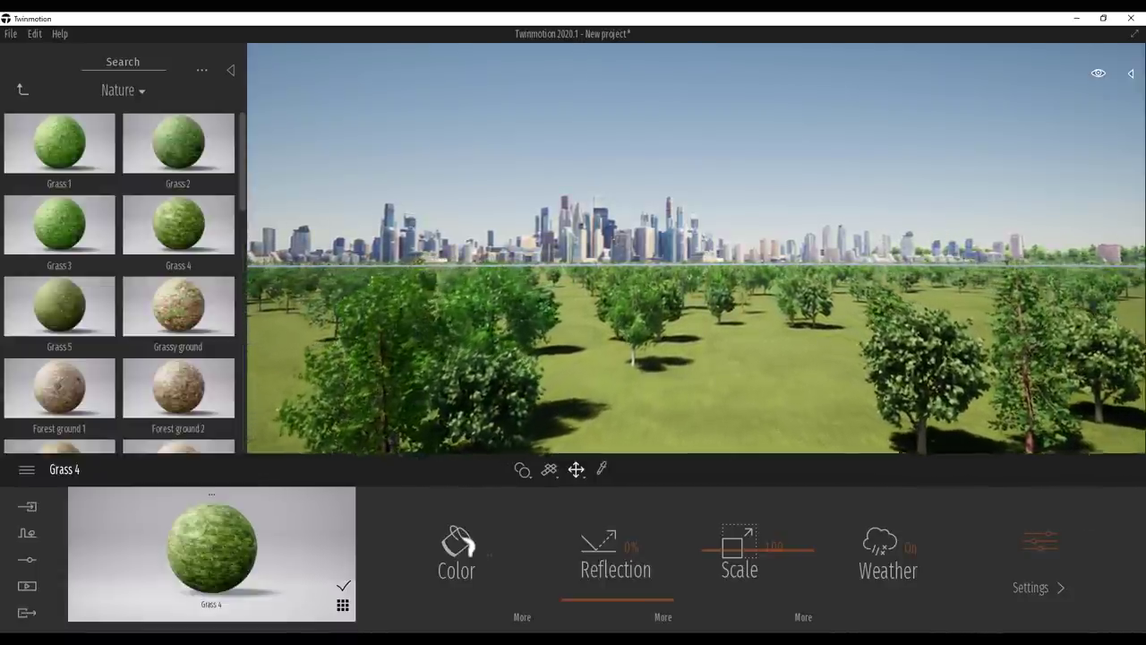
{"action": "key", "text": "Up"}
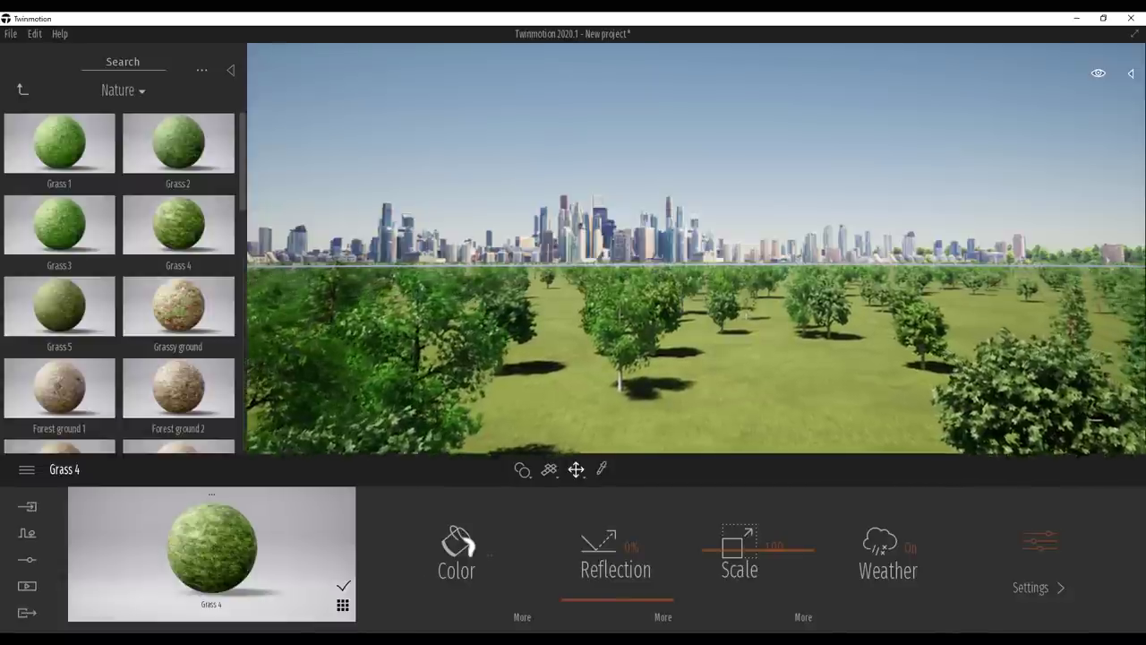
{"action": "key", "text": "Up"}
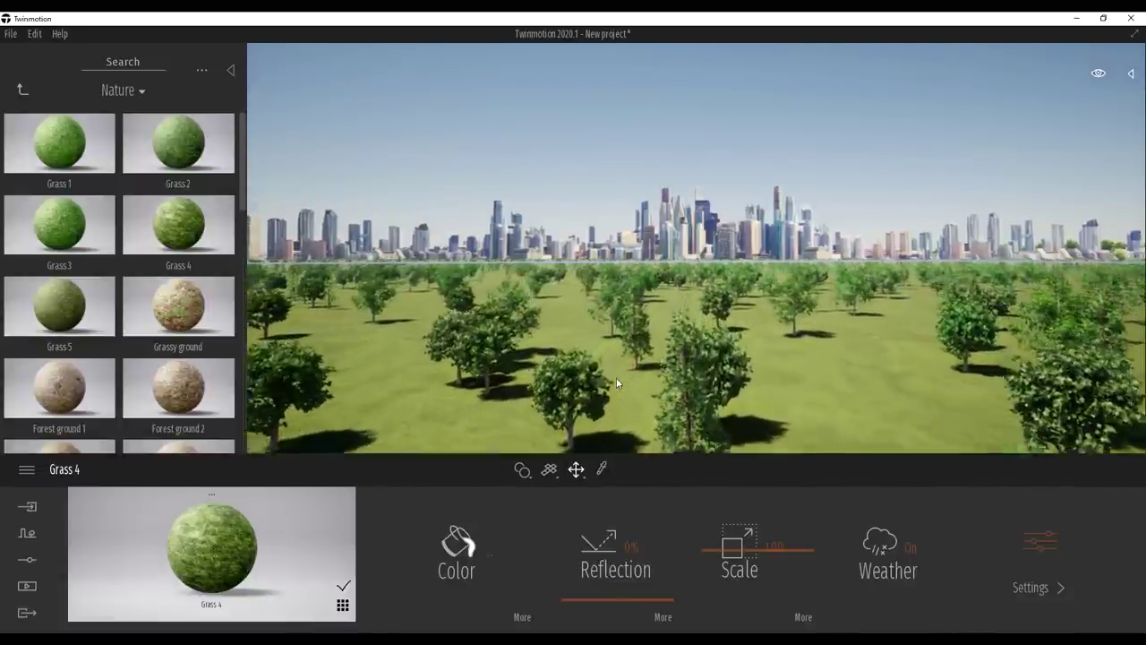
{"action": "key", "text": "Up"}
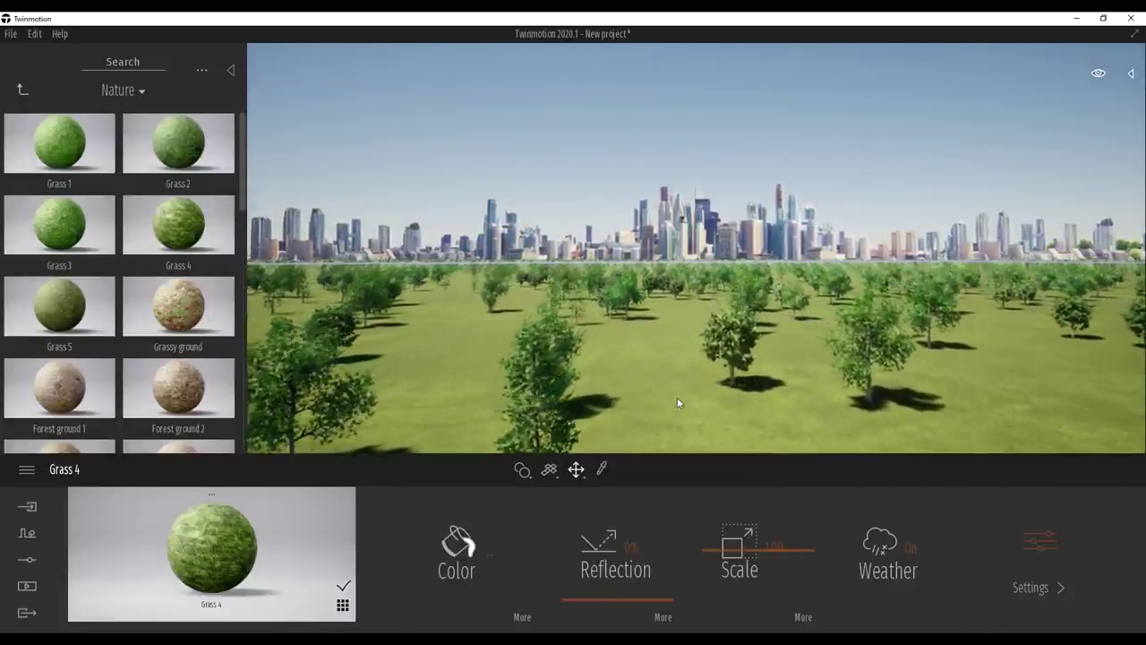
{"action": "key", "text": "e"}
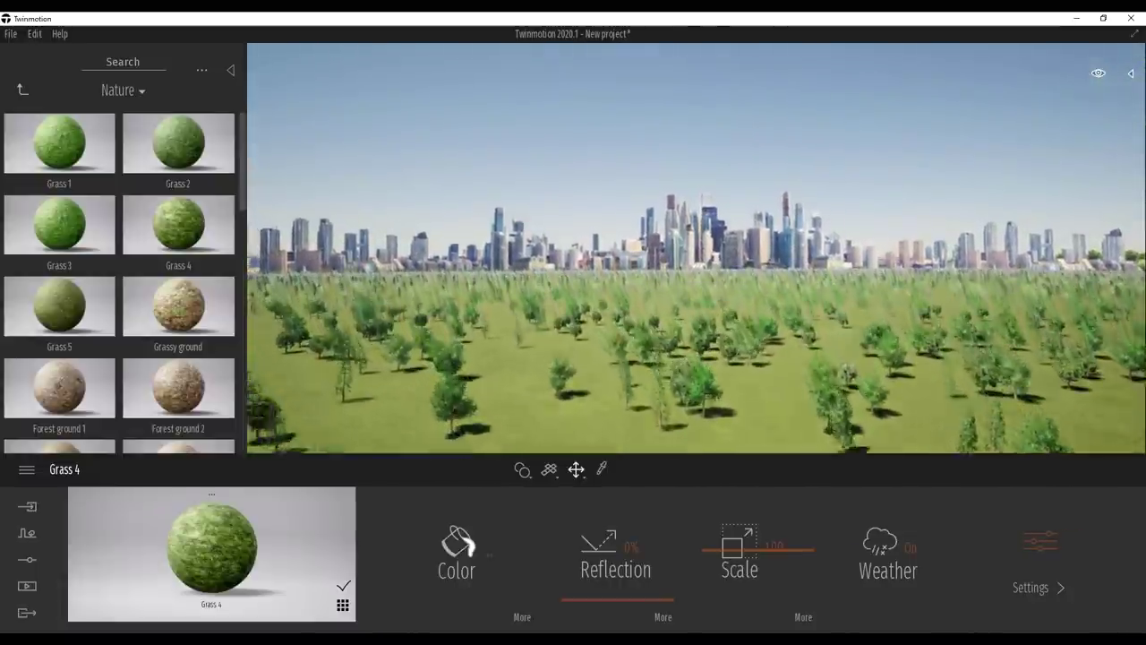
{"action": "key", "text": "q"}
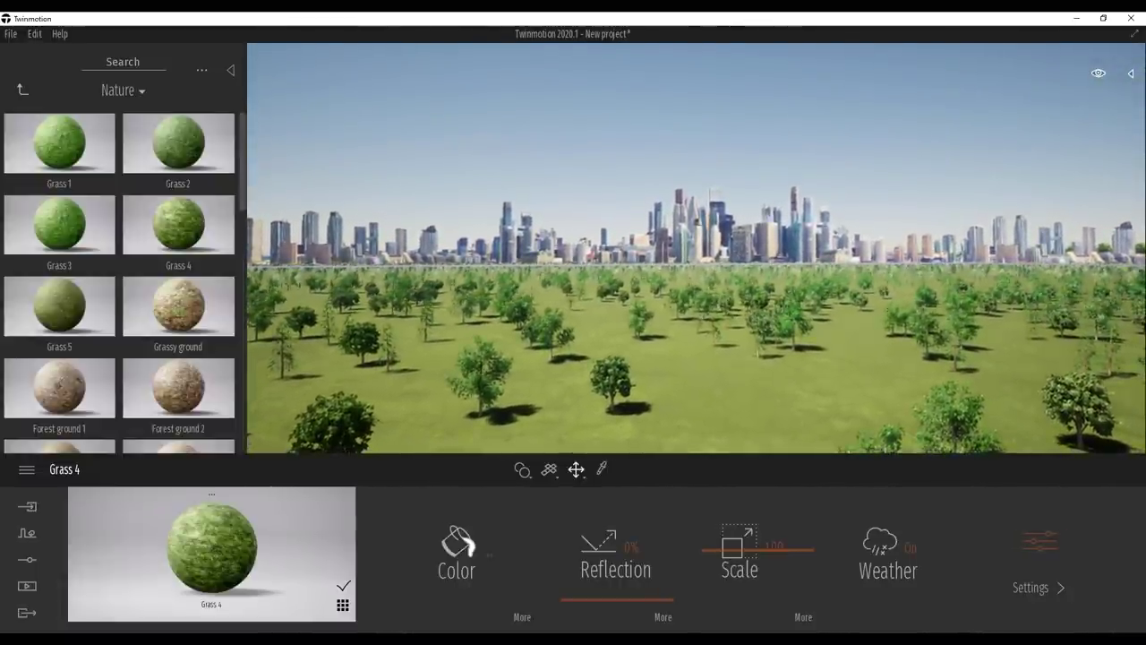
{"action": "middle_click_drag", "start_coordinate": [623, 415], "coordinate": [602, 414]}
{"action": "key", "text": "w"}
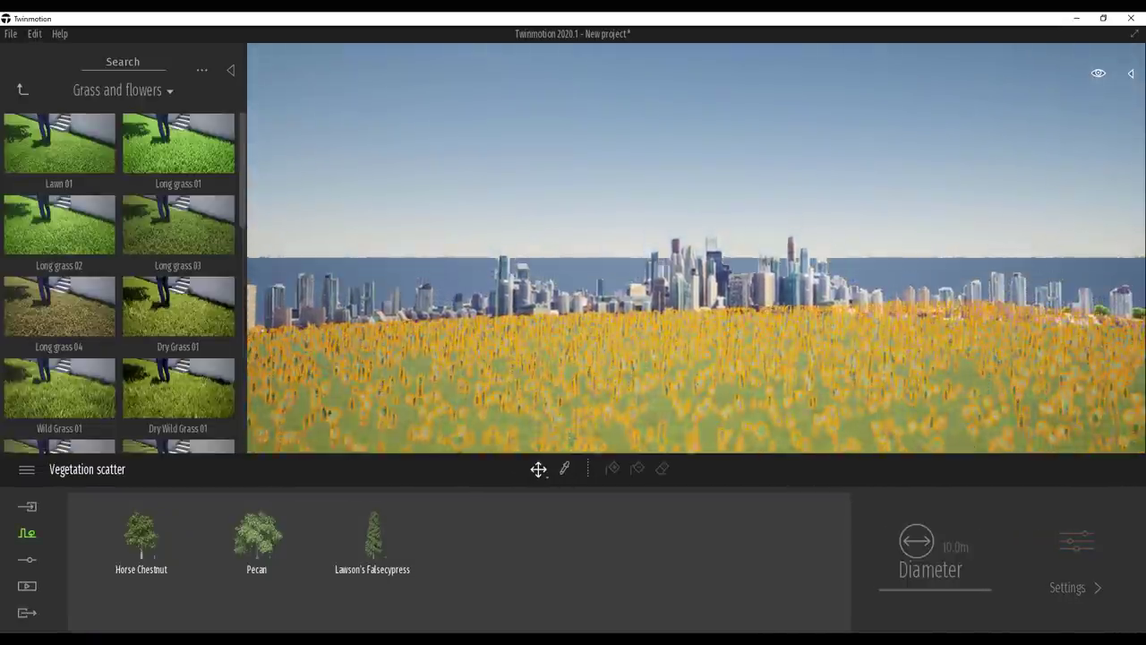
{"action": "middle_click_drag", "start_coordinate": [643, 344], "coordinate": [643, 242]}
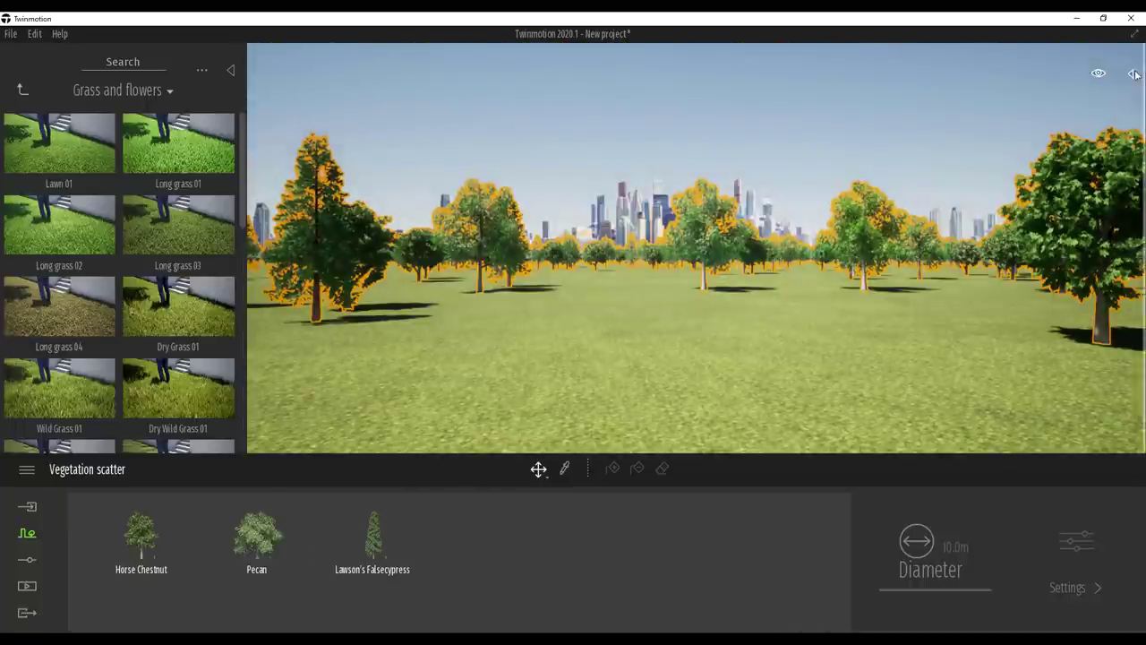
- Show the scenegraph and the expanded statistics, deselect the scattered vegetation, and examine the performance figures while moving between the trees
{"action": "left_click", "coordinate": [1131, 73]}
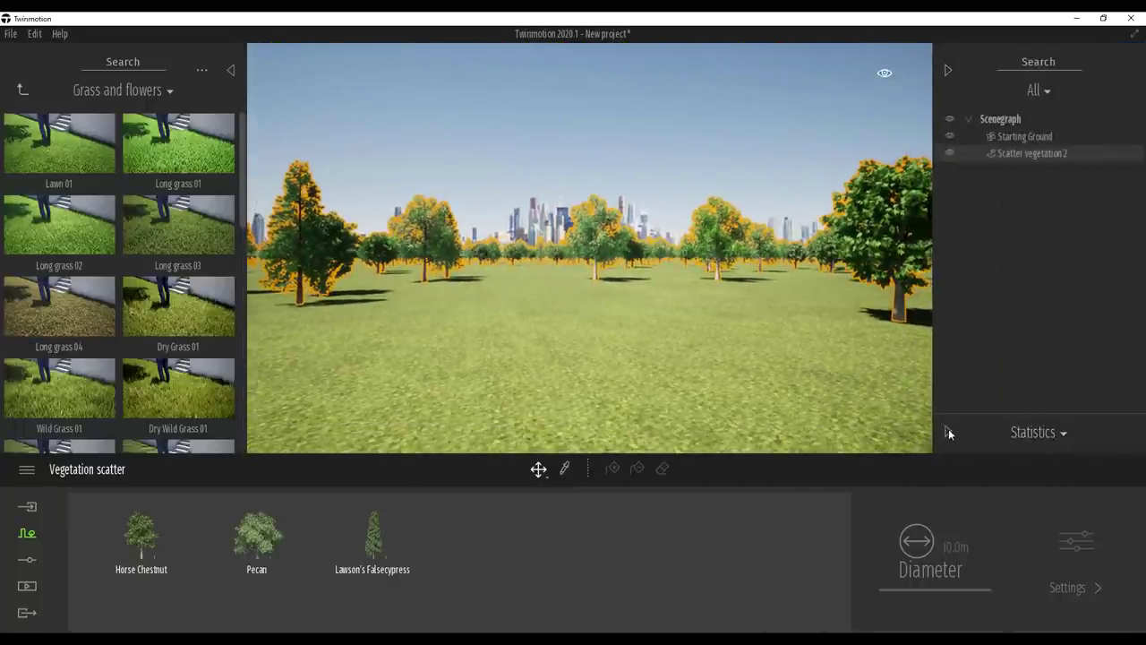
{"action": "left_click", "coordinate": [948, 432]}
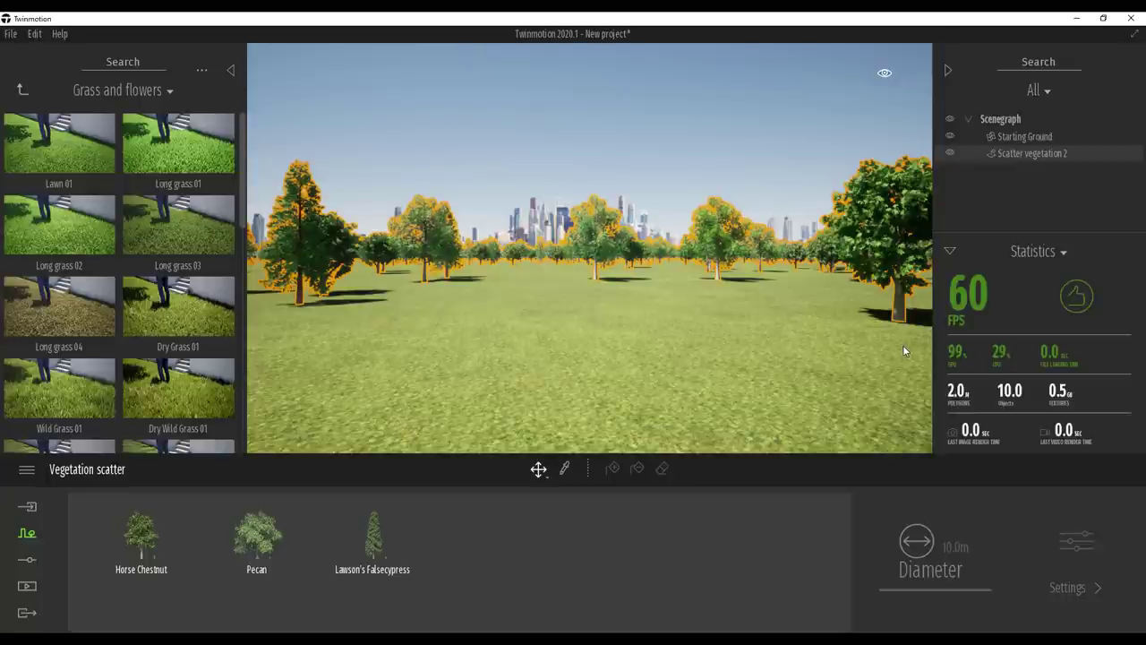
{"action": "left_click", "coordinate": [903, 346]}
{"action": "middle_click_drag", "start_coordinate": [904, 346], "coordinate": [739, 367]}
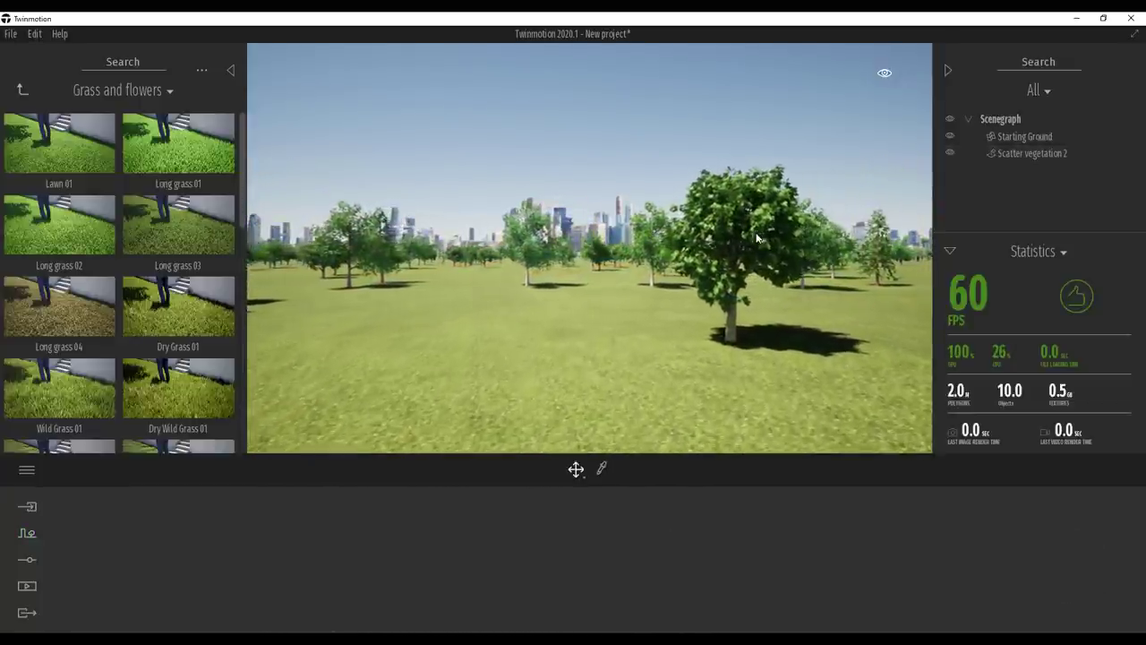
{"action": "scroll", "coordinate": [756, 235], "scroll_direction": "up", "scroll_amount": 7}
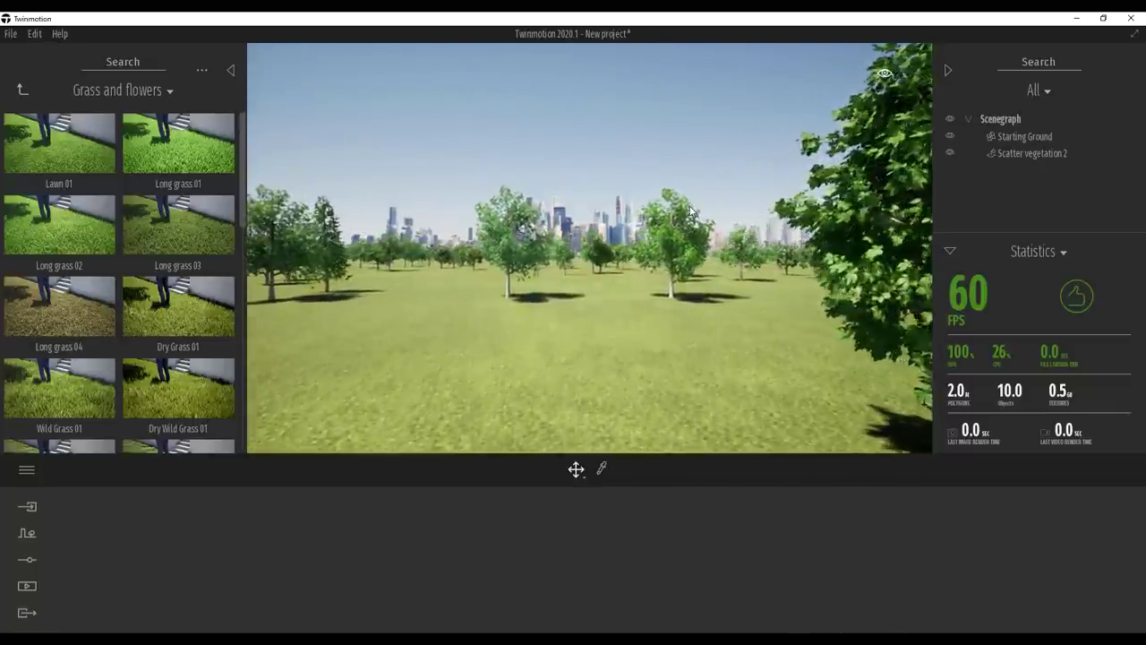
{"action": "left_click_drag", "start_coordinate": [690, 211], "coordinate": [647, 240]}
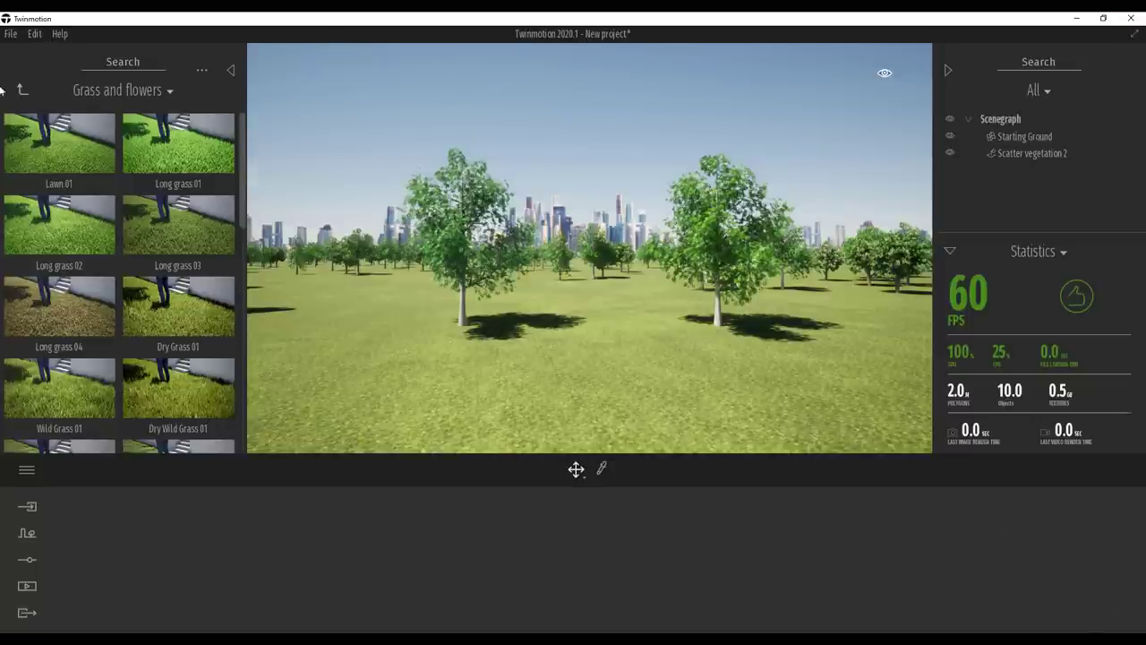
- Start a new project without saving the current one and place a Box 1m primitive on the starting ground
{"action": "left_click", "coordinate": [9, 36]}
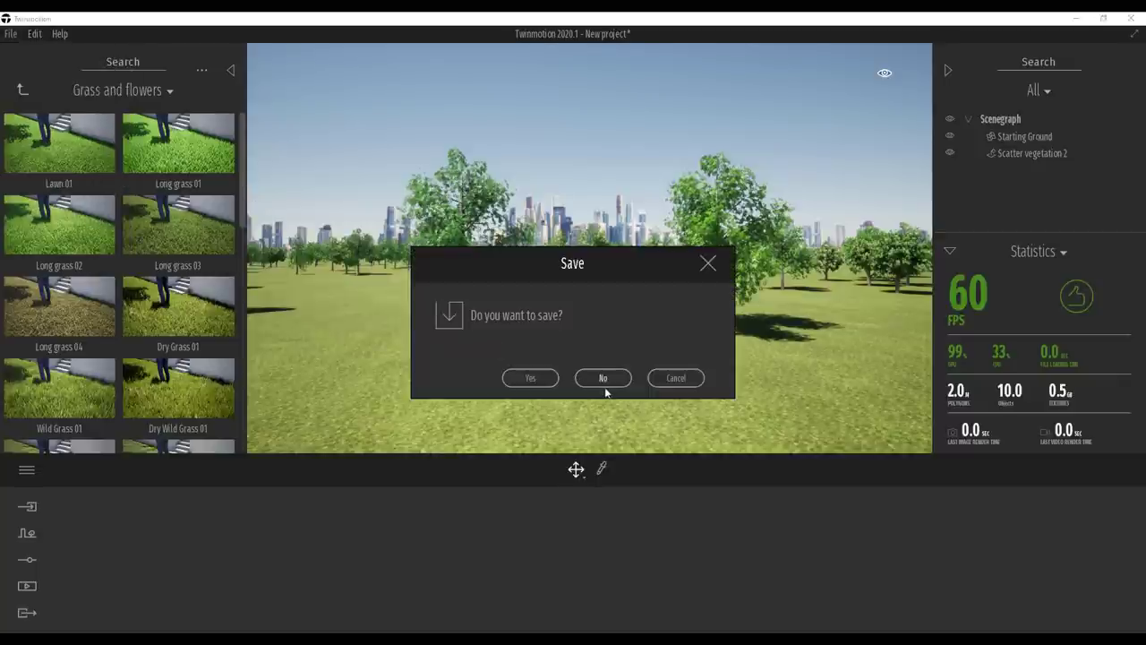
{"action": "left_click", "coordinate": [603, 378]}
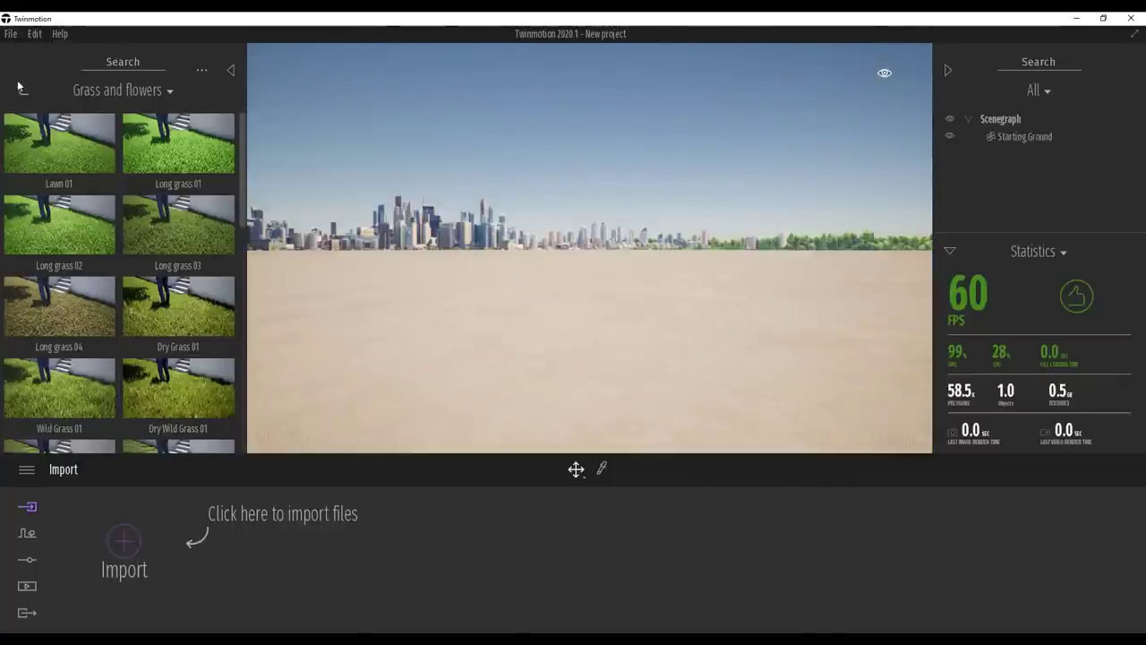
{"action": "left_click", "coordinate": [22, 90]}
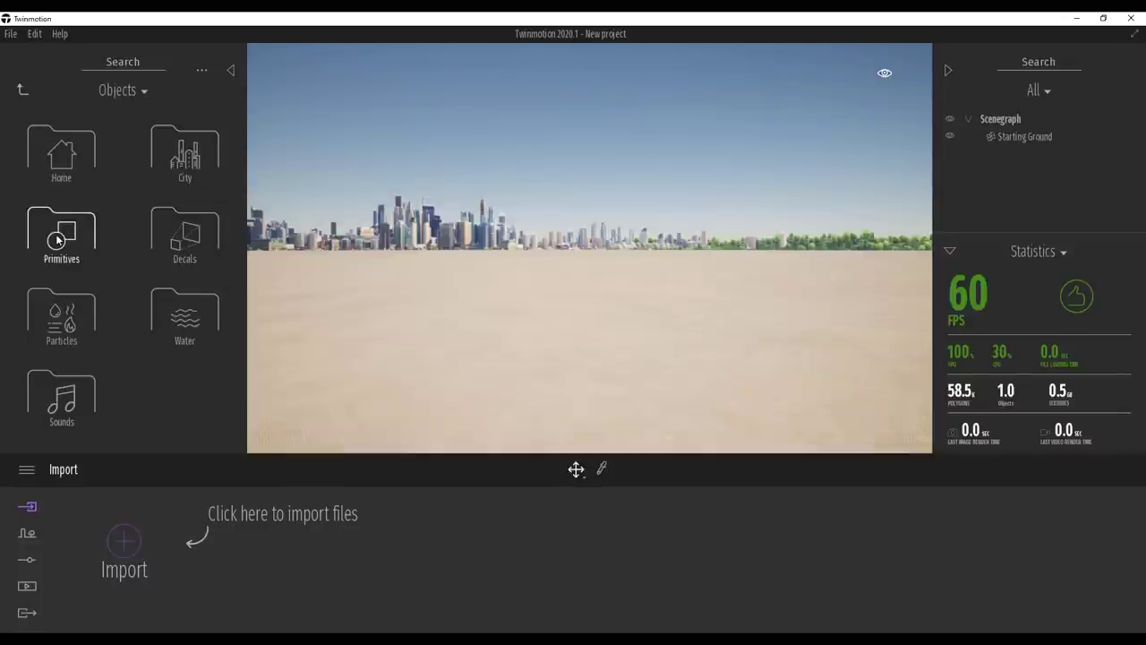
{"action": "left_click", "coordinate": [57, 238]}
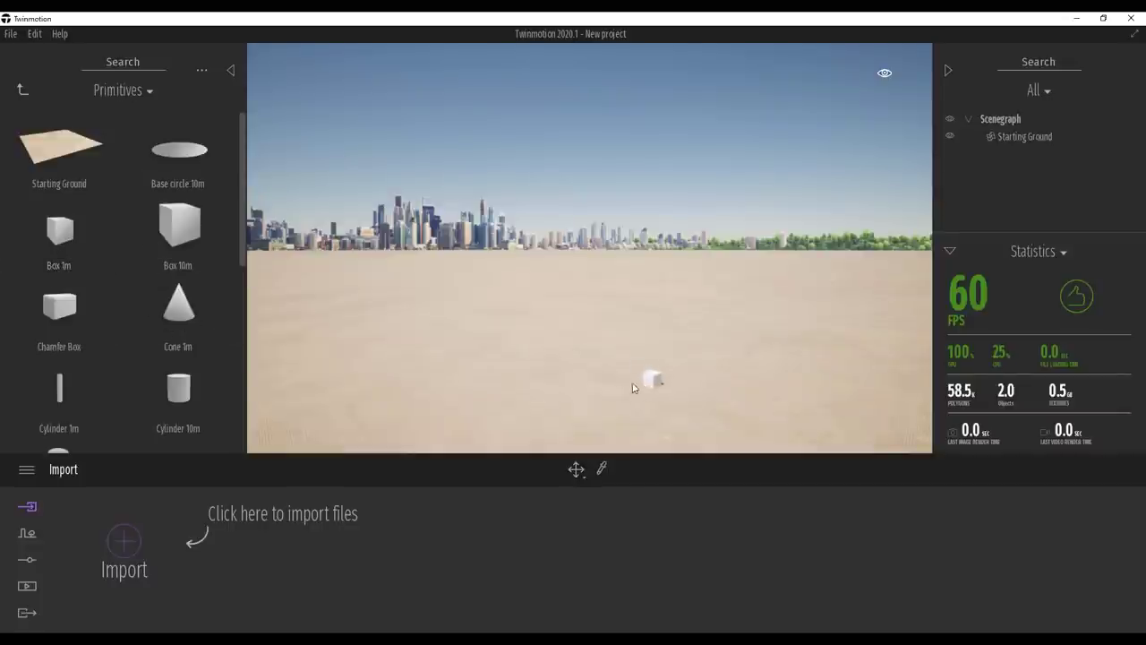
{"action": "left_click_drag", "start_coordinate": [632, 387], "coordinate": [626, 380]}
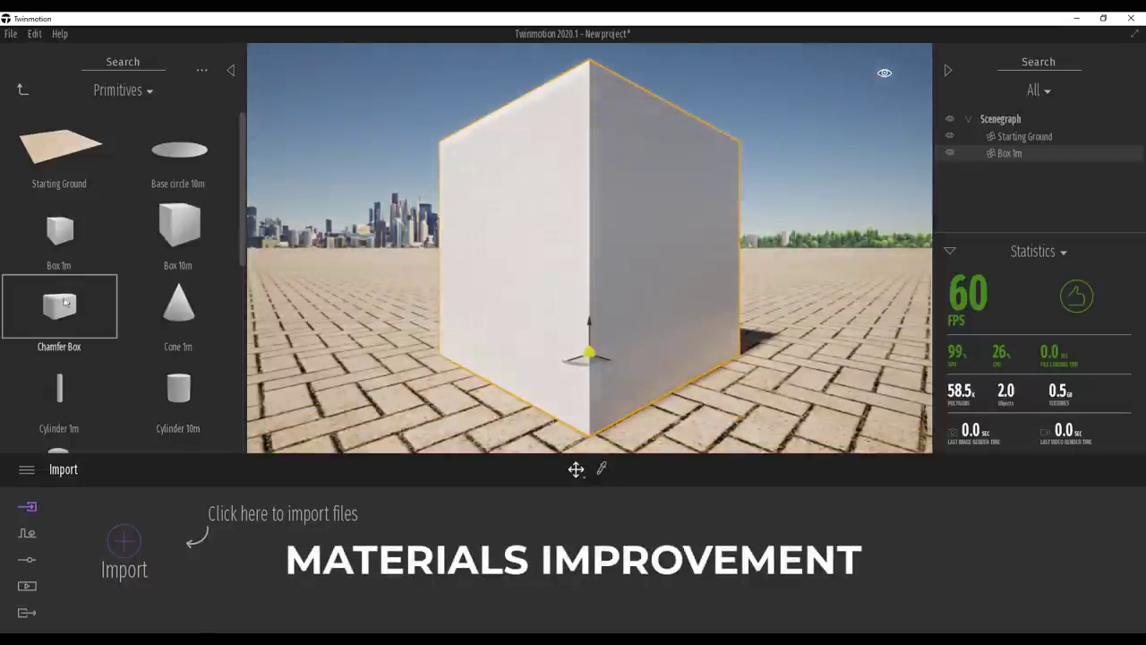
- Place a Chamfer Box primitive beside the 1 m box and a Base circle 10m beneath both
{"action": "left_click_drag", "start_coordinate": [59, 299], "coordinate": [882, 336]}
{"action": "middle_click_drag", "start_coordinate": [882, 336], "coordinate": [741, 370]}
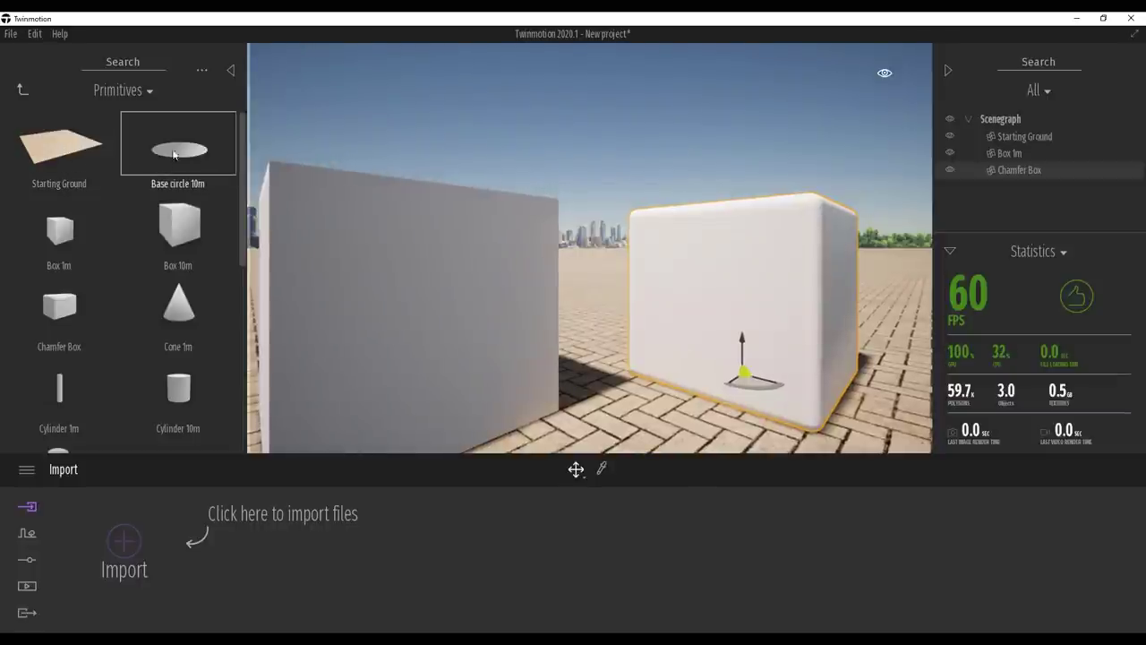
{"action": "left_click_drag", "start_coordinate": [175, 154], "coordinate": [730, 411]}
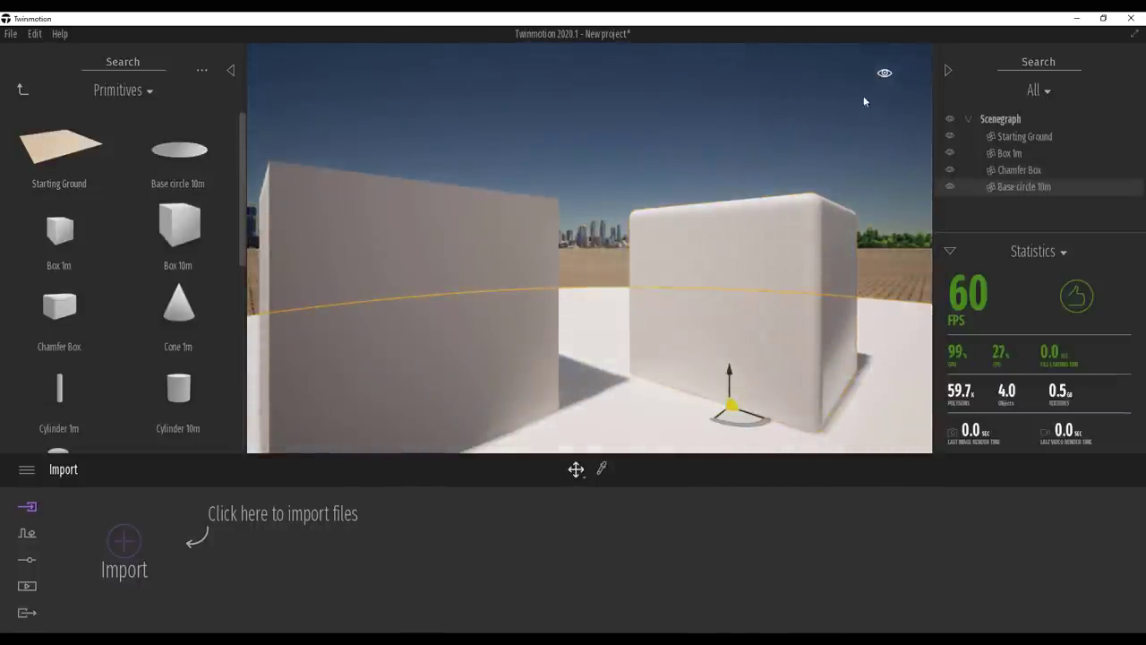
- Change the time of day so the sun stands low behind the two boxes and their shadows fall towards the viewer
{"action": "mouse_move", "coordinate": [884, 75]}
{"action": "left_click_drag", "start_coordinate": [859, 260], "coordinate": [845, 292]}
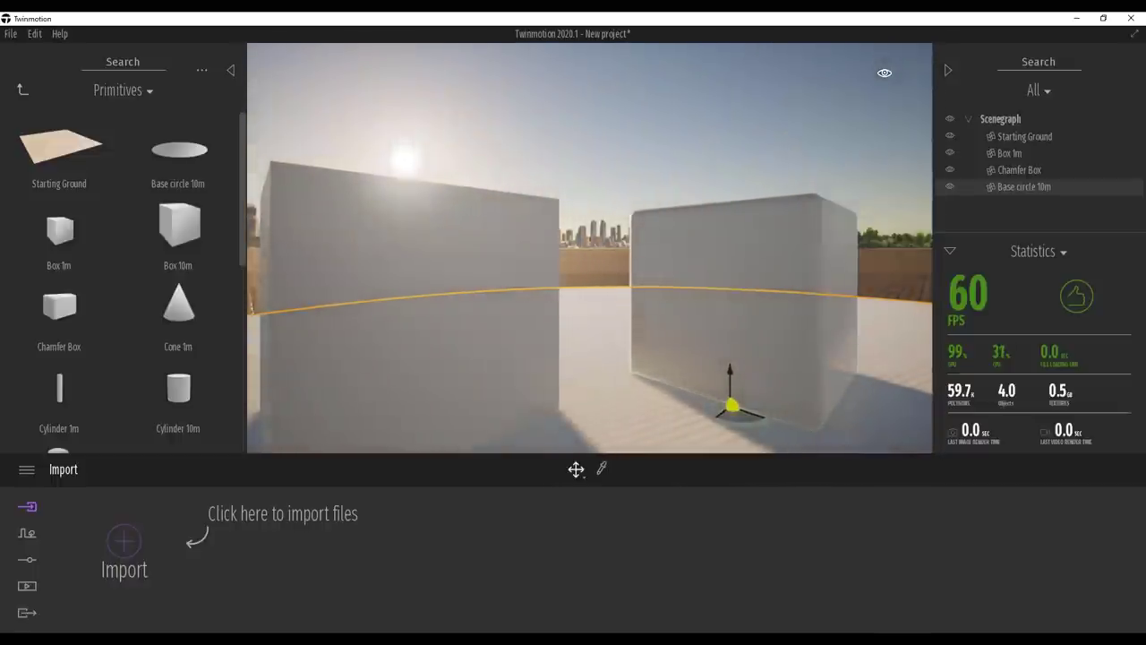
{"action": "middle_click_drag", "start_coordinate": [470, 202], "coordinate": [527, 150]}
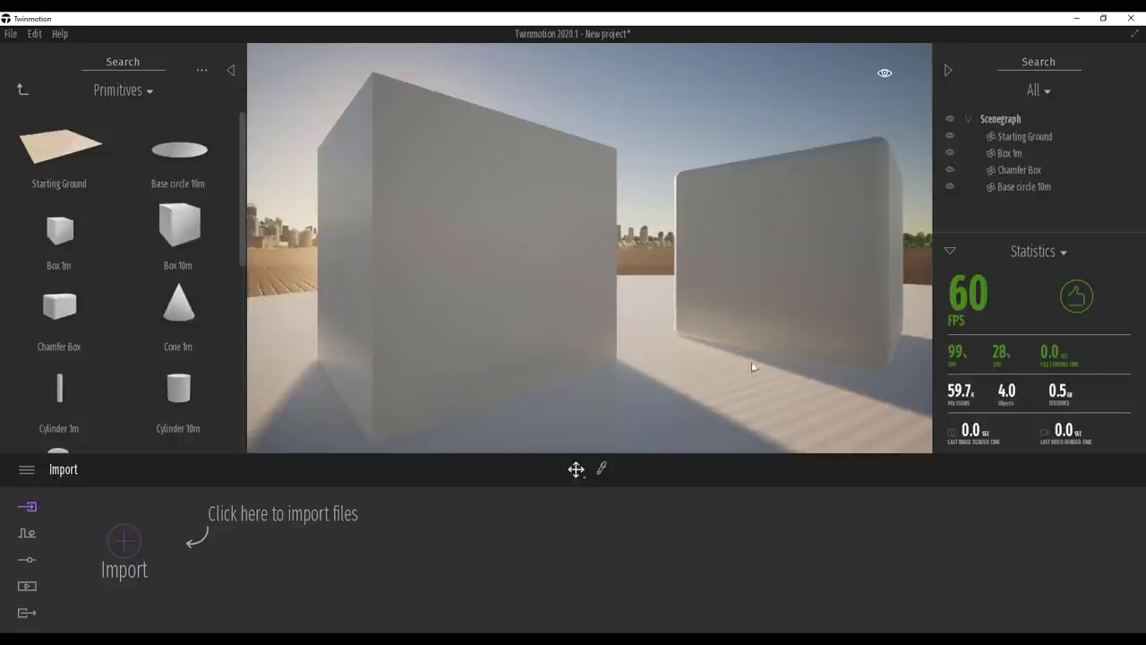
{"action": "middle_click_drag", "start_coordinate": [676, 330], "coordinate": [606, 336]}
{"action": "left_click_drag", "start_coordinate": [623, 336], "coordinate": [663, 329]}
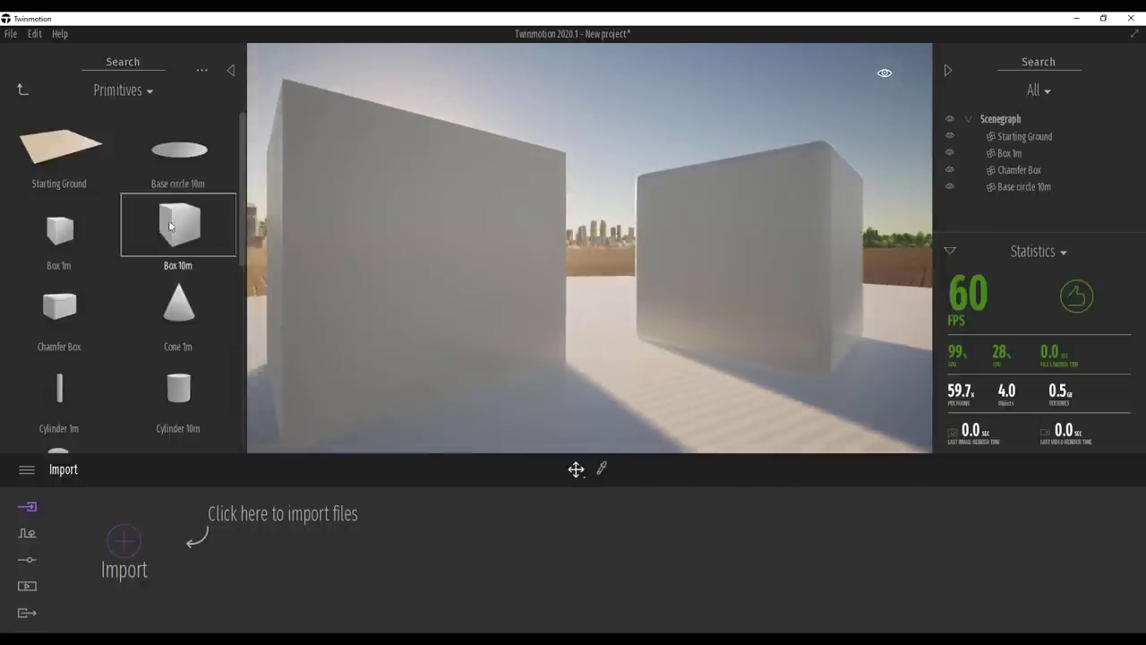
{"action": "key", "text": "a"}
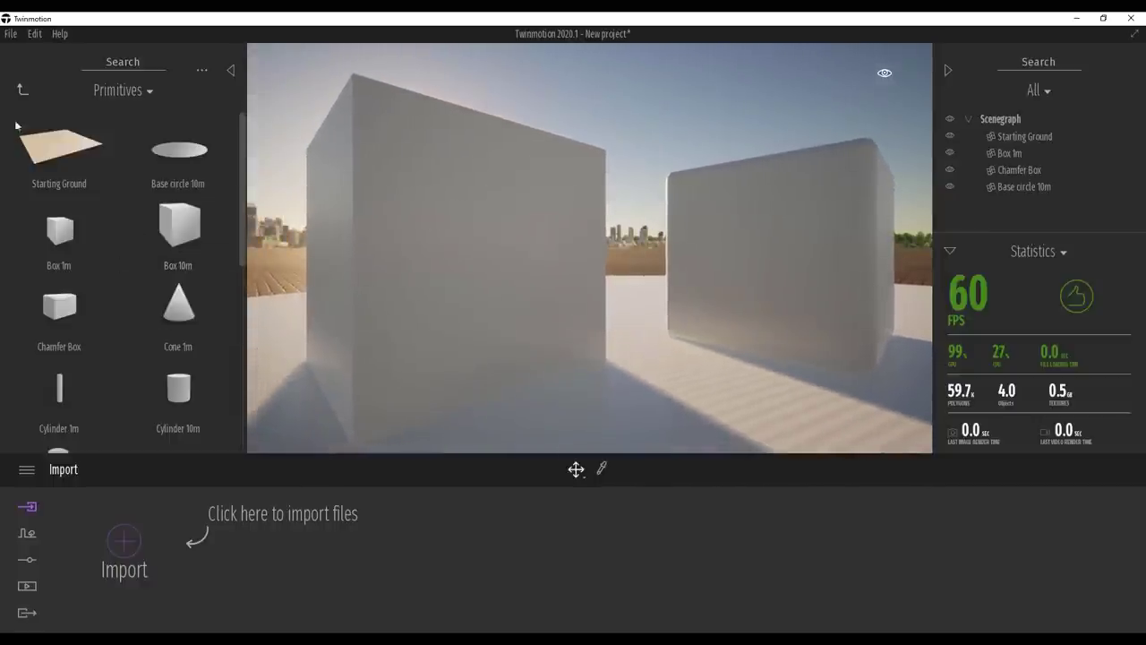
- Apply the Video sample material from the Videos materials to the 1 m box
{"action": "left_click", "coordinate": [23, 87]}
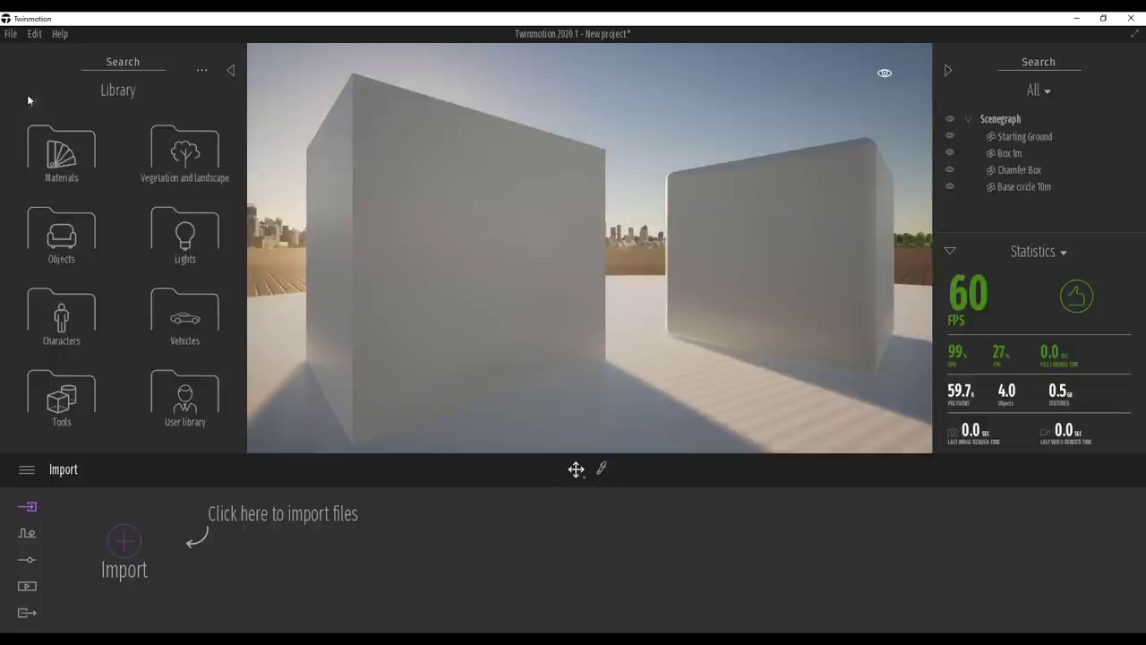
{"action": "scroll", "coordinate": [133, 328], "scroll_direction": "down", "scroll_amount": 10}
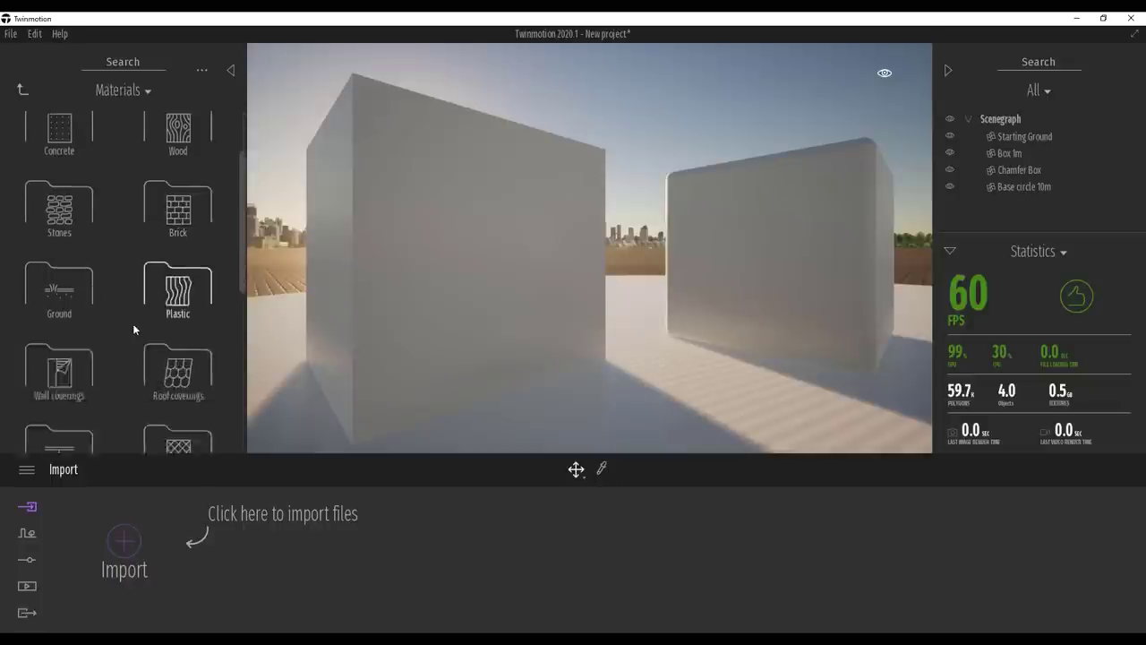
{"action": "scroll", "coordinate": [132, 328], "scroll_direction": "down", "scroll_amount": 3}
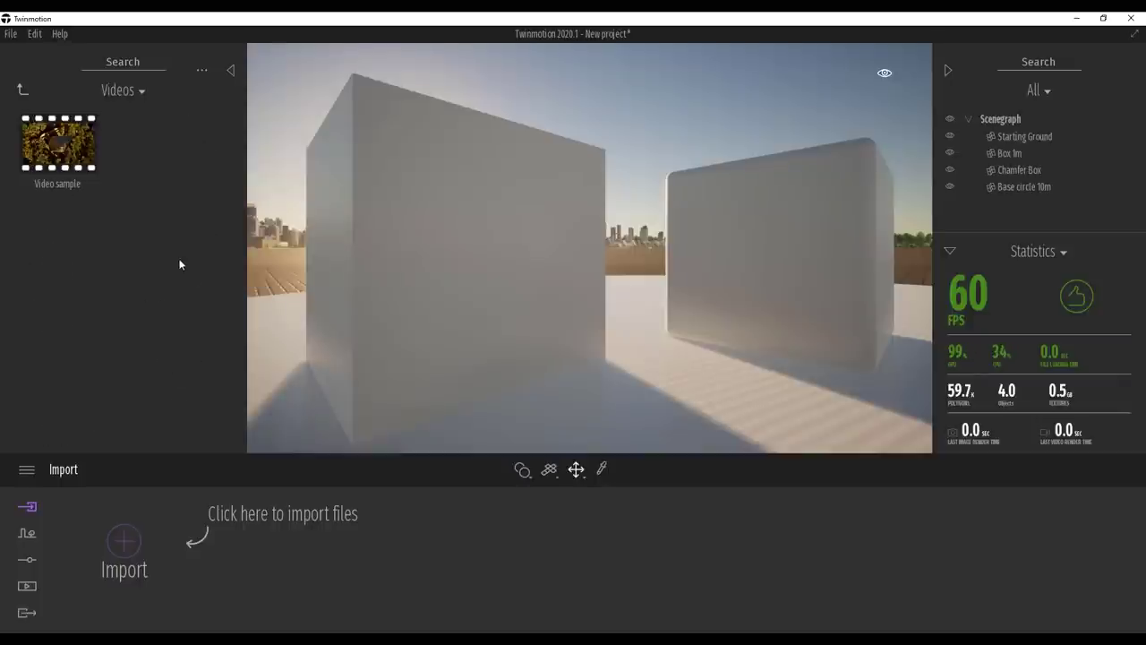
{"action": "left_click_drag", "start_coordinate": [454, 228], "coordinate": [503, 236]}
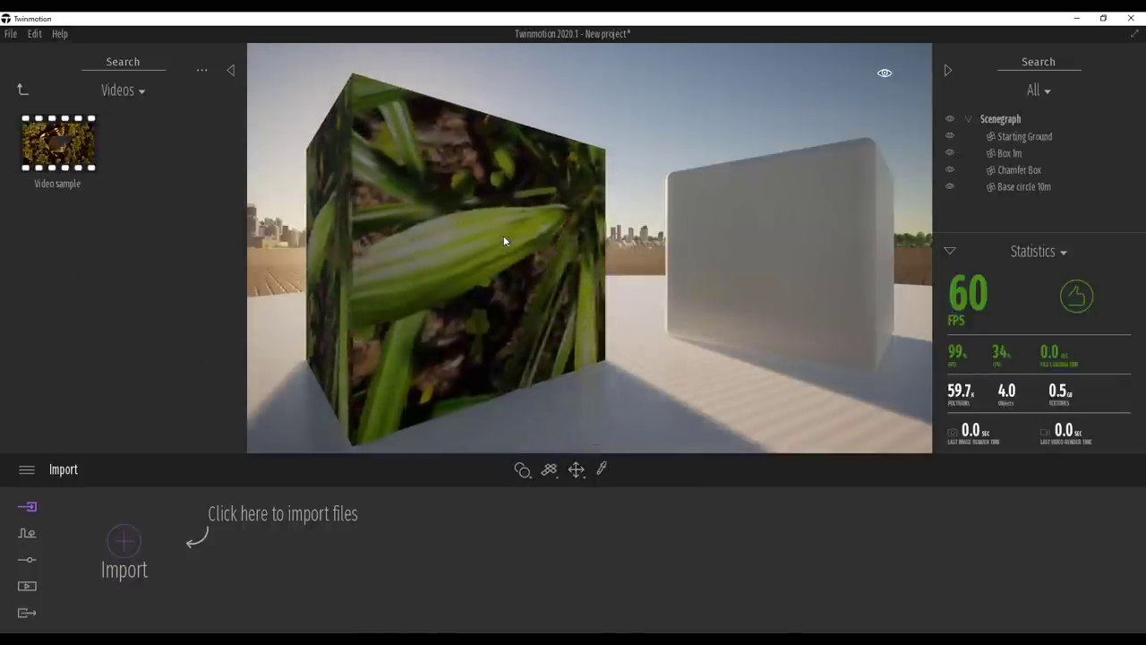
{"action": "middle_click_drag", "start_coordinate": [503, 236], "coordinate": [484, 264]}
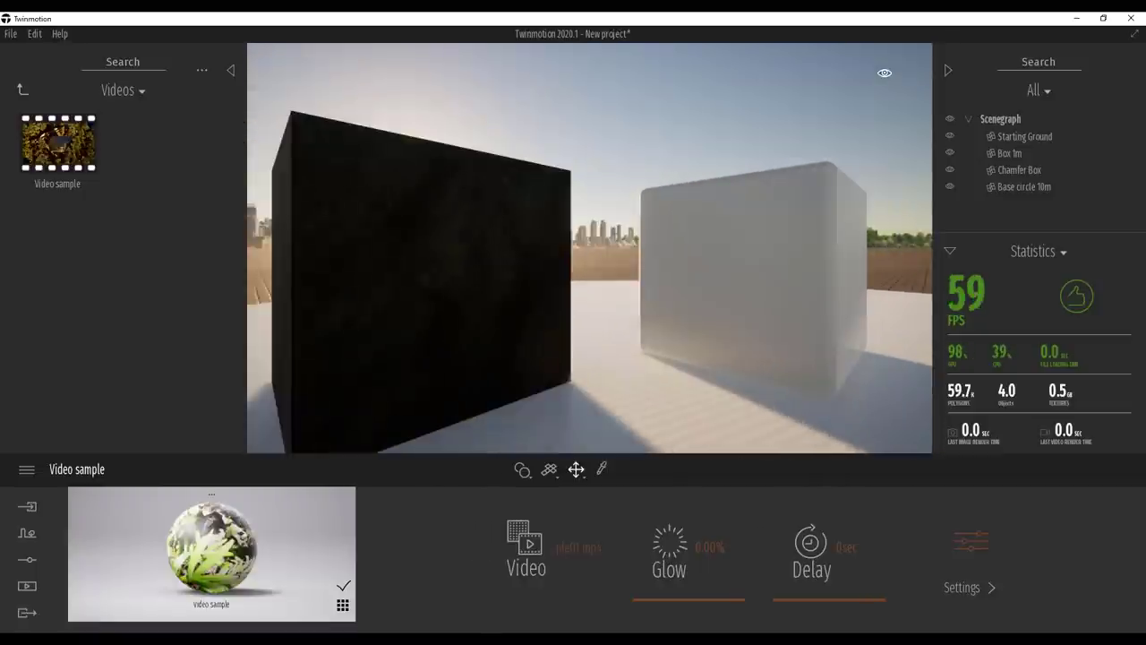
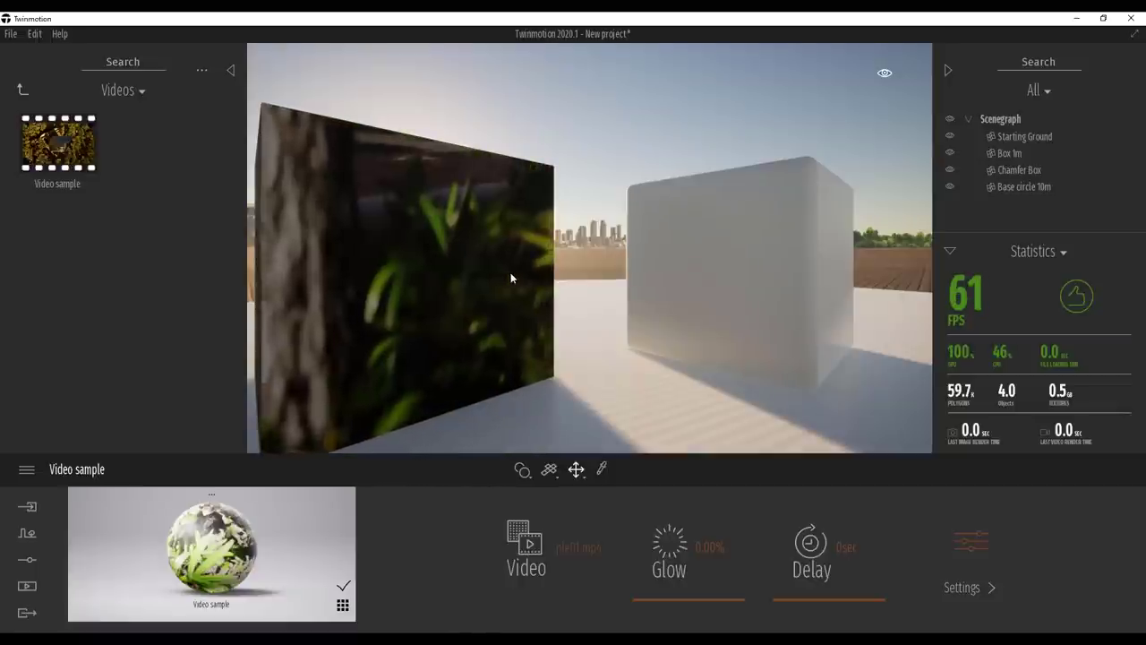
- Open the Video sample material's video source choices and its settings, and adjust the Reflection amount
{"action": "left_click", "coordinate": [592, 542]}
{"action": "left_click", "coordinate": [502, 410]}
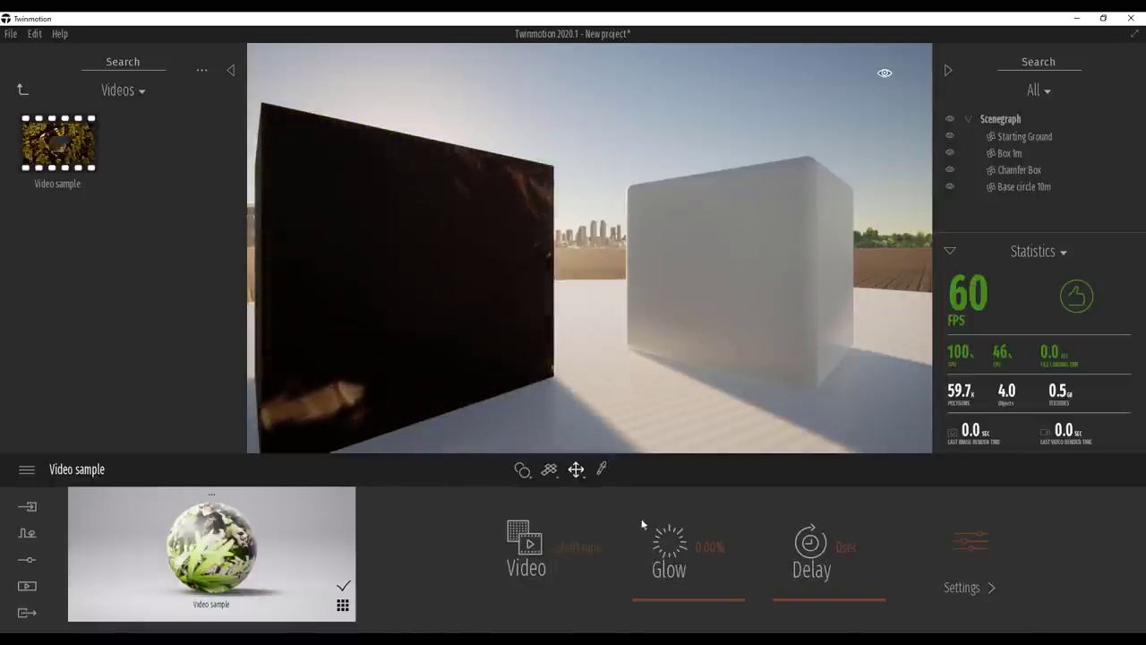
{"action": "left_click", "coordinate": [972, 543]}
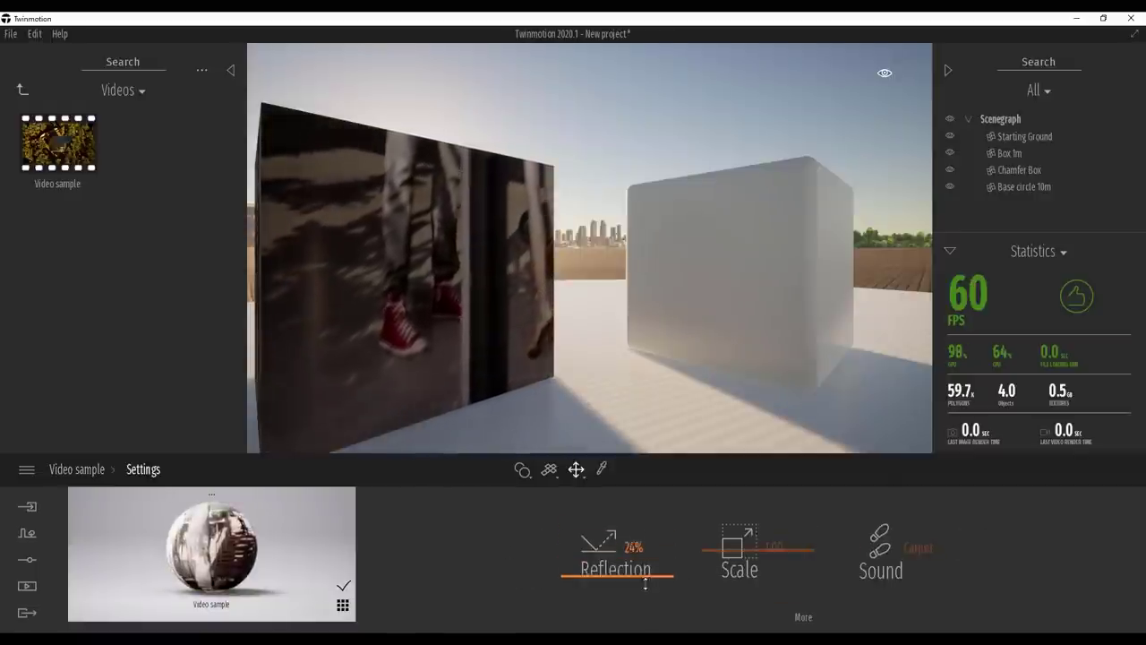
{"action": "left_click_drag", "start_coordinate": [641, 512], "coordinate": [603, 581]}
{"action": "mouse_move", "coordinate": [604, 524]}
{"action": "left_mouse_down"}
{"action": "mouse_move", "coordinate": [604, 580]}
{"action": "mouse_move", "coordinate": [594, 538]}
{"action": "left_mouse_up"}
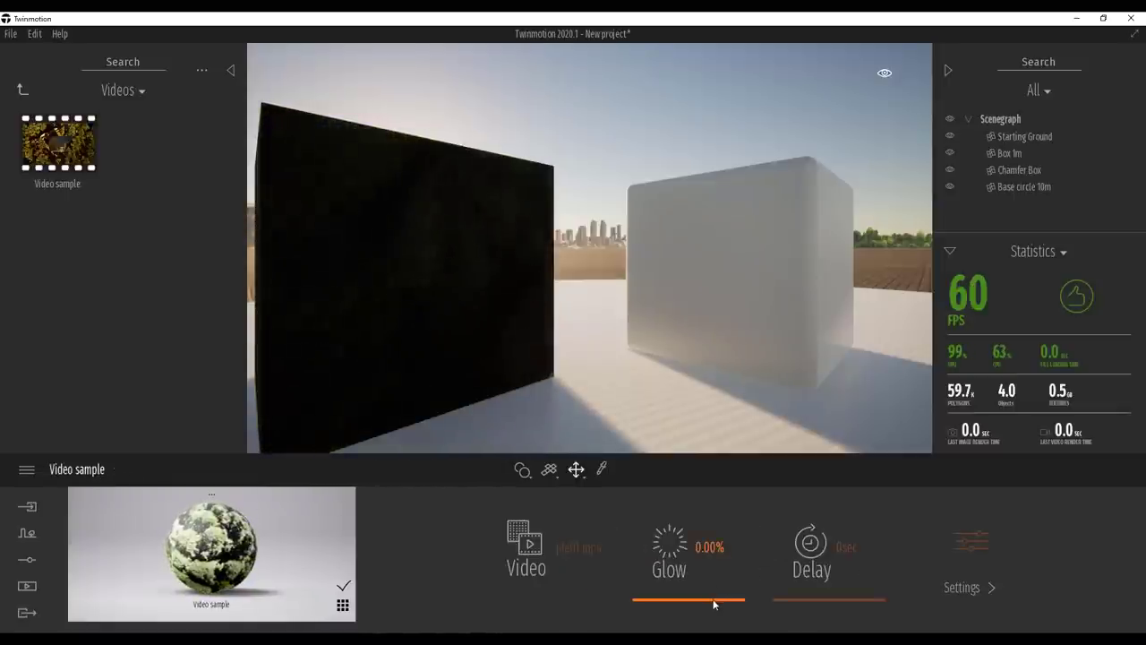
- Raise the Video sample material's Glow to about 50% and set the day time to 23:13
{"action": "left_click_drag", "start_coordinate": [715, 605], "coordinate": [710, 549]}
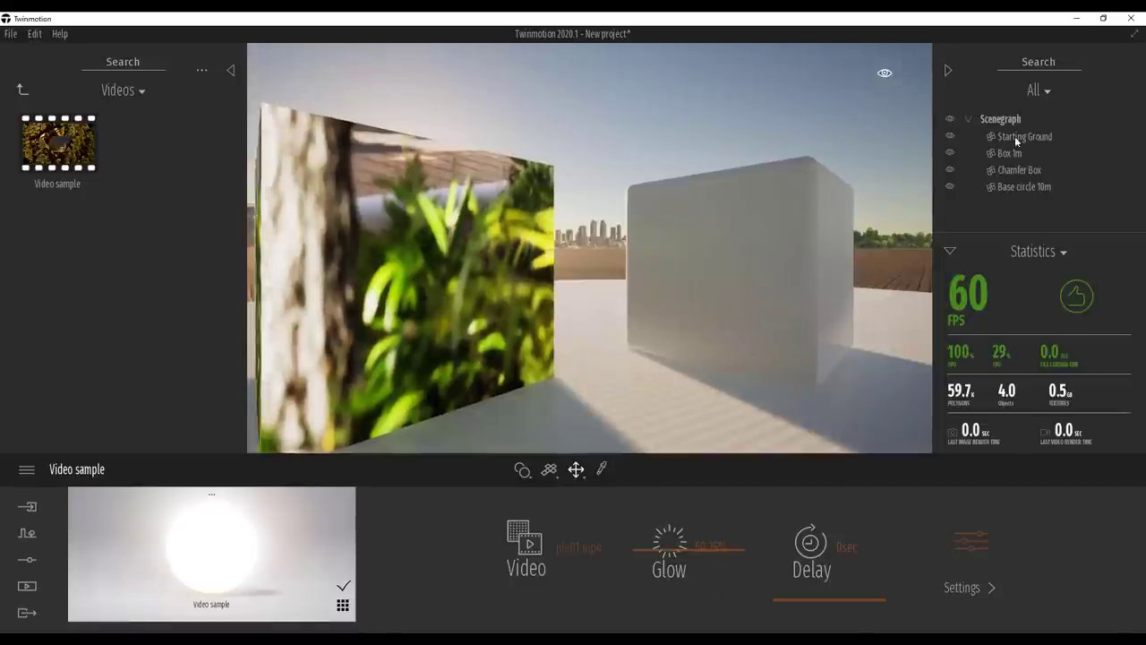
{"action": "mouse_move", "coordinate": [884, 73]}
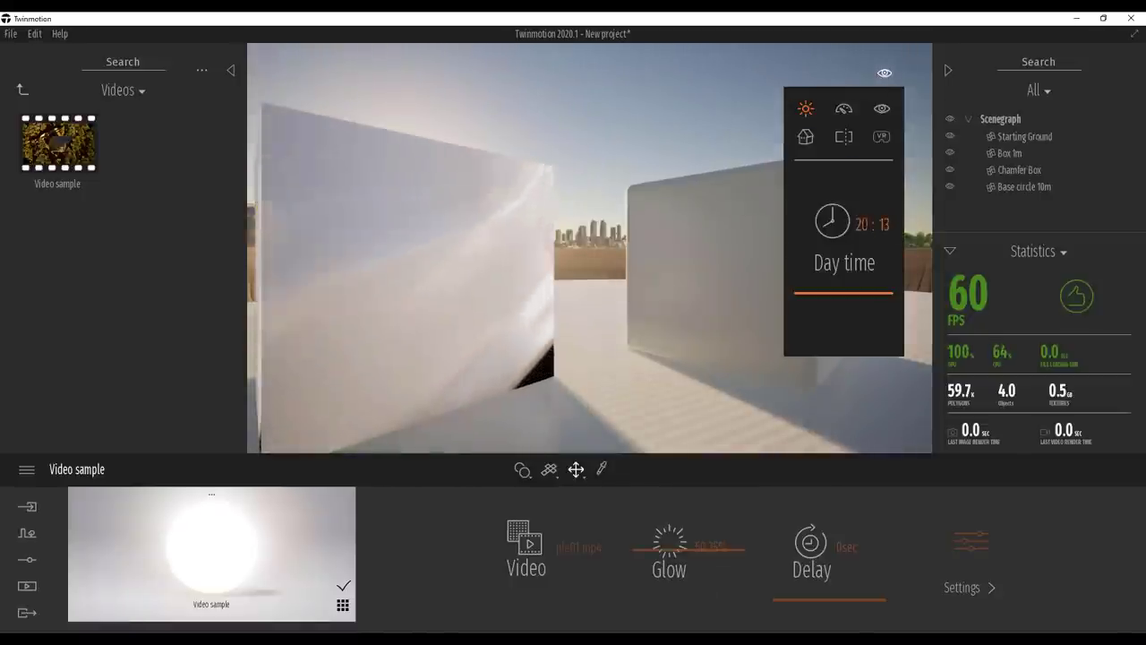
{"action": "type", "text": "23"}
{"action": "key", "text": "Return"}
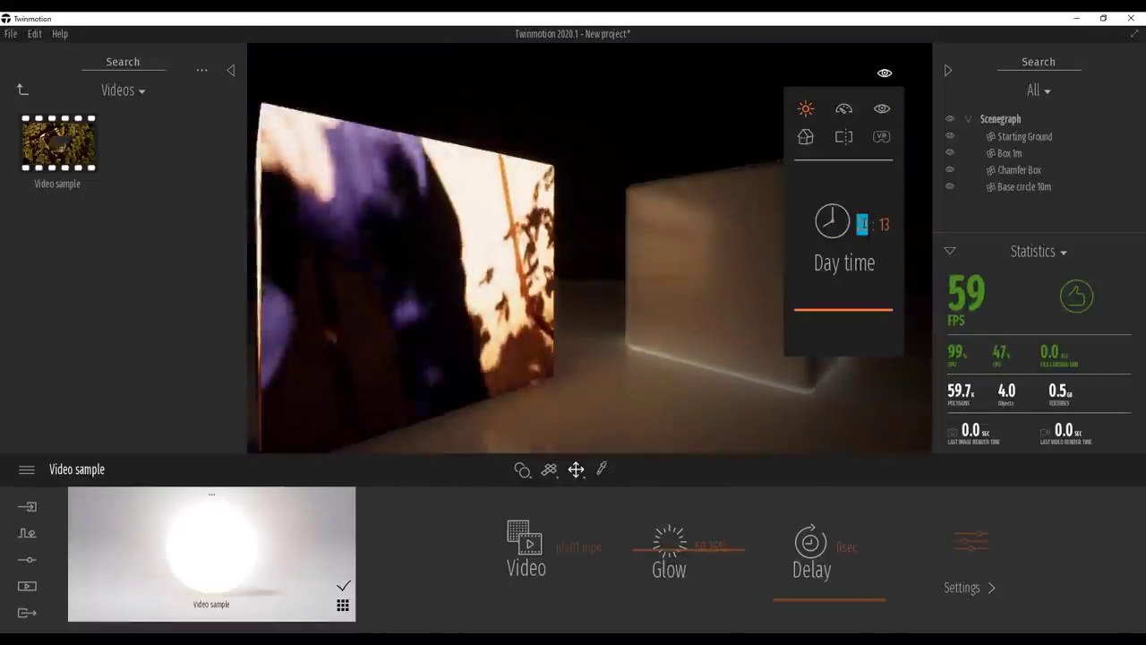
{"action": "scroll", "coordinate": [609, 263], "scroll_direction": "down", "scroll_amount": 5}
{"action": "scroll", "coordinate": [609, 267], "scroll_direction": "up", "scroll_amount": 8}
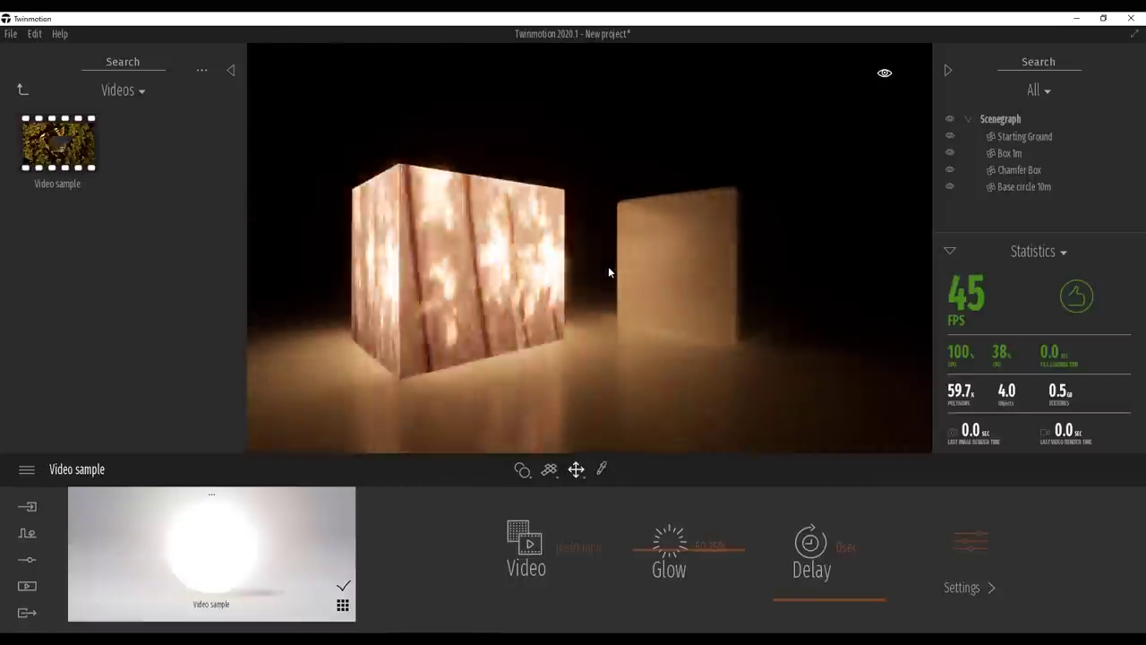
{"action": "middle_click_drag", "start_coordinate": [613, 276], "coordinate": [689, 235]}
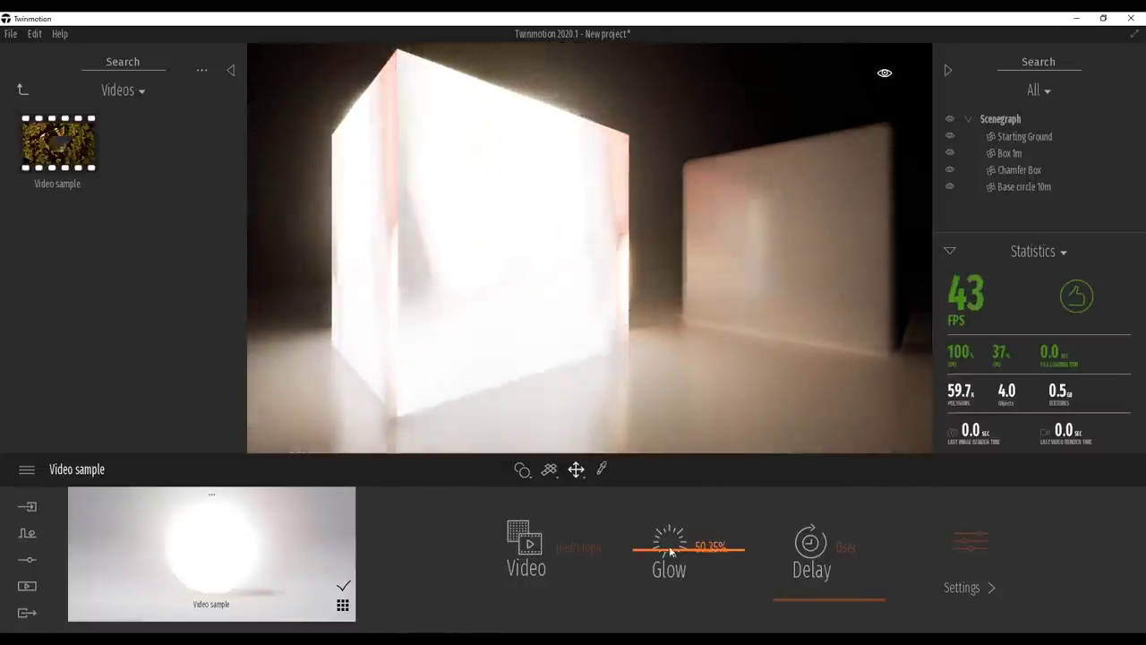
- Lower the Video sample material's Glow to 0.02% on the illuminated box
{"action": "left_click_drag", "start_coordinate": [670, 550], "coordinate": [670, 570]}
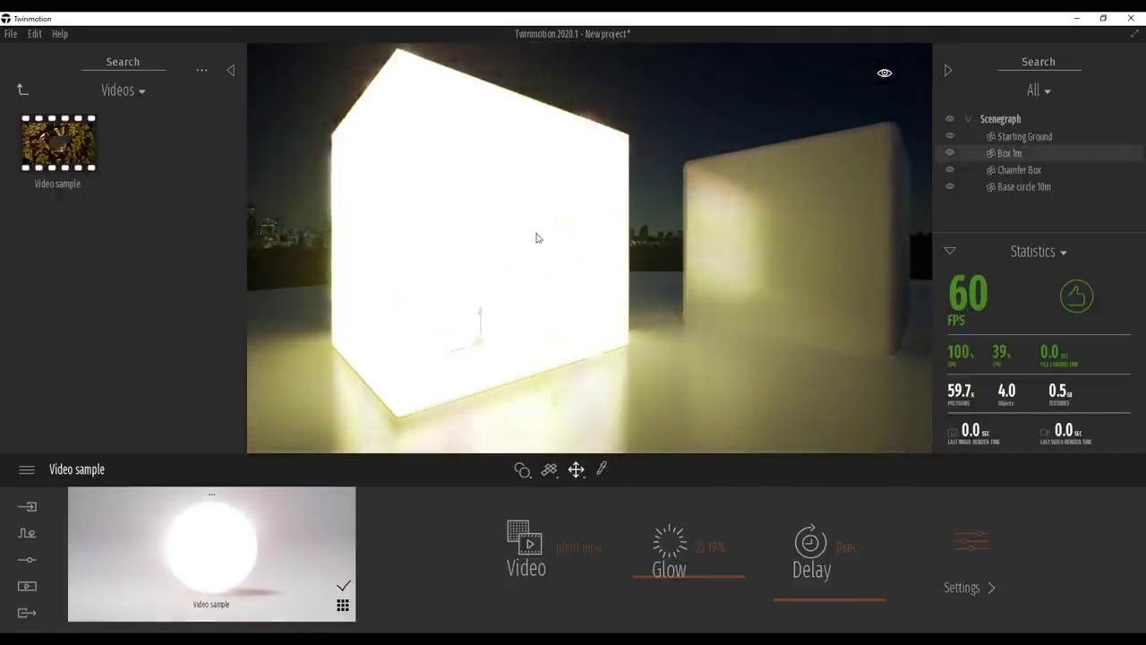
{"action": "left_click_drag", "start_coordinate": [700, 578], "coordinate": [709, 598]}
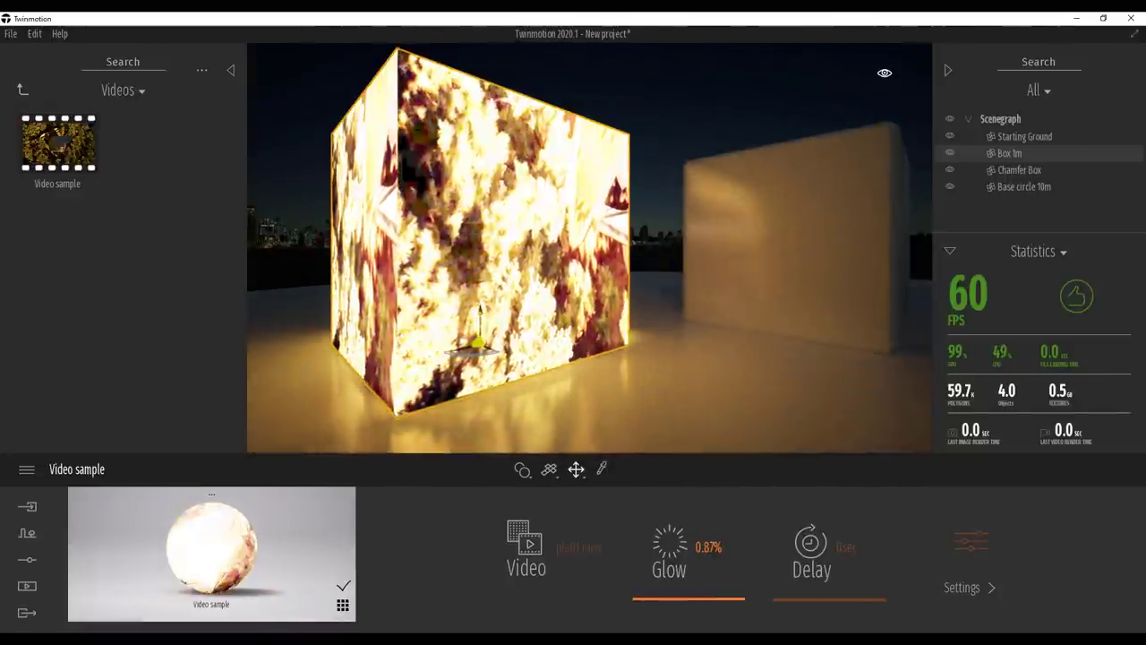
{"action": "type", "text": "0.02"}
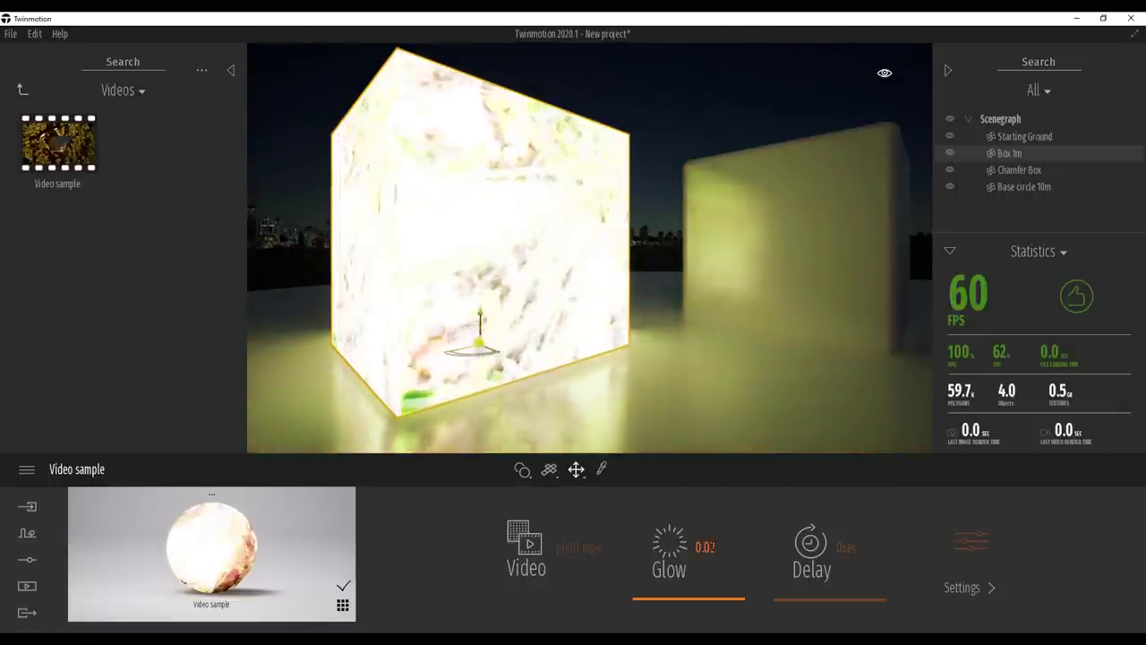
{"action": "key", "text": "Return"}
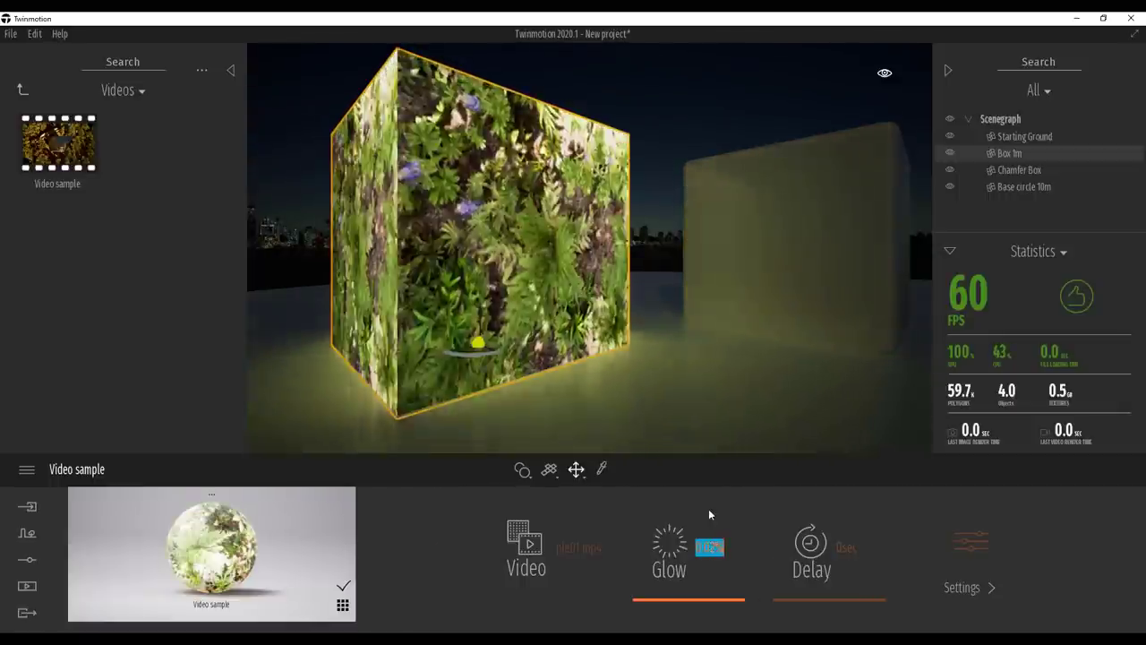
{"action": "middle_click_drag", "start_coordinate": [635, 291], "coordinate": [554, 371]}
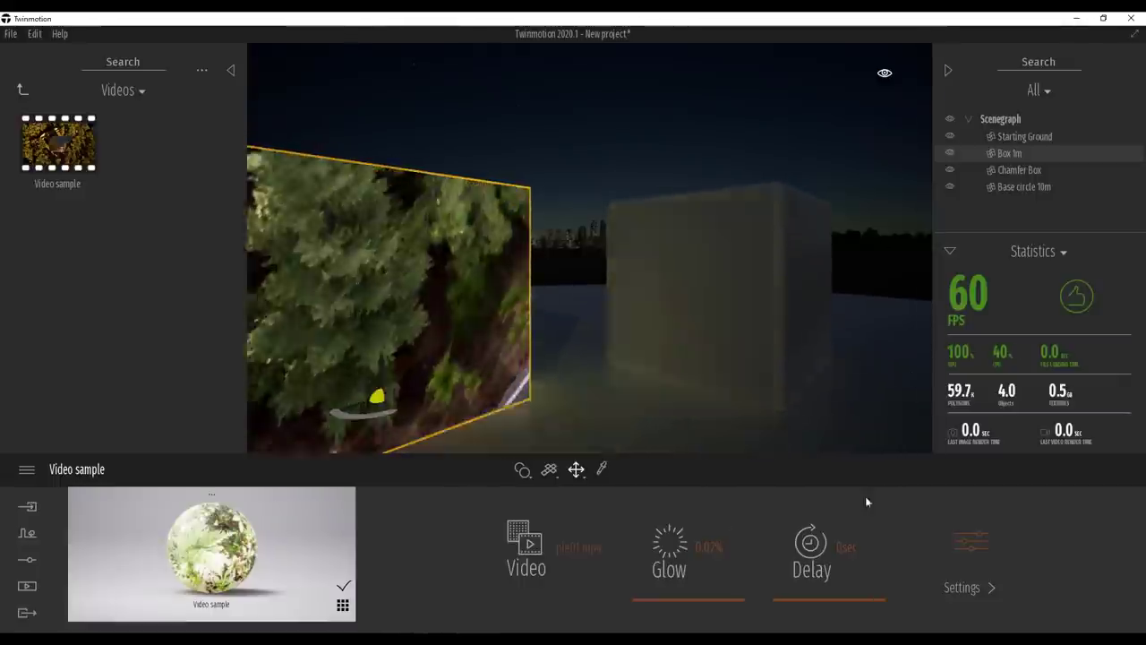
- Set the Video sample material's Delay to 26 seconds
{"action": "left_click", "coordinate": [839, 570]}
{"action": "left_click_drag", "start_coordinate": [838, 567], "coordinate": [838, 551]}
{"action": "middle_click_drag", "start_coordinate": [636, 339], "coordinate": [726, 370]}
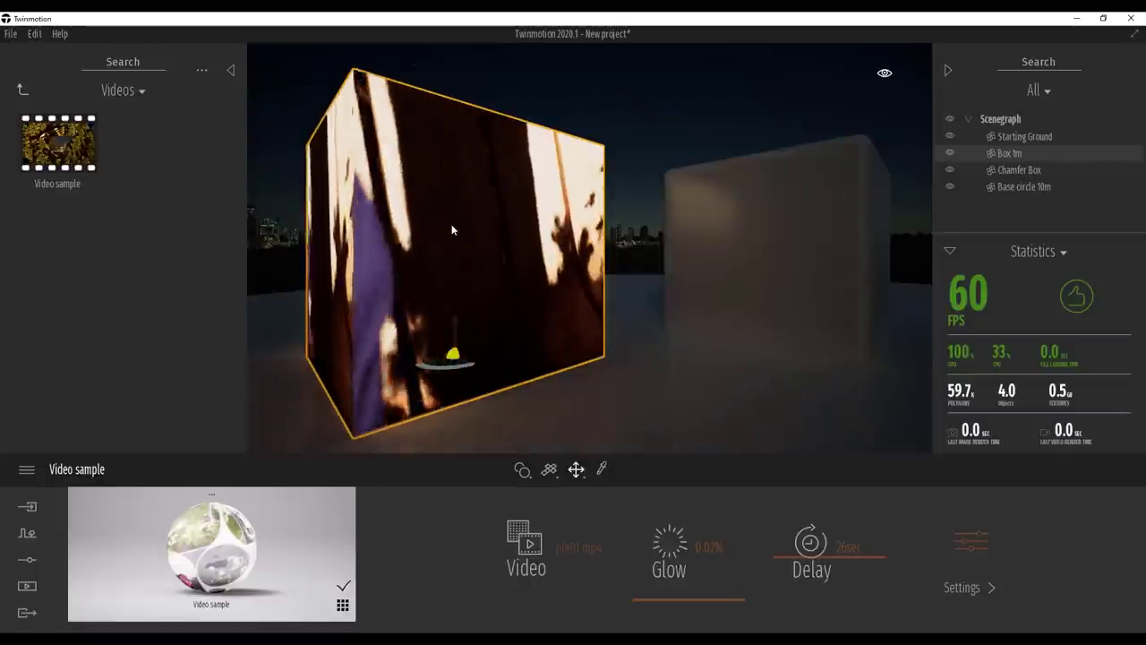
- Delete the 1 m box and put one copy of the chamfer box in its place at 1.65 m spacing
{"action": "key", "text": "Delete"}
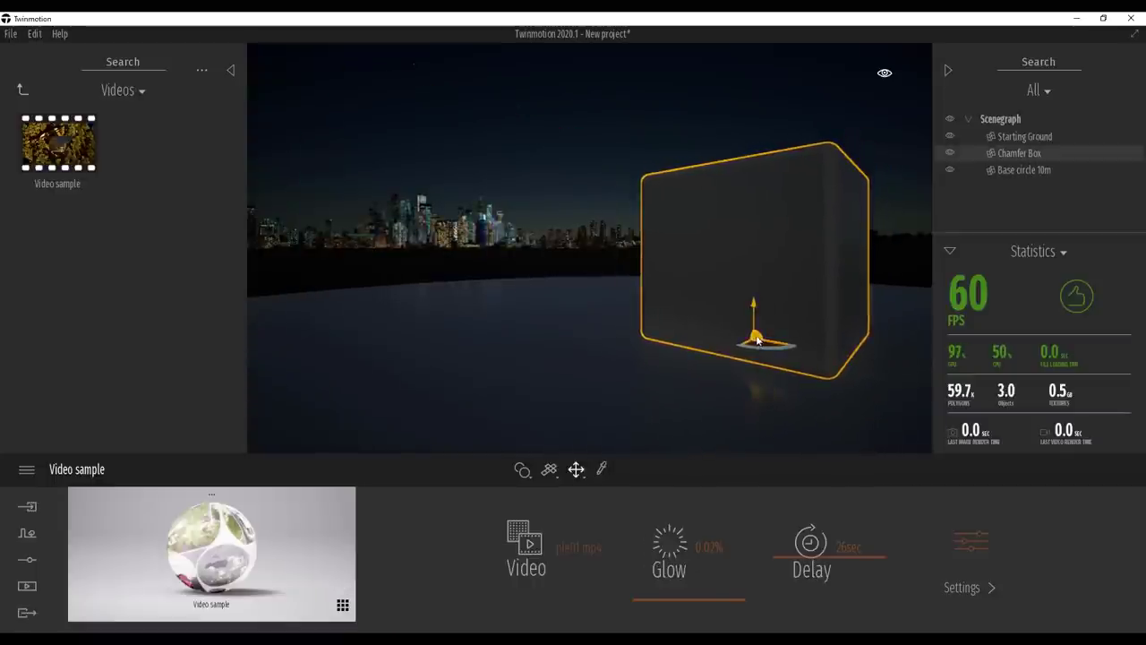
{"action": "left_click_drag", "start_coordinate": [756, 339], "coordinate": [483, 365], "text": "alt"}
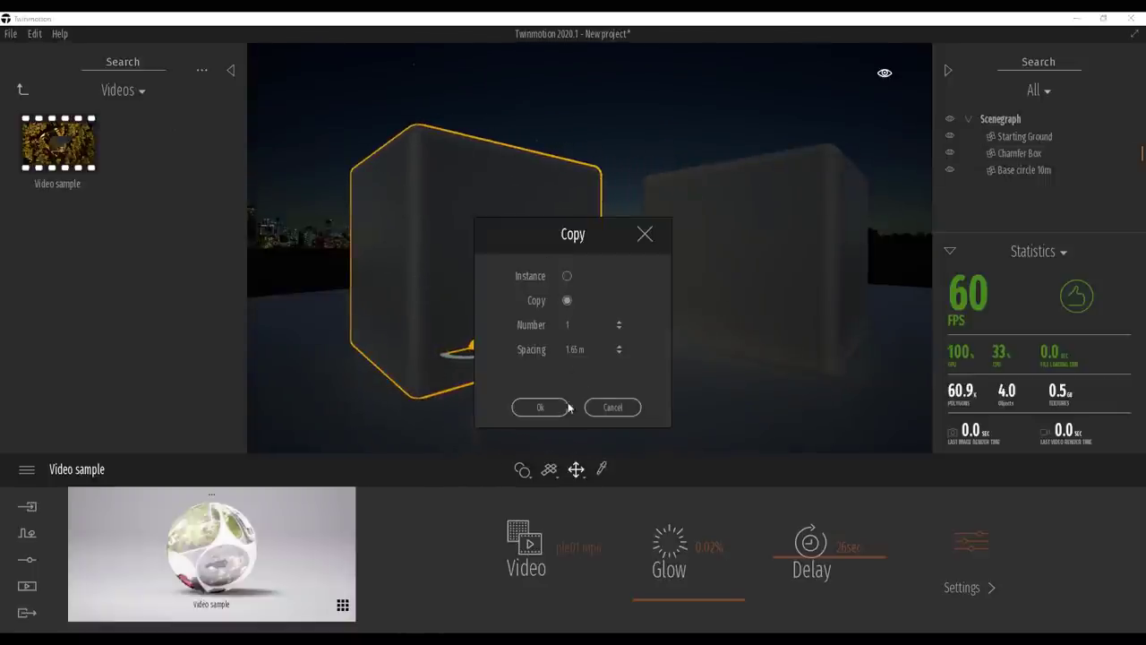
{"action": "left_click", "coordinate": [540, 408]}
- Apply the Police Beacon neon material to the copied chamfer box and Multicolored Neon to the original chamfer box
{"action": "left_click", "coordinate": [26, 90]}
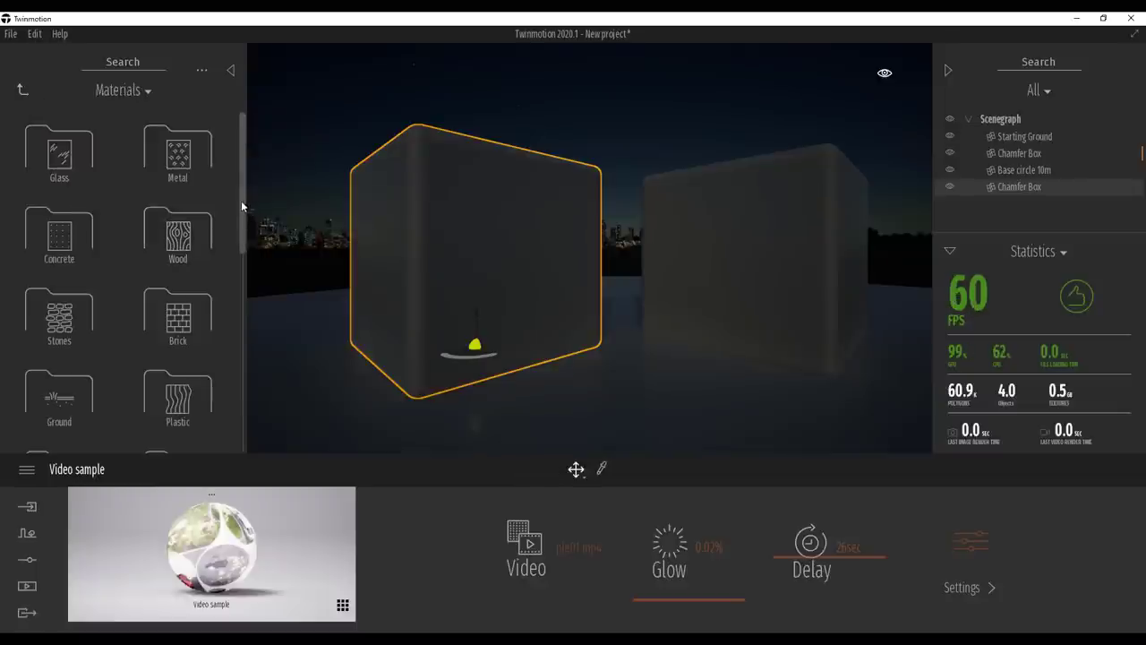
{"action": "left_click_drag", "start_coordinate": [240, 201], "coordinate": [245, 392]}
{"action": "left_click", "coordinate": [78, 318]}
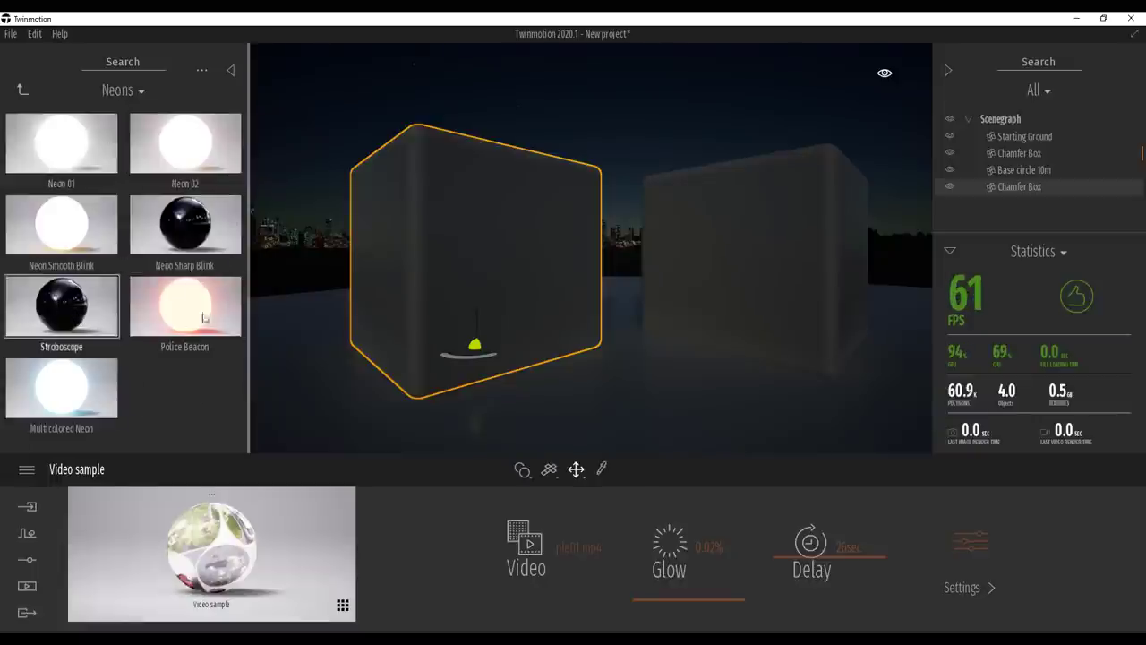
{"action": "left_click_drag", "start_coordinate": [201, 308], "coordinate": [487, 269]}
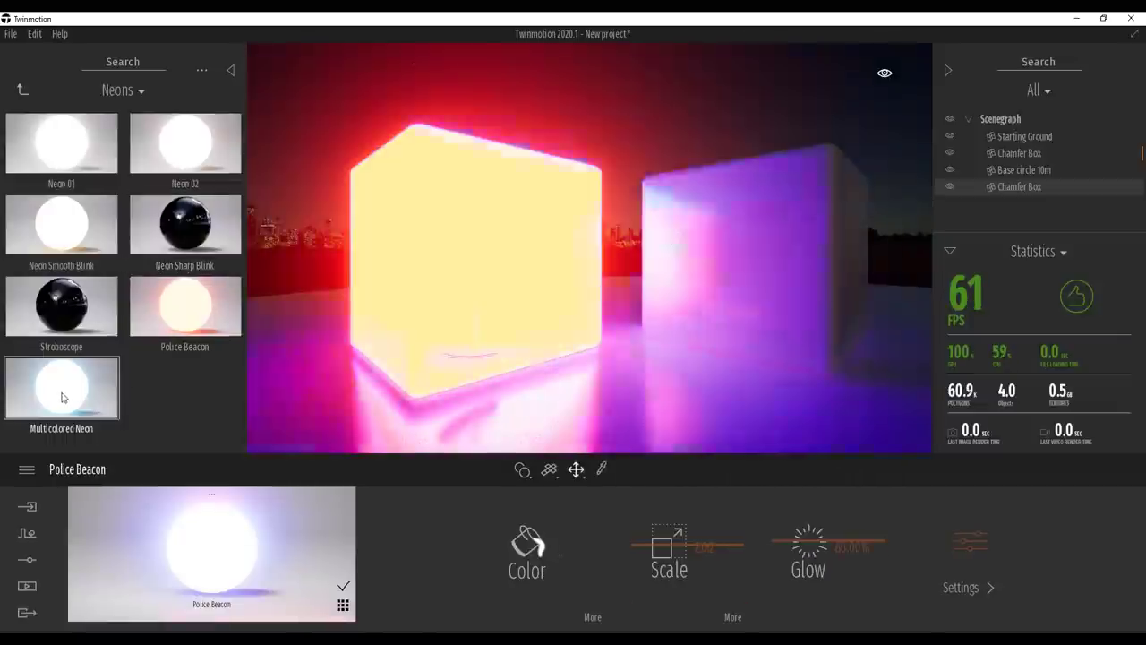
{"action": "left_click_drag", "start_coordinate": [62, 394], "coordinate": [775, 260]}
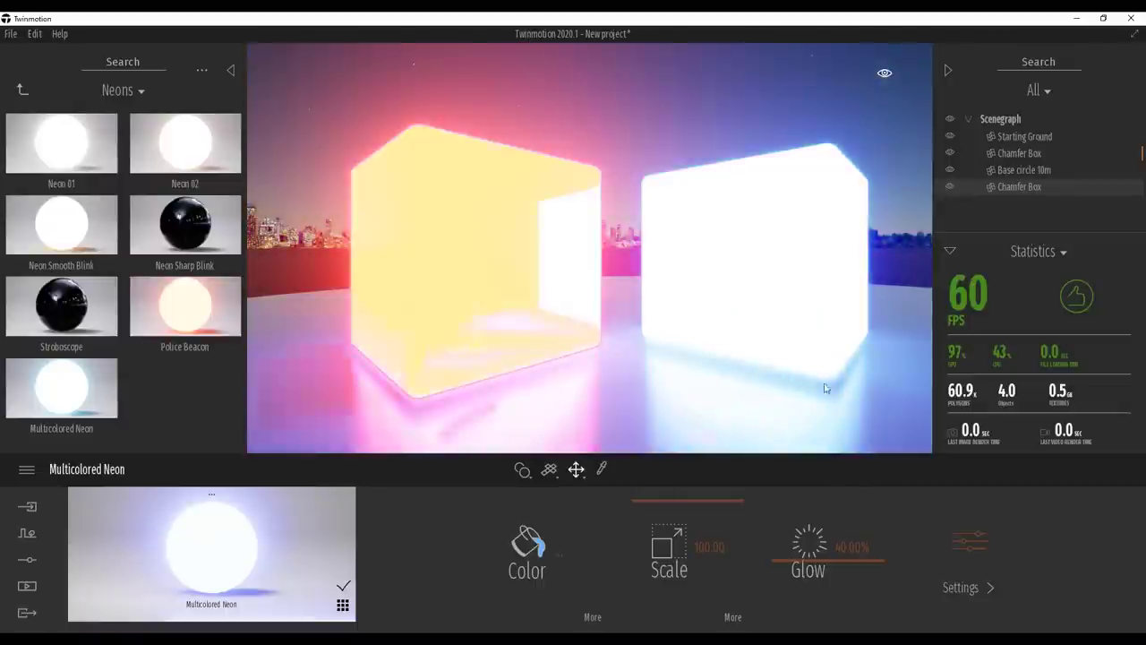
{"action": "scroll", "coordinate": [669, 276], "scroll_direction": "down", "scroll_amount": 5}
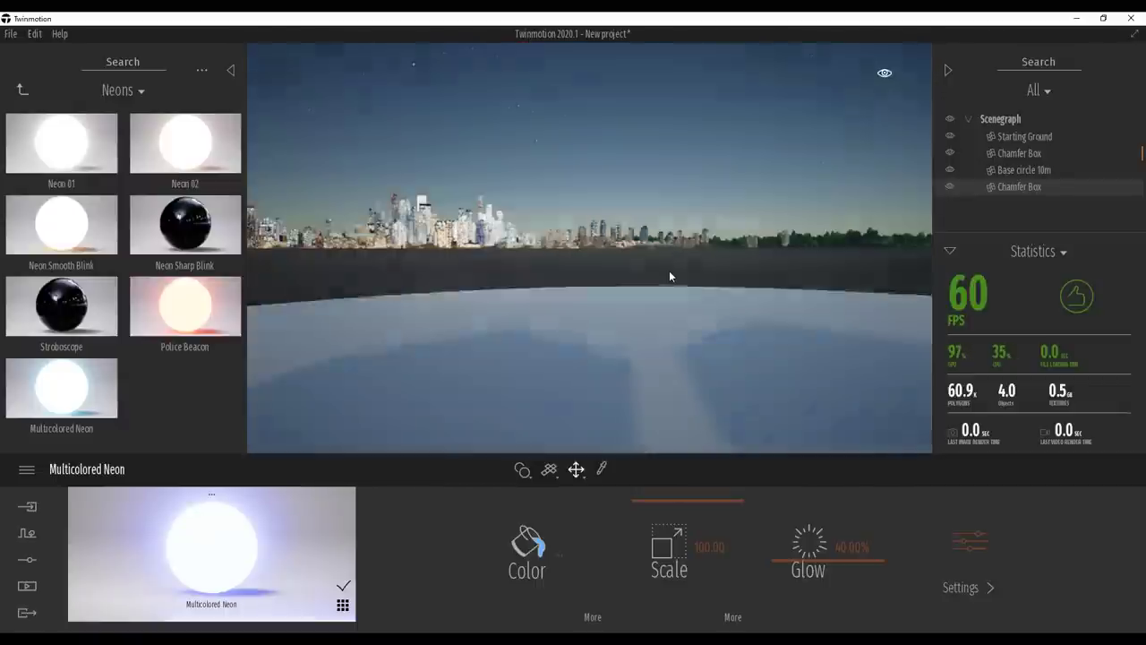
{"action": "scroll", "coordinate": [669, 275], "scroll_direction": "up", "scroll_amount": 3}
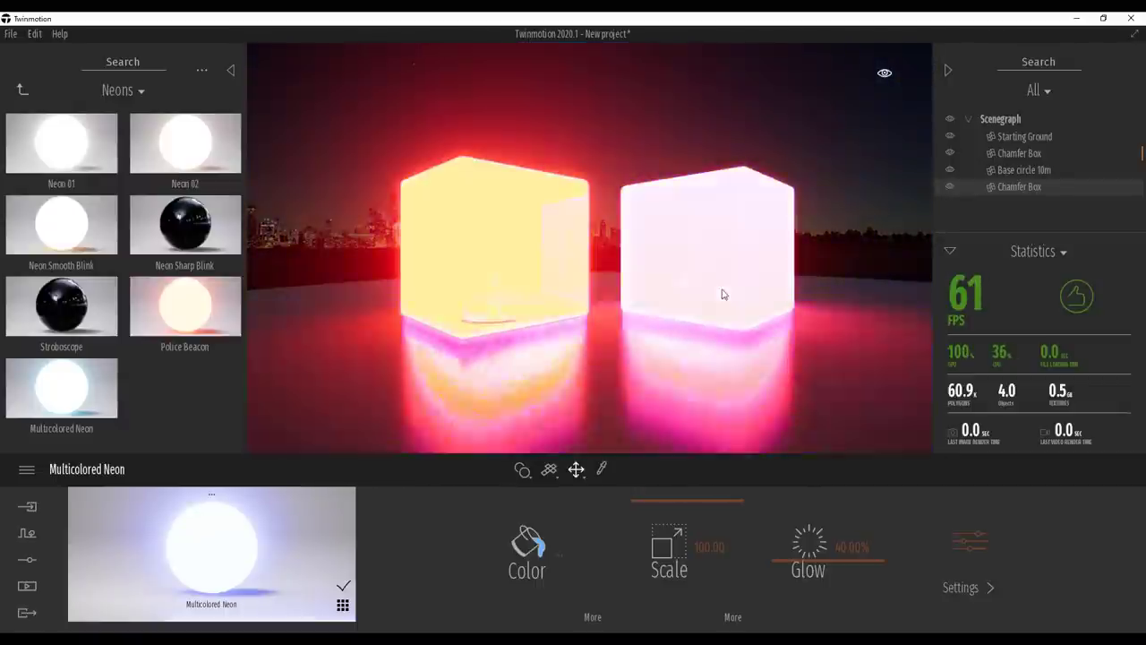
{"action": "middle_click_drag", "start_coordinate": [696, 265], "coordinate": [644, 276]}
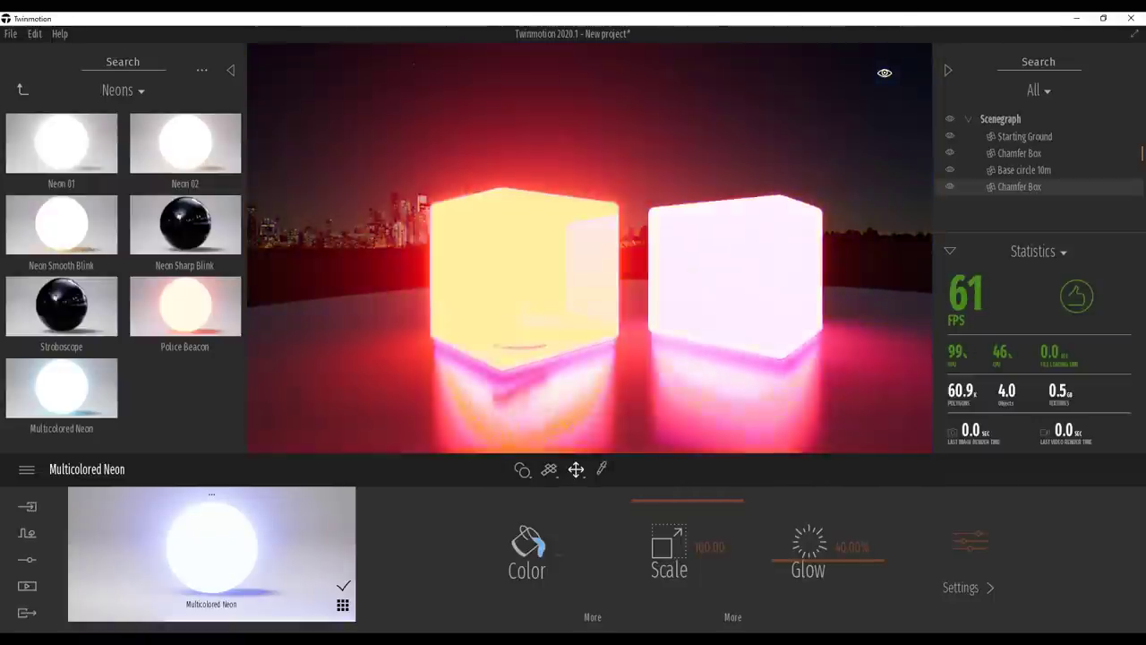
{"action": "scroll", "coordinate": [629, 263], "scroll_direction": "up", "scroll_amount": 5}
{"action": "scroll", "coordinate": [630, 263], "scroll_direction": "down", "scroll_amount": 5}
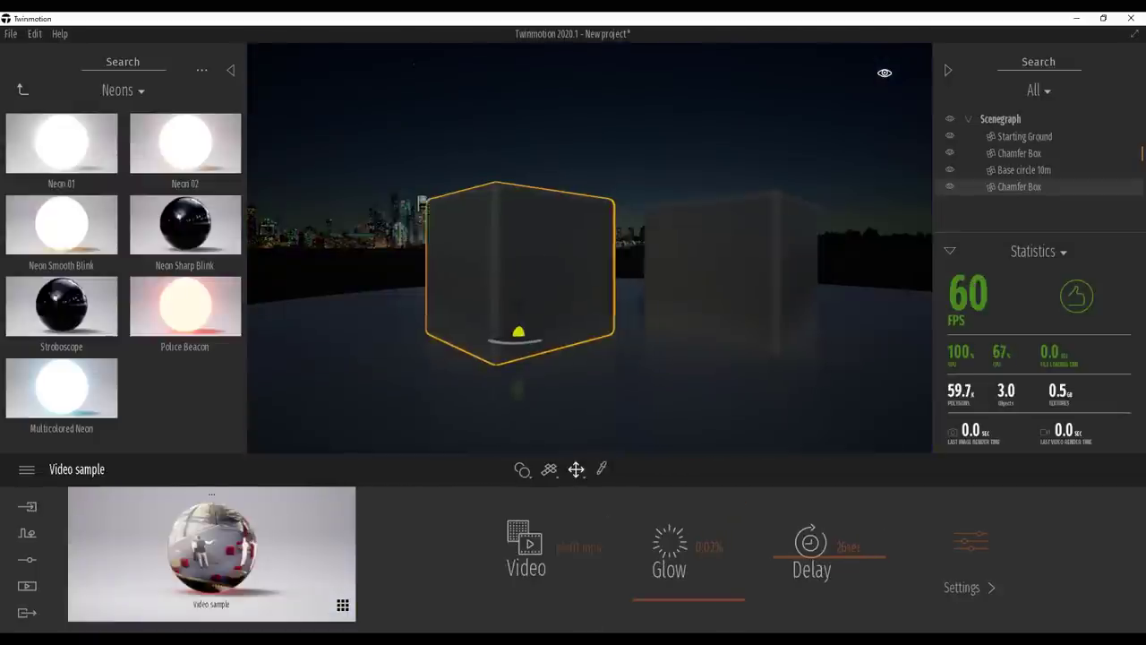
- Set the day time to 11:59
{"action": "mouse_move", "coordinate": [883, 76]}
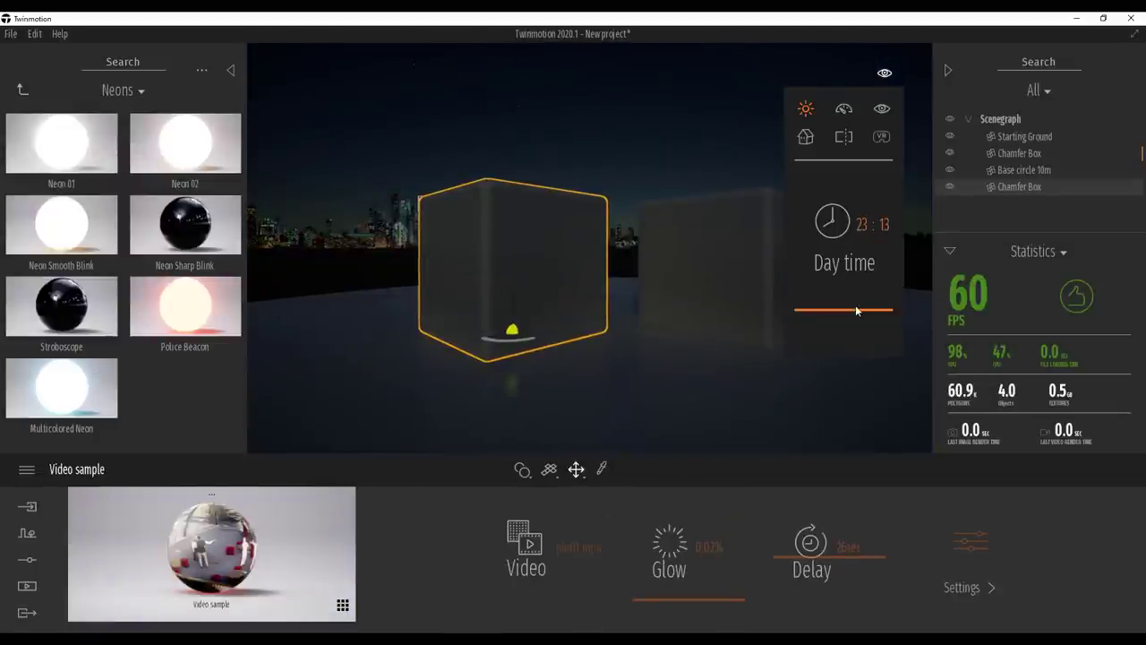
{"action": "left_click_drag", "start_coordinate": [855, 311], "coordinate": [850, 251]}
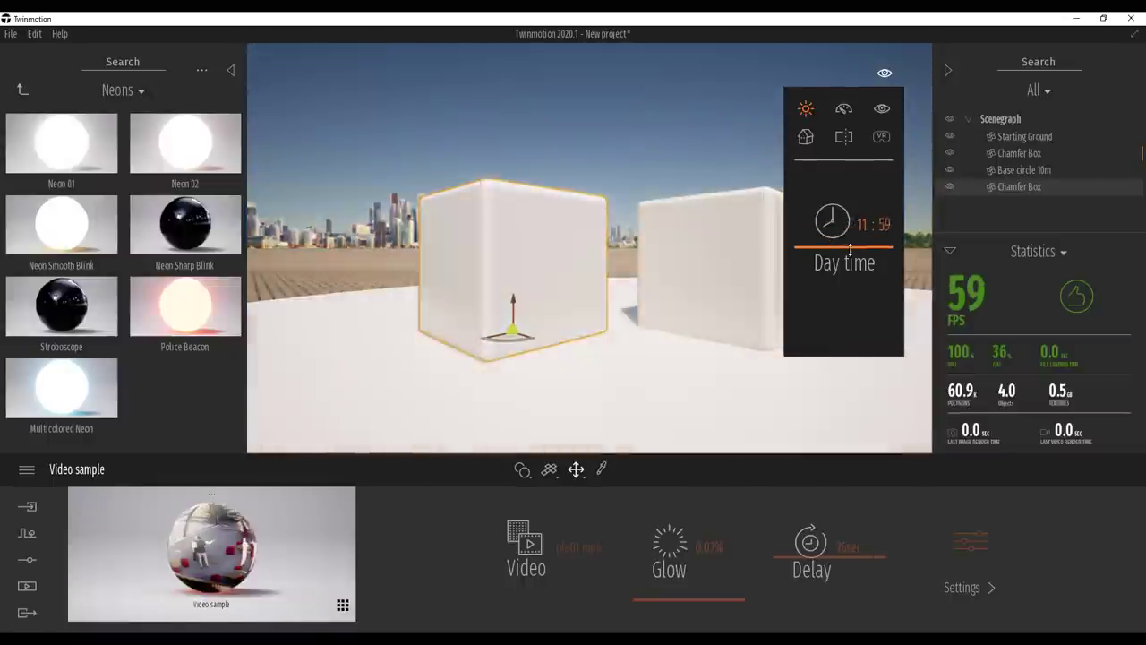
- Place an Area light from the Lights library on the base circle in front of the two chamfer boxes
{"action": "left_click", "coordinate": [20, 90]}
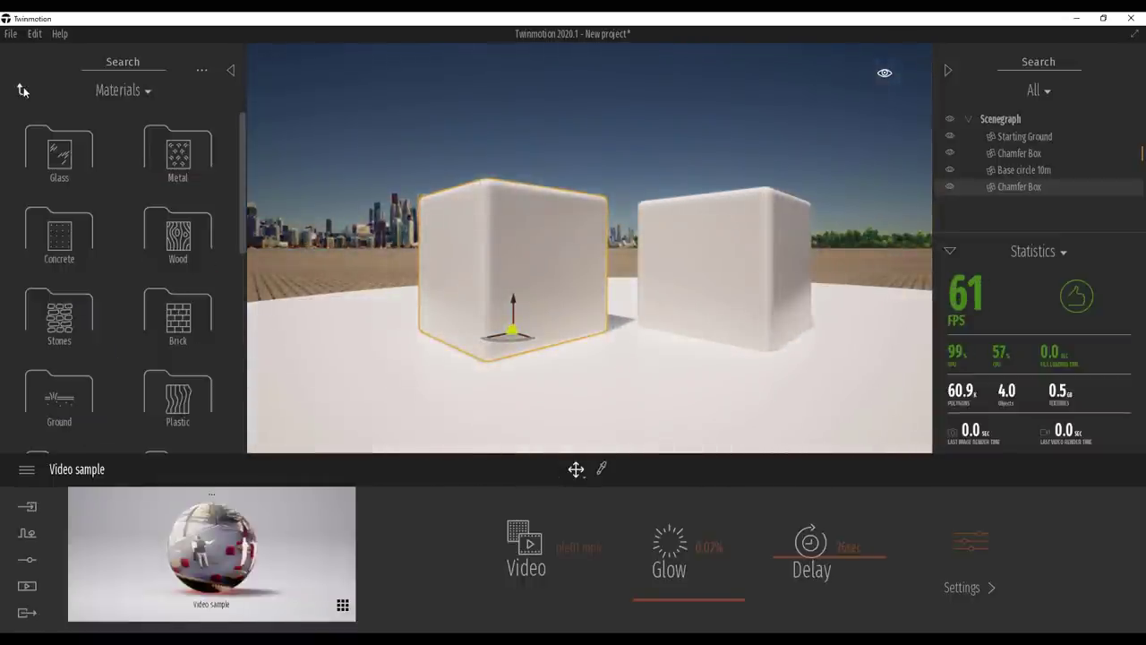
{"action": "scroll", "coordinate": [146, 338], "scroll_direction": "down", "scroll_amount": 5}
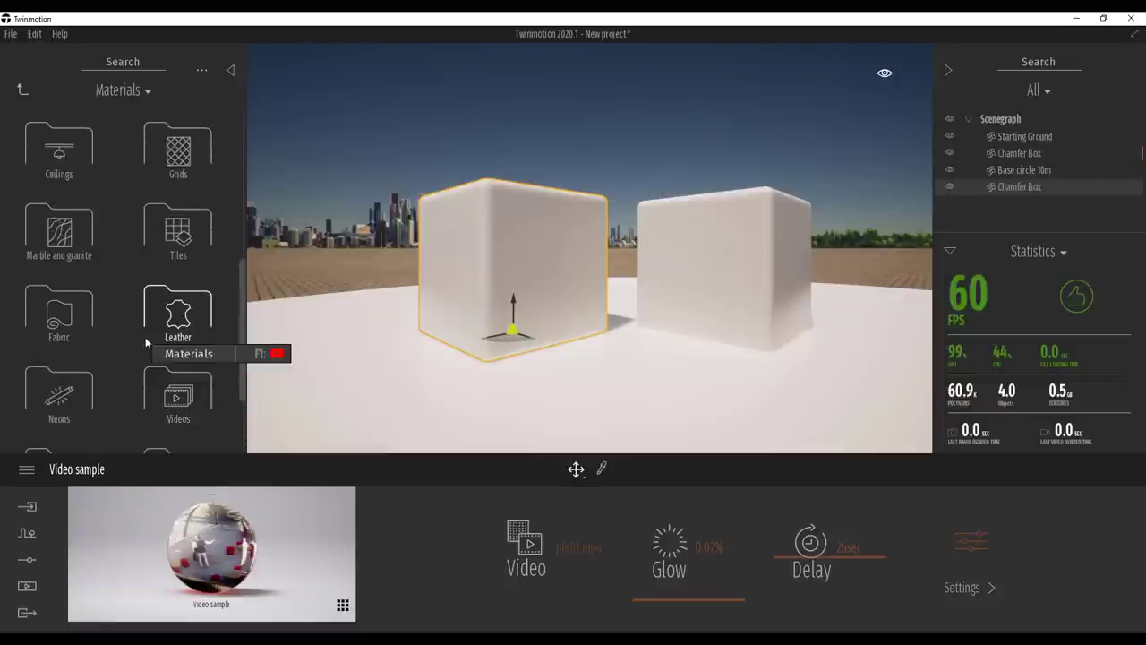
{"action": "scroll", "coordinate": [145, 341], "scroll_direction": "up", "scroll_amount": 1}
{"action": "scroll", "coordinate": [146, 341], "scroll_direction": "up", "scroll_amount": 1}
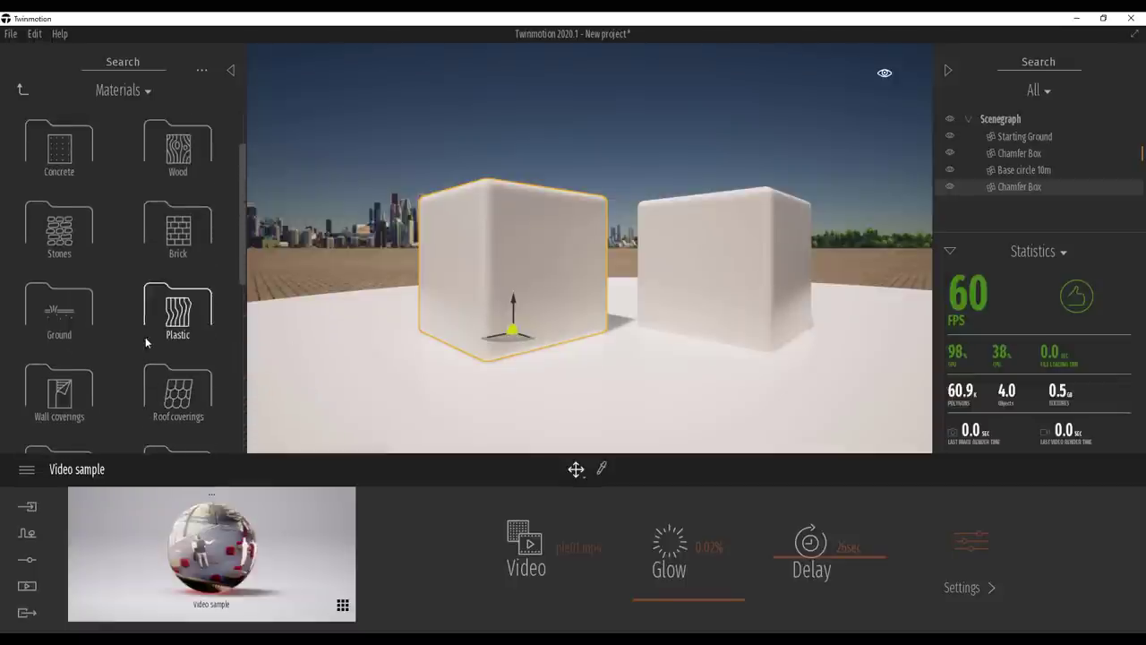
{"action": "left_click", "coordinate": [22, 91]}
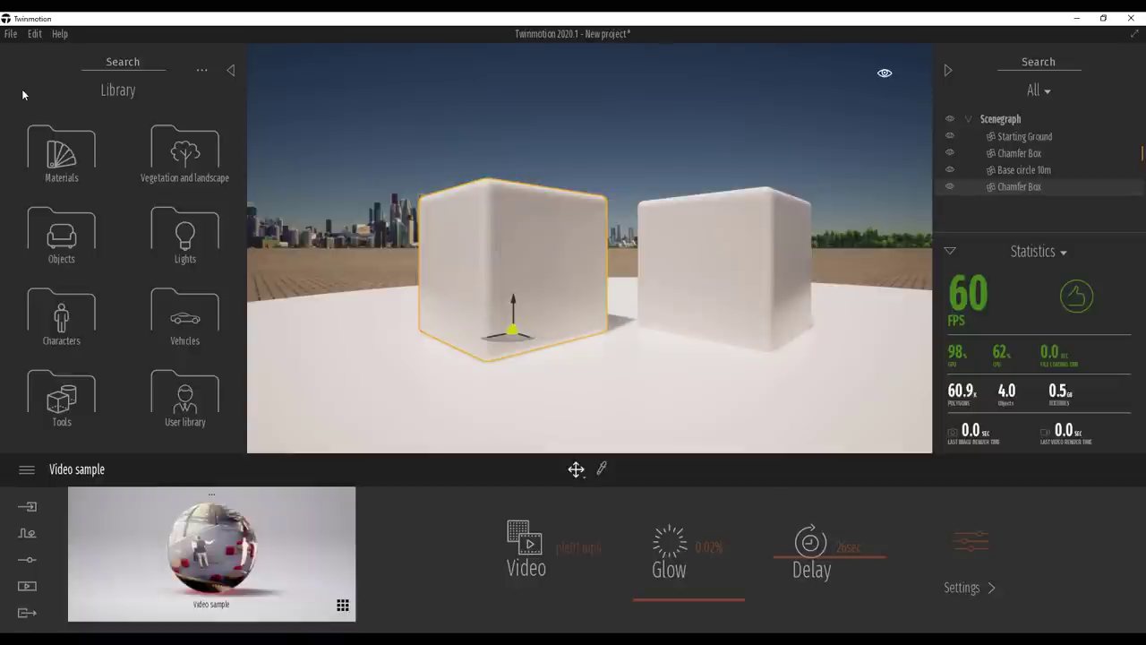
{"action": "left_click", "coordinate": [185, 263]}
{"action": "left_click_drag", "start_coordinate": [178, 226], "coordinate": [672, 376]}
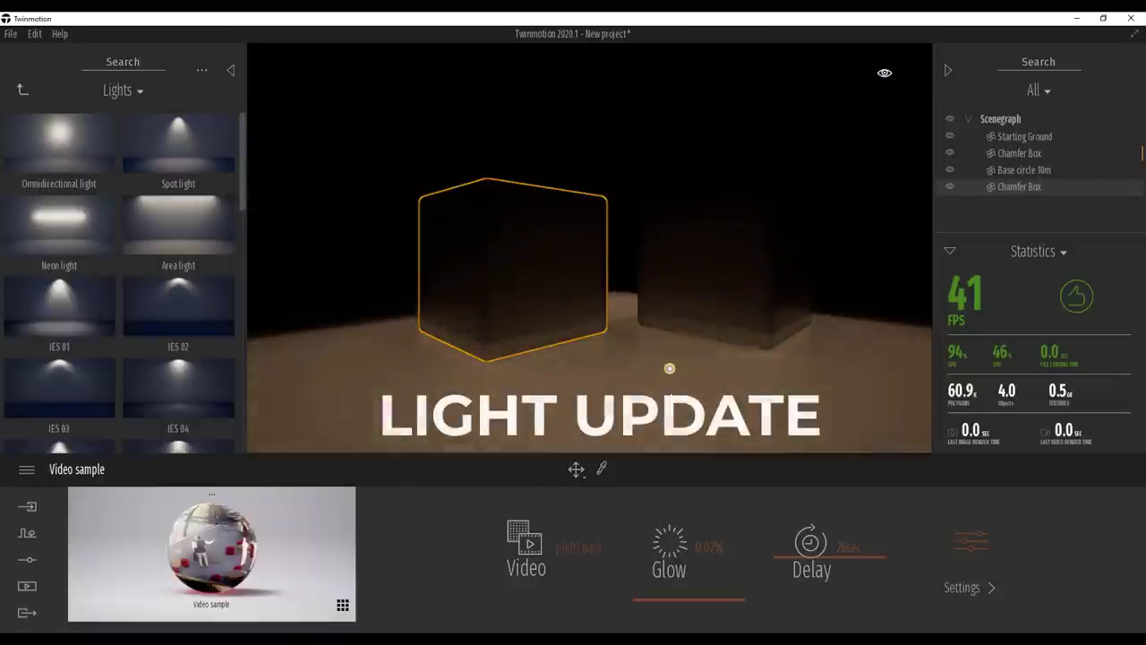
{"action": "scroll", "coordinate": [672, 391], "scroll_direction": "down", "scroll_amount": 5}
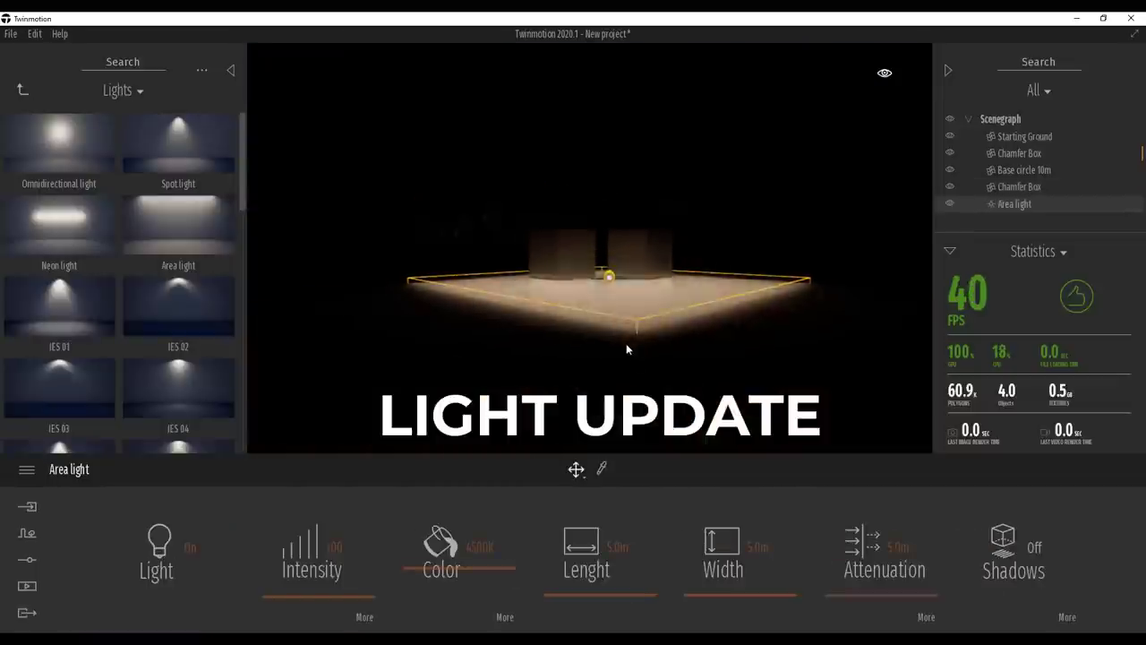
- Raise the Area light high above the two chamfer boxes so that it shines down on them
{"action": "scroll", "coordinate": [627, 350], "scroll_direction": "up", "scroll_amount": 1}
{"action": "left_click_drag", "start_coordinate": [614, 260], "coordinate": [617, 34]}
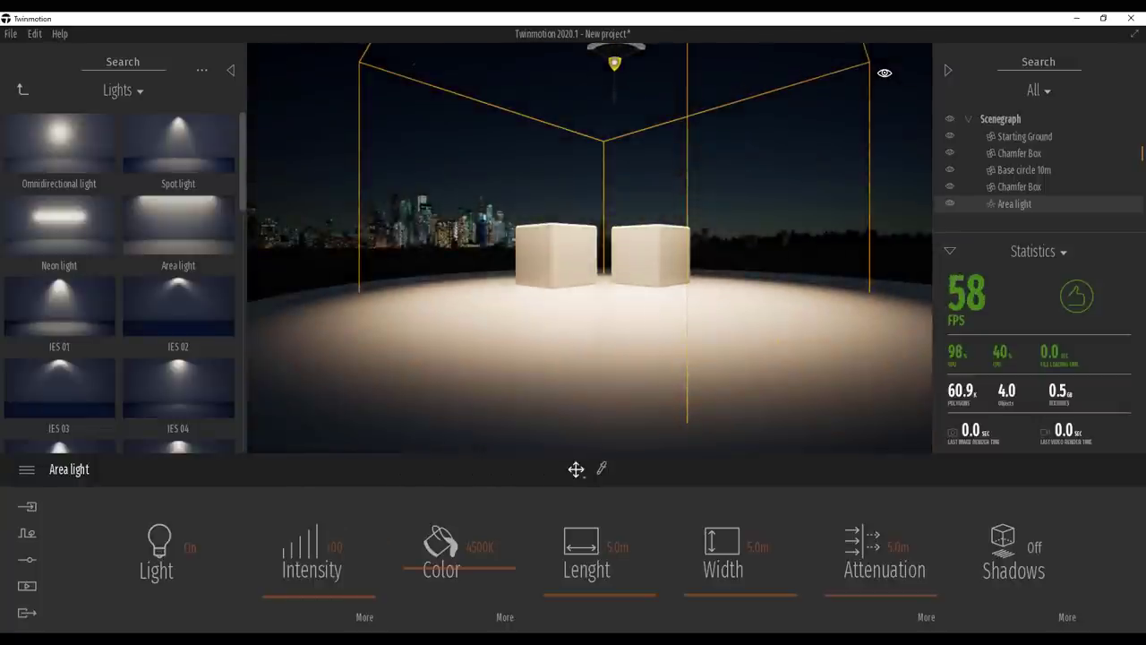
{"action": "scroll", "coordinate": [636, 291], "scroll_direction": "up", "scroll_amount": 5}
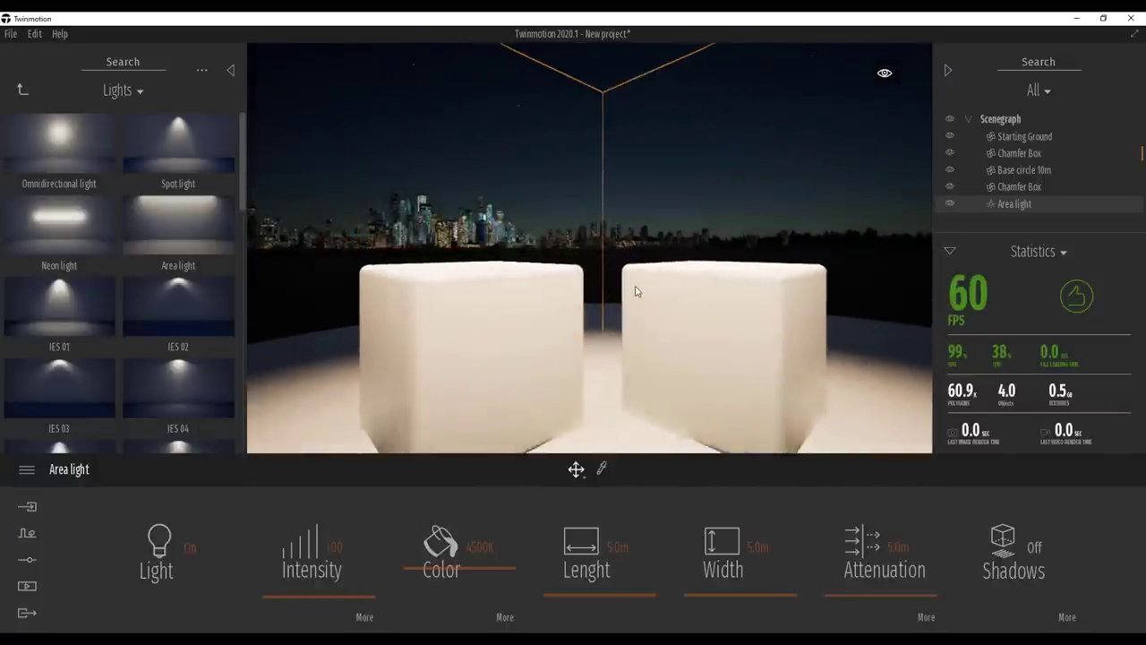
- Place a Spot light high above the edge of the base circle for comparison with the Area light and delete it
{"action": "scroll", "coordinate": [635, 291], "scroll_direction": "down", "scroll_amount": 8}
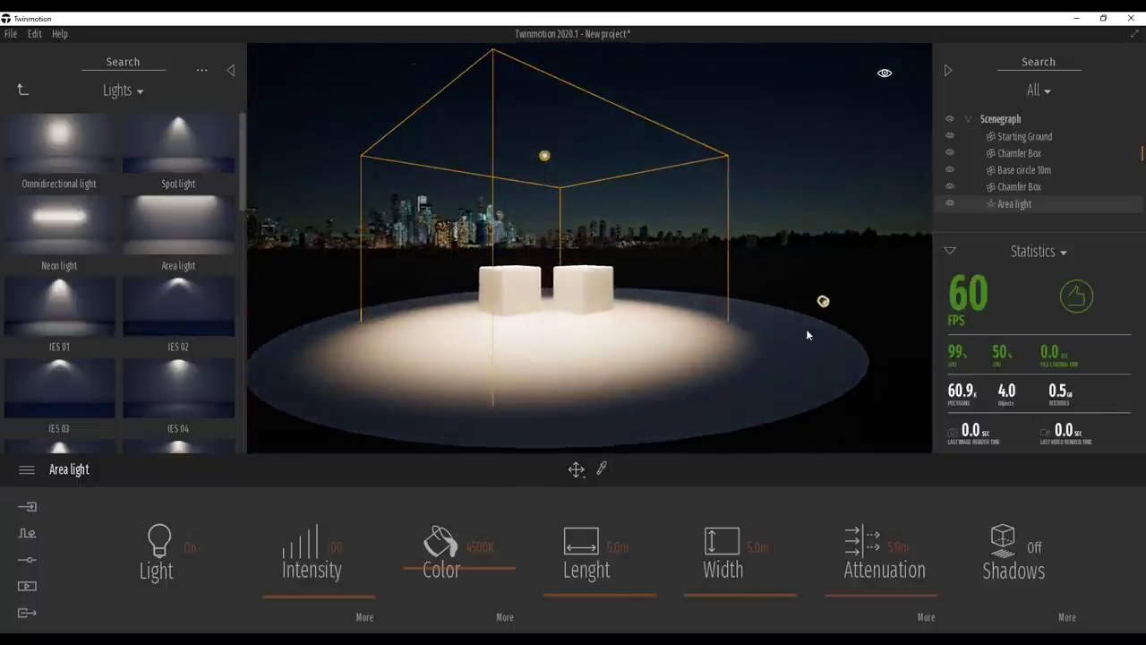
{"action": "left_click_drag", "start_coordinate": [792, 339], "coordinate": [829, 72]}
{"action": "left_click", "coordinate": [1034, 547]}
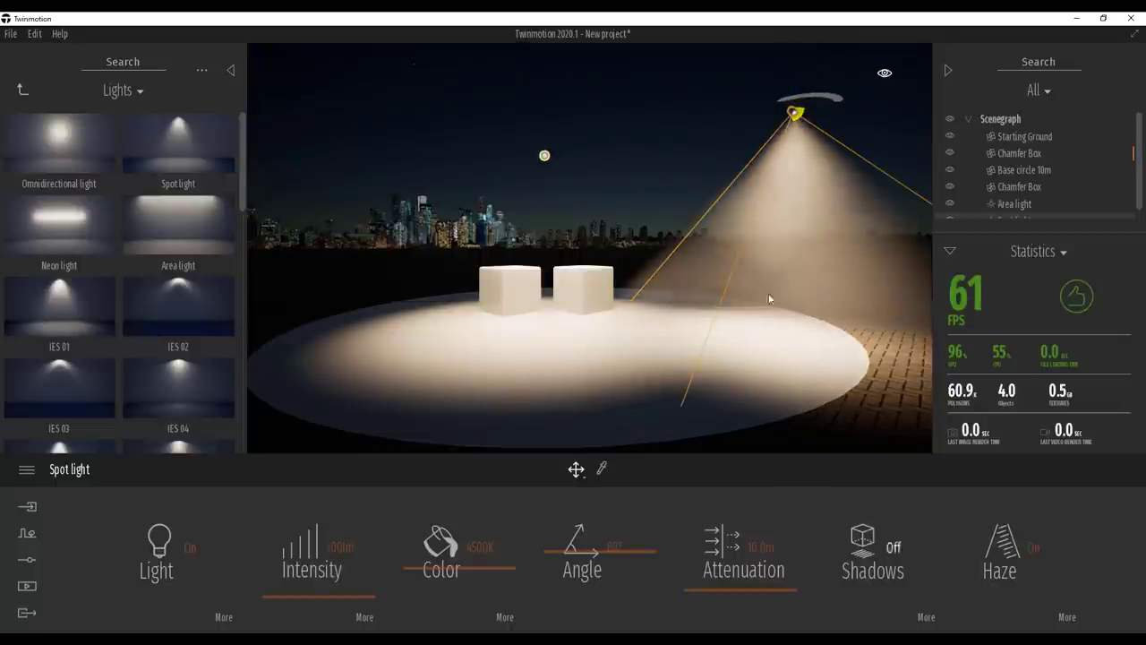
{"action": "key", "text": "d"}
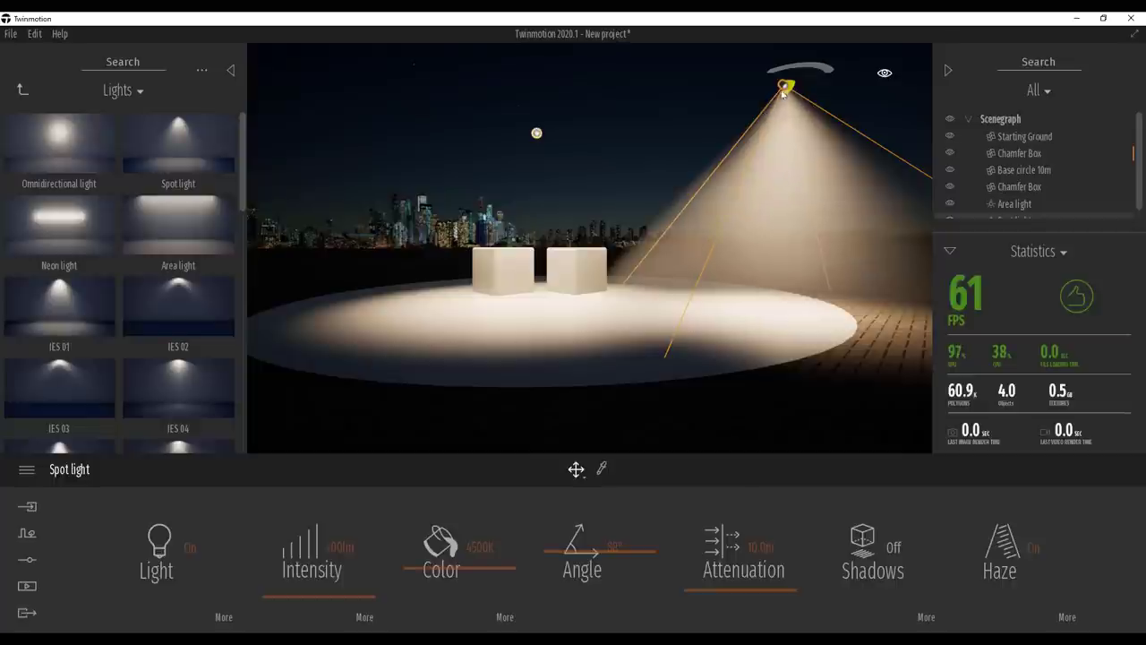
{"action": "key", "text": "Delete"}
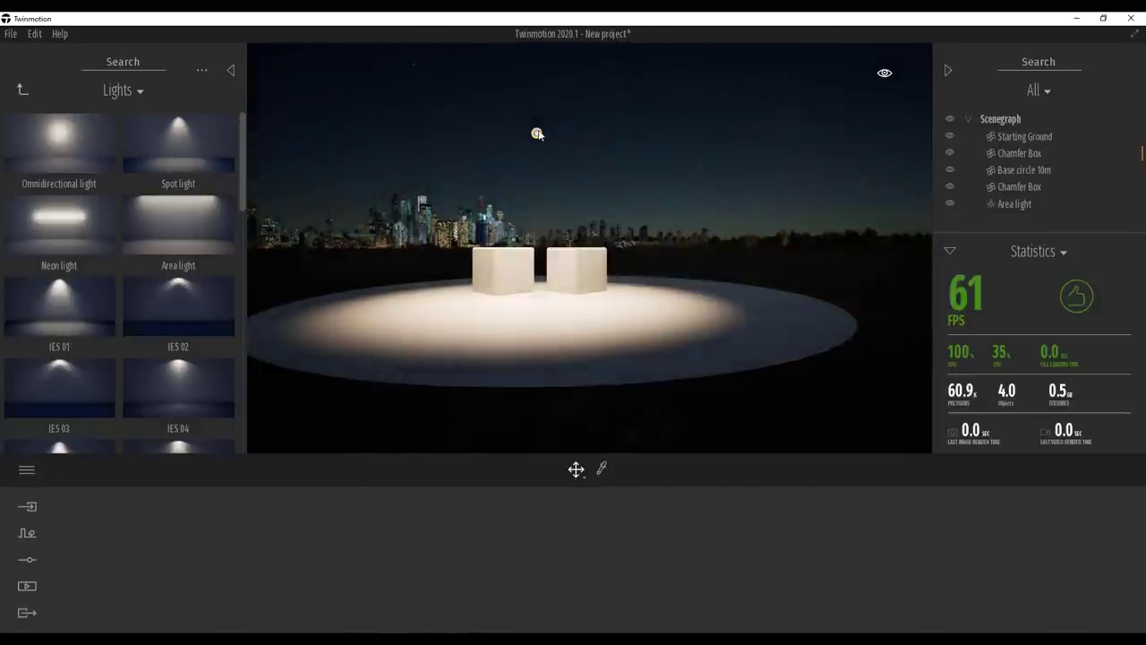
- Switch the Area light's shadows on and back off to compare their effect on the chamfer boxes
{"action": "left_click", "coordinate": [537, 133]}
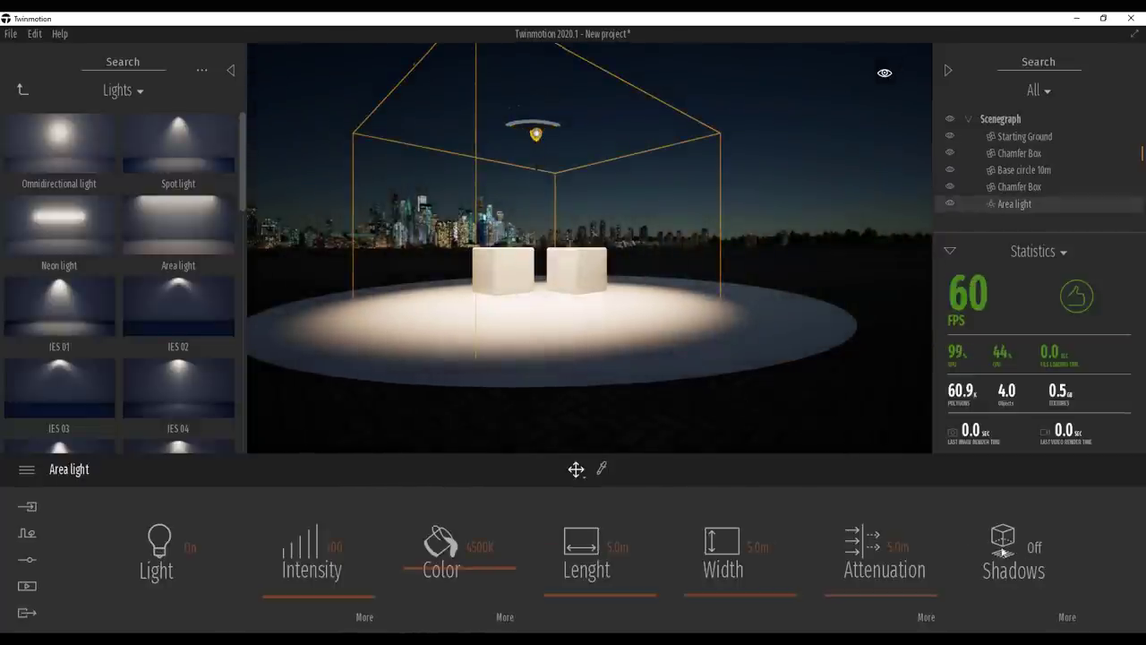
{"action": "left_click", "coordinate": [1035, 547]}
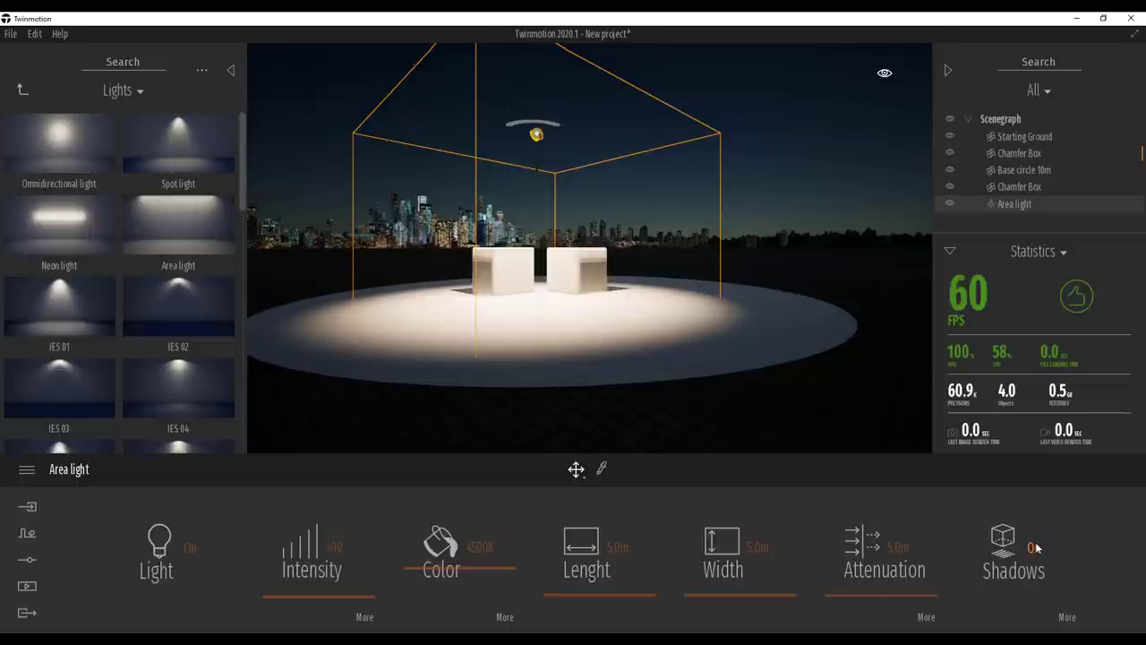
{"action": "left_click", "coordinate": [1035, 547]}
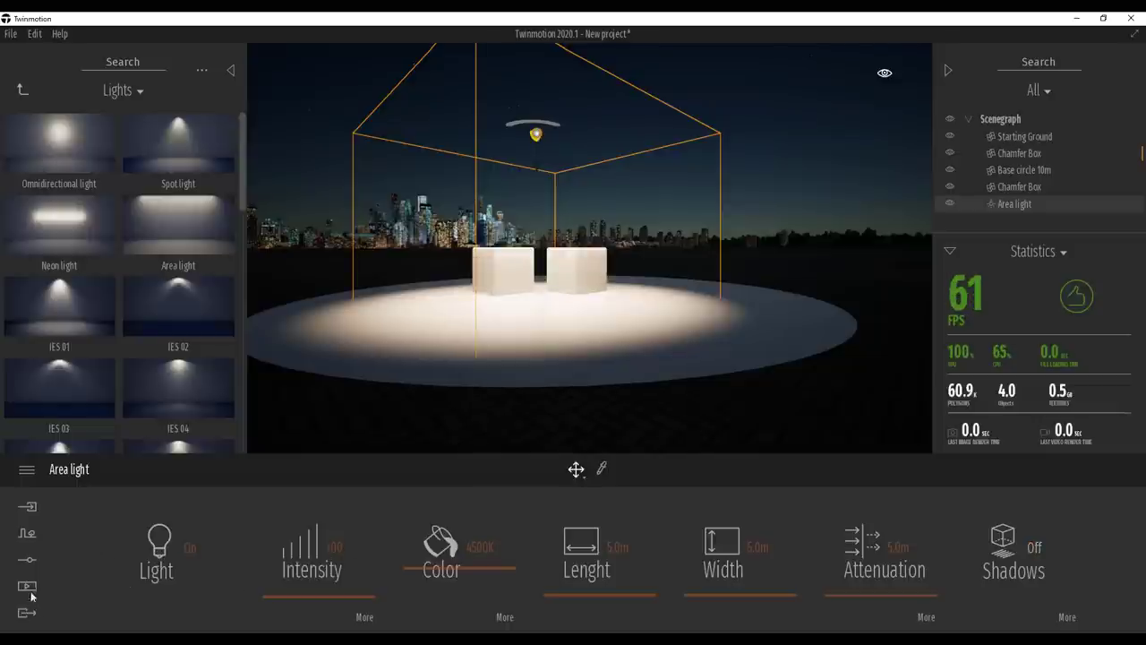
- Set the weather smog to 87% and inspect the Area light's effect around the two chamfer boxes
{"action": "left_click", "coordinate": [27, 558]}
{"action": "left_click", "coordinate": [533, 582]}
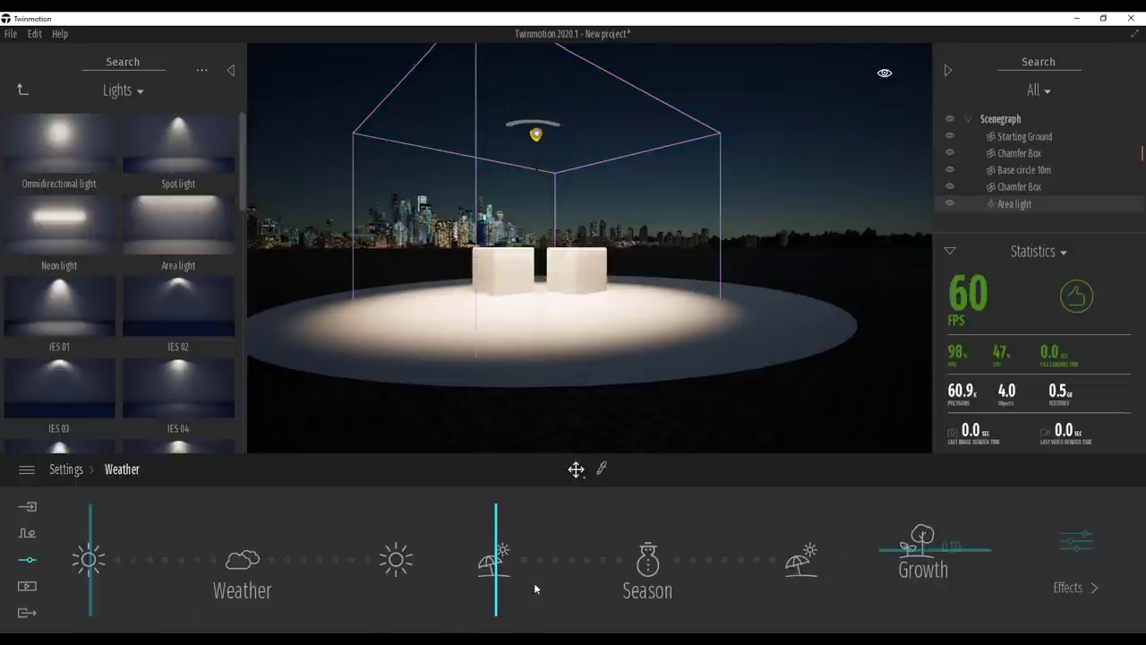
{"action": "left_click", "coordinate": [1079, 544]}
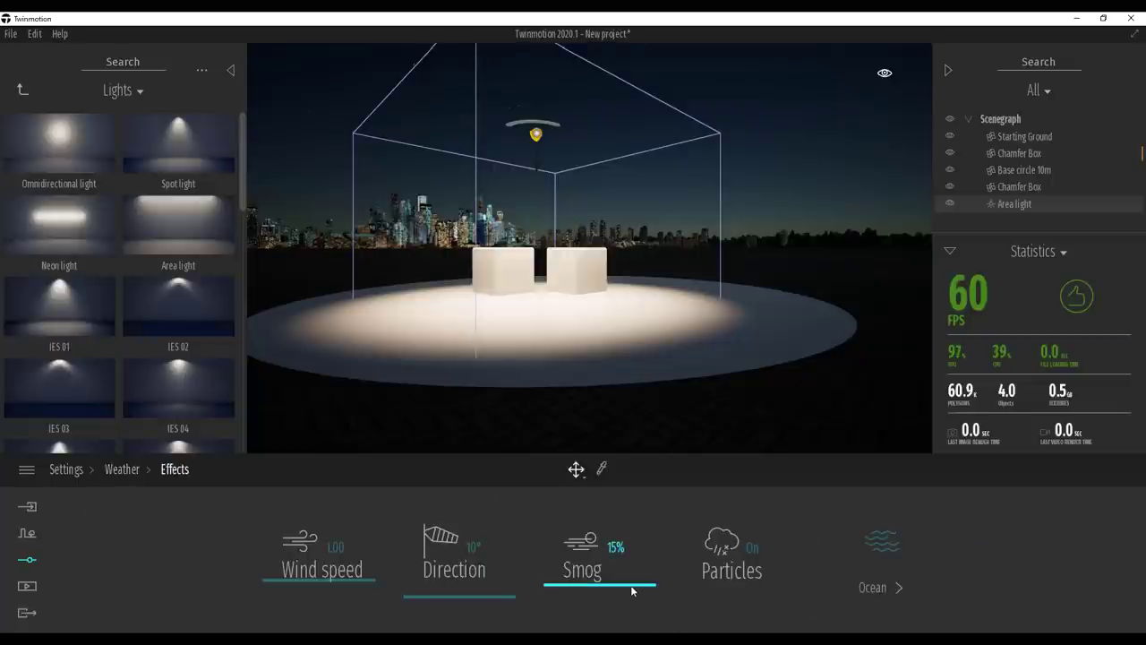
{"action": "left_click_drag", "start_coordinate": [631, 591], "coordinate": [637, 513]}
{"action": "middle_click_drag", "start_coordinate": [494, 184], "coordinate": [580, 215]}
{"action": "scroll", "coordinate": [517, 203], "scroll_direction": "up", "scroll_amount": 5}
{"action": "scroll", "coordinate": [518, 204], "scroll_direction": "down", "scroll_amount": 6}
{"action": "scroll", "coordinate": [548, 228], "scroll_direction": "up", "scroll_amount": 4}
{"action": "scroll", "coordinate": [570, 234], "scroll_direction": "down", "scroll_amount": 3}
{"action": "scroll", "coordinate": [569, 235], "scroll_direction": "up", "scroll_amount": 4}
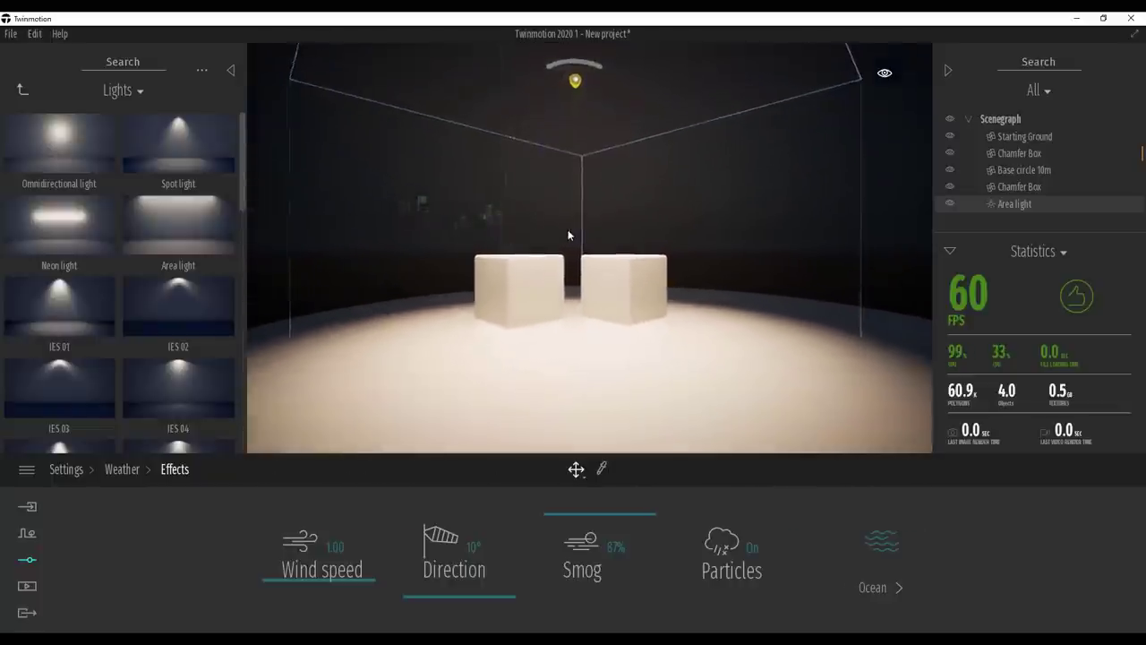
- Collapse the performance statistics and return the library to its top level
{"action": "left_click", "coordinate": [950, 252]}
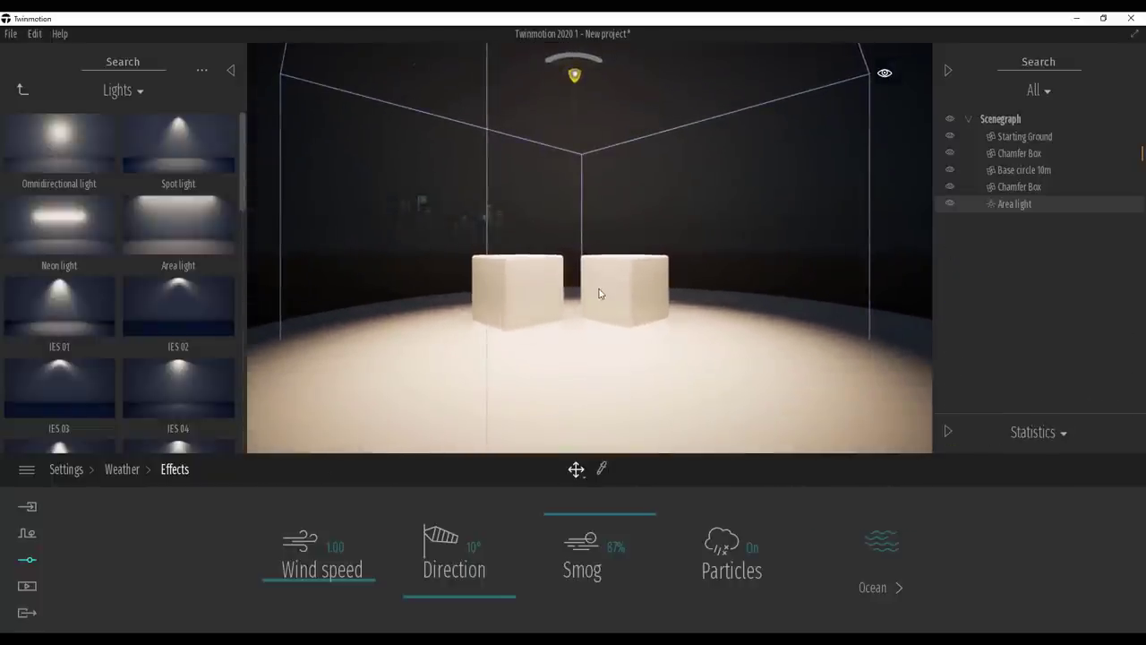
{"action": "mouse_move", "coordinate": [601, 294]}
{"action": "middle_mouse_down"}
{"action": "mouse_move", "coordinate": [573, 311]}
{"action": "mouse_move", "coordinate": [584, 304]}
{"action": "middle_mouse_up"}
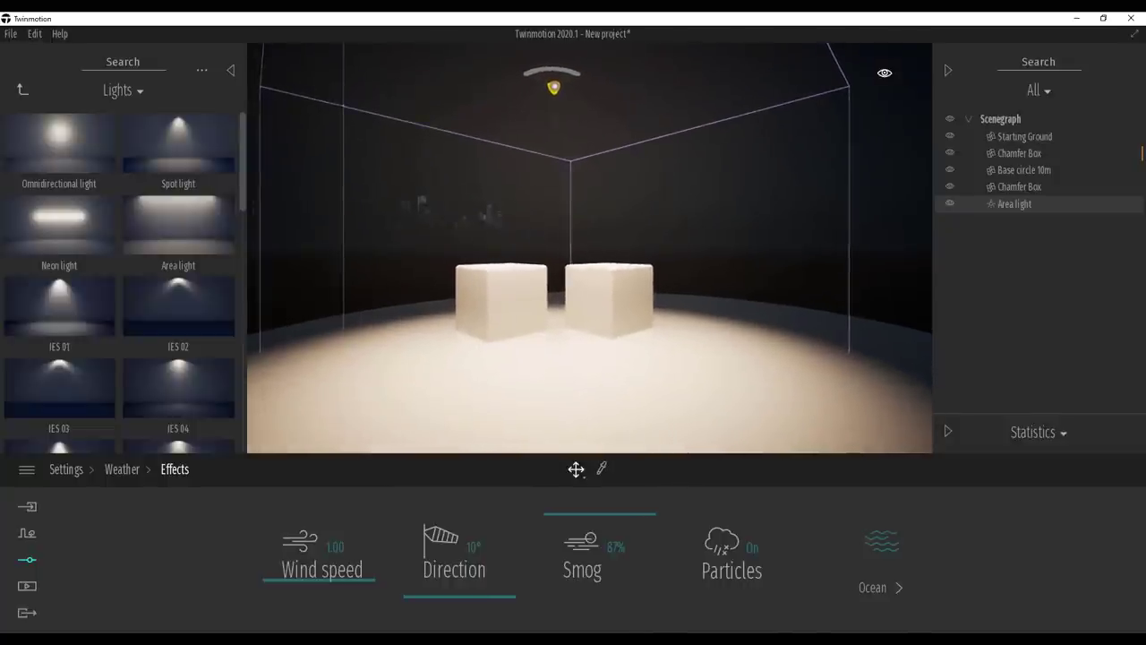
{"action": "left_click", "coordinate": [21, 92]}
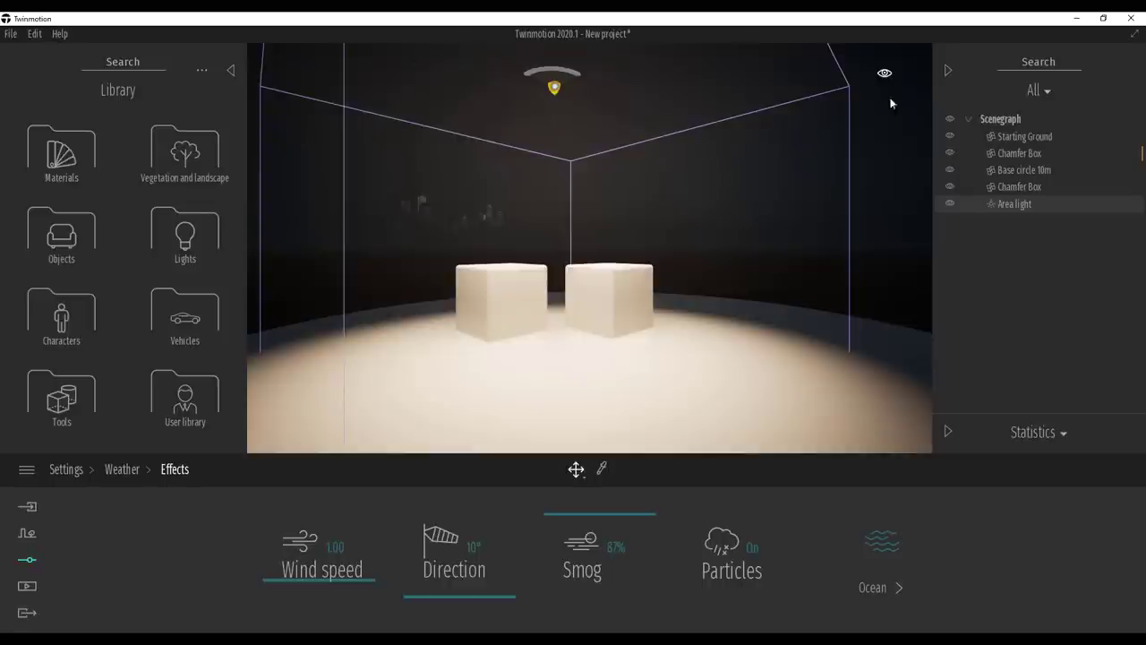
{"action": "mouse_move", "coordinate": [884, 75]}
{"action": "left_click_drag", "start_coordinate": [844, 318], "coordinate": [842, 230]}
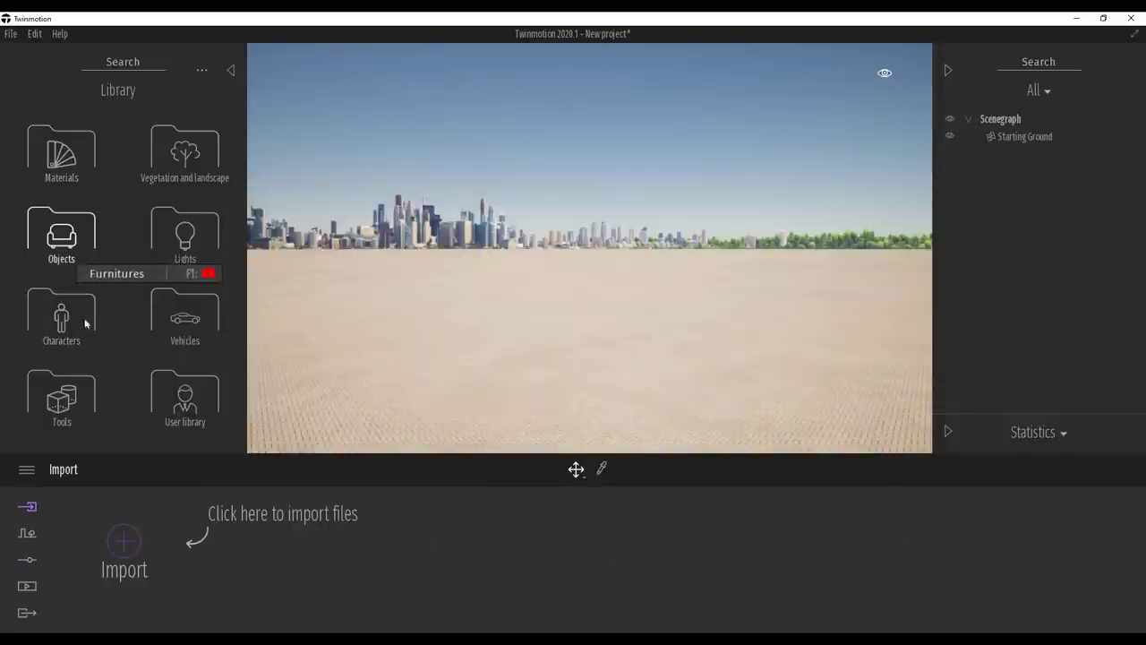
- Place a Box 10m primitive from the object library on the starting ground of the new scene
{"action": "left_click", "coordinate": [82, 388]}
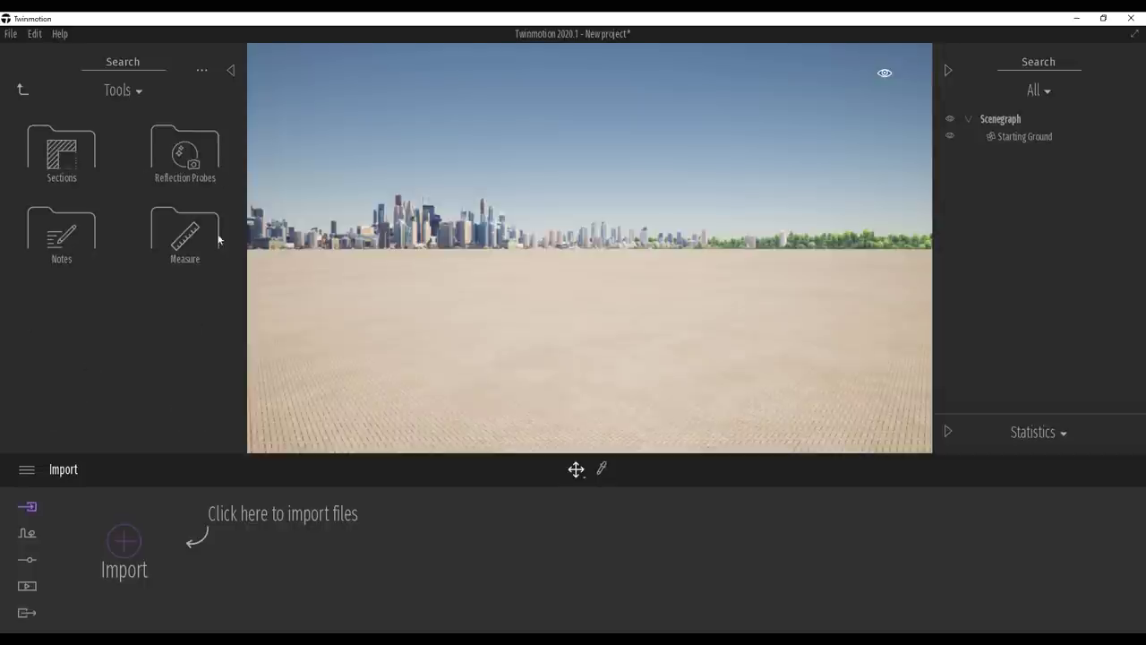
{"action": "left_click", "coordinate": [24, 90]}
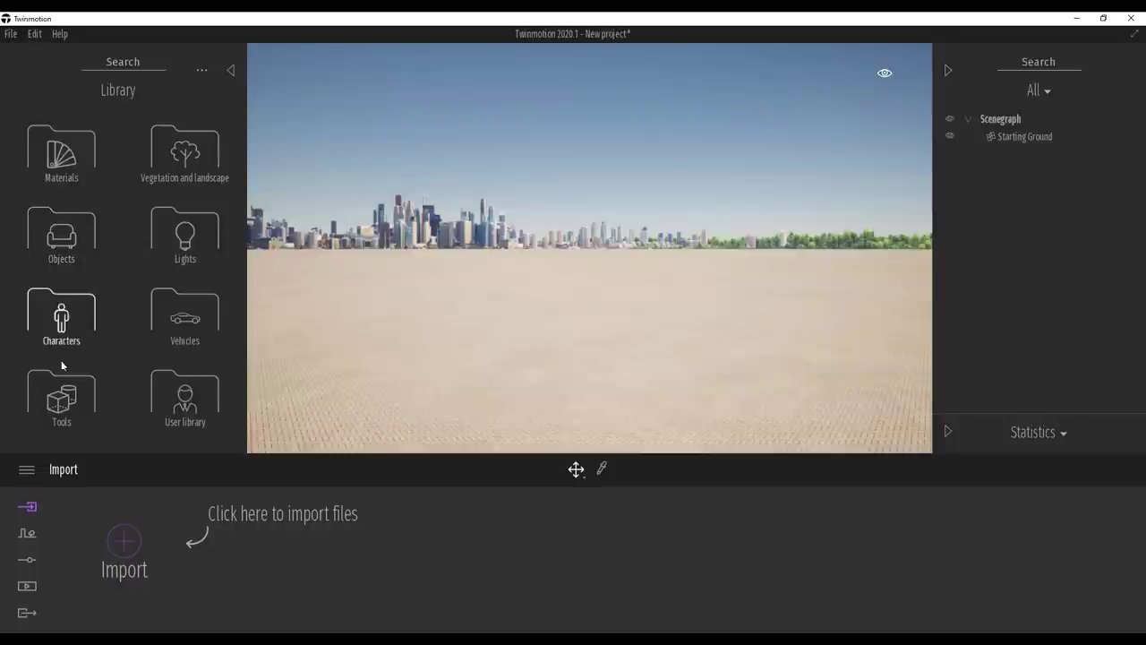
{"action": "left_click", "coordinate": [62, 235]}
{"action": "left_click", "coordinate": [63, 235]}
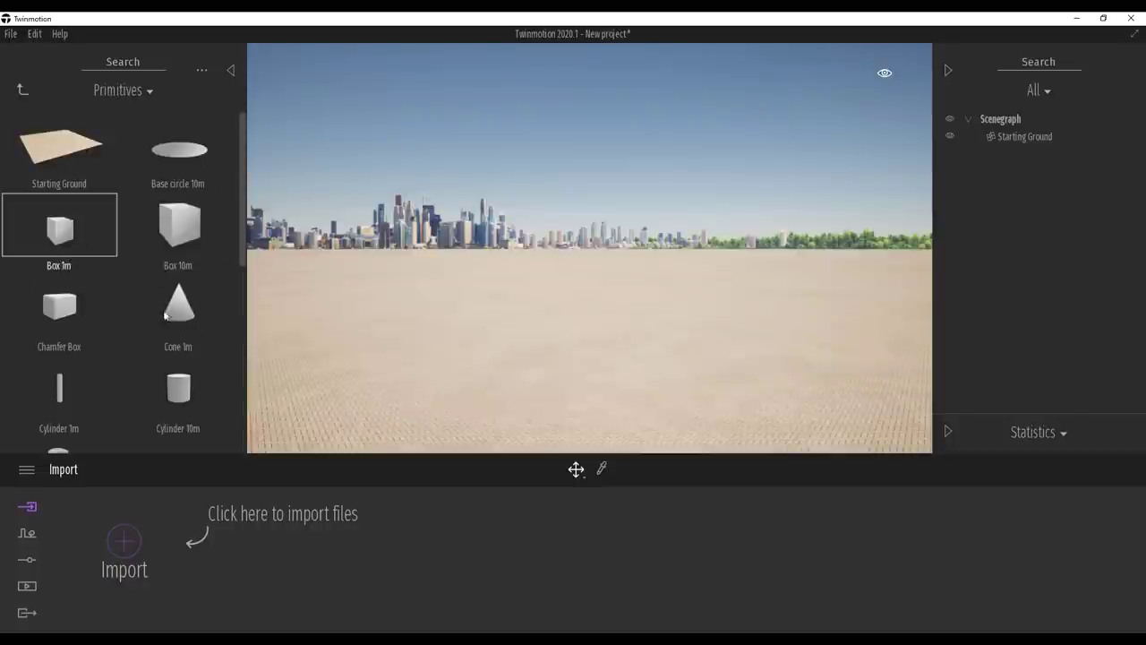
{"action": "mouse_move", "coordinate": [189, 235]}
{"action": "left_mouse_down"}
{"action": "mouse_move", "coordinate": [555, 369]}
{"action": "mouse_move", "coordinate": [579, 363]}
{"action": "left_mouse_up"}
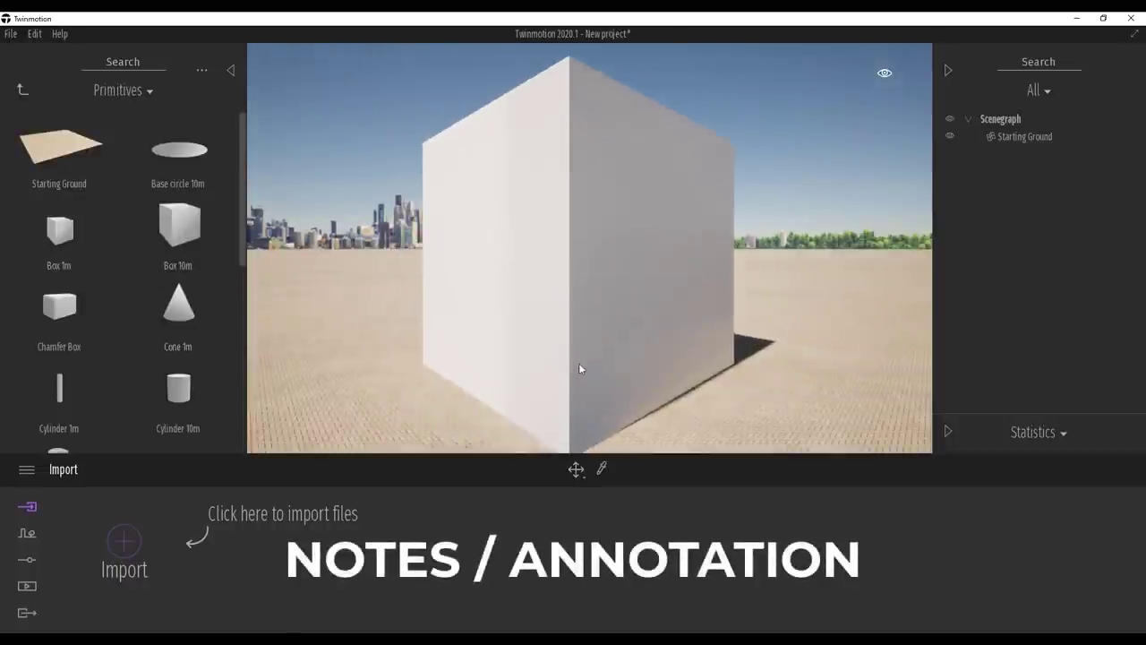
- Attach a Note from the library's tools to the upper part of the box's shaded face
{"action": "left_click", "coordinate": [23, 91]}
{"action": "left_click", "coordinate": [22, 90]}
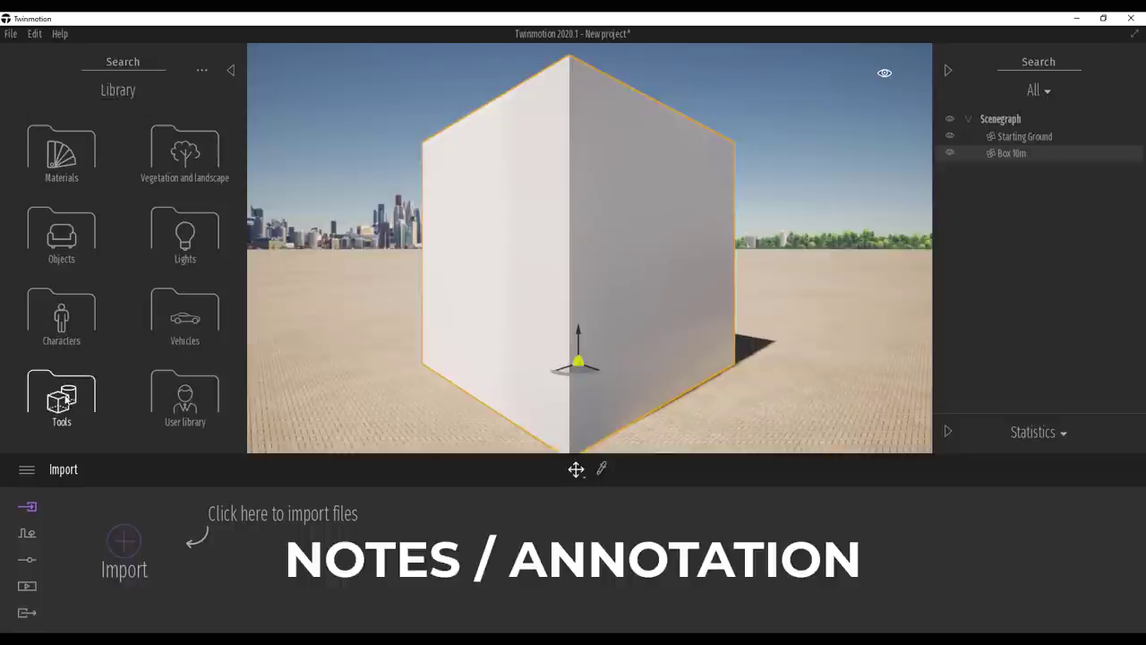
{"action": "left_click", "coordinate": [56, 399]}
{"action": "left_click", "coordinate": [56, 233]}
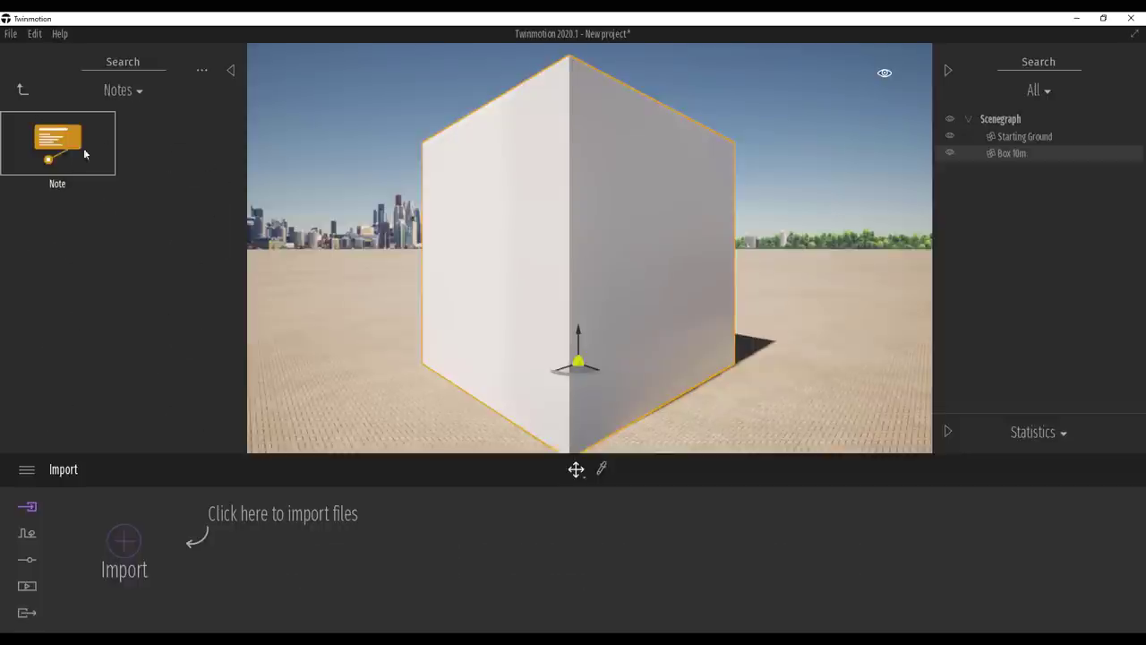
{"action": "left_click_drag", "start_coordinate": [57, 139], "coordinate": [632, 182]}
{"action": "middle_click_drag", "start_coordinate": [734, 302], "coordinate": [698, 270]}
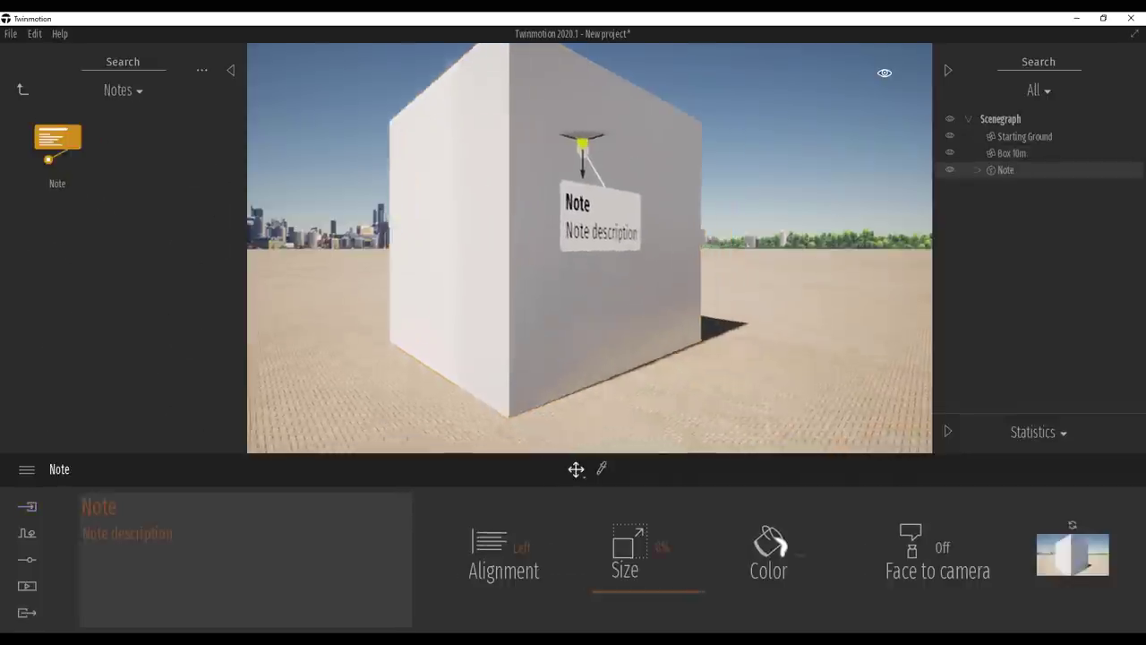
{"action": "scroll", "coordinate": [699, 270], "scroll_direction": "up", "scroll_amount": 3}
- Title the note "asknk" and replace its description with "Hit the like"
{"action": "double_click", "coordinate": [97, 507]}
{"action": "type", "text": "asknk"}
{"action": "double_click", "coordinate": [96, 534]}
{"action": "key", "text": "Delete"}
{"action": "key", "text": "Delete"}
{"action": "key", "text": "Delete"}
{"action": "key", "text": "Delete"}
{"action": "key", "text": "Delete"}
{"action": "key", "text": "Delete"}
{"action": "key", "text": "Delete"}
{"action": "key", "text": "Delete"}
{"action": "key", "text": "Delete"}
{"action": "key", "text": "Delete"}
{"action": "key", "text": "Delete"}
{"action": "key", "text": "Delete"}
{"action": "key", "text": "Delete"}
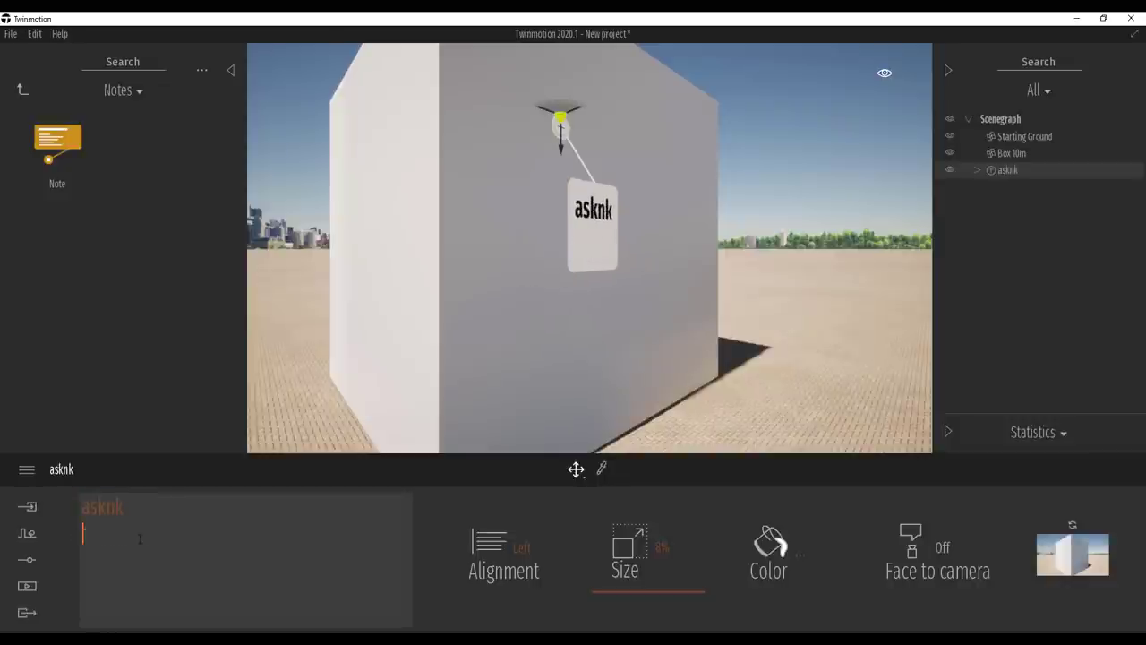
{"action": "type", "text": "Hit the like"}
- Turn on Face to camera for the note, check it from several angles, and turn the option back off
{"action": "middle_click_drag", "start_coordinate": [580, 310], "coordinate": [512, 299]}
{"action": "scroll", "coordinate": [511, 299], "scroll_direction": "up", "scroll_amount": 3}
{"action": "scroll", "coordinate": [511, 299], "scroll_direction": "down", "scroll_amount": 4}
{"action": "left_click_drag", "start_coordinate": [58, 141], "coordinate": [116, 179]}
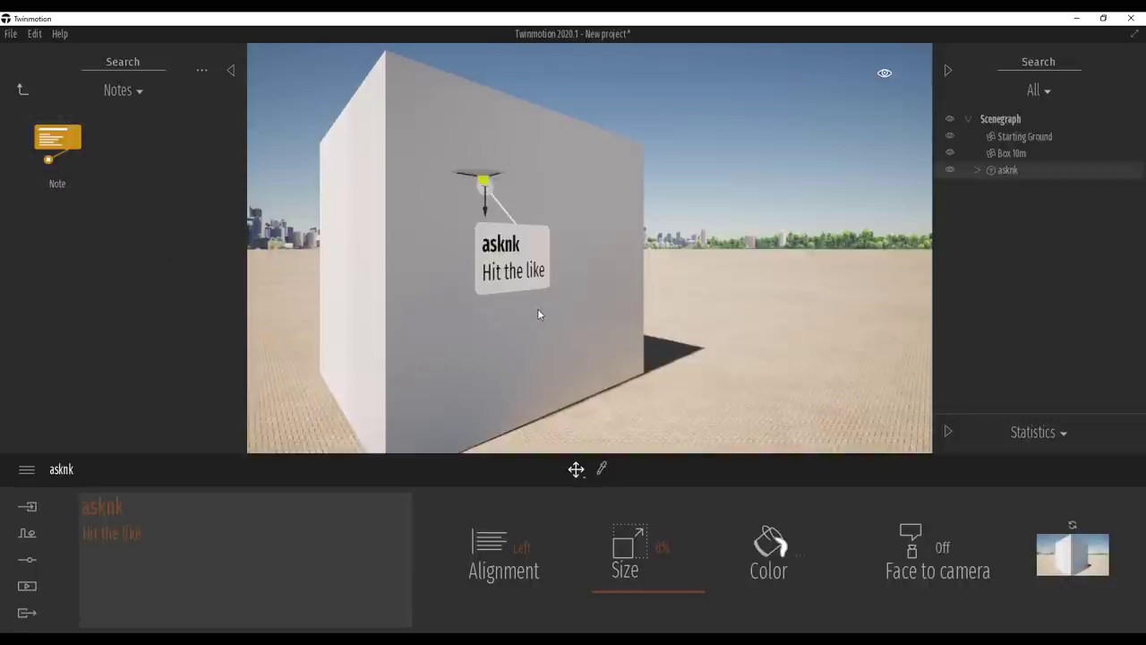
{"action": "left_click", "coordinate": [943, 549]}
{"action": "middle_click_drag", "start_coordinate": [576, 313], "coordinate": [399, 336]}
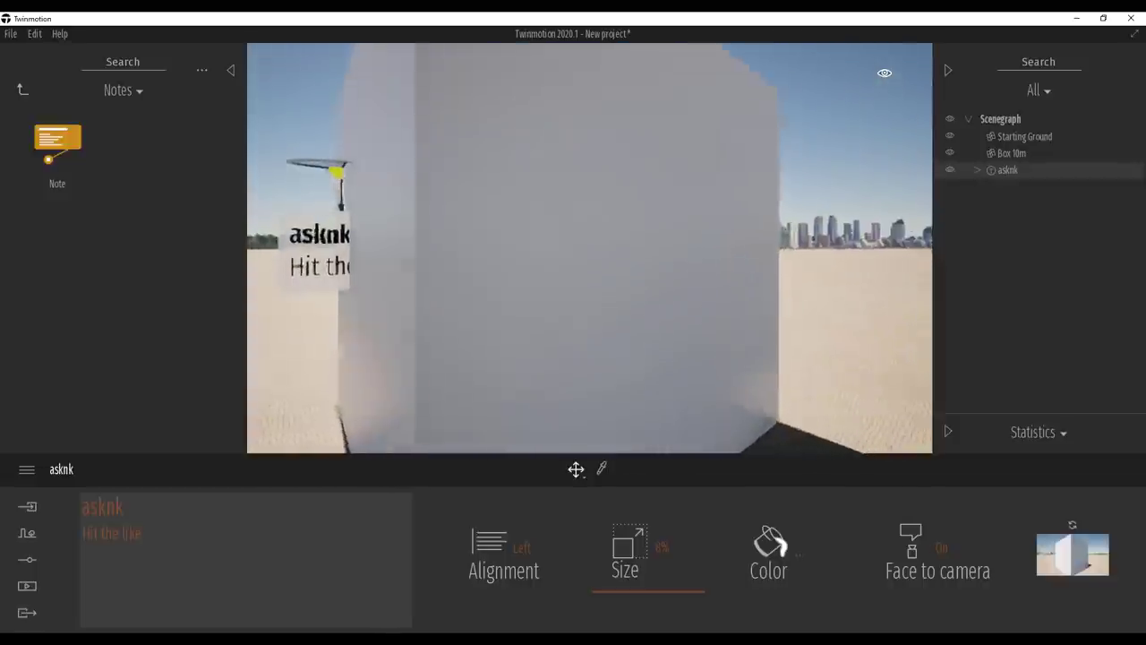
{"action": "left_click_drag", "start_coordinate": [398, 336], "coordinate": [407, 336], "text": "shift"}
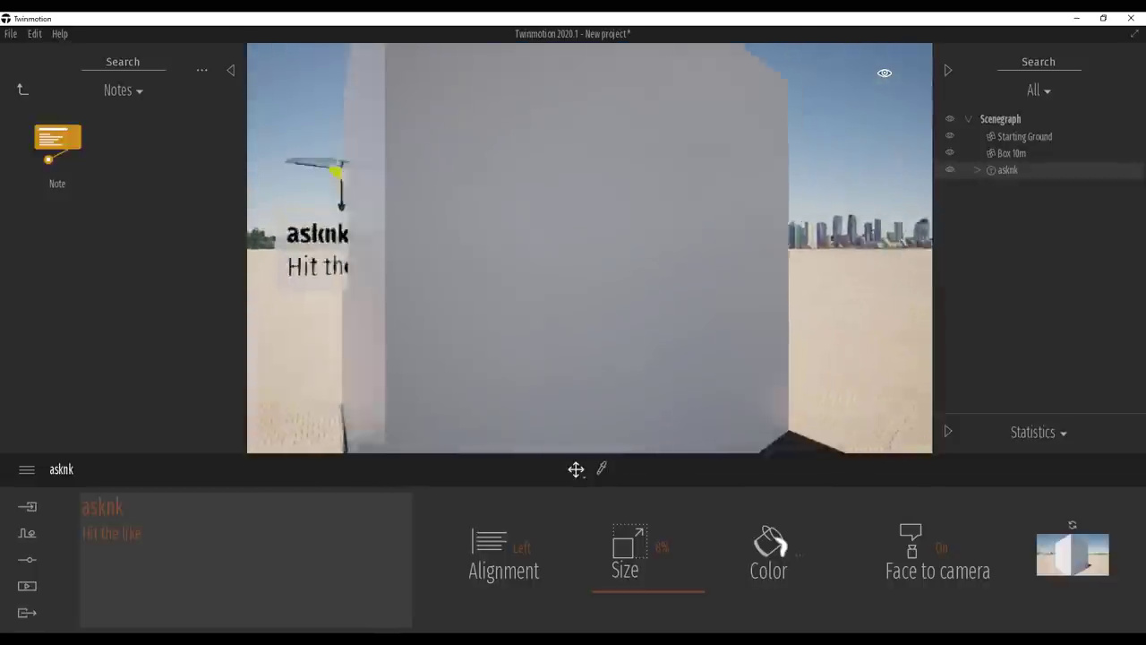
{"action": "middle_click_drag", "start_coordinate": [408, 337], "coordinate": [625, 343], "text": "shift"}
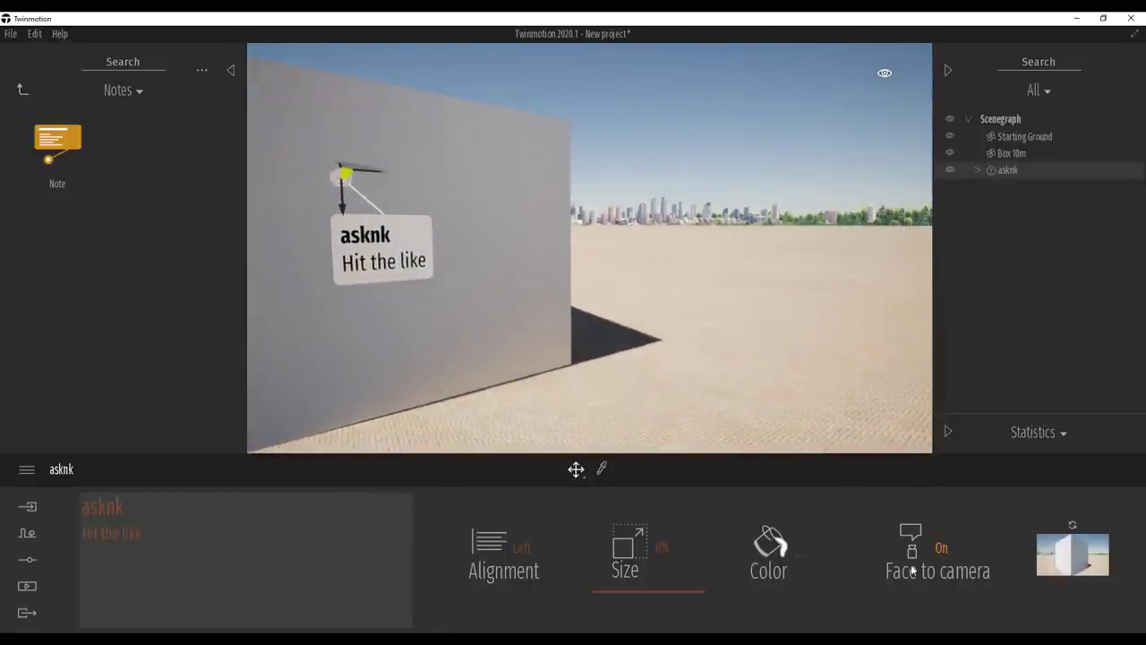
{"action": "left_click", "coordinate": [945, 549]}
{"action": "middle_click_drag", "start_coordinate": [412, 301], "coordinate": [555, 288]}
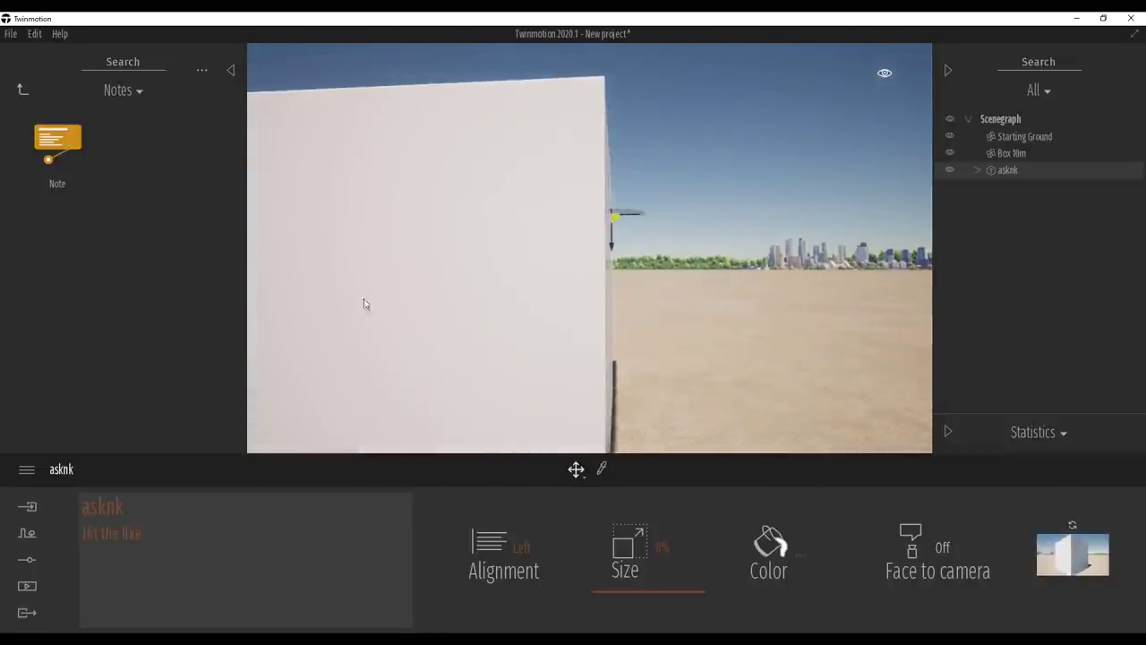
{"action": "scroll", "coordinate": [508, 304], "scroll_direction": "down", "scroll_amount": 3}
{"action": "middle_click_drag", "start_coordinate": [510, 304], "coordinate": [268, 305]}
- Create a new video in the project's media with the current view of the box as its first keyframe
{"action": "left_click", "coordinate": [10, 36]}
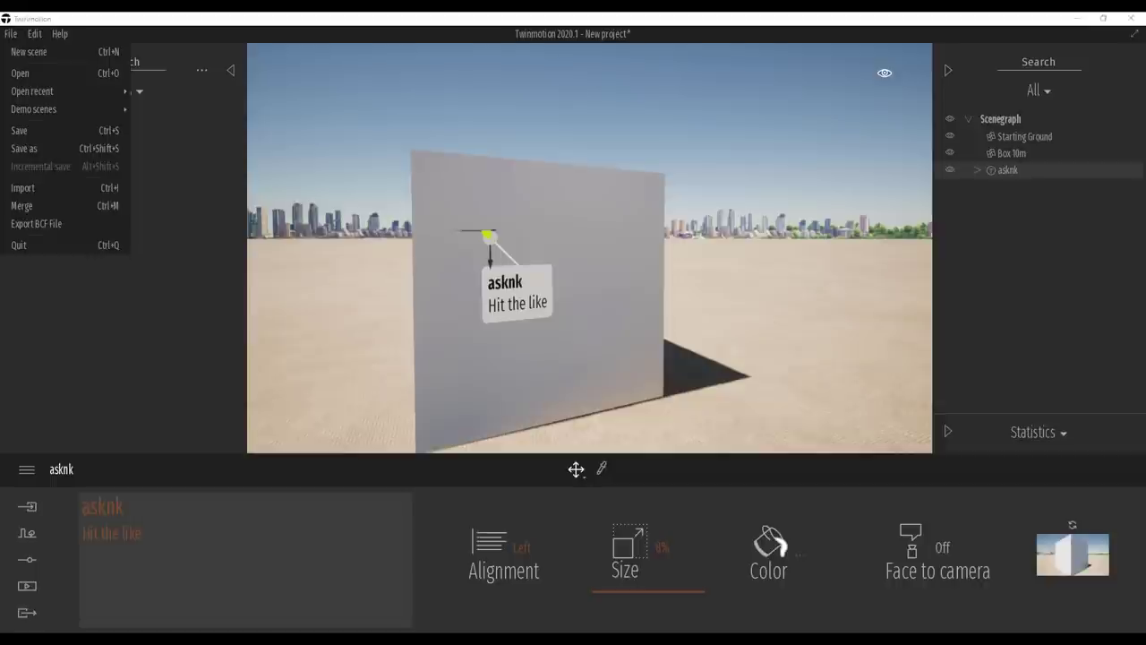
{"action": "left_click", "coordinate": [27, 587]}
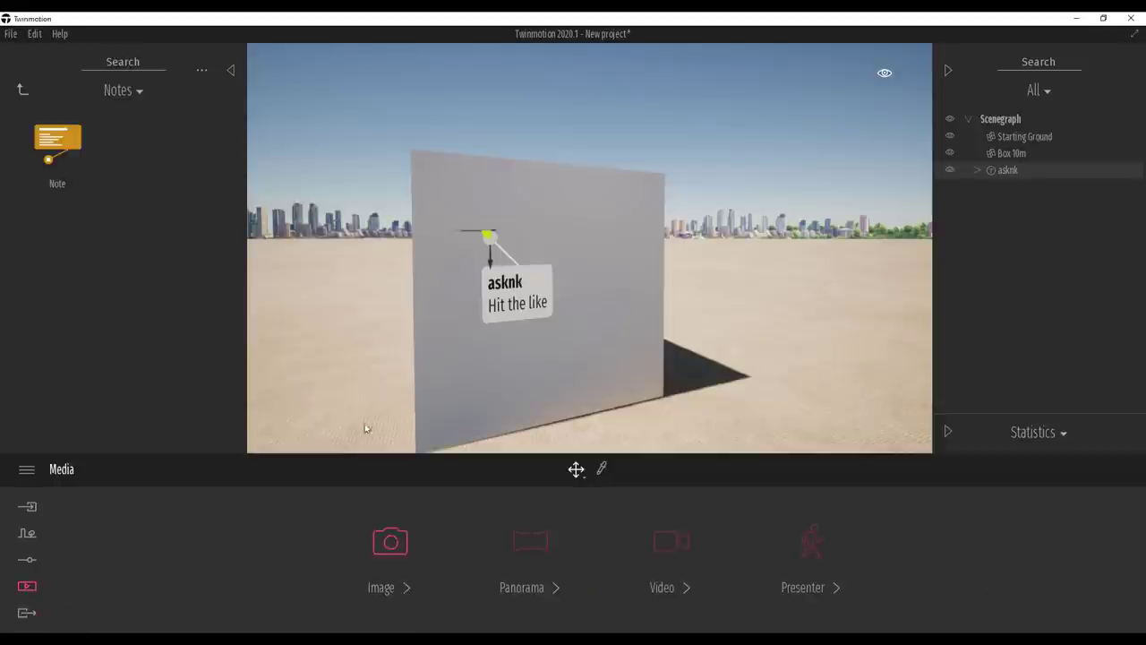
{"action": "left_click", "coordinate": [21, 88]}
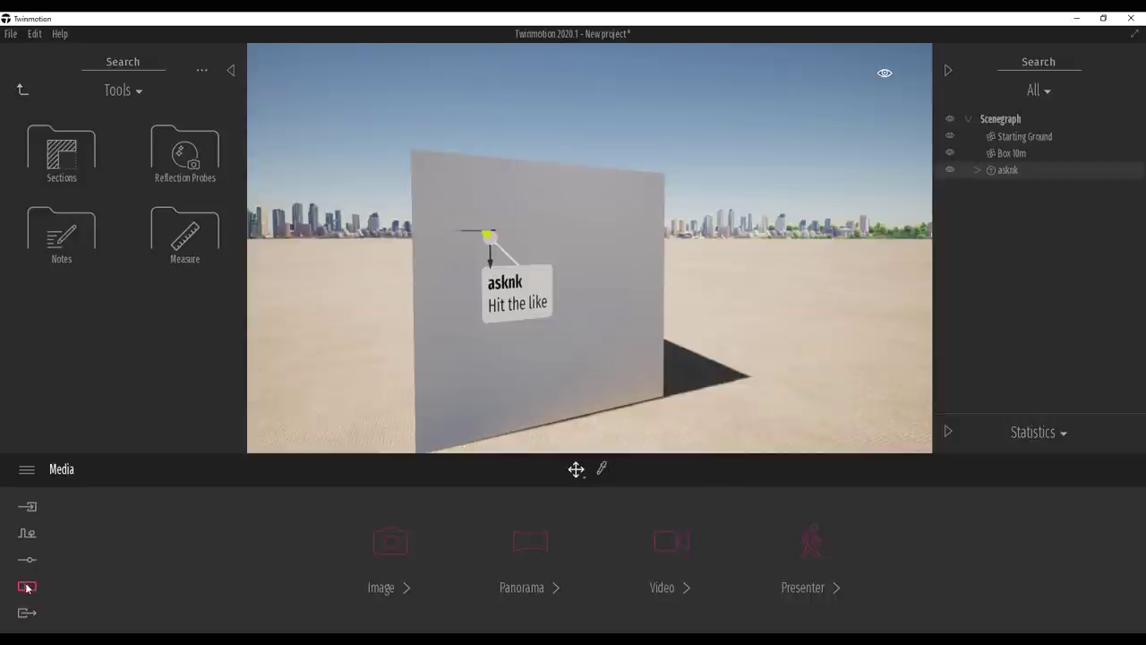
{"action": "left_click", "coordinate": [390, 541]}
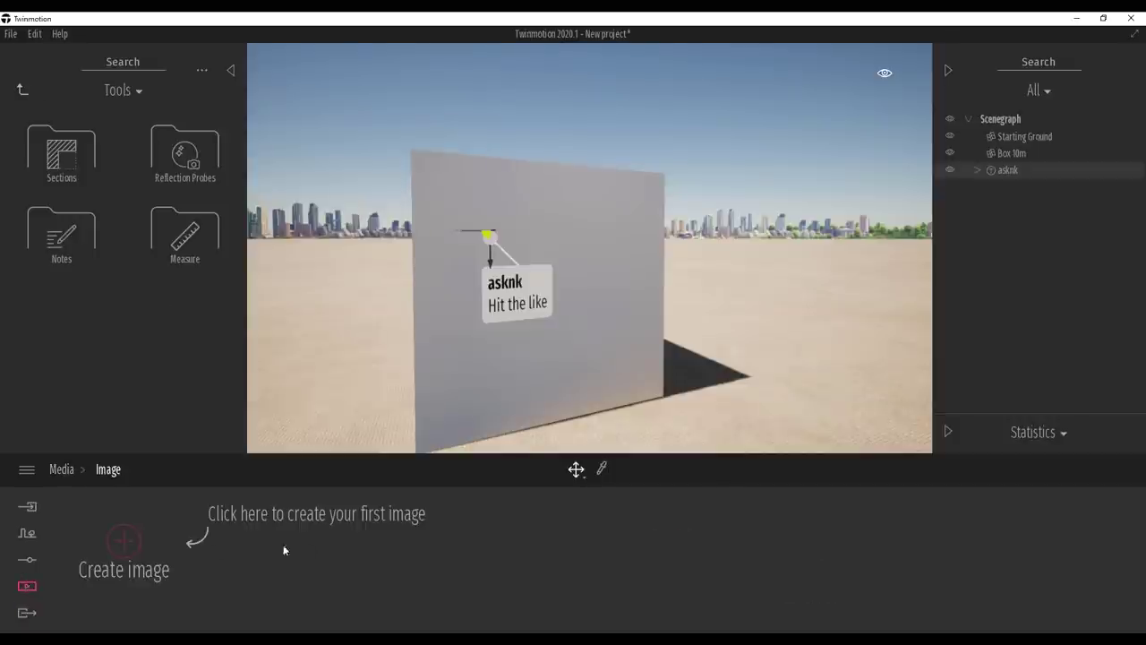
{"action": "left_click", "coordinate": [61, 469]}
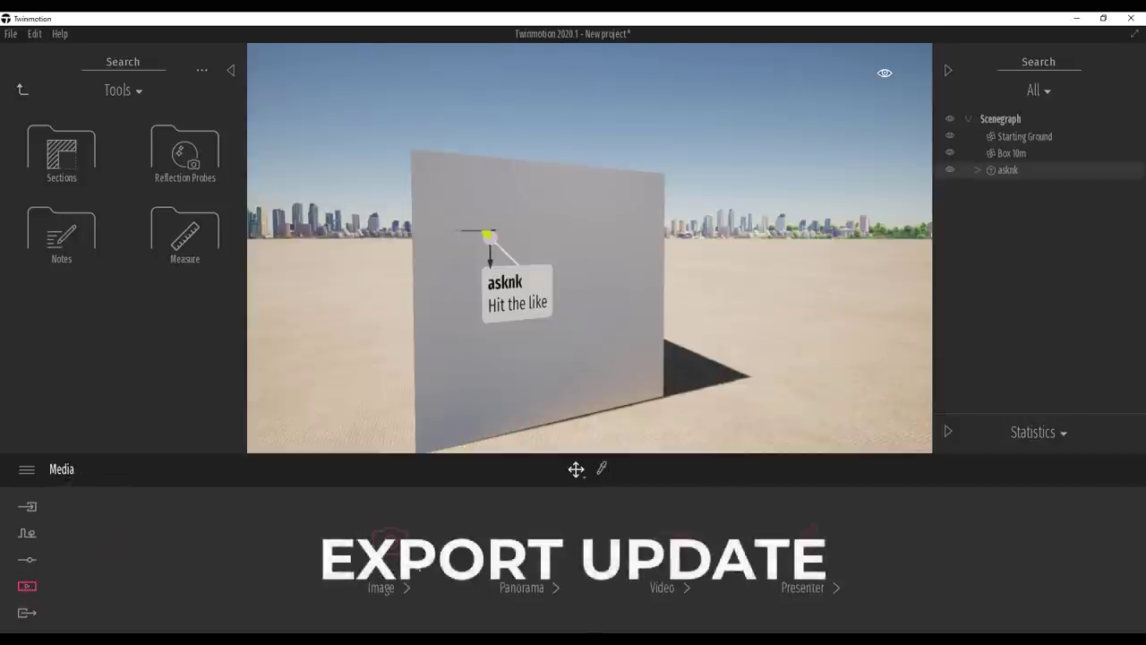
{"action": "left_click", "coordinate": [660, 542]}
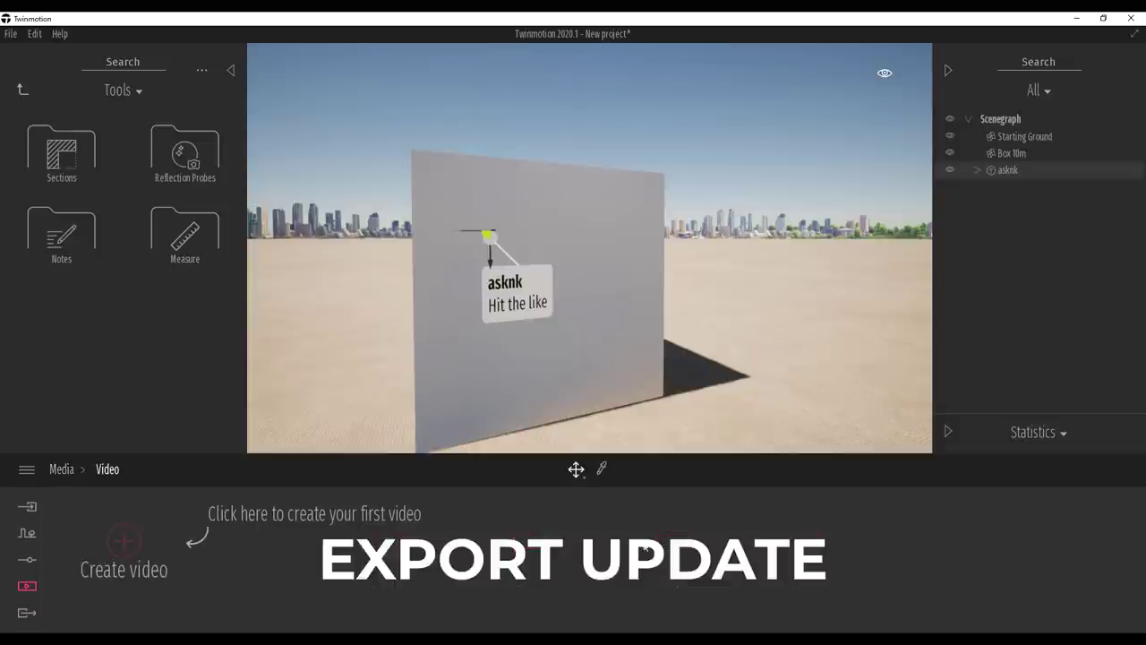
{"action": "left_click", "coordinate": [125, 540]}
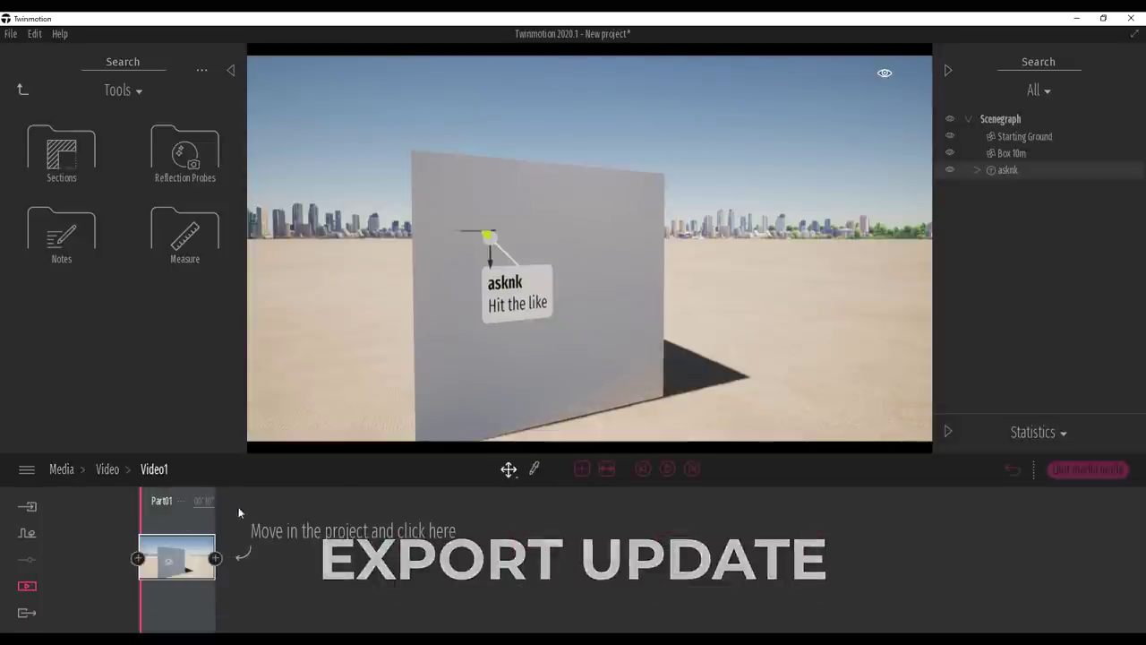
- Add a second keyframe to the first video part from another angle of the box, and collapse and re-expand the parts
{"action": "right_click_drag", "start_coordinate": [618, 358], "coordinate": [717, 349]}
{"action": "middle_click_drag", "start_coordinate": [717, 349], "coordinate": [804, 348]}
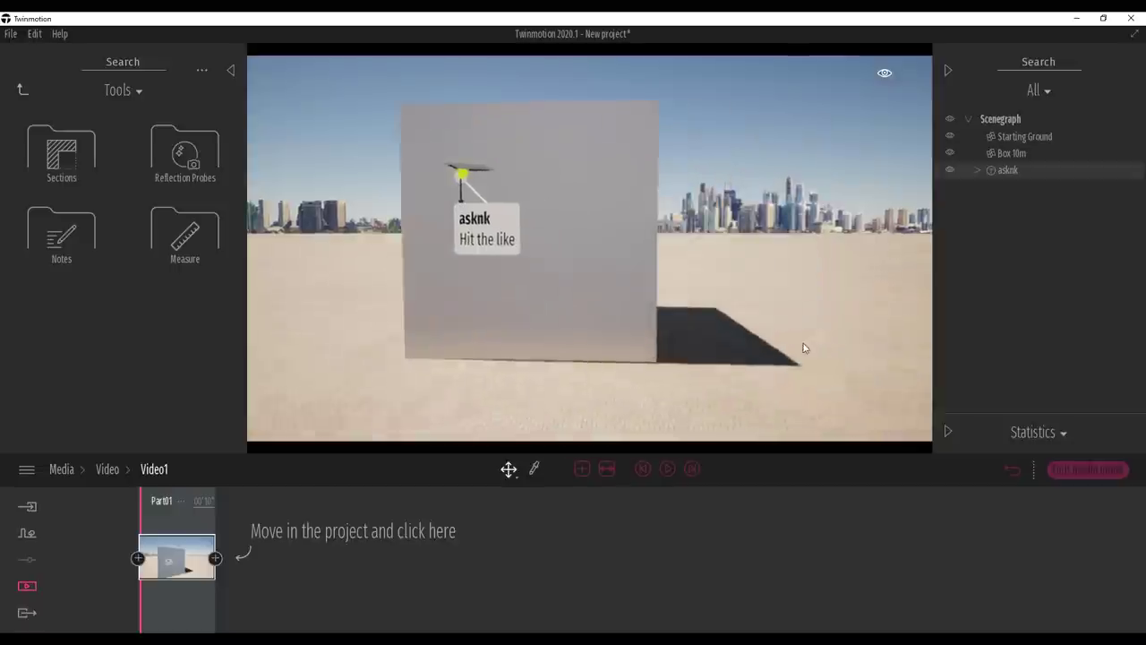
{"action": "right_click_drag", "start_coordinate": [804, 347], "coordinate": [799, 340]}
{"action": "middle_click_drag", "start_coordinate": [799, 340], "coordinate": [886, 340]}
{"action": "left_click", "coordinate": [215, 559]}
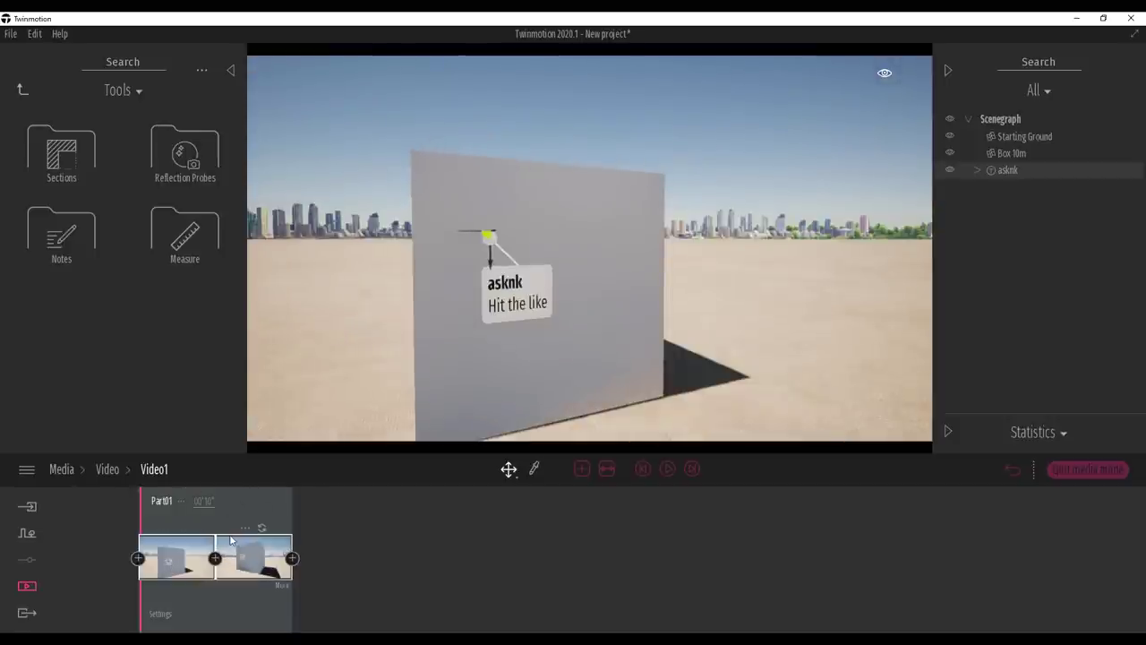
{"action": "left_click", "coordinate": [609, 468]}
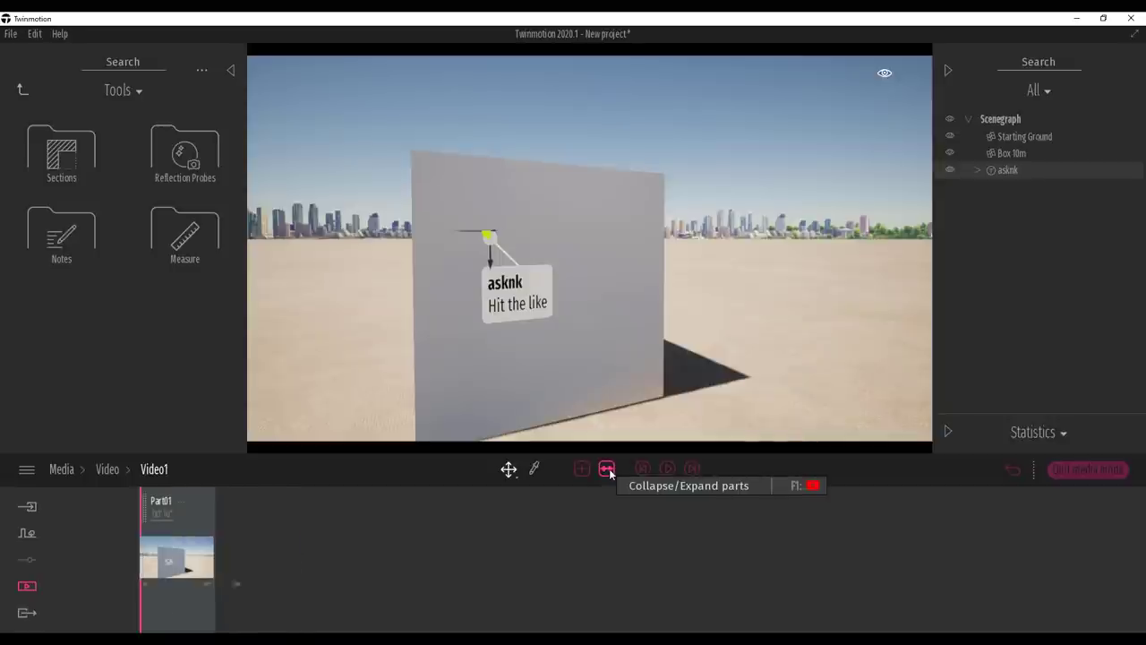
{"action": "left_click", "coordinate": [609, 468]}
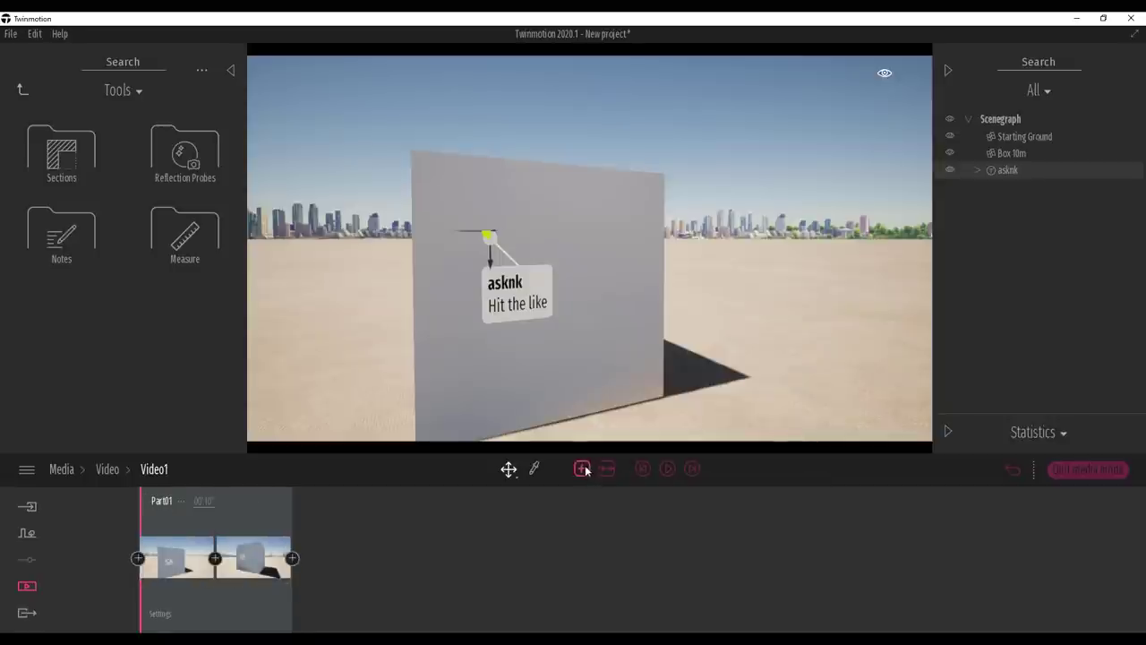
- Add a second part to the video, check both parts in the timeline, and delete the second part
{"action": "left_click", "coordinate": [582, 468]}
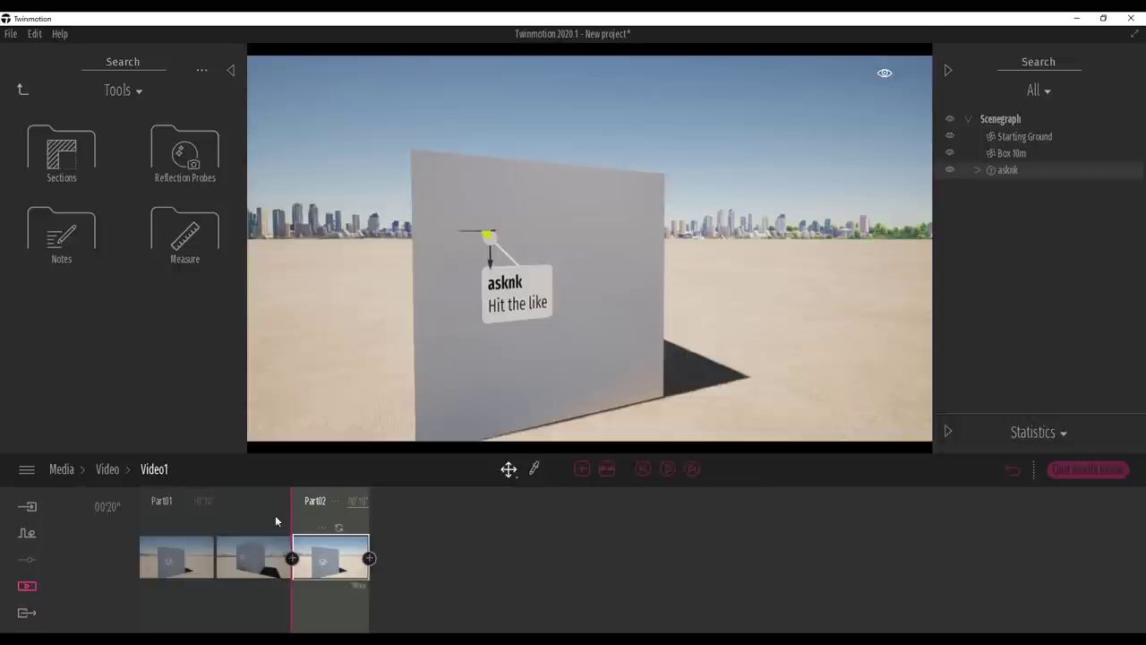
{"action": "left_click", "coordinate": [176, 511]}
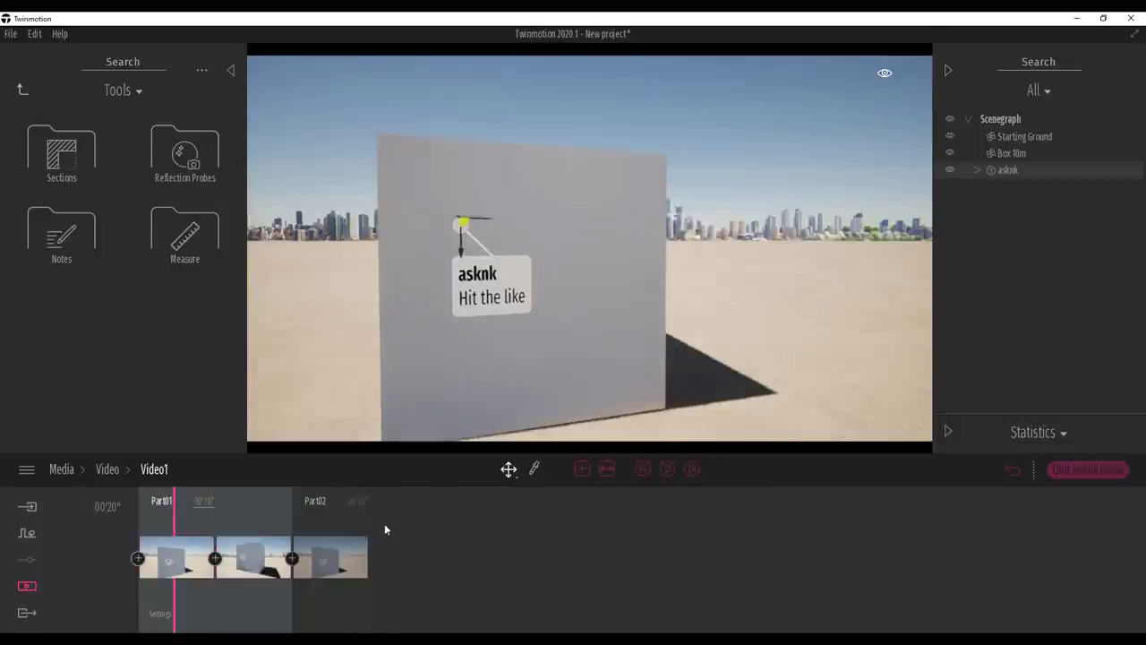
{"action": "left_click", "coordinate": [335, 516]}
{"action": "right_click", "coordinate": [324, 530]}
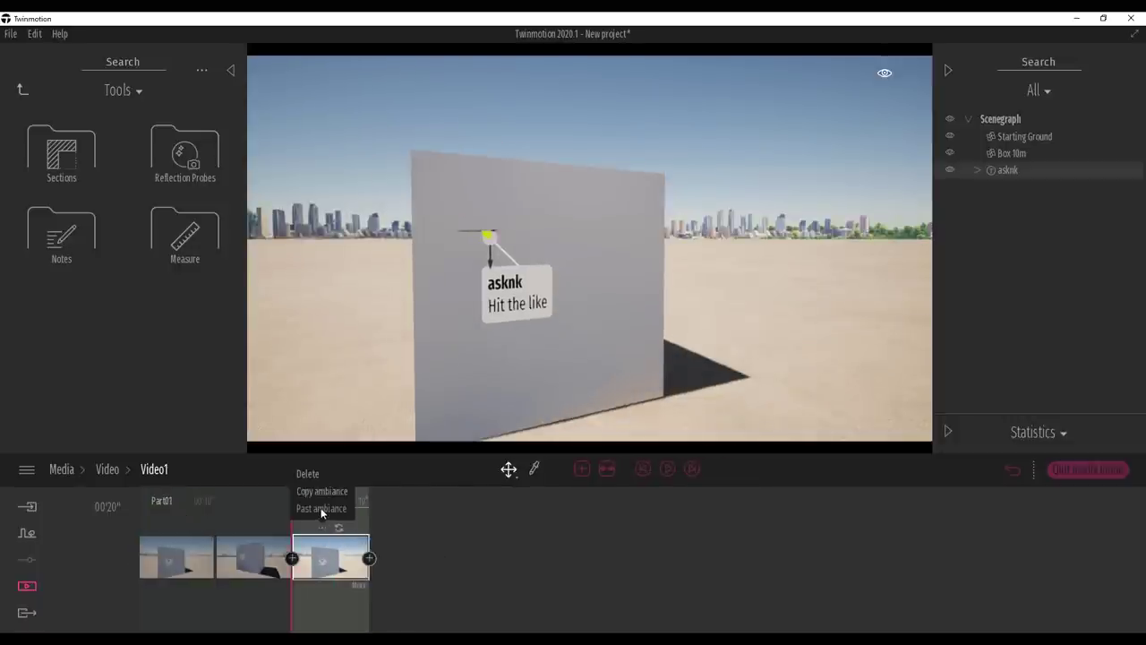
{"action": "left_click", "coordinate": [329, 473]}
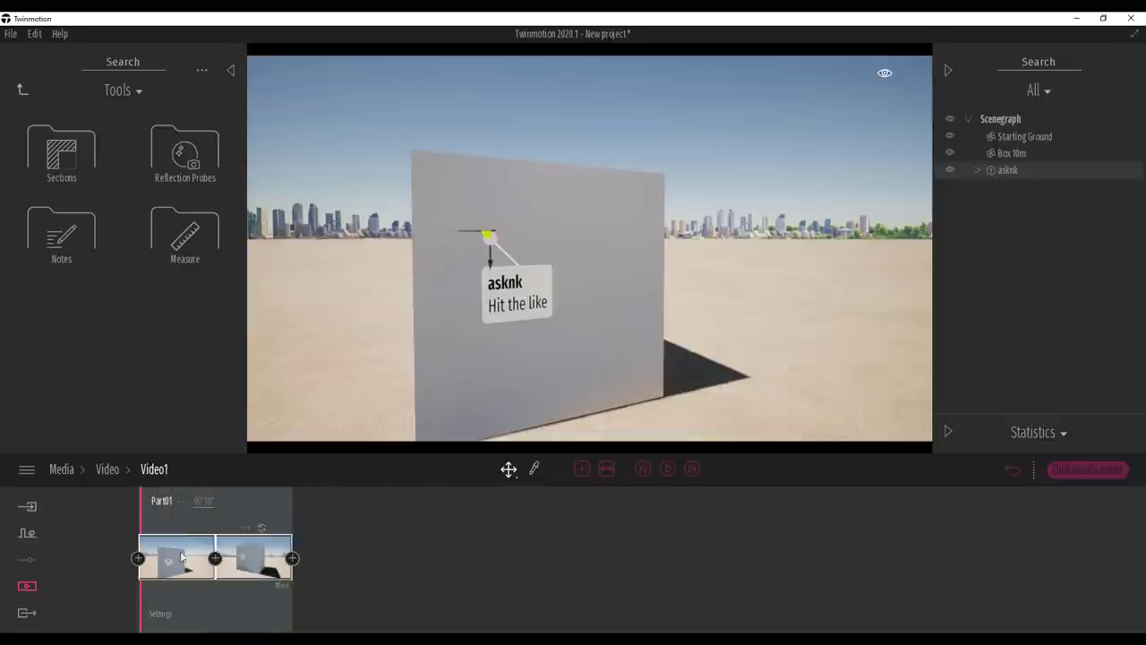
- Play back the video and return the library to its top level
{"action": "left_click", "coordinate": [667, 469]}
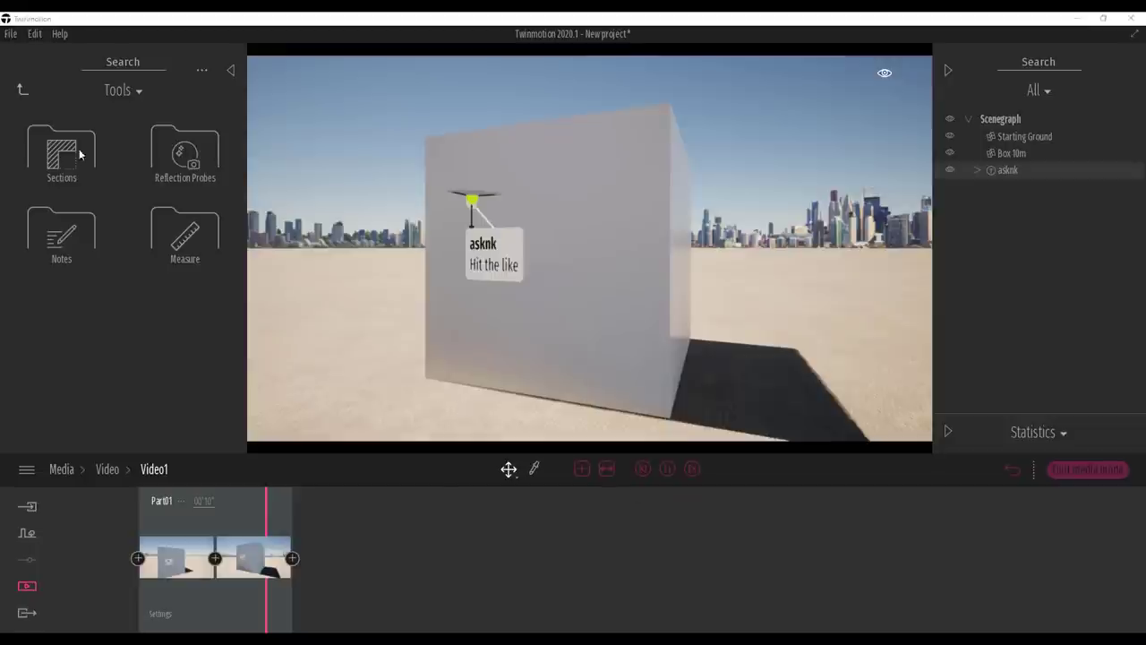
{"action": "left_click", "coordinate": [30, 96]}
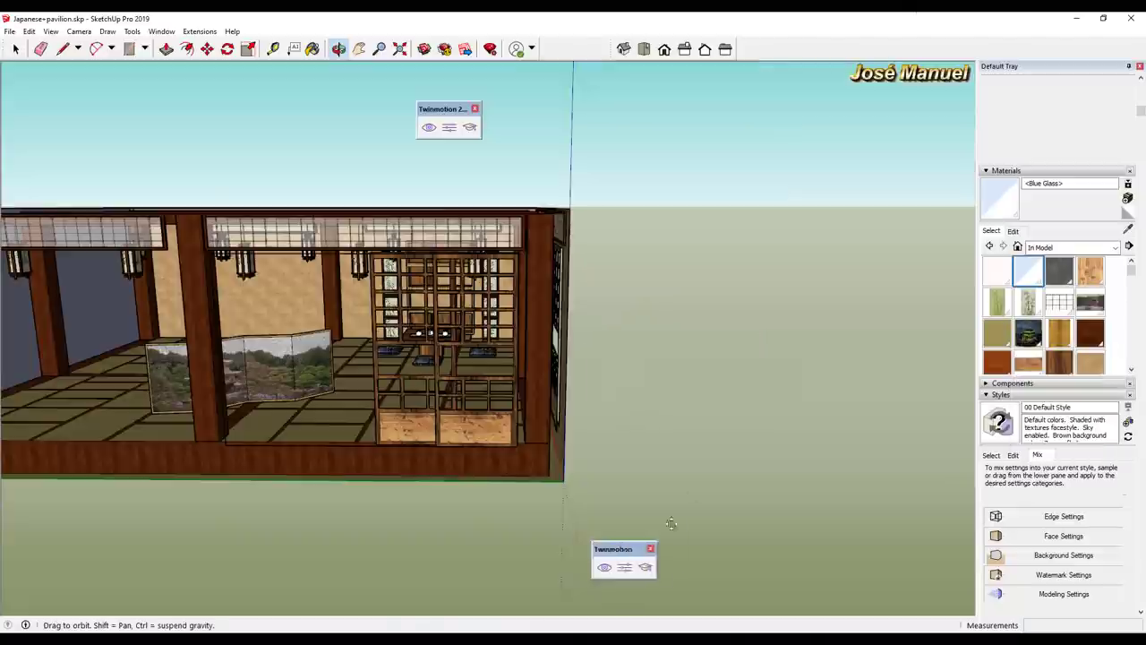
- In SketchUp, orbit the Japanese pavilion to an angled view and arrange the two floating Twinmotion toolbars above it
{"action": "left_click_drag", "start_coordinate": [545, 551], "coordinate": [545, 126]}
{"action": "left_click_drag", "start_coordinate": [452, 371], "coordinate": [587, 337]}
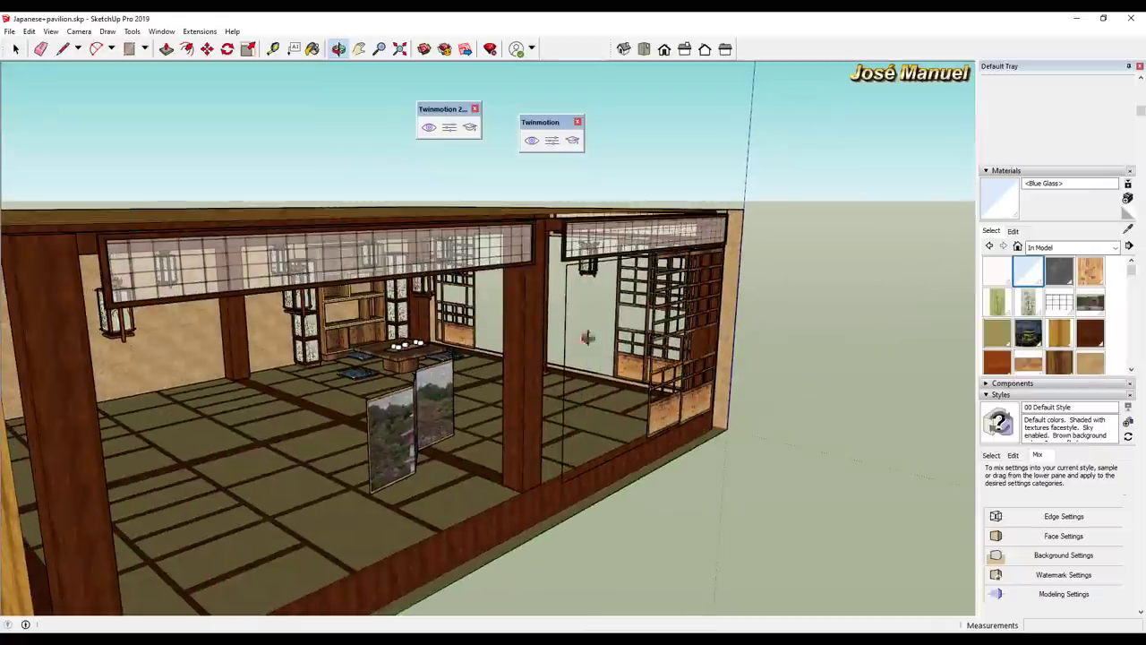
{"action": "left_click_drag", "start_coordinate": [452, 112], "coordinate": [283, 100]}
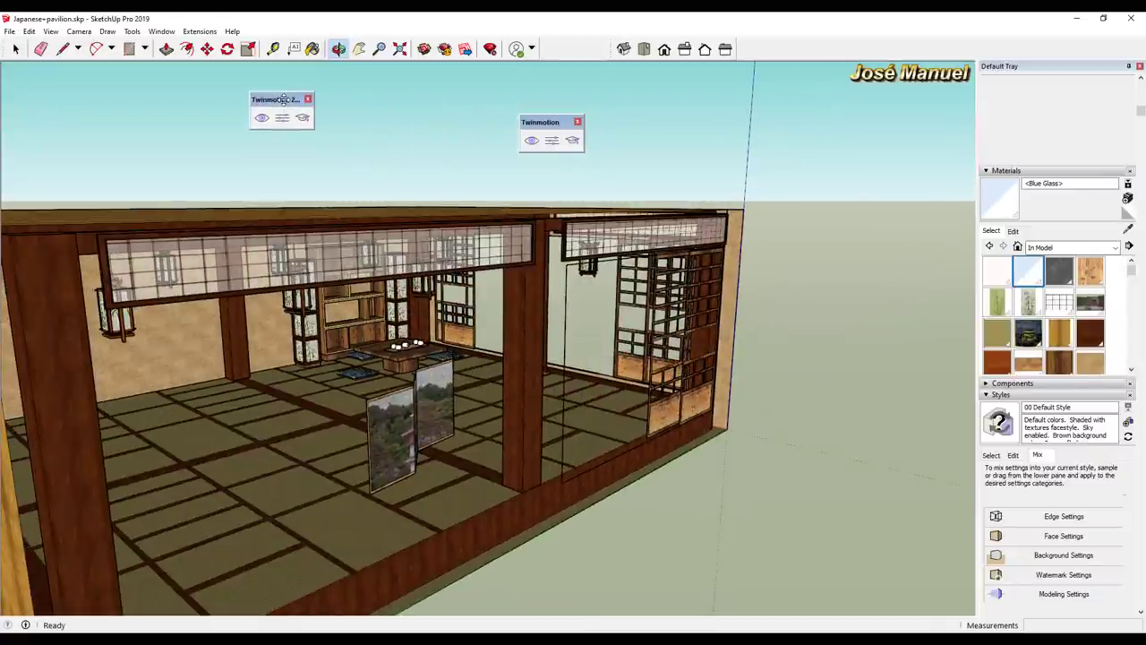
{"action": "left_click_drag", "start_coordinate": [562, 128], "coordinate": [489, 101]}
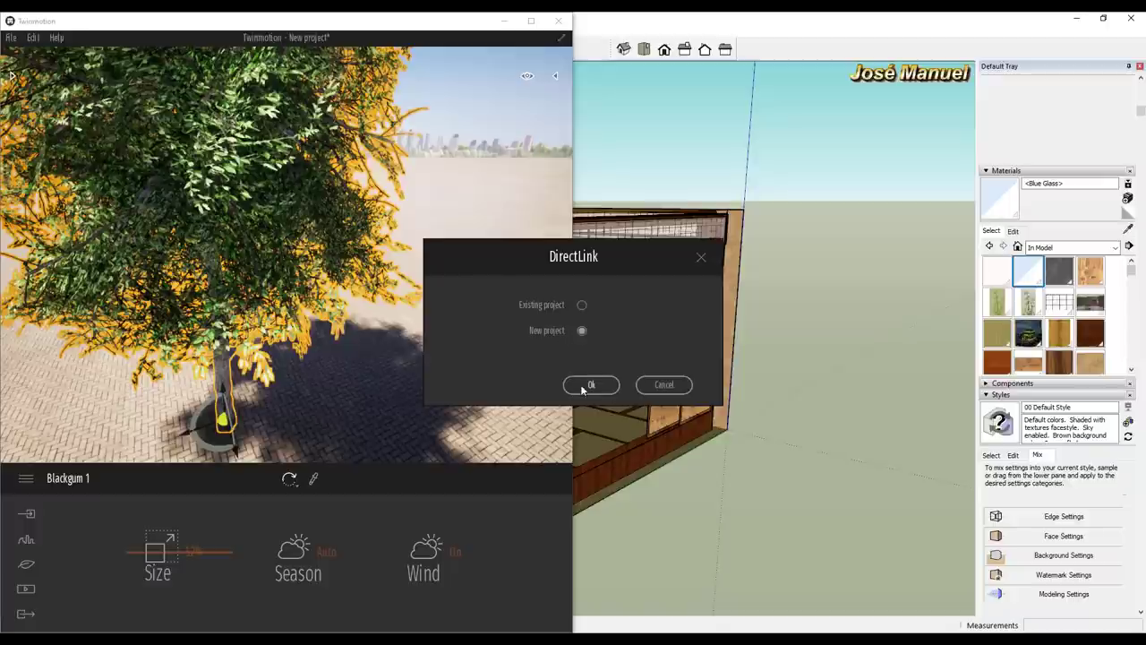
- Confirm the DirectLink import of the pavilion into the older Twinmotion version as a new project
{"action": "left_click", "coordinate": [587, 384]}
{"action": "left_click", "coordinate": [605, 384]}
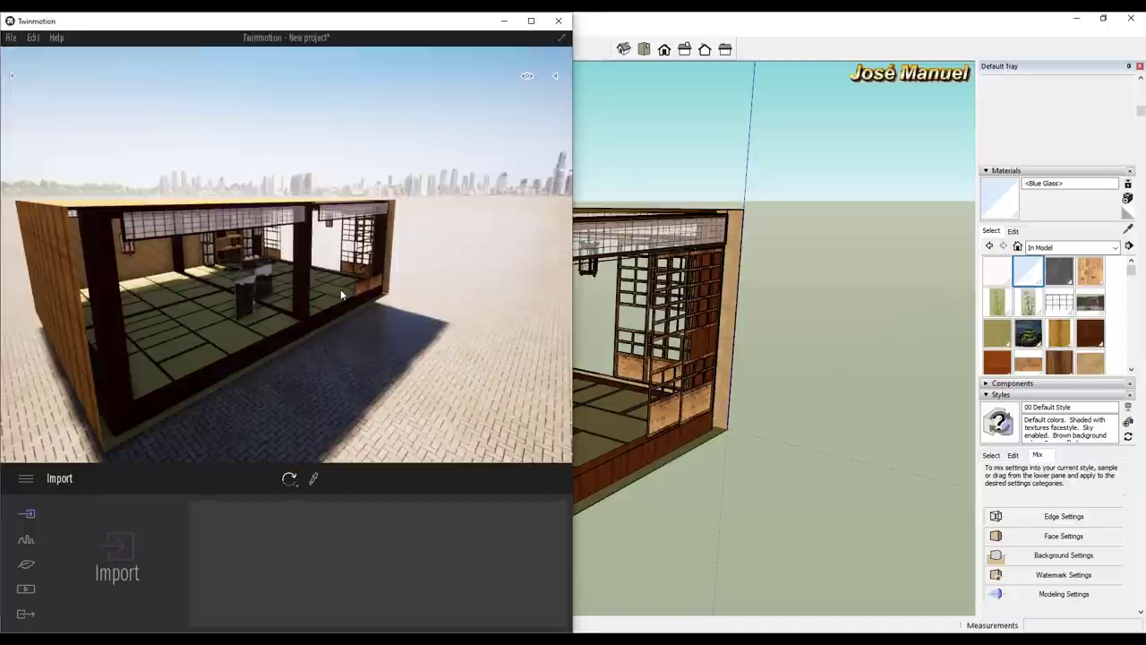
- Return to SketchUp, sync the pavilion to Twinmotion 2020.1 through Direct Link as a new project, and dismiss the save reminder
{"action": "left_click", "coordinate": [663, 26]}
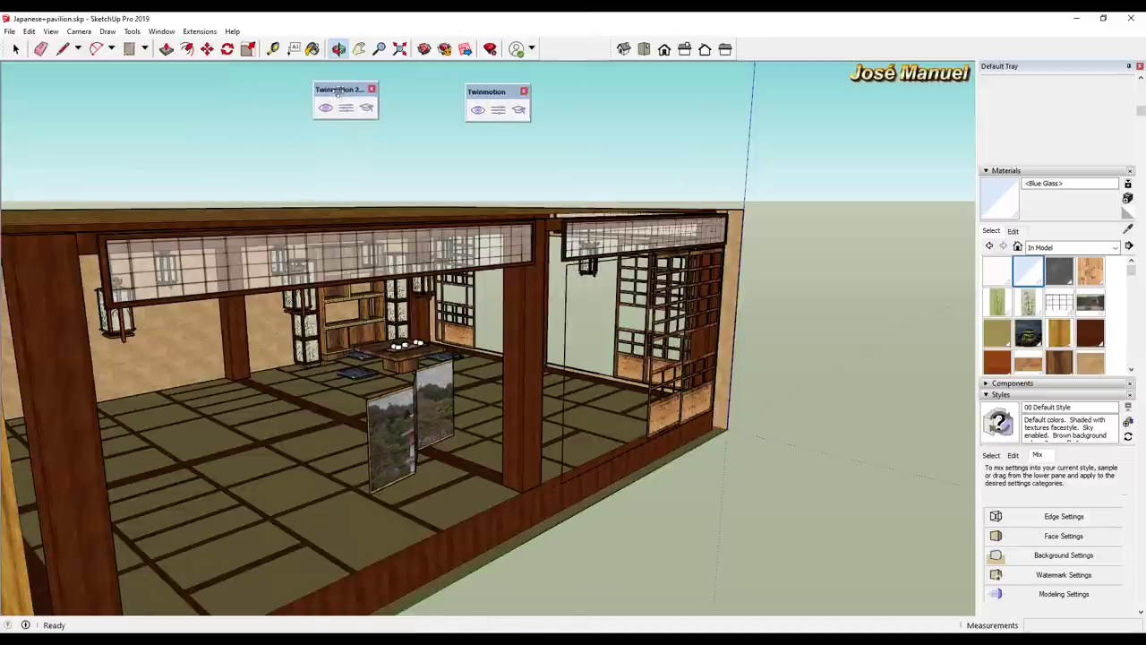
{"action": "left_click", "coordinate": [326, 109]}
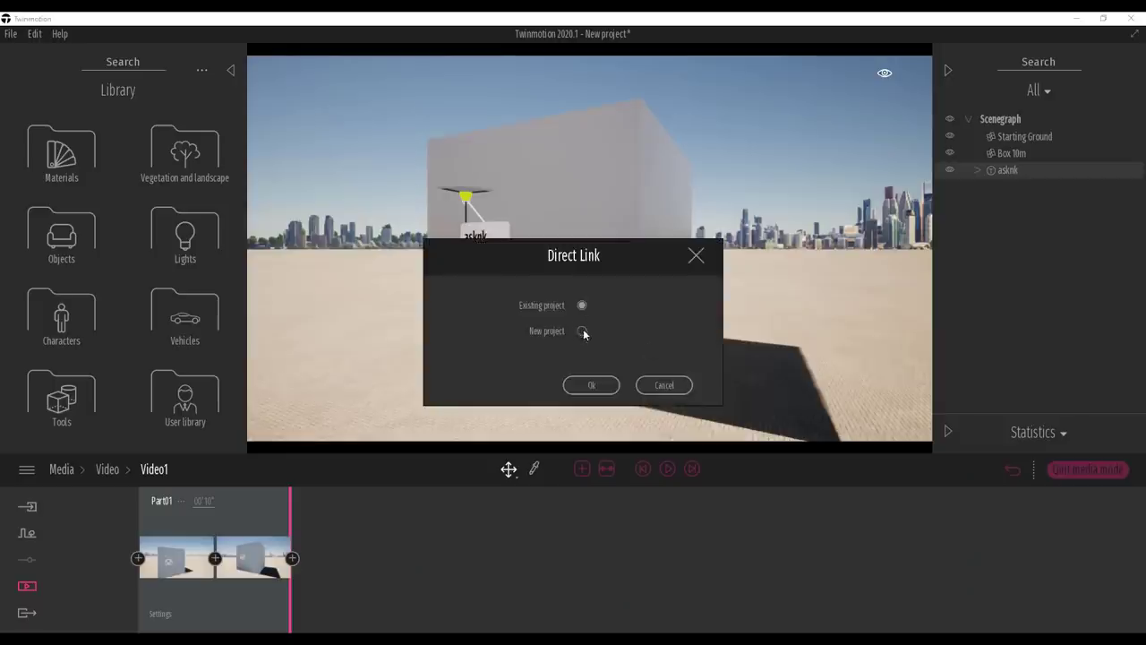
{"action": "left_click", "coordinate": [595, 383]}
{"action": "left_click", "coordinate": [599, 384]}
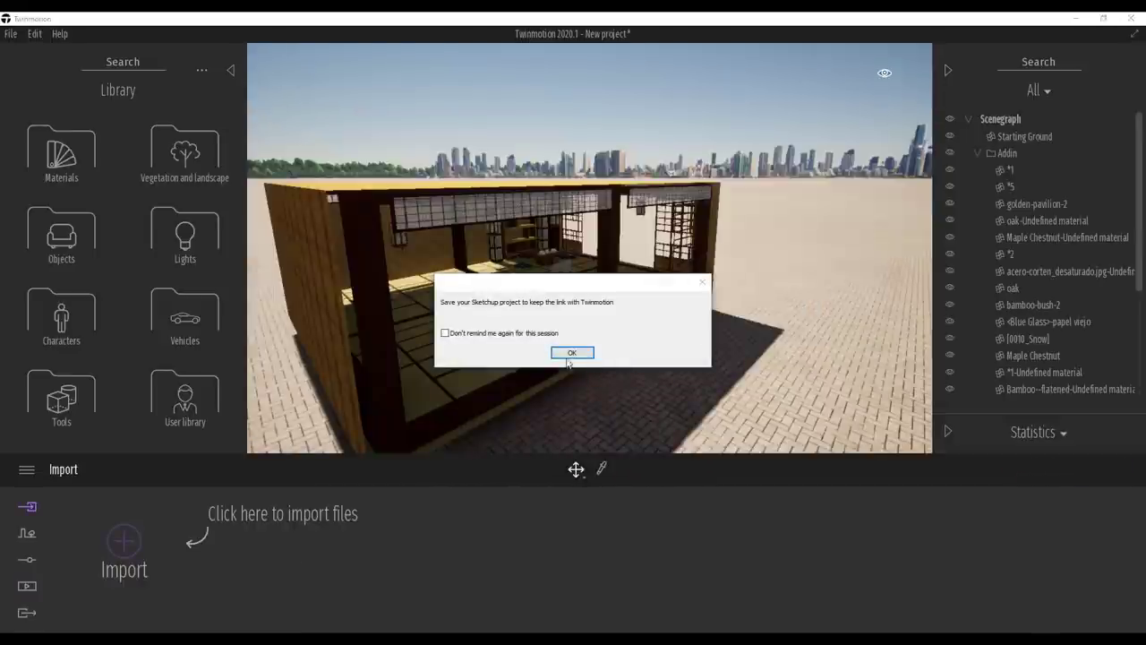
{"action": "left_click", "coordinate": [572, 353]}
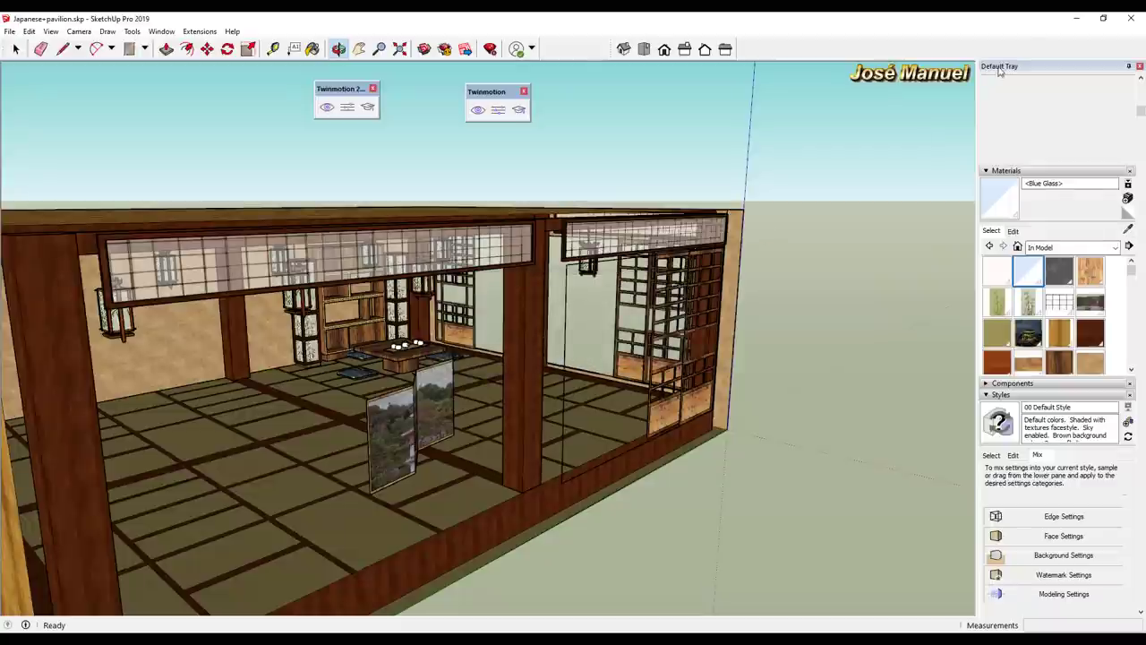
- Minimize SketchUp, place the Twinmotion 2020.1 window beside the older version, and collapse its library and scenegraph
{"action": "left_click", "coordinate": [1081, 20]}
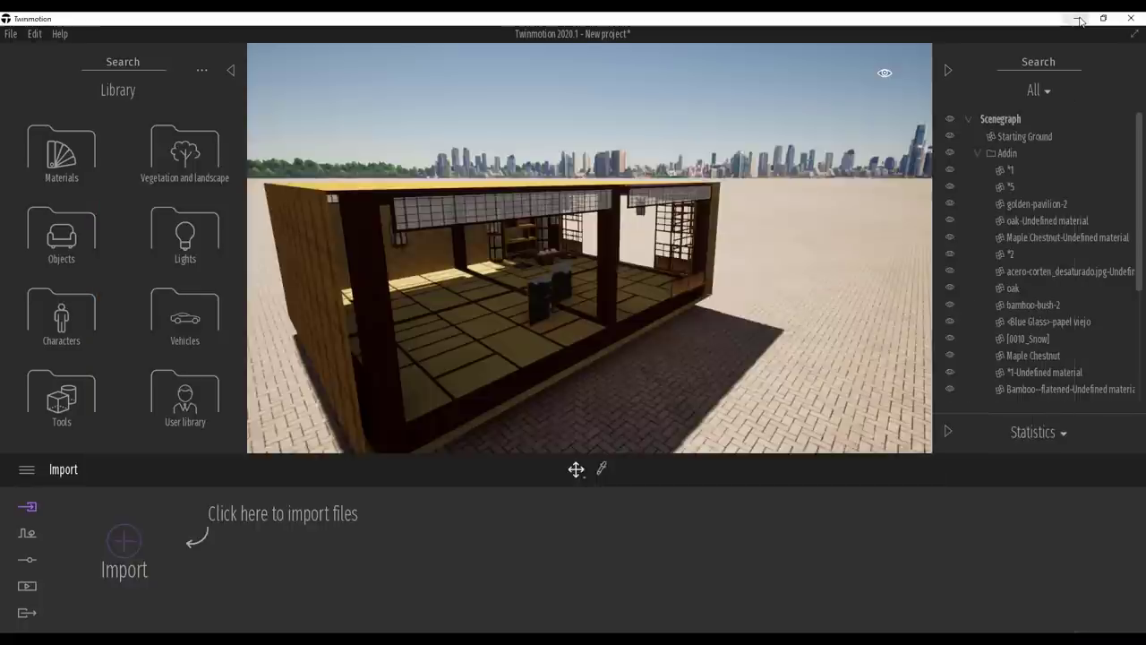
{"action": "double_click", "coordinate": [862, 17]}
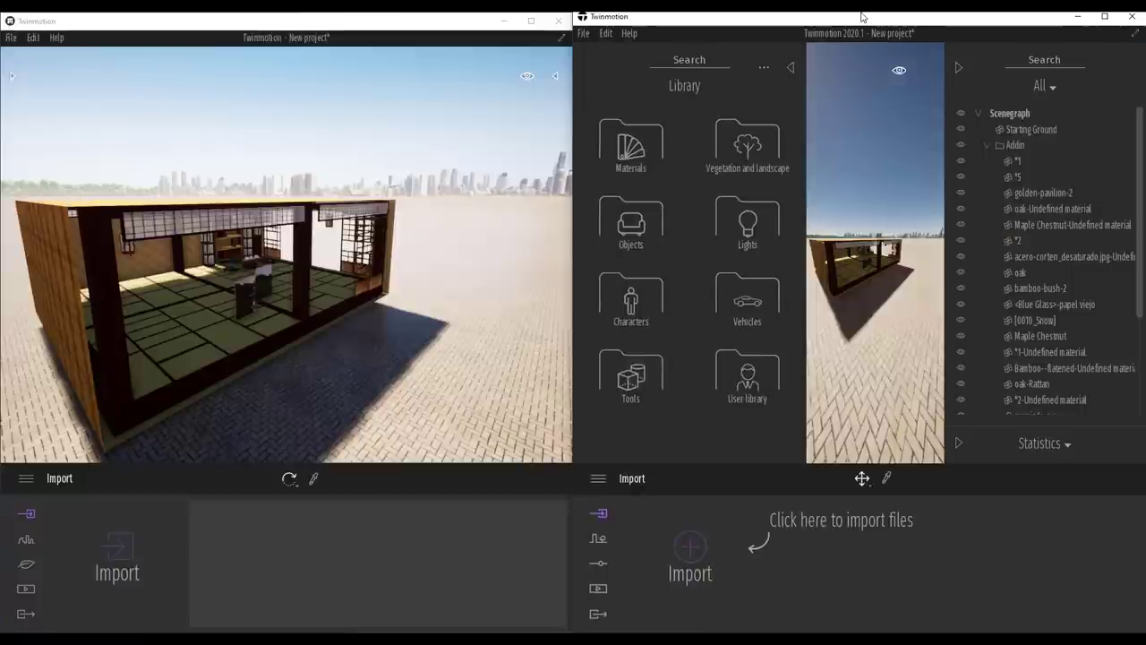
{"action": "left_click", "coordinate": [790, 66]}
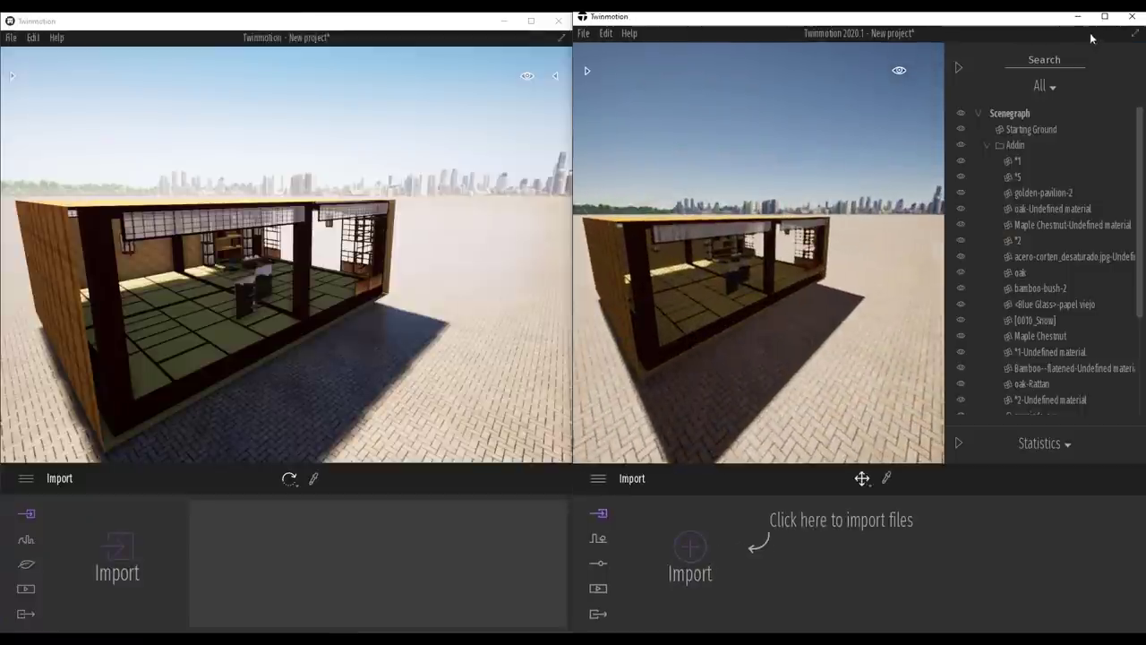
{"action": "left_click", "coordinate": [958, 69]}
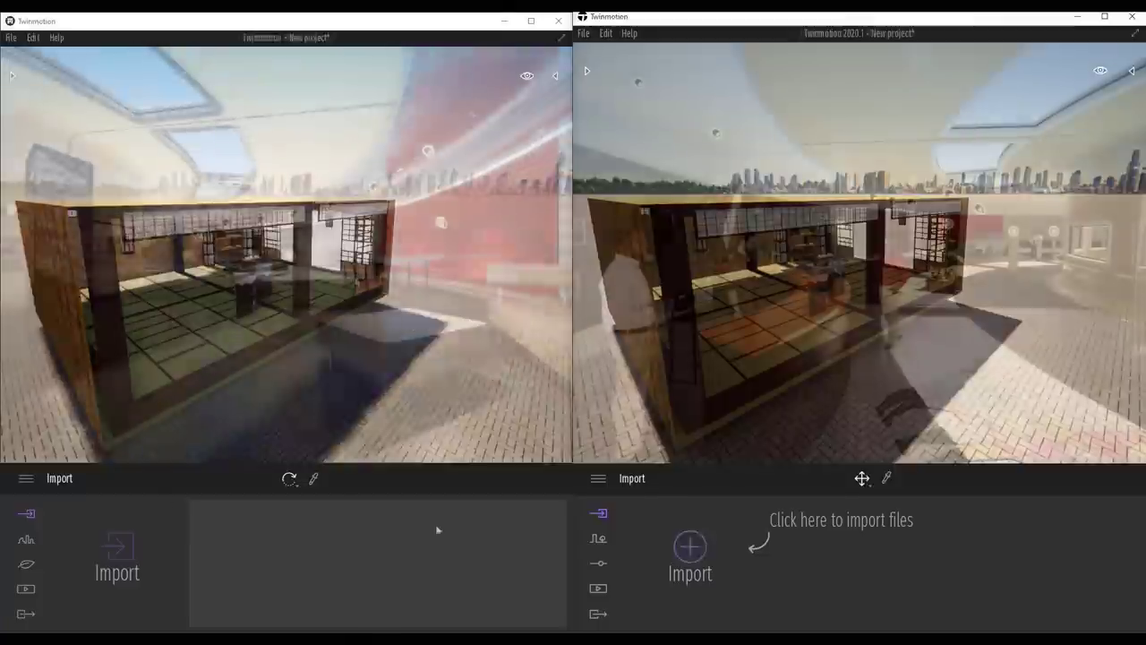
- Move through the MaterialsRoom interior in Twinmotion 2020.1 to examine its lighting, materials and characters beside the older version
{"action": "scroll", "coordinate": [295, 253], "scroll_direction": "down", "scroll_amount": 10}
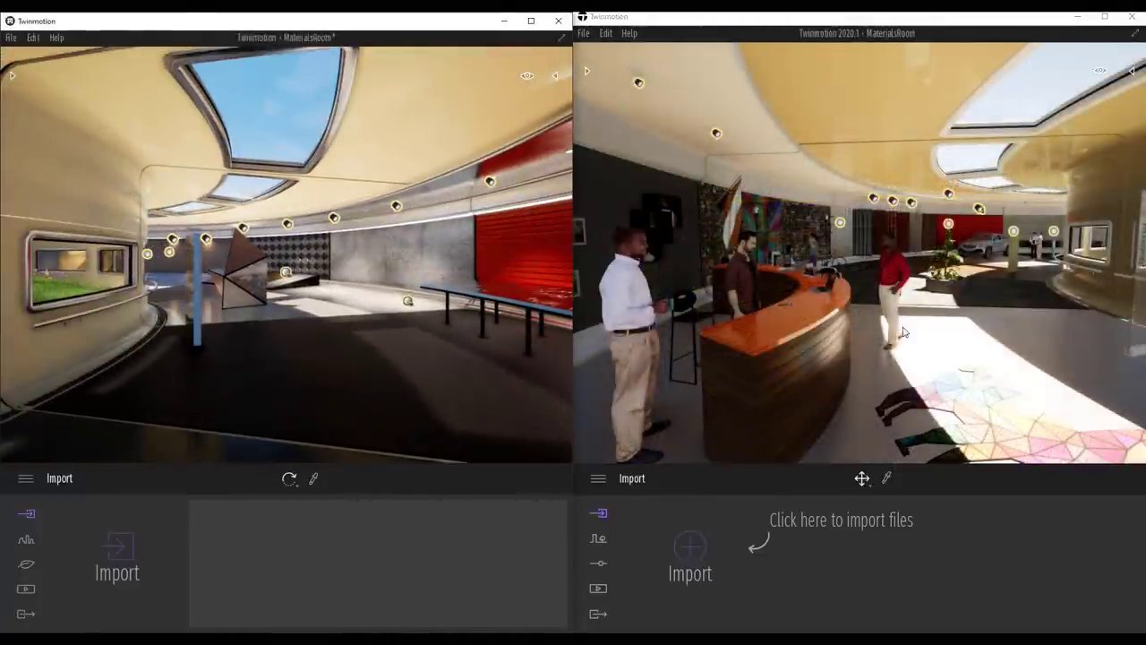
{"action": "scroll", "coordinate": [905, 332], "scroll_direction": "down", "scroll_amount": 10}
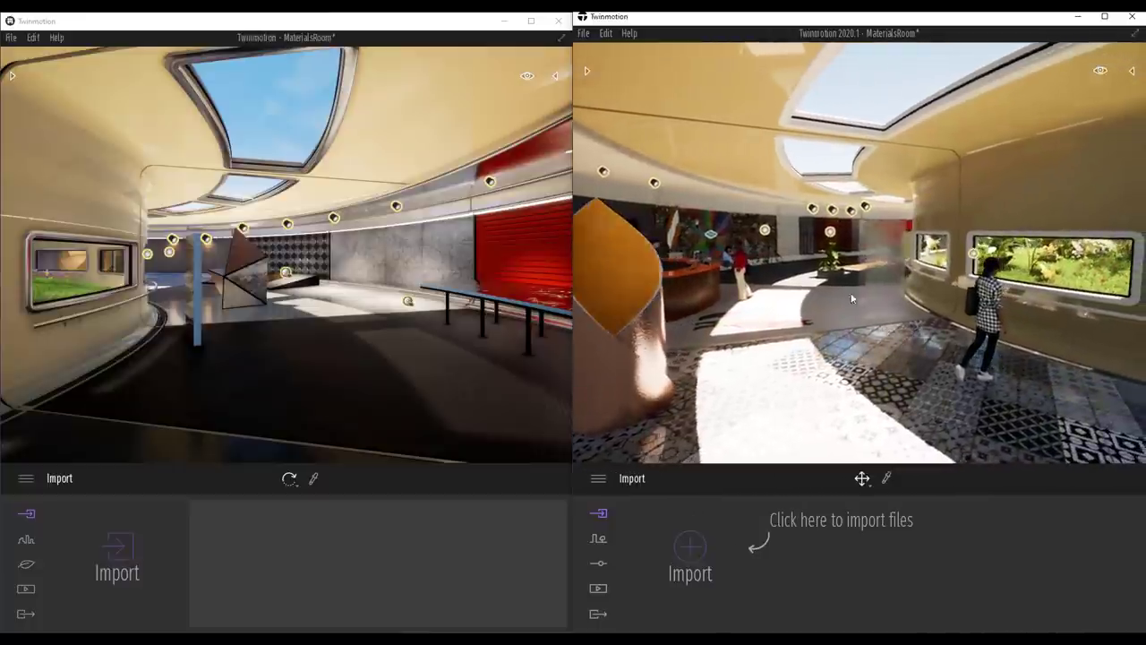
{"action": "scroll", "coordinate": [851, 298], "scroll_direction": "up", "scroll_amount": 10}
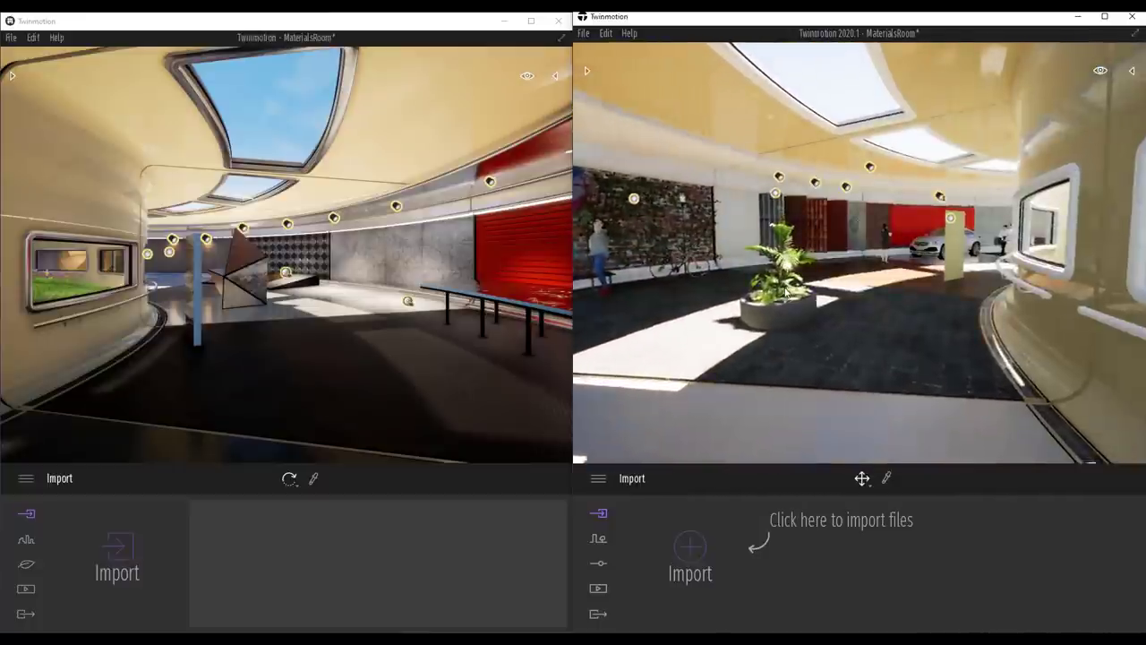
{"action": "left_click_drag", "start_coordinate": [785, 292], "coordinate": [734, 306]}
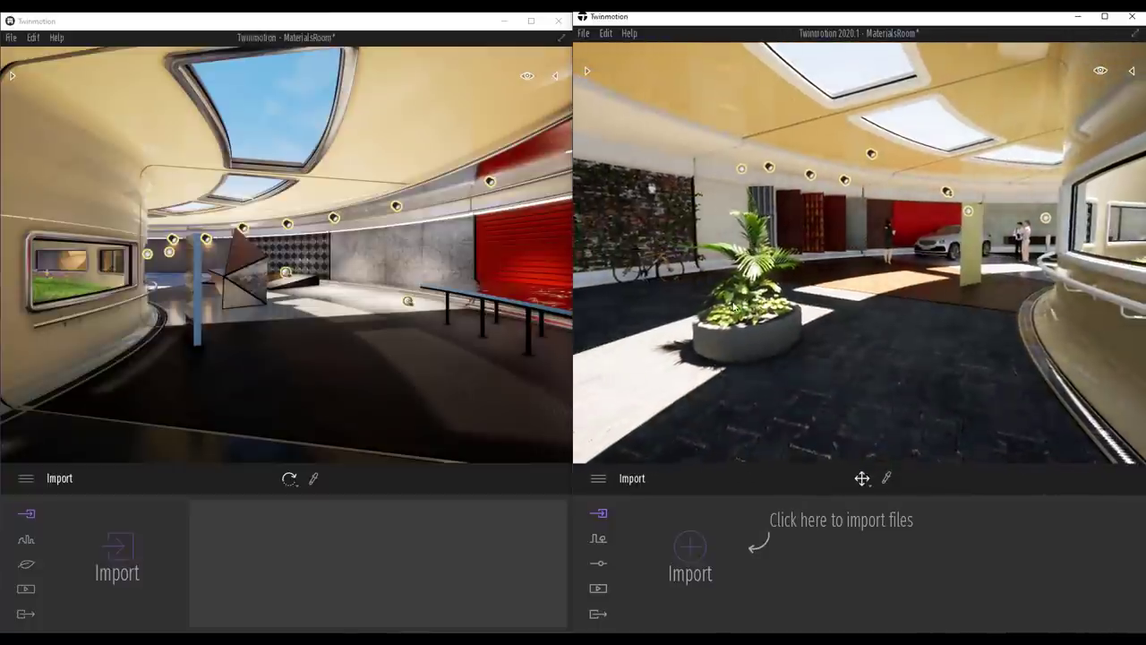
{"action": "middle_click_drag", "start_coordinate": [734, 306], "coordinate": [874, 306]}
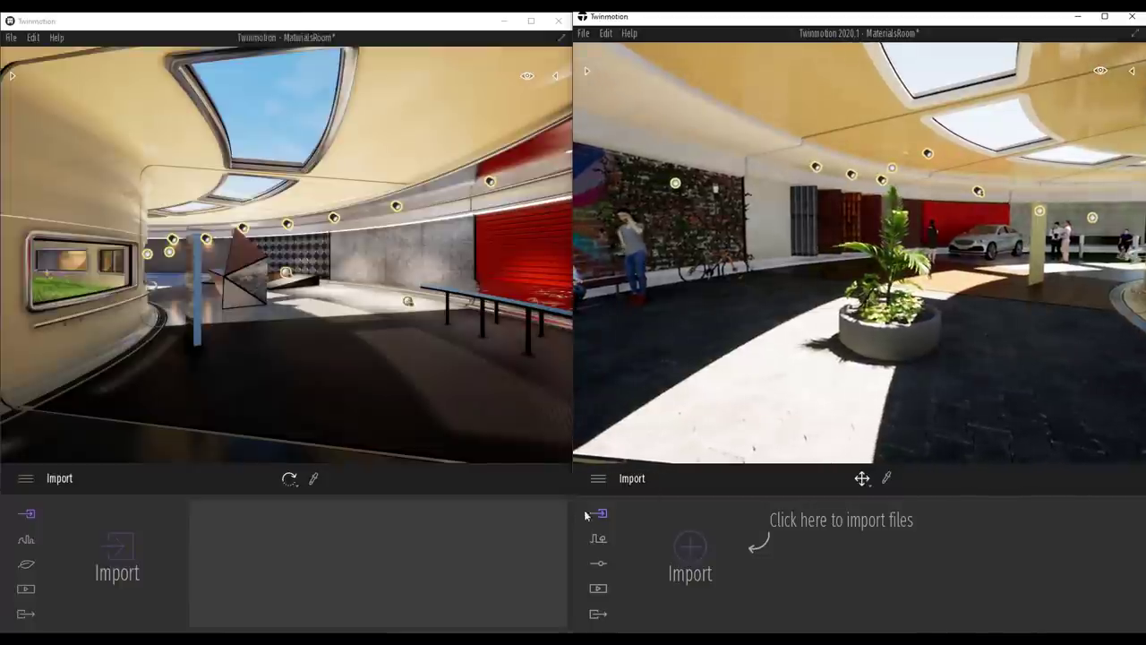
- Set Smog to 83% in the Twinmotion 2020.1 weather effects and inspect the haze around the room
{"action": "left_click", "coordinate": [598, 562]}
{"action": "left_click", "coordinate": [818, 560]}
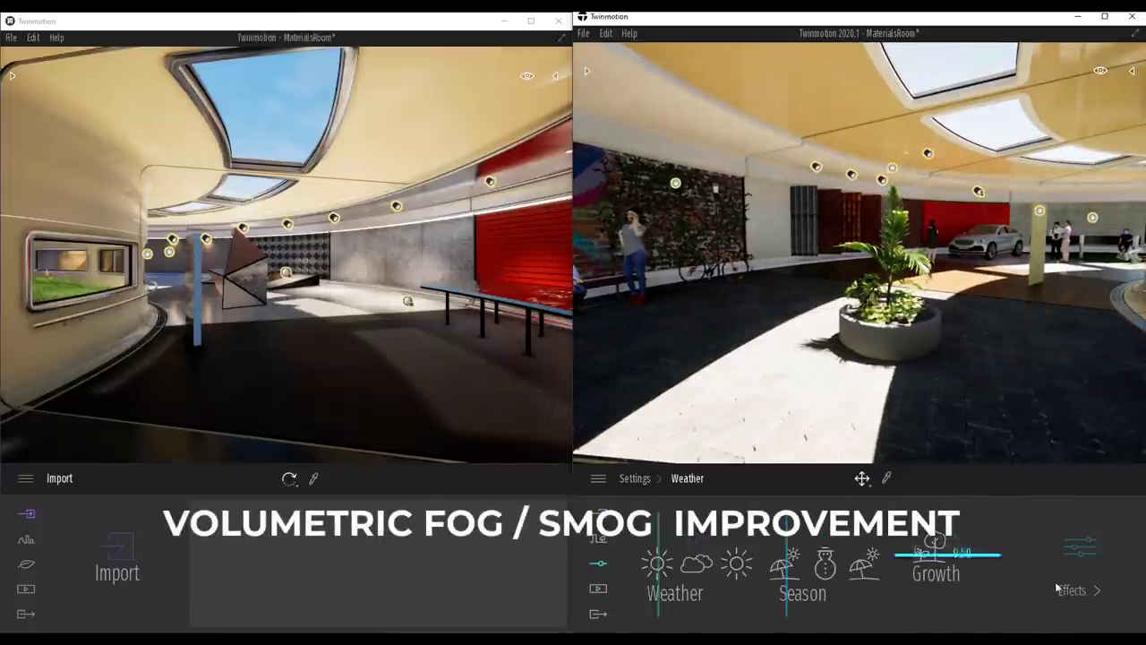
{"action": "left_click", "coordinate": [1065, 589]}
{"action": "left_click_drag", "start_coordinate": [875, 557], "coordinate": [874, 523]}
{"action": "right_click_drag", "start_coordinate": [735, 364], "coordinate": [760, 292]}
{"action": "key", "text": "s"}
{"action": "key", "text": "a"}
{"action": "key", "text": "w"}
{"action": "left_click_drag", "start_coordinate": [759, 290], "coordinate": [667, 308]}
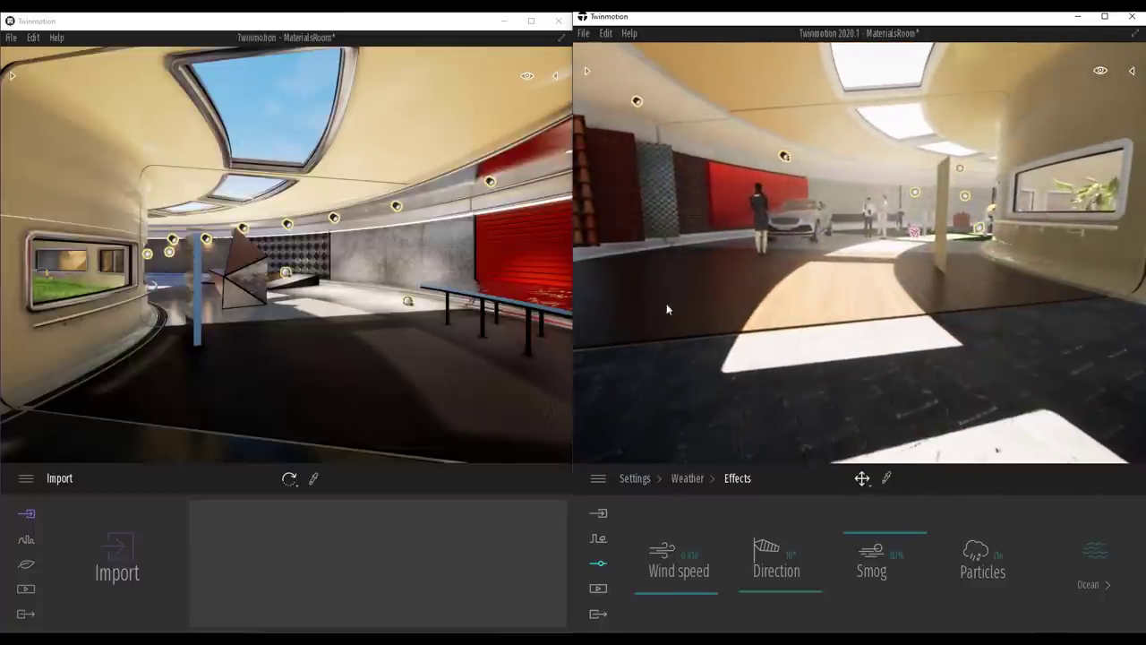
- In the older Twinmotion version, set Smog to 100% in the weather effects
{"action": "left_click", "coordinate": [27, 565]}
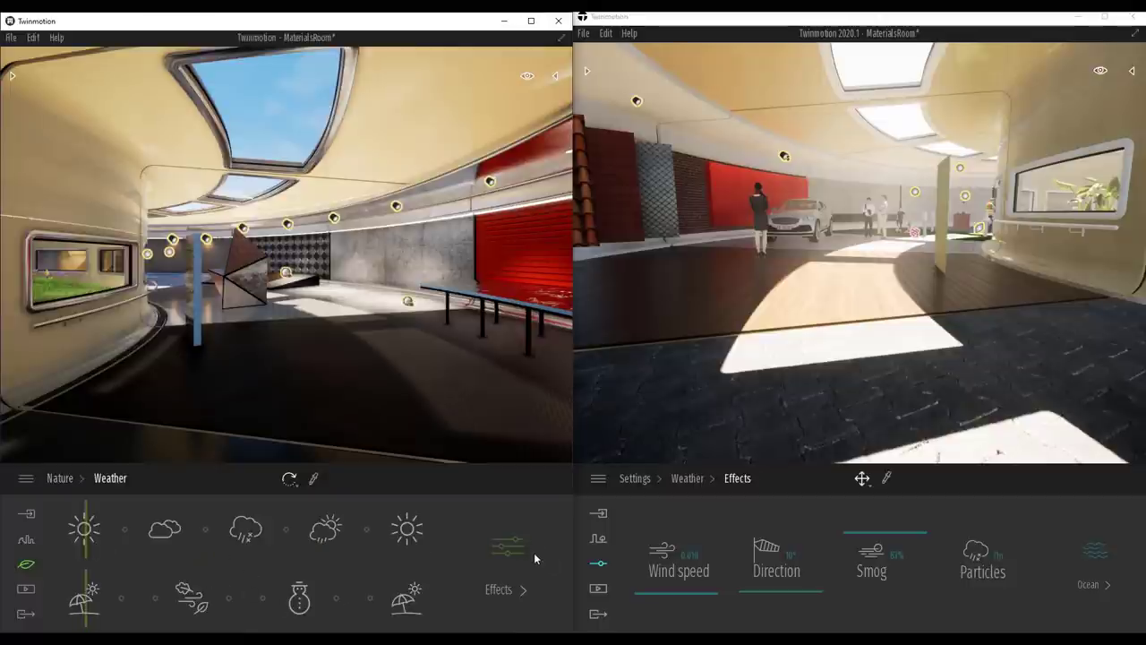
{"action": "left_click", "coordinate": [502, 549]}
{"action": "left_click_drag", "start_coordinate": [440, 544], "coordinate": [454, 505]}
{"action": "middle_click_drag", "start_coordinate": [407, 434], "coordinate": [366, 309]}
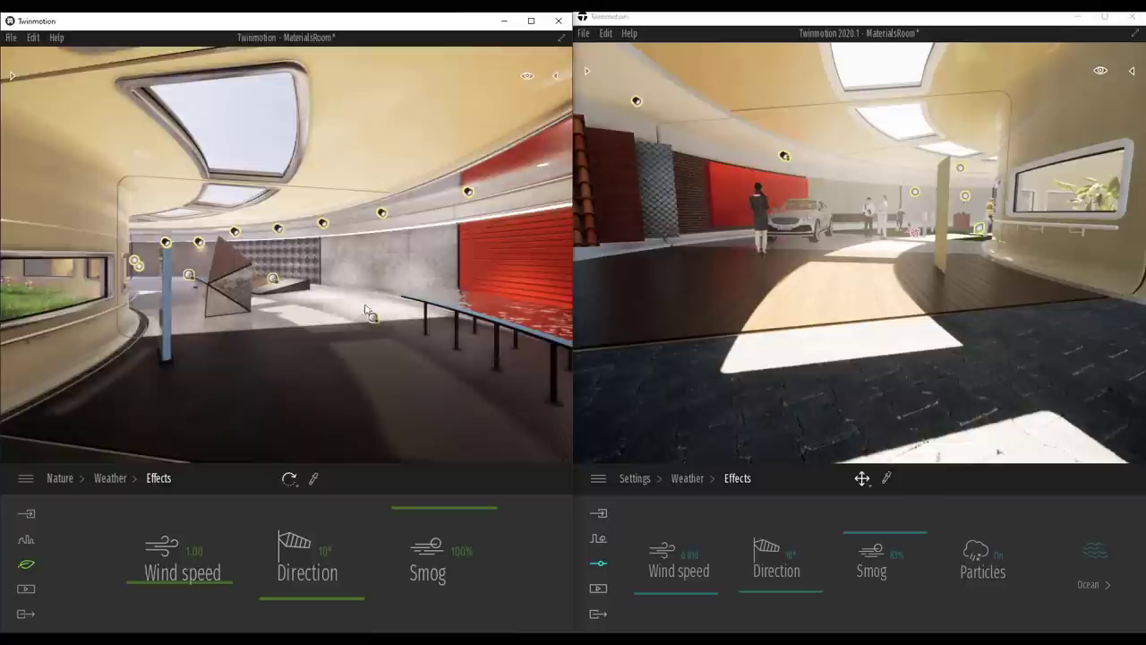
- Compare the smog and light in the MaterialsRoom scene from several viewpoints in both Twinmotion versions
{"action": "left_click", "coordinate": [372, 319]}
{"action": "mouse_move", "coordinate": [371, 319]}
{"action": "right_mouse_down"}
{"action": "mouse_move", "coordinate": [18, 327]}
{"action": "mouse_move", "coordinate": [363, 304]}
{"action": "right_mouse_up"}
{"action": "middle_click_drag", "start_coordinate": [363, 304], "coordinate": [930, 325]}
{"action": "middle_click_drag", "start_coordinate": [860, 304], "coordinate": [960, 306]}
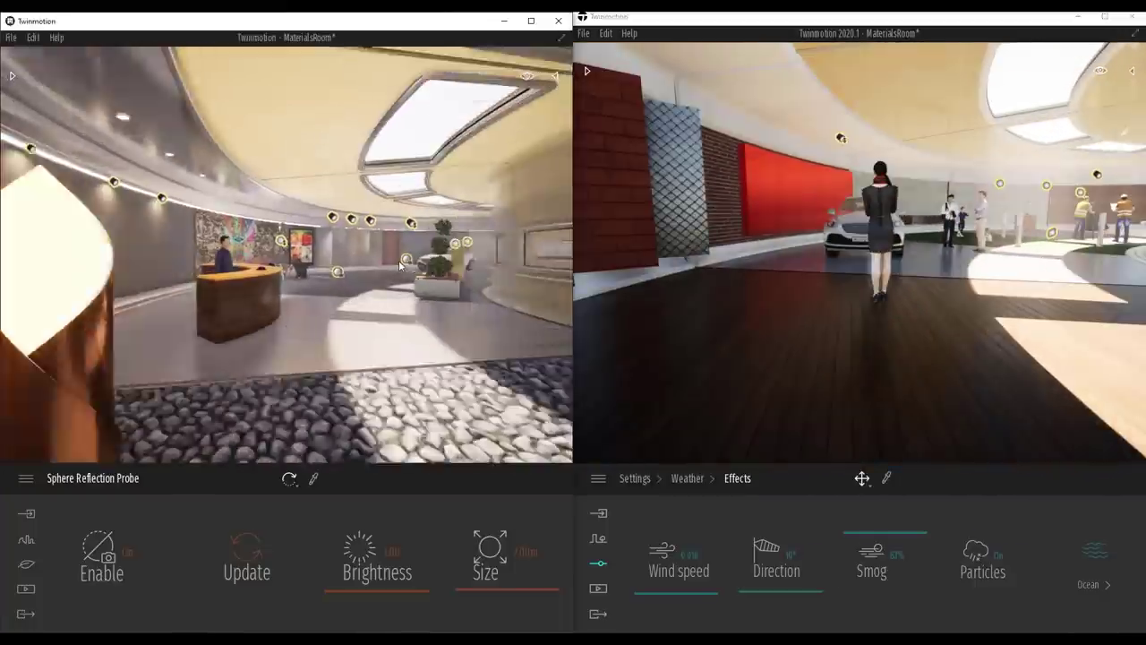
{"action": "scroll", "coordinate": [399, 266], "scroll_direction": "up", "scroll_amount": 5}
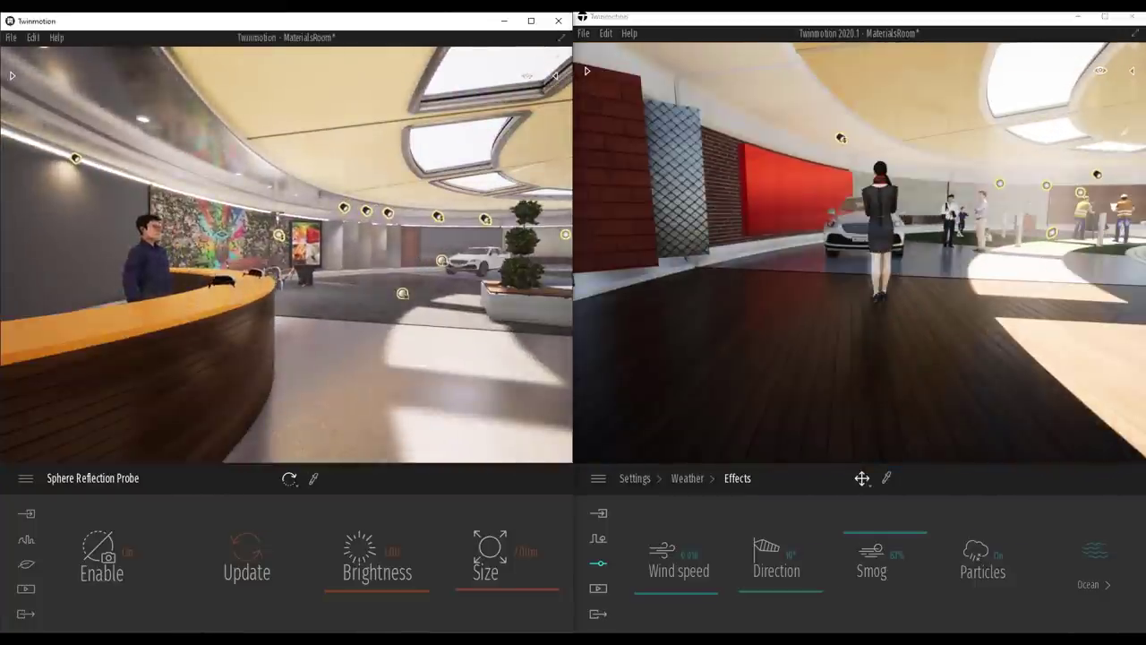
{"action": "right_click_drag", "start_coordinate": [362, 269], "coordinate": [412, 237]}
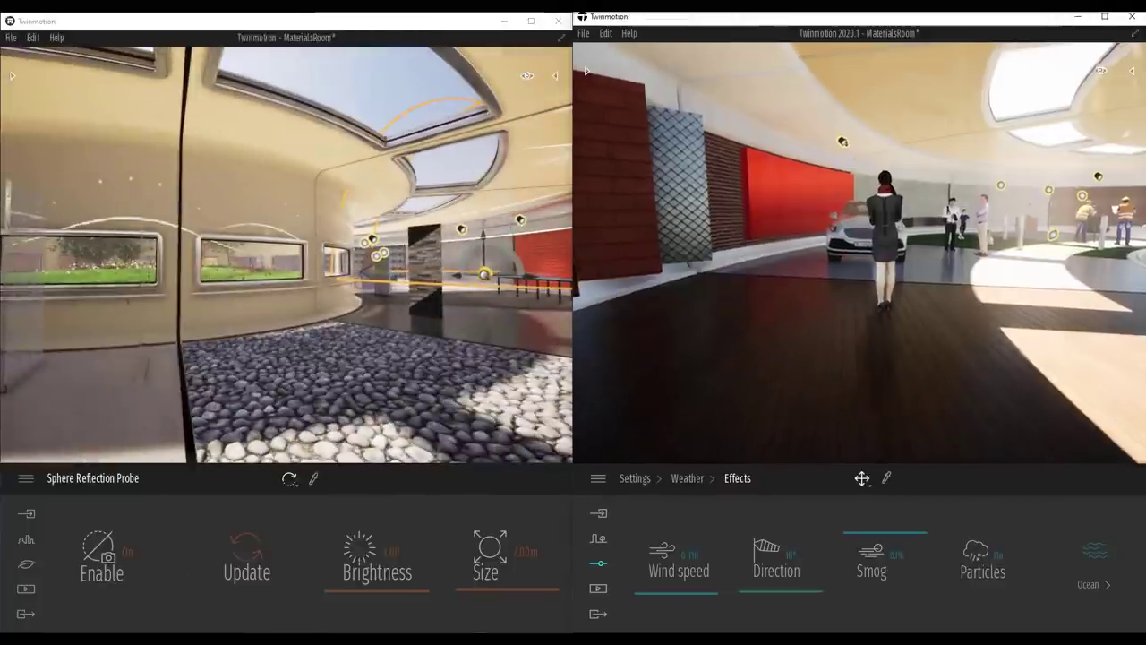
{"action": "left_click", "coordinate": [906, 244]}
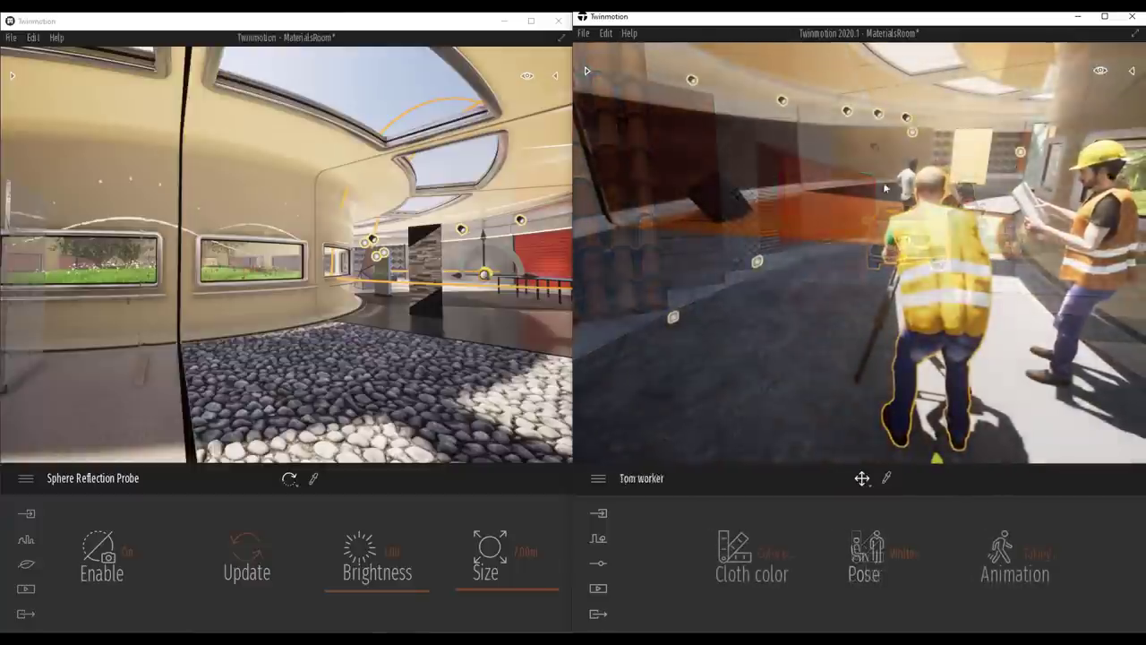
- Examine the construction worker characters and the surrounding room up close from several angles in Twinmotion 2020.1
{"action": "key", "text": "w"}
{"action": "key", "text": "s"}
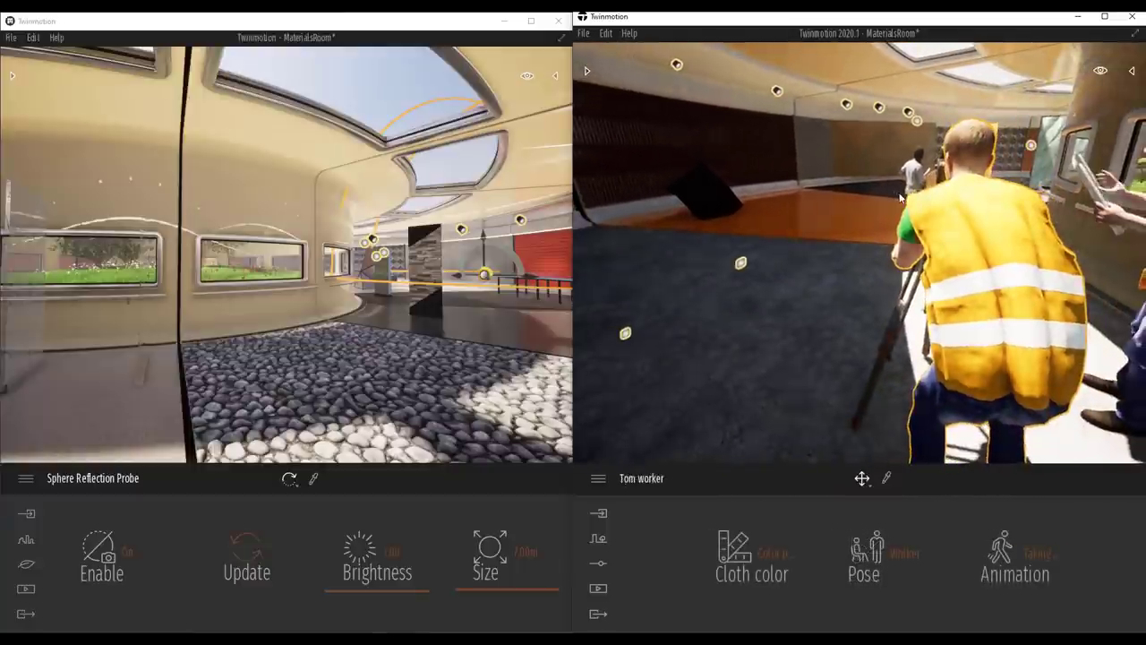
{"action": "middle_click_drag", "start_coordinate": [880, 188], "coordinate": [806, 235]}
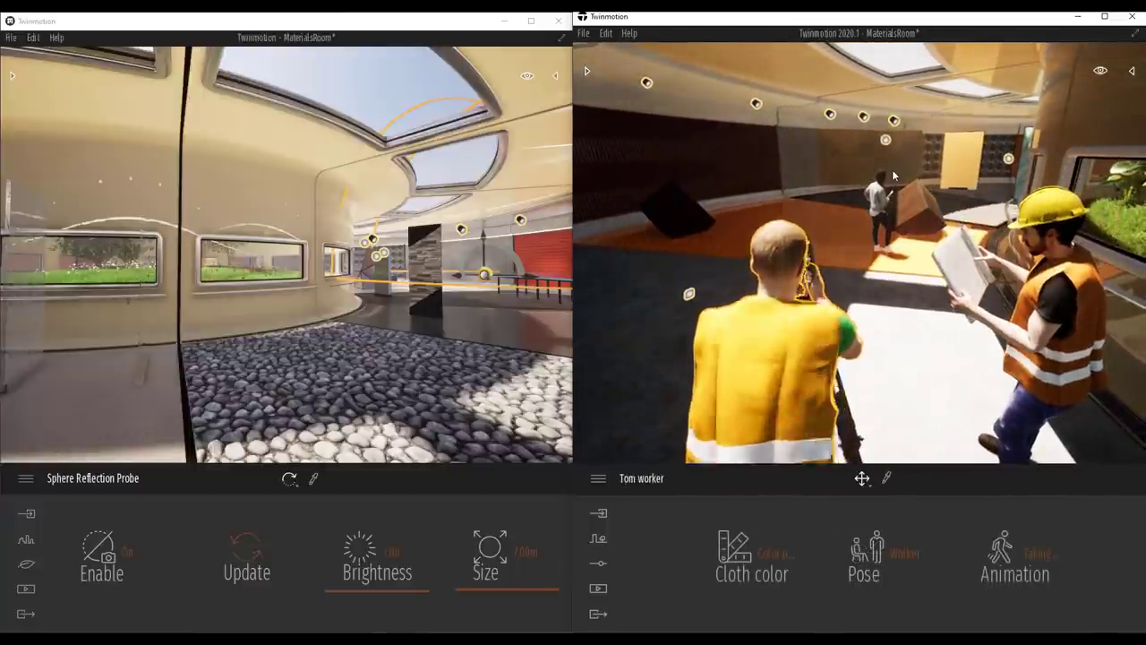
{"action": "scroll", "coordinate": [893, 175], "scroll_direction": "up", "scroll_amount": 3}
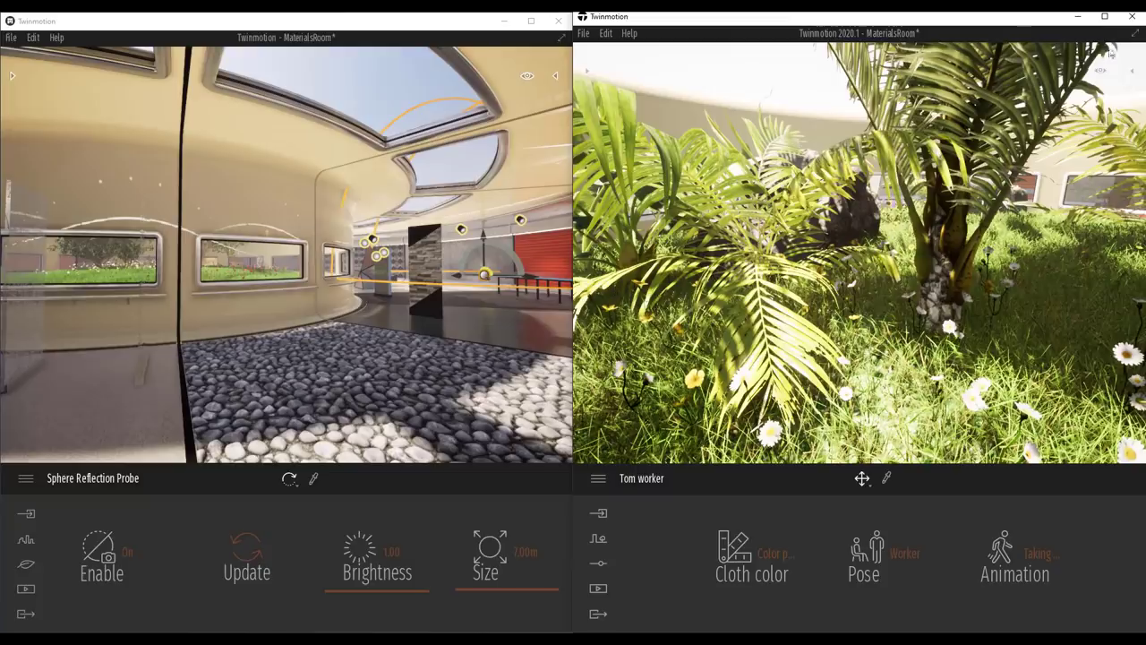
- Maximize the Twinmotion 2020.1 window and inspect the courtyard's grass, plants and shadows, then the adjoining interior
{"action": "left_click", "coordinate": [1104, 17]}
{"action": "scroll", "coordinate": [569, 288], "scroll_direction": "down", "scroll_amount": 5}
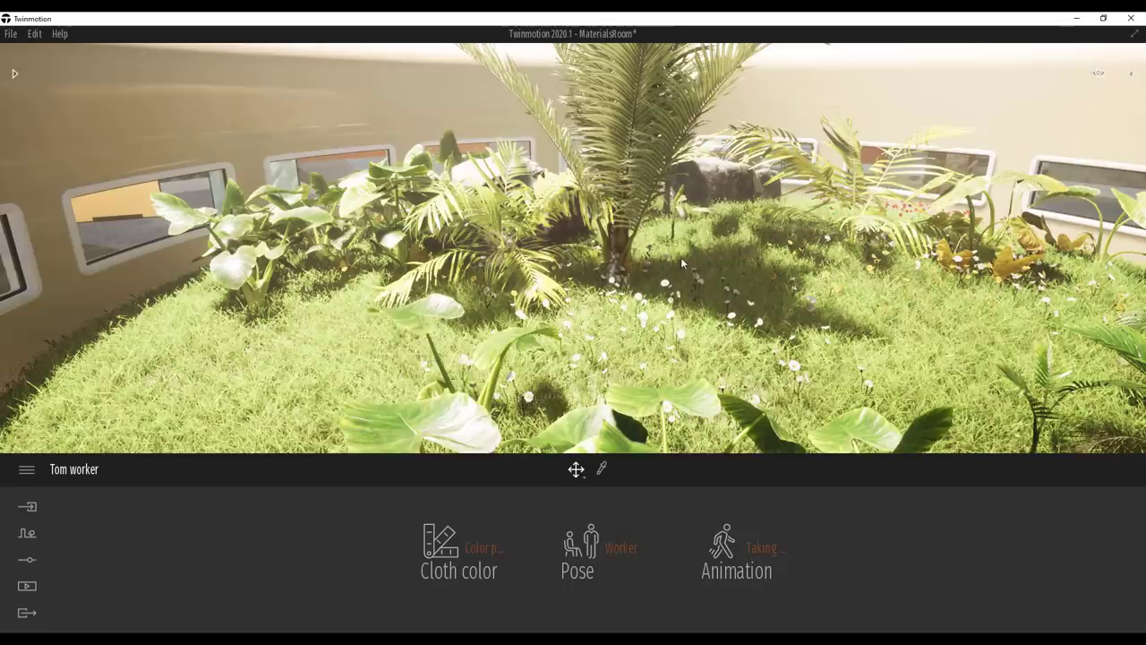
{"action": "middle_click_drag", "start_coordinate": [682, 263], "coordinate": [680, 117]}
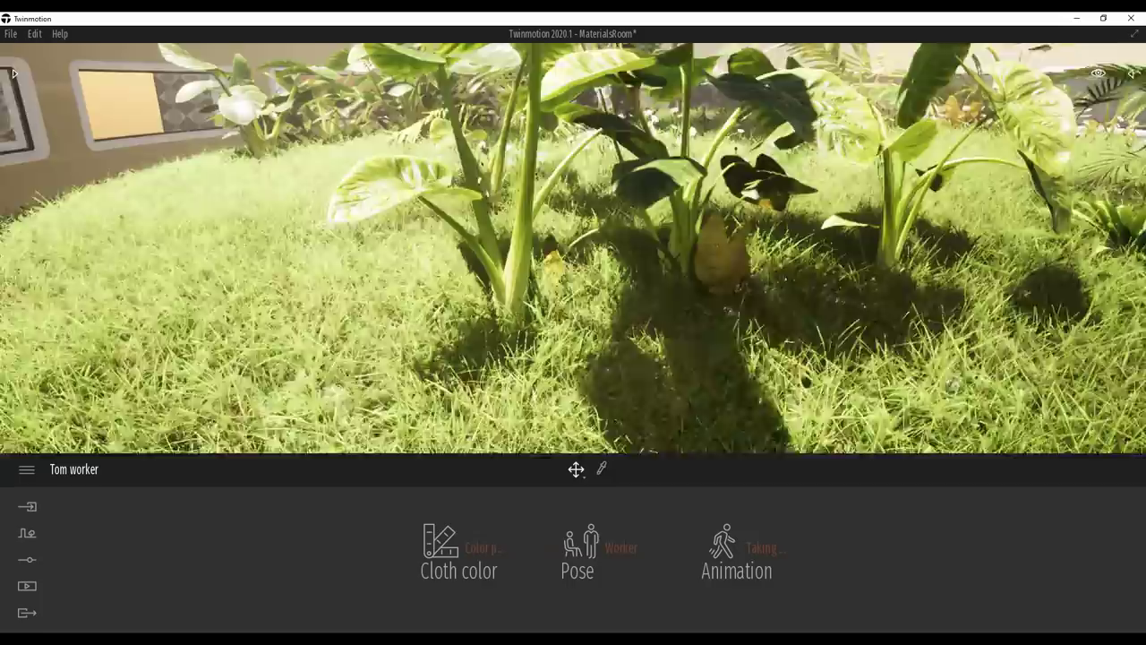
{"action": "right_click_drag", "start_coordinate": [681, 263], "coordinate": [403, 273]}
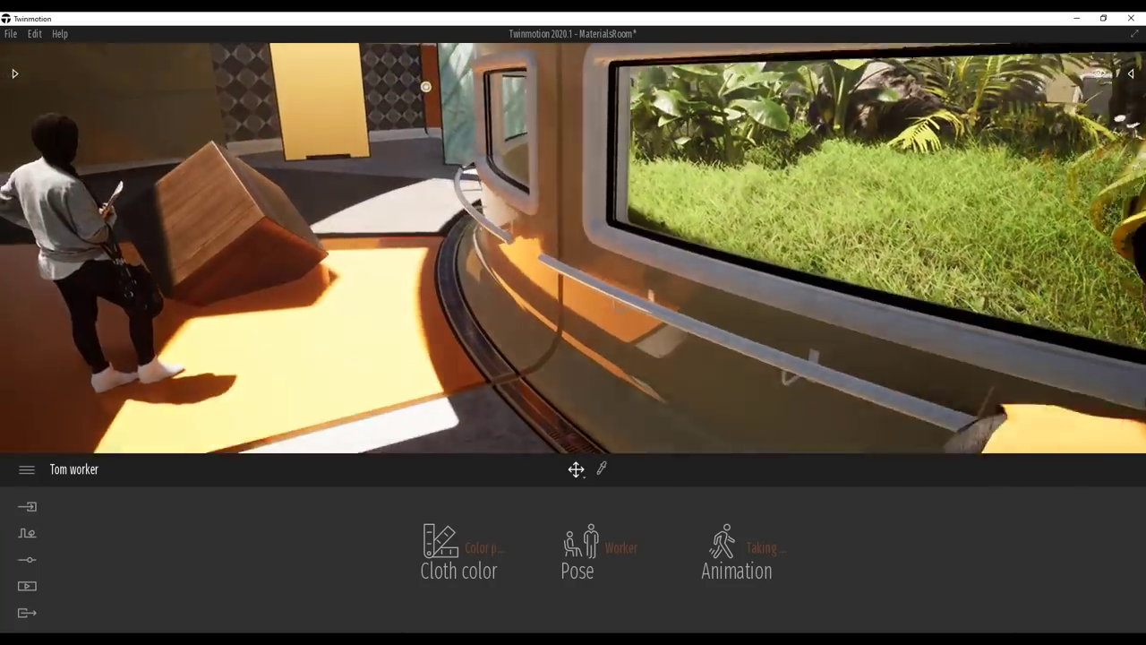